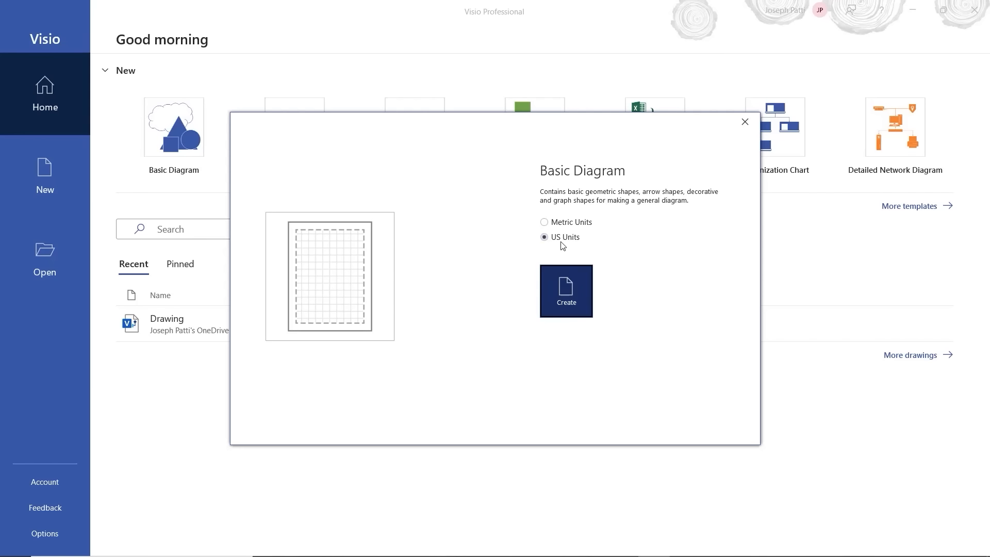
Step: Create a blank Basic Diagram and swap the Arrow Shapes stencil for Basic Flowchart Shapes
{"action": "left_click", "coordinate": [570, 287]}
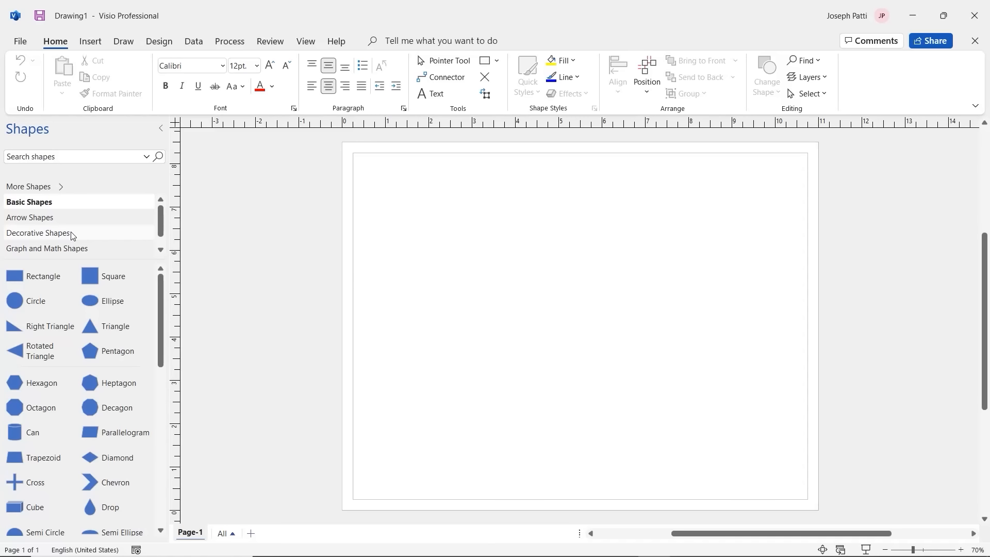
{"action": "left_click", "coordinate": [52, 189]}
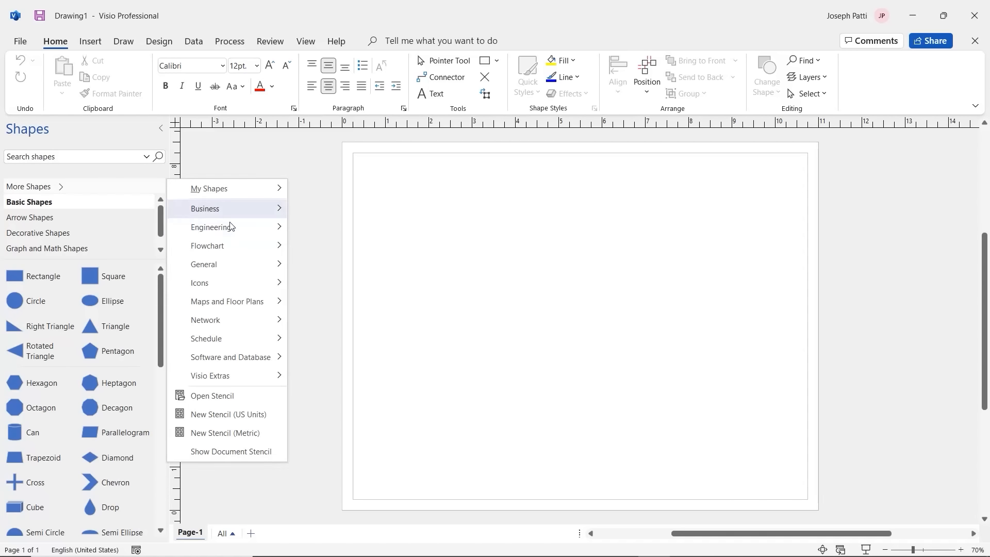
{"action": "mouse_move", "coordinate": [216, 279]}
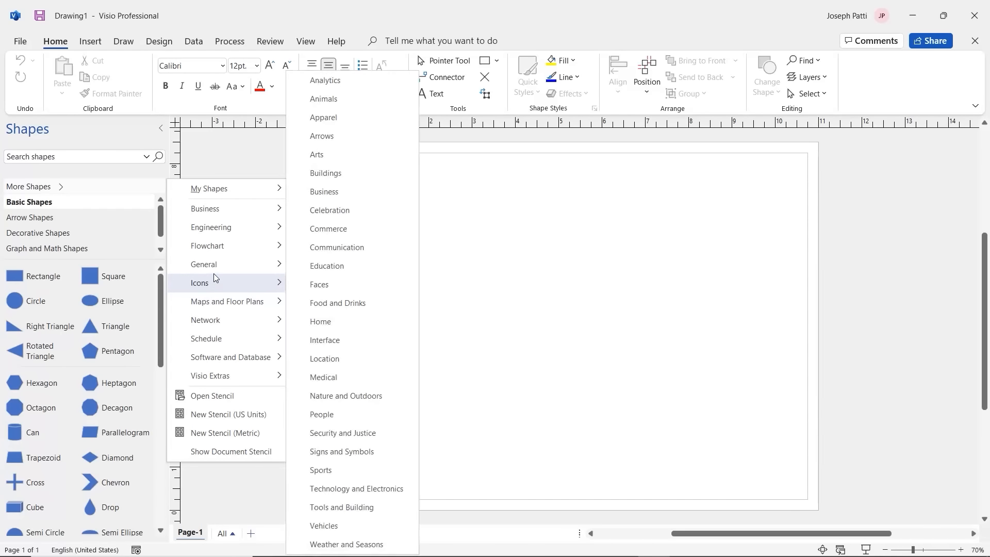
{"action": "mouse_move", "coordinate": [217, 240]}
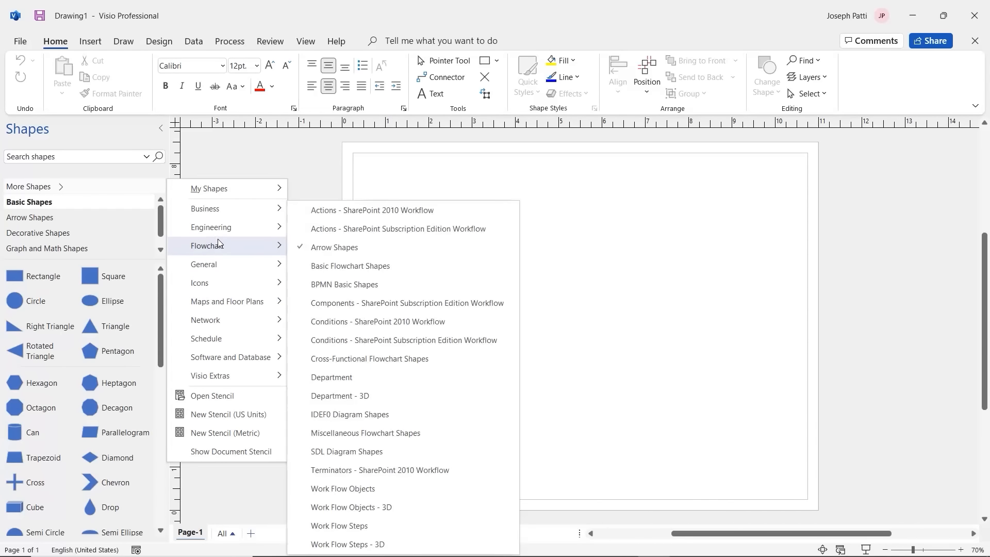
{"action": "left_click", "coordinate": [308, 251]}
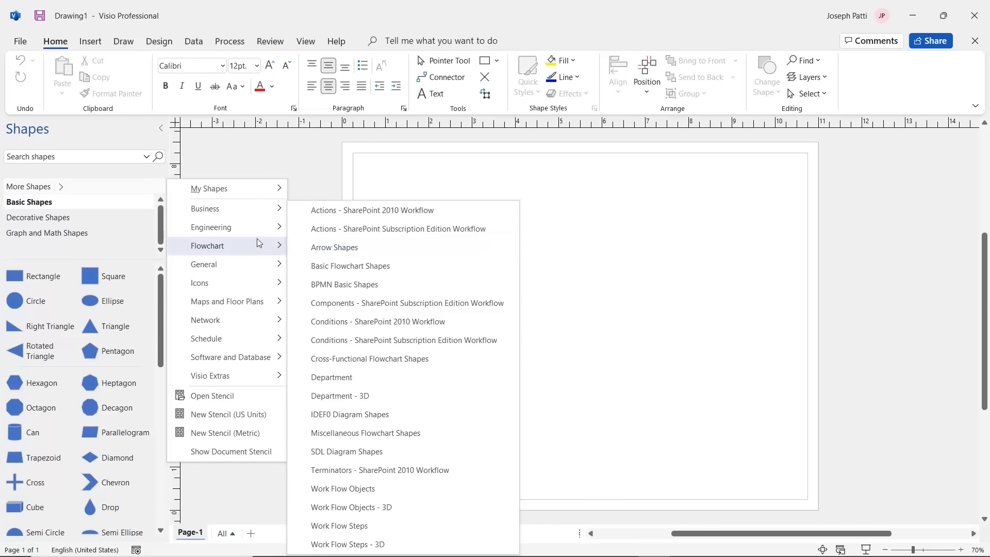
{"action": "left_click", "coordinate": [360, 267]}
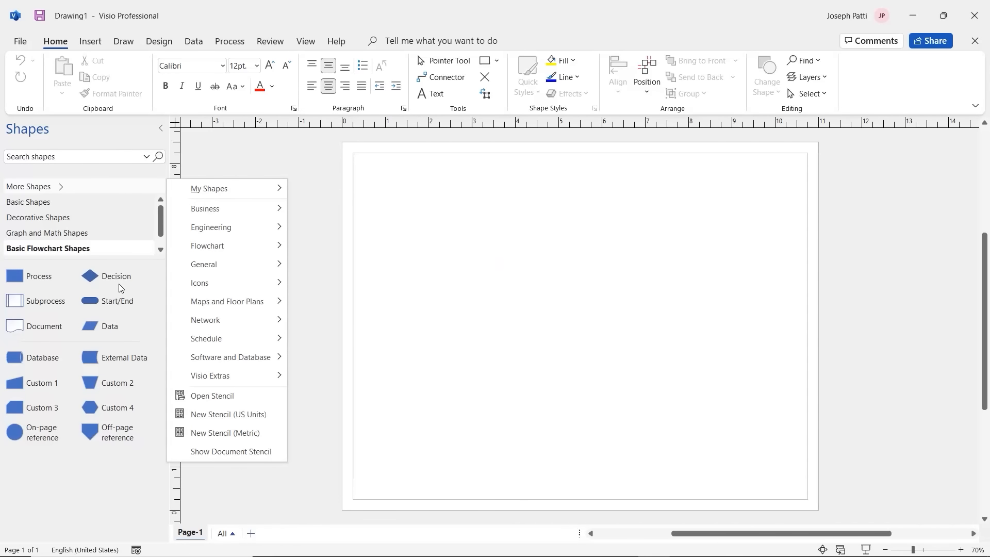
Step: Look through the Graph and Math and Decorative stencils, then return to Basic Flowchart Shapes
{"action": "left_click_drag", "start_coordinate": [160, 219], "coordinate": [160, 222]}
{"action": "scroll", "coordinate": [95, 236], "scroll_direction": "down", "scroll_amount": 1}
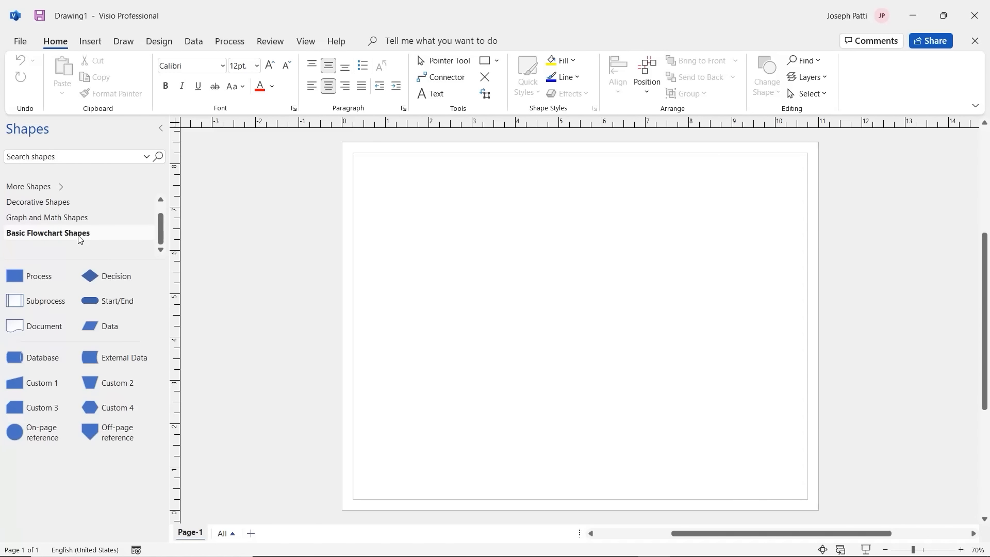
{"action": "left_click", "coordinate": [61, 219]}
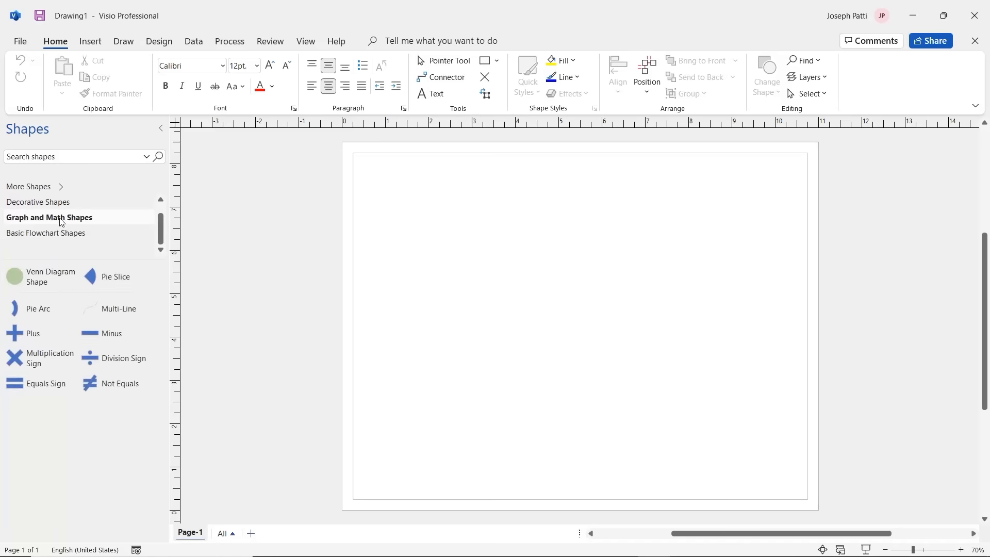
{"action": "left_click", "coordinate": [49, 203]}
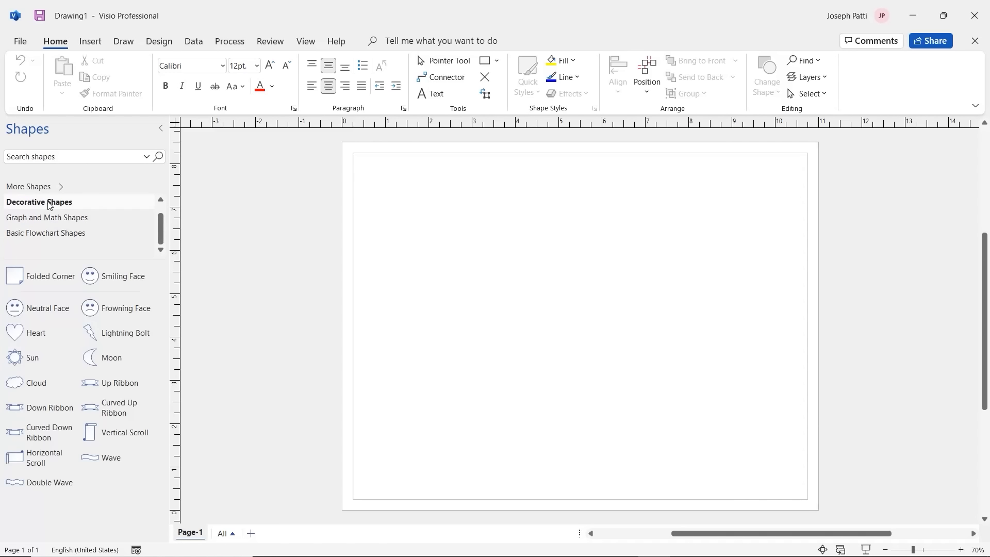
{"action": "left_click", "coordinate": [66, 235]}
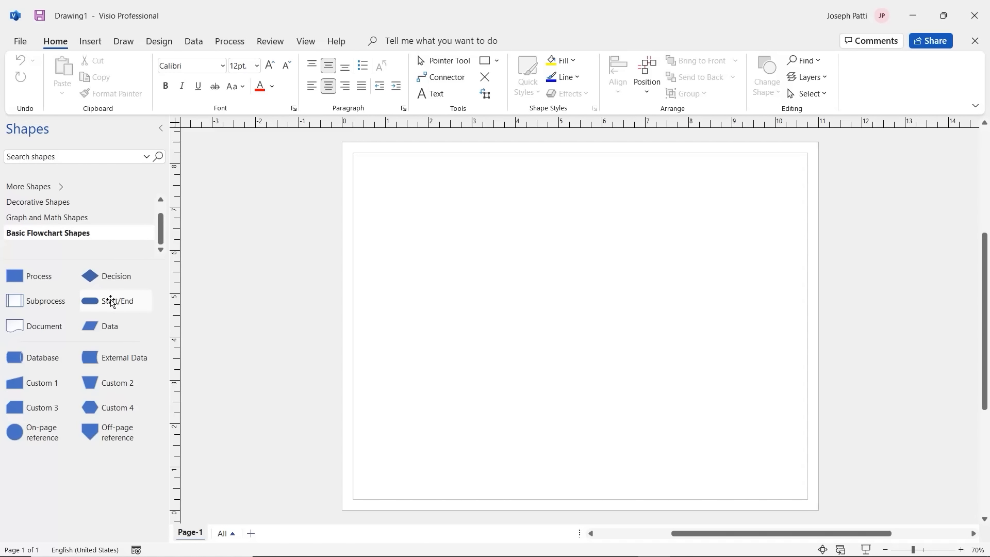
Step: Place an enlarged Start/End shape at the top-left labelled 'Opening a Coffee Shop'
{"action": "left_click_drag", "start_coordinate": [110, 301], "coordinate": [401, 201]}
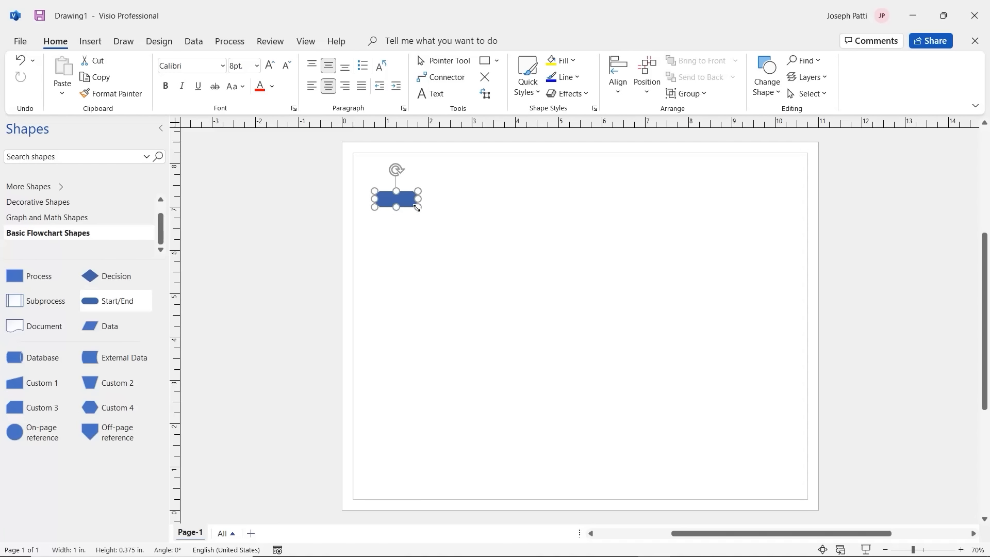
{"action": "left_click_drag", "start_coordinate": [420, 208], "coordinate": [462, 223]}
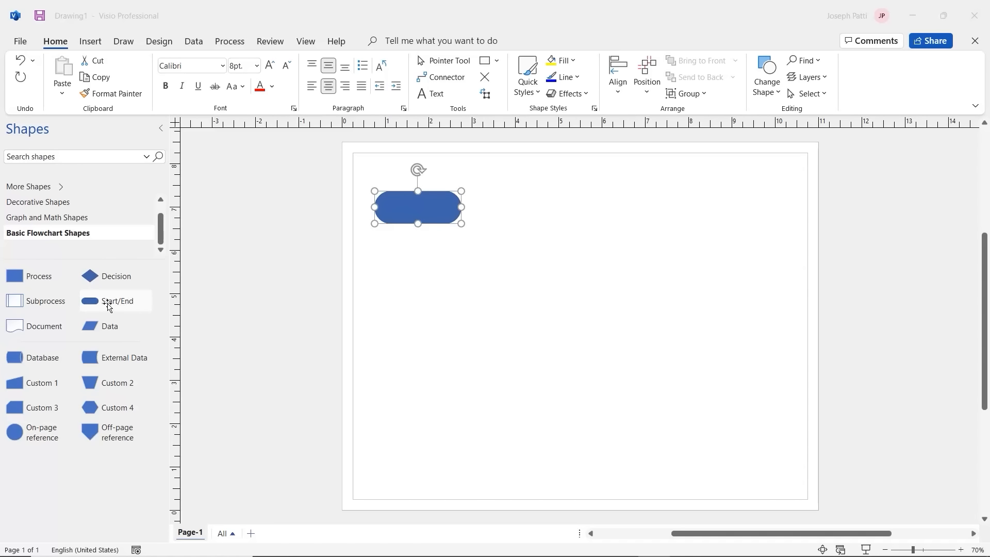
{"action": "left_click_drag", "start_coordinate": [105, 303], "coordinate": [128, 301]}
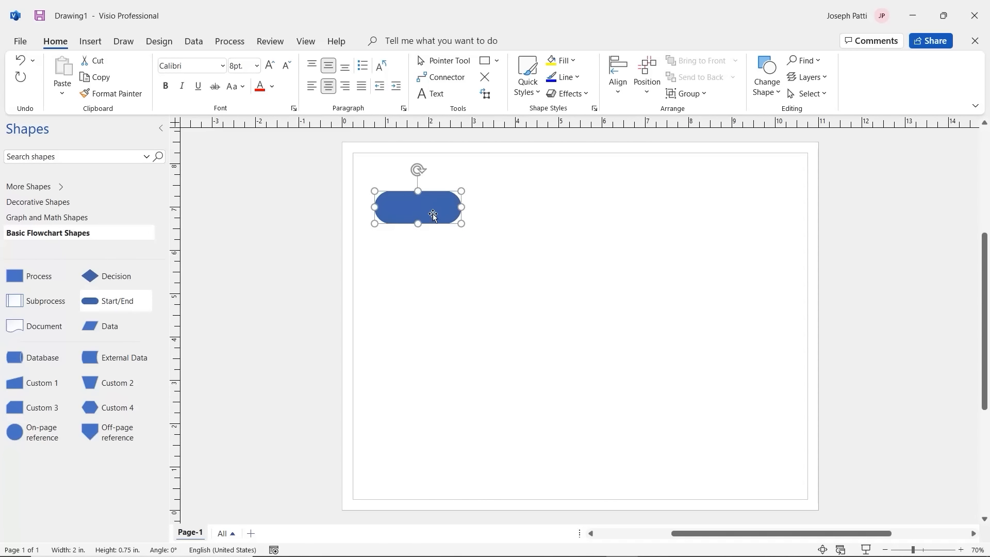
{"action": "mouse_move", "coordinate": [459, 225]}
{"action": "left_mouse_down"}
{"action": "mouse_move", "coordinate": [486, 233]}
{"action": "mouse_move", "coordinate": [461, 225]}
{"action": "left_mouse_up"}
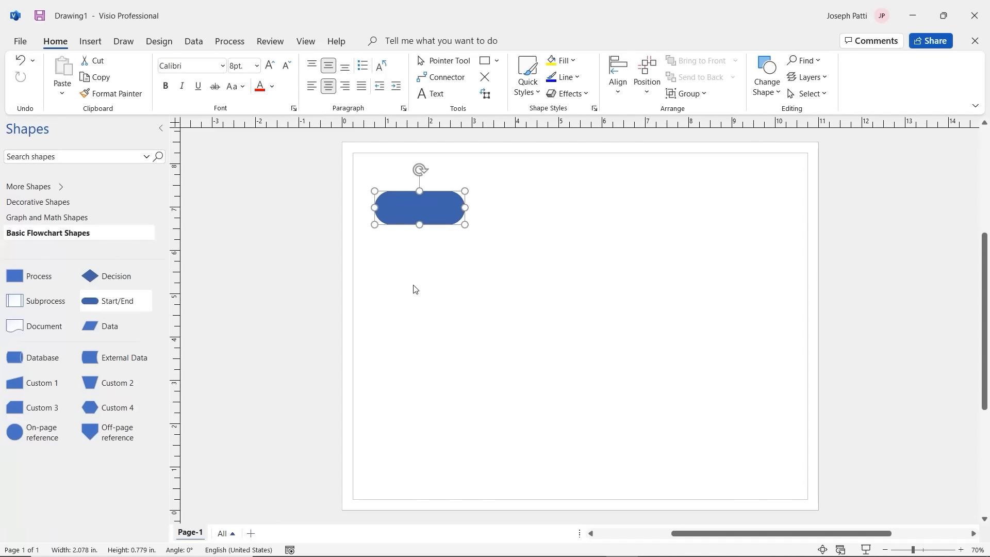
{"action": "type", "text": "Opening"}
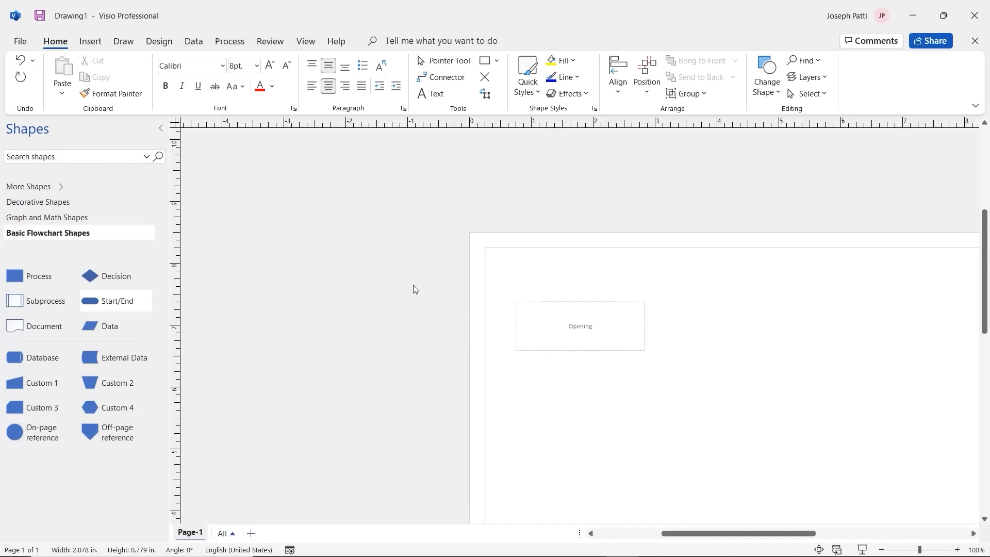
{"action": "type", "text": " a Coffee Shop"}
{"action": "left_click", "coordinate": [666, 367]}
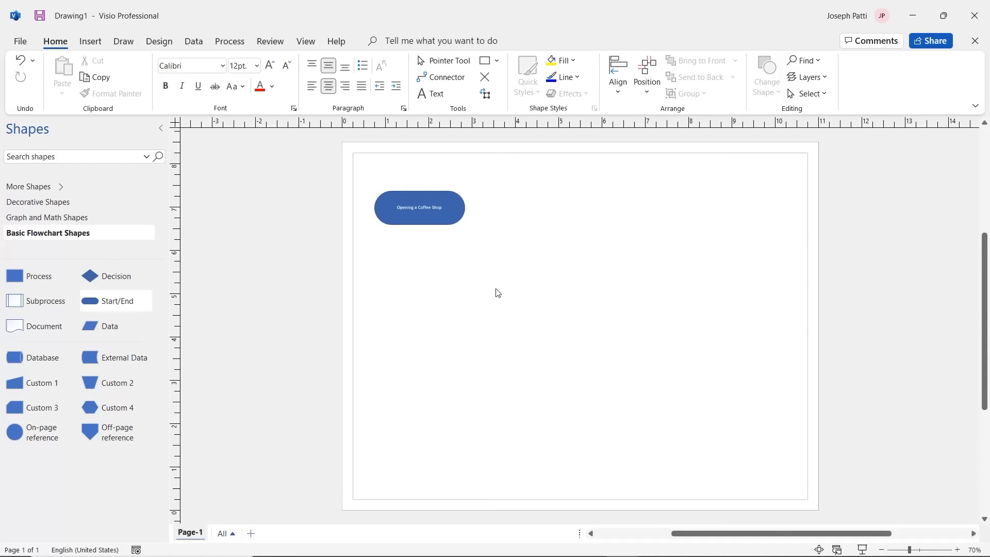
Step: Change the 'Opening a Coffee Shop' terminator text to 12 pt
{"action": "double_click", "coordinate": [431, 213]}
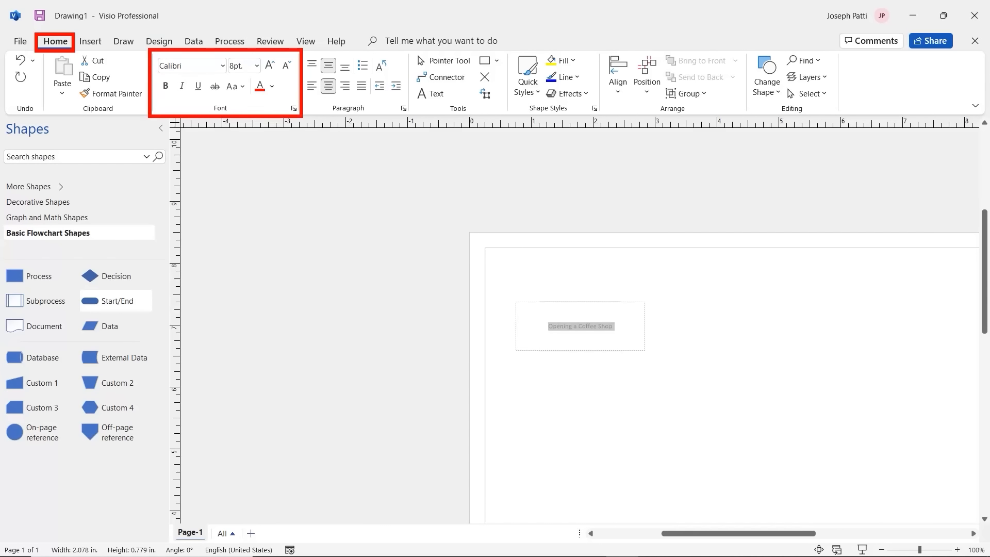
{"action": "left_click", "coordinate": [257, 66]}
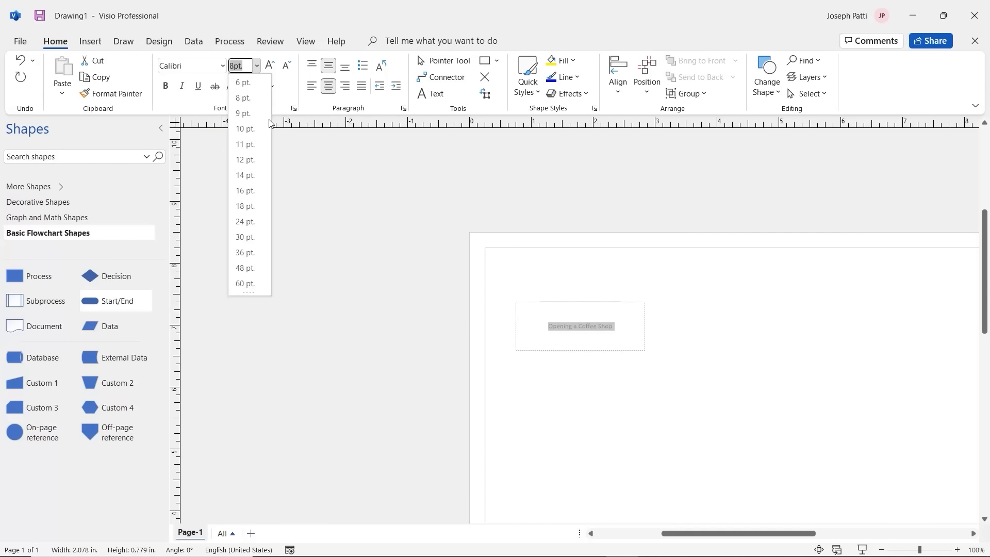
{"action": "left_click", "coordinate": [250, 160]}
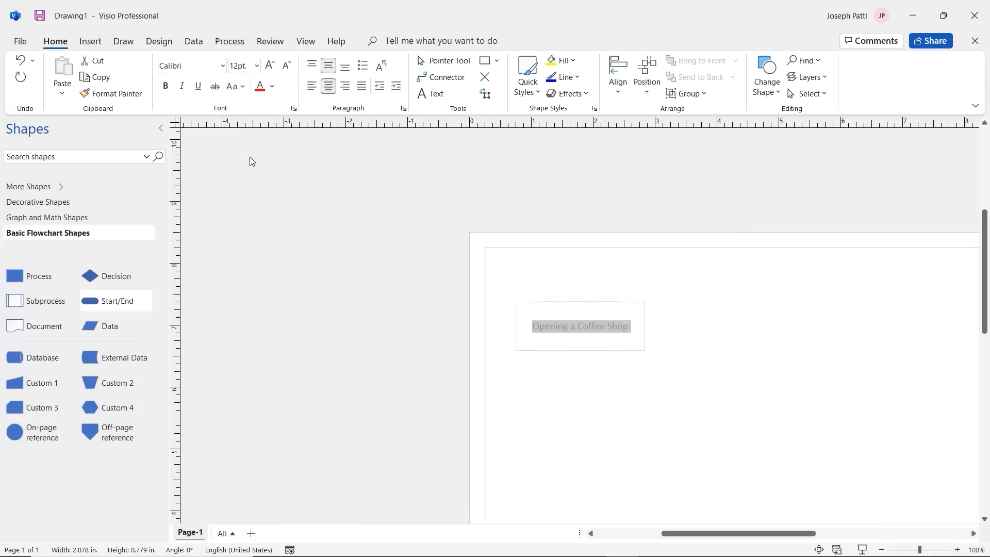
{"action": "left_click", "coordinate": [711, 367]}
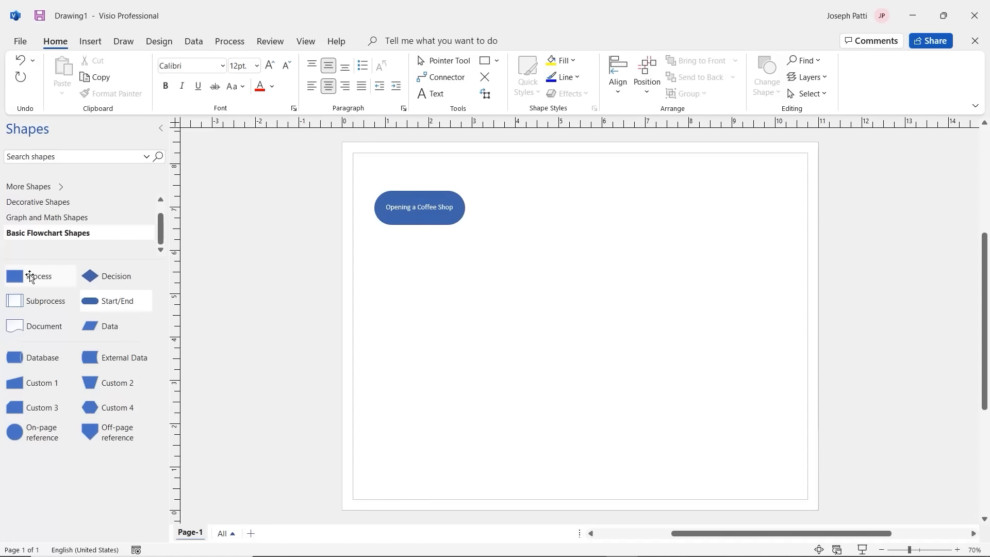
Step: Place a widened Process shape aligned directly below the start terminator
{"action": "left_click_drag", "start_coordinate": [28, 277], "coordinate": [421, 275]}
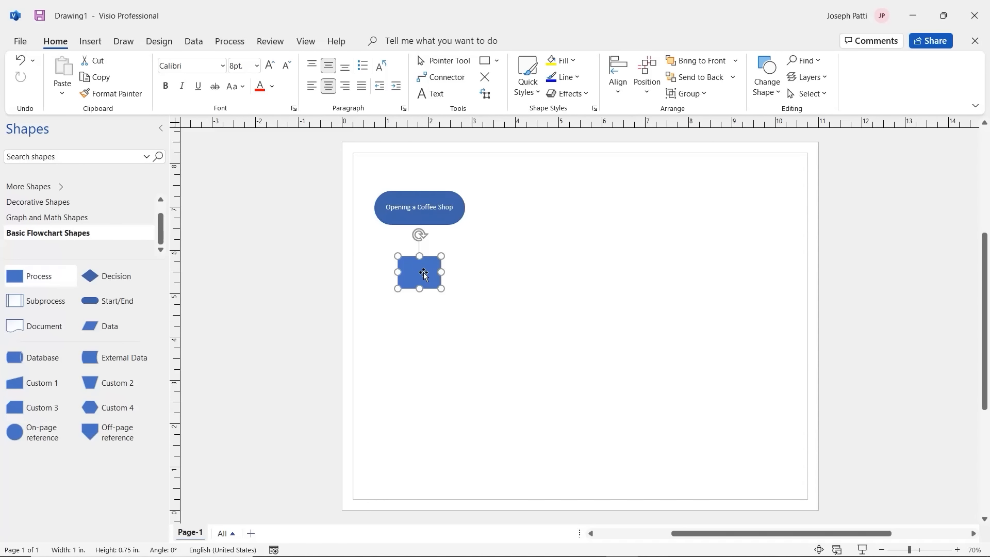
{"action": "left_click_drag", "start_coordinate": [442, 272], "coordinate": [444, 299]}
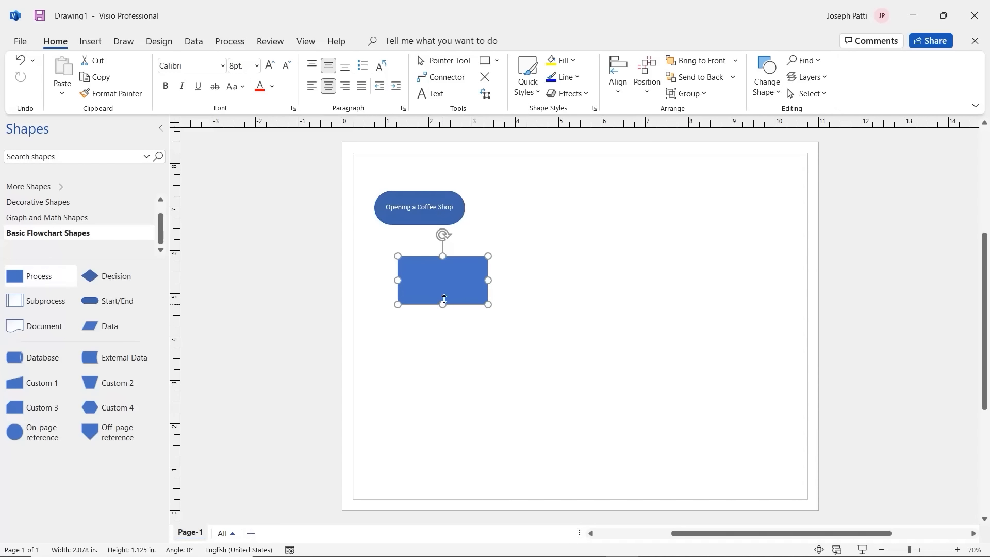
{"action": "left_click_drag", "start_coordinate": [468, 256], "coordinate": [444, 261]}
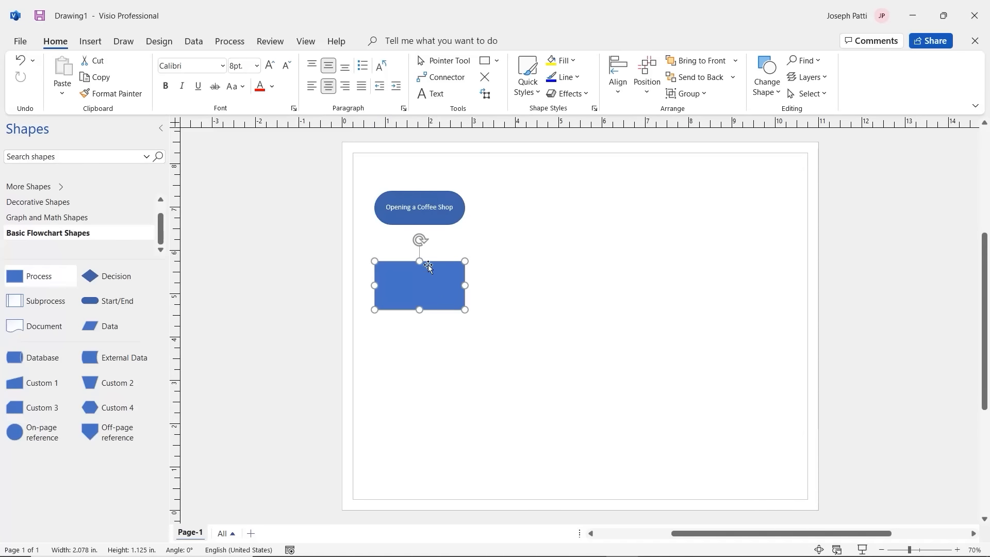
{"action": "left_click_drag", "start_coordinate": [444, 261], "coordinate": [444, 261]}
Step: Label the Process box 'Creating a Business Plan' in 12 pt text
{"action": "type", "text": "Creat"}
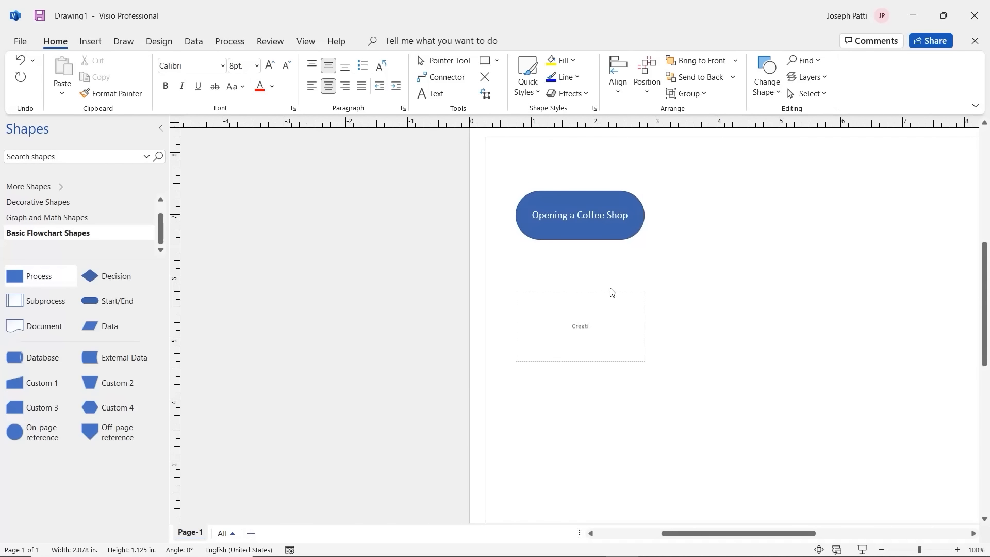
{"action": "type", "text": "ing a Bussiness"}
{"action": "key", "text": "BackSpace"}
{"action": "key", "text": "BackSpace"}
{"action": "key", "text": "BackSpace"}
{"action": "key", "text": "BackSpace"}
{"action": "key", "text": "BackSpace"}
{"action": "key", "text": "BackSpace"}
{"action": "key", "text": "BackSpace"}
{"action": "type", "text": "iness Plan"}
{"action": "triple_click", "coordinate": [607, 326]}
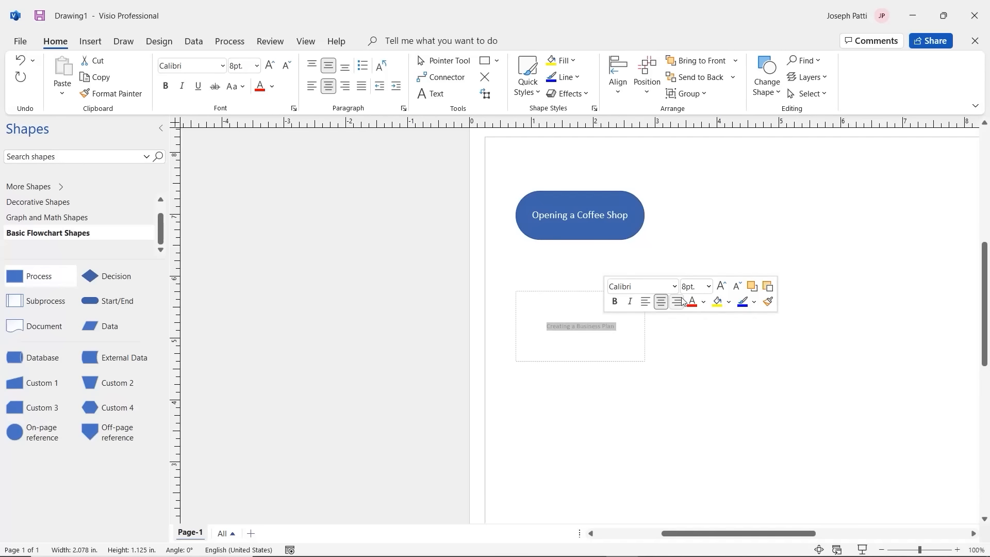
{"action": "left_click", "coordinate": [710, 287]}
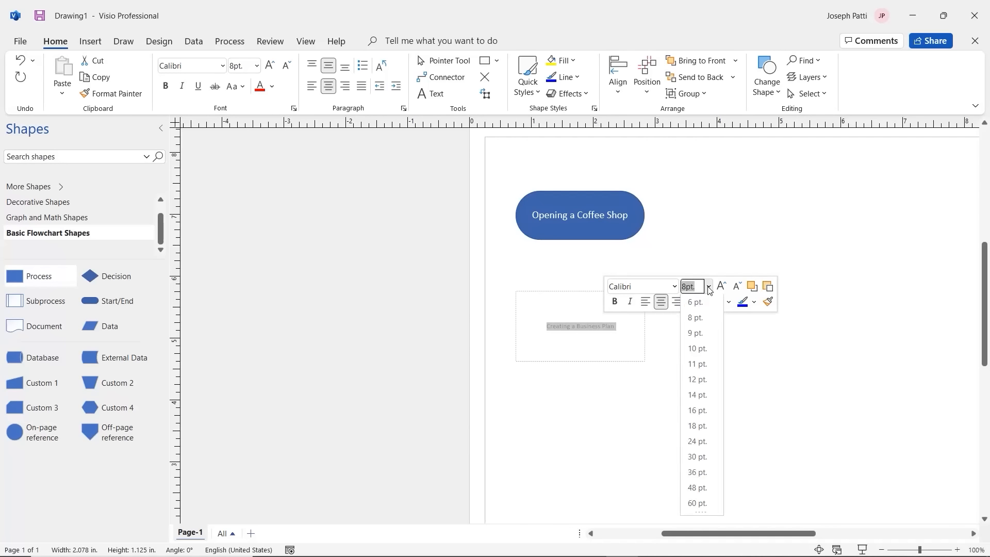
{"action": "left_click", "coordinate": [698, 379]}
{"action": "left_click", "coordinate": [691, 334]}
{"action": "key", "text": "ctrl+shift+w"}
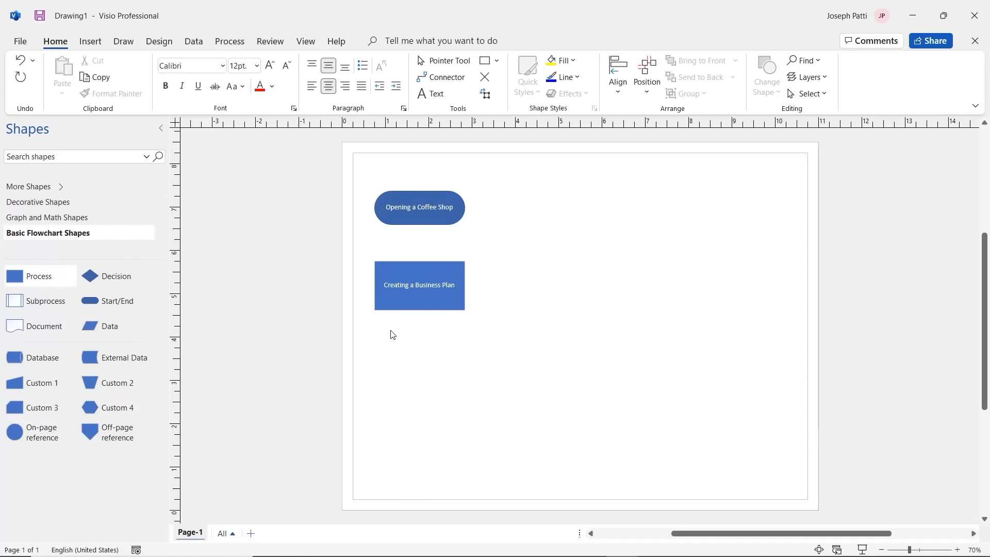
Step: Duplicate 'Creating a Business Plan' below itself and relabel the copy 'Apply for Bank Loan'
{"action": "left_click", "coordinate": [428, 300]}
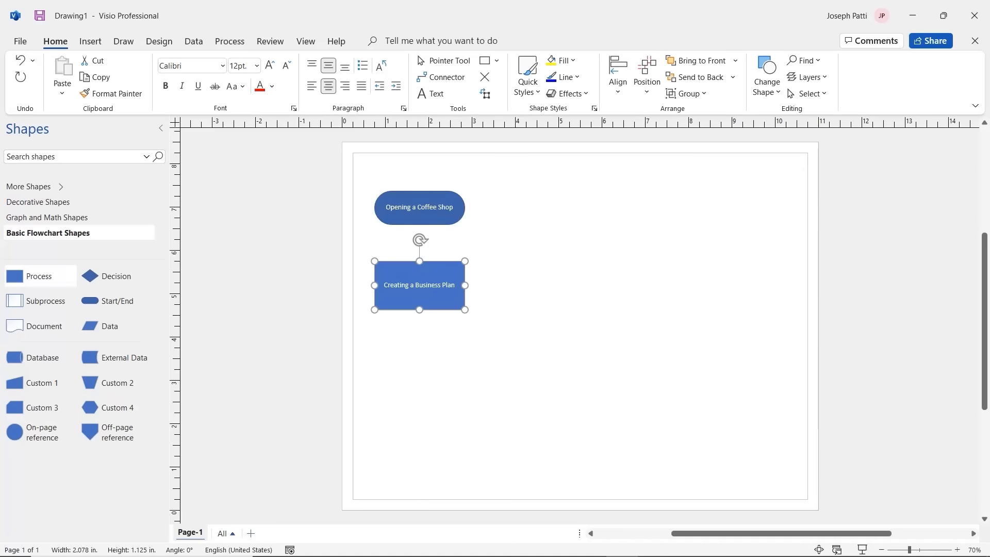
{"action": "key", "text": "ctrl+d"}
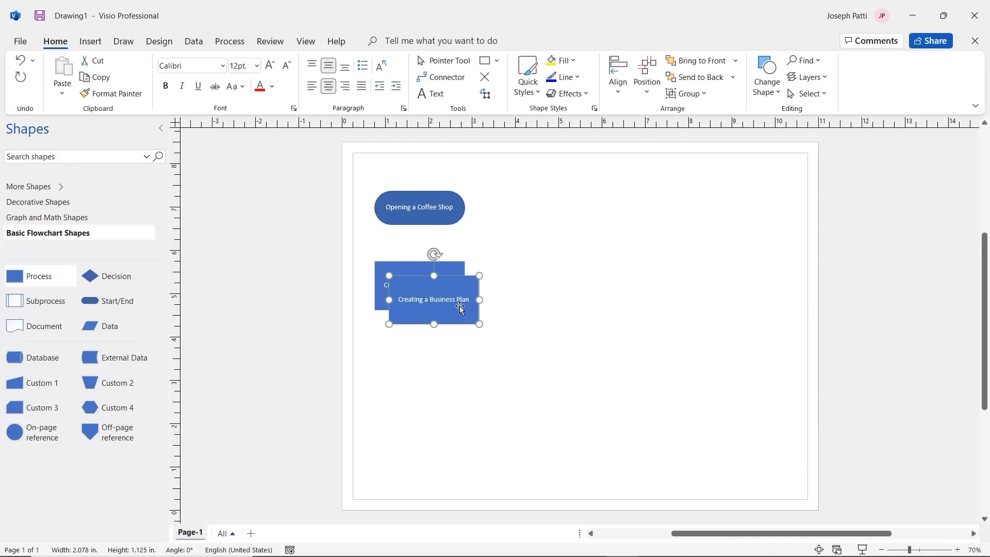
{"action": "left_click_drag", "start_coordinate": [459, 305], "coordinate": [446, 364]}
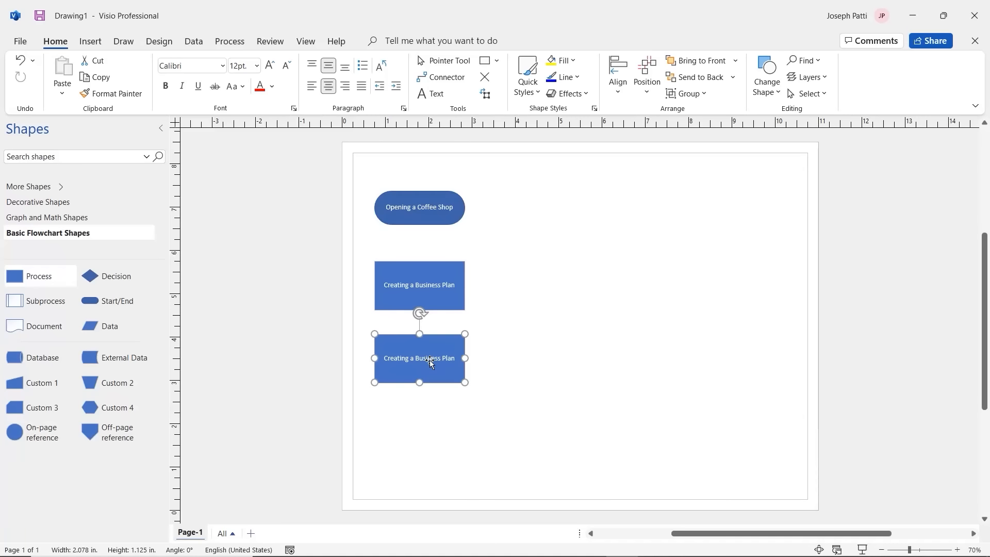
{"action": "double_click", "coordinate": [429, 360]}
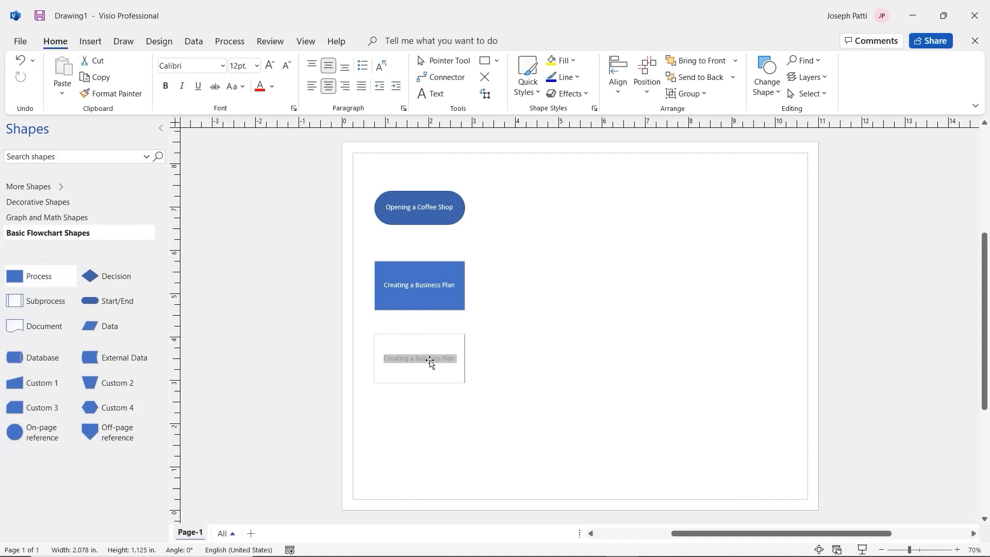
{"action": "type", "text": "Apply for"}
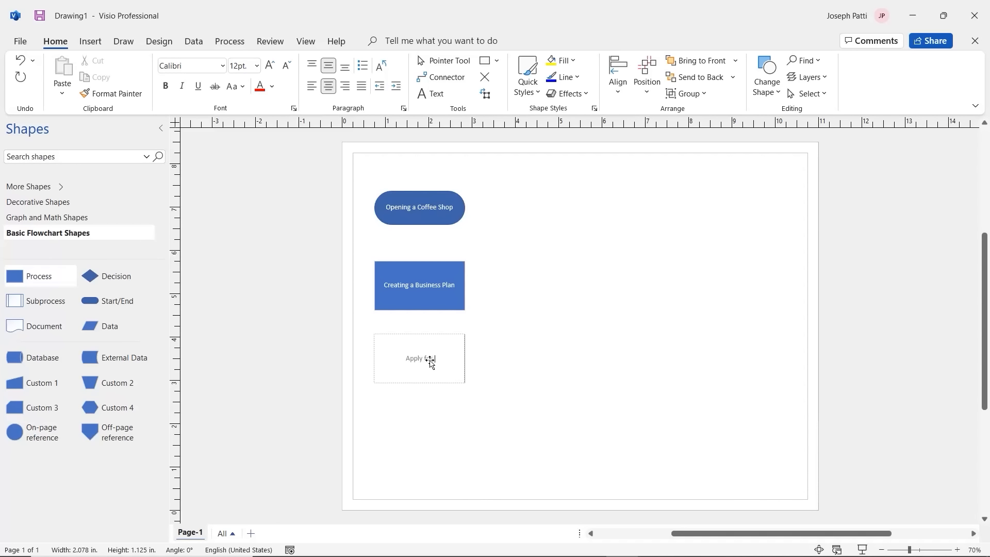
{"action": "type", "text": " Bank Loan"}
{"action": "left_click", "coordinate": [546, 328]}
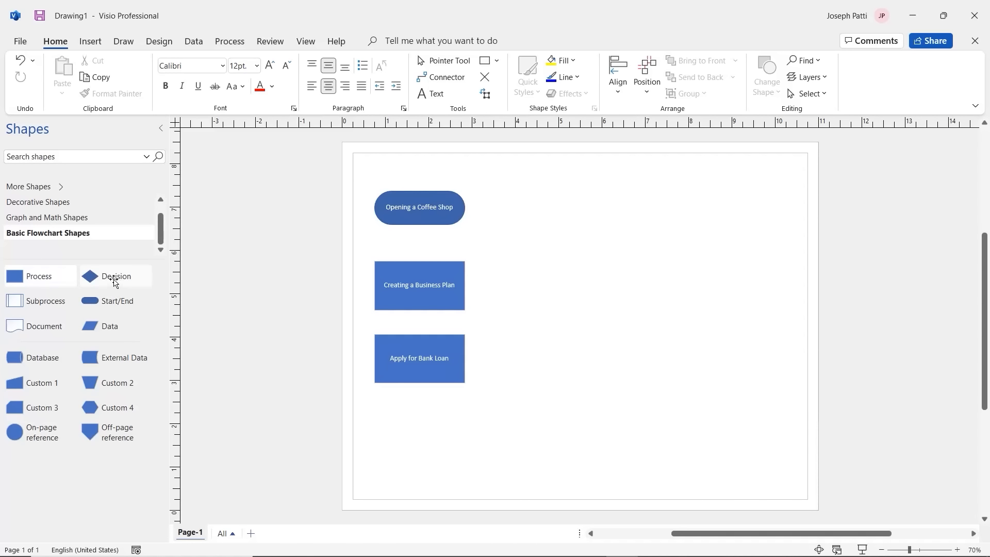
Step: Add a widened Decision diamond under 'Apply for Bank Loan' labelled 'Sell Food Too?'
{"action": "left_click_drag", "start_coordinate": [114, 281], "coordinate": [420, 432]}
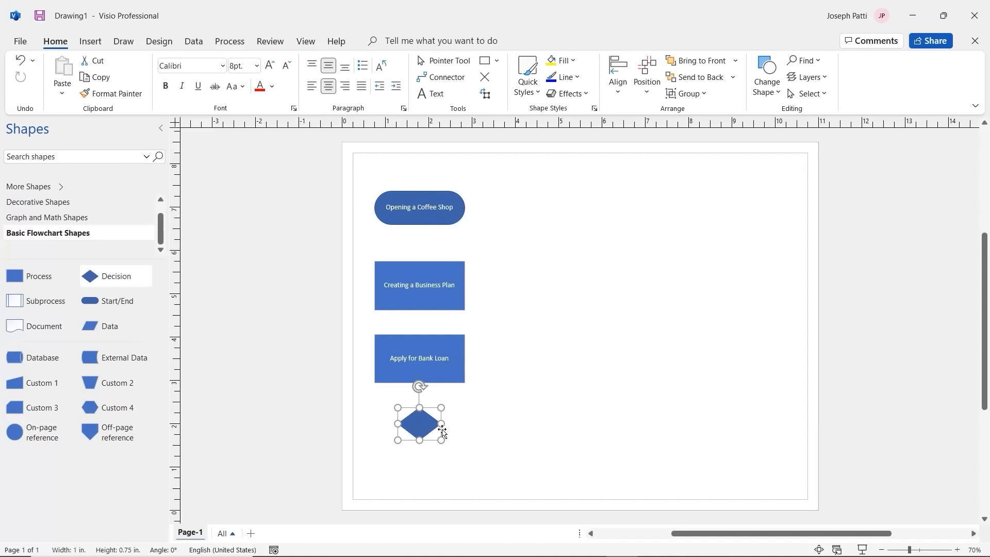
{"action": "left_click_drag", "start_coordinate": [441, 424], "coordinate": [466, 426]}
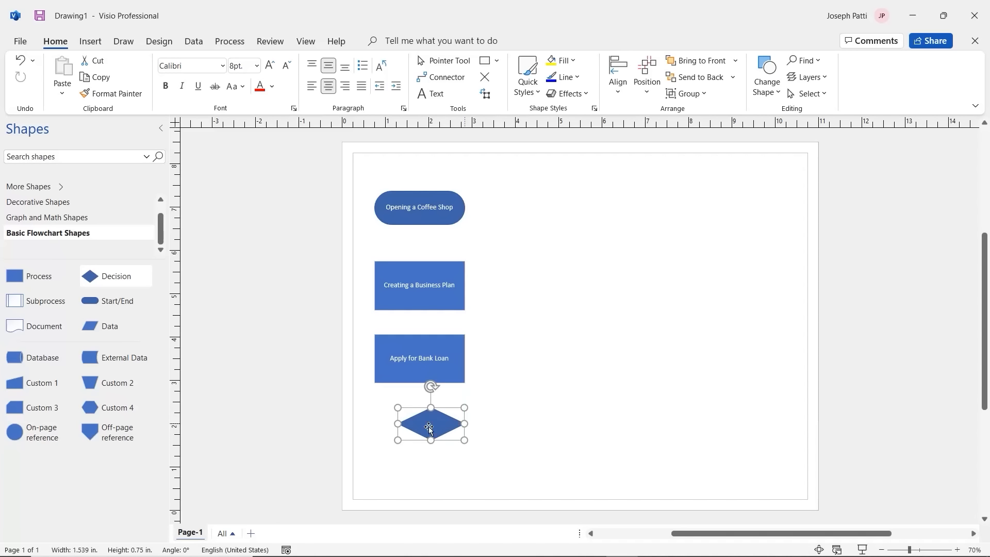
{"action": "left_click_drag", "start_coordinate": [397, 424], "coordinate": [422, 454]}
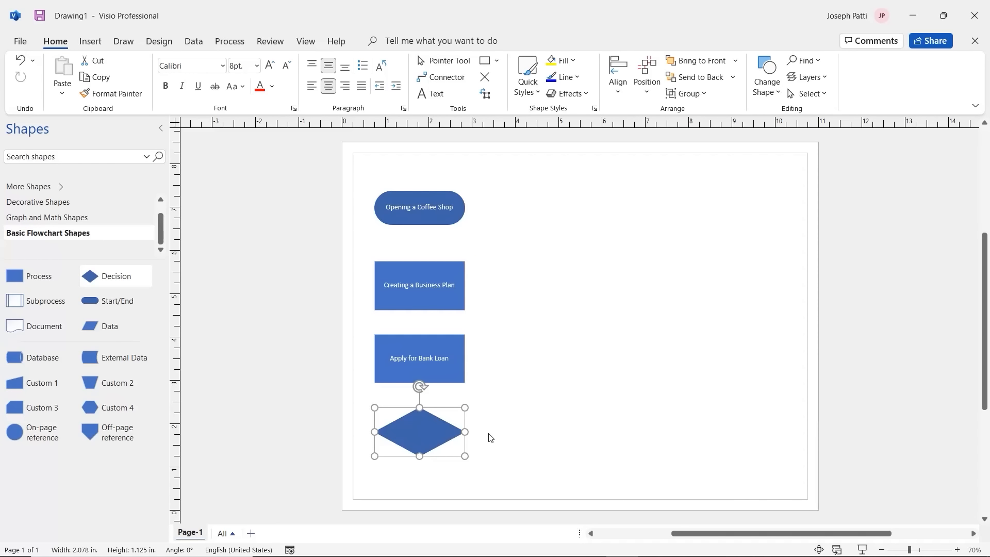
{"action": "type", "text": "Sell"}
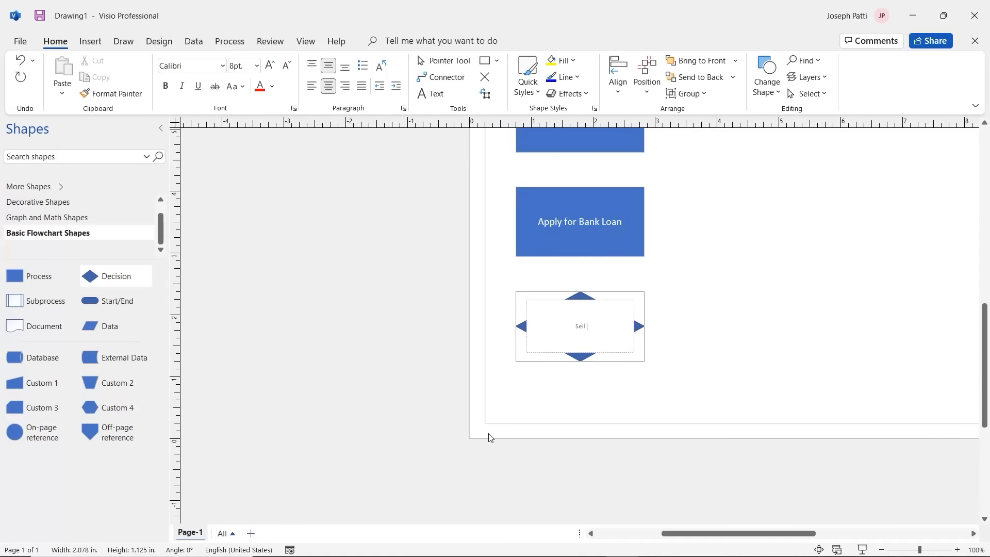
{"action": "type", "text": " Food Too?"}
{"action": "left_click", "coordinate": [715, 301]}
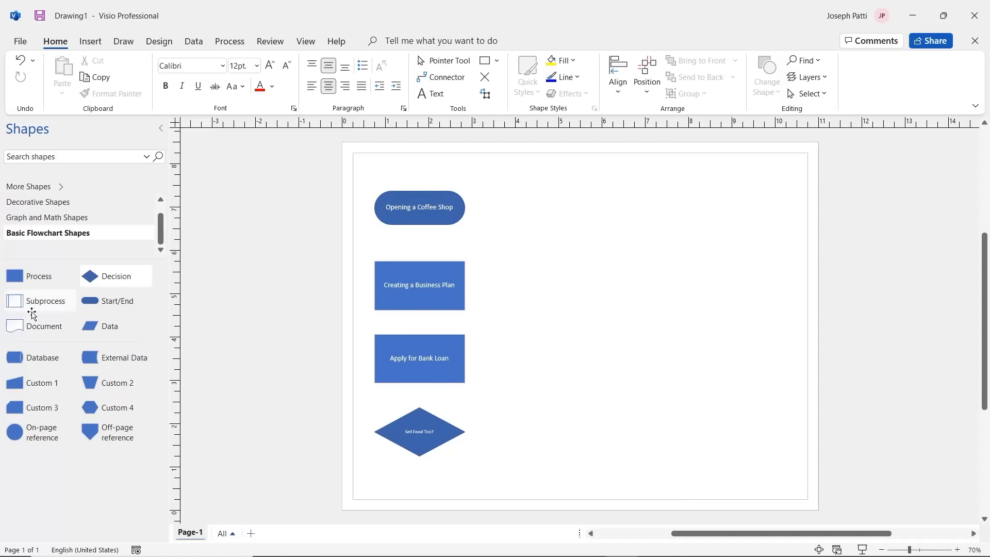
Step: Place a widened Subprocess shape right of the start terminator labelled 'Create a Food Menu'
{"action": "left_click_drag", "start_coordinate": [32, 314], "coordinate": [557, 206]}
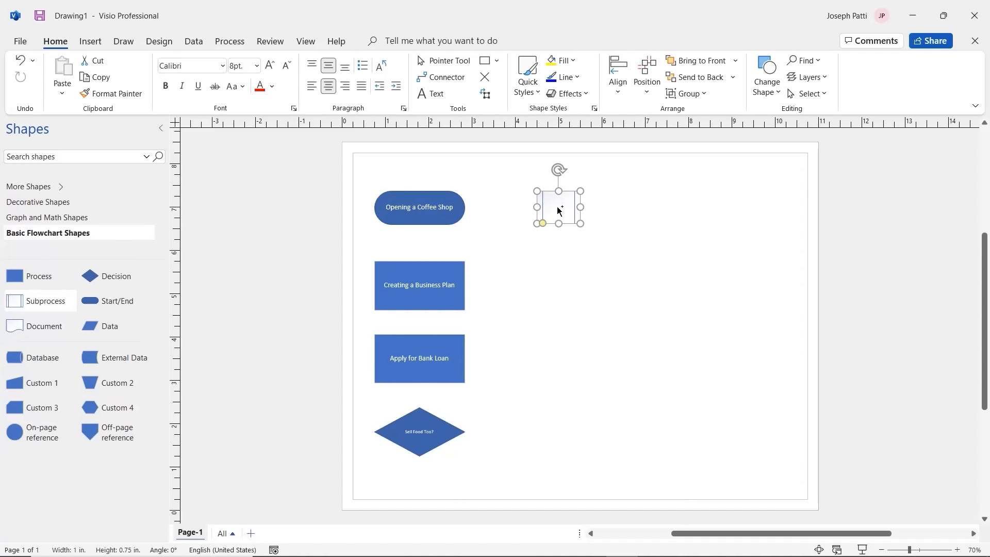
{"action": "left_click_drag", "start_coordinate": [580, 207], "coordinate": [582, 231]}
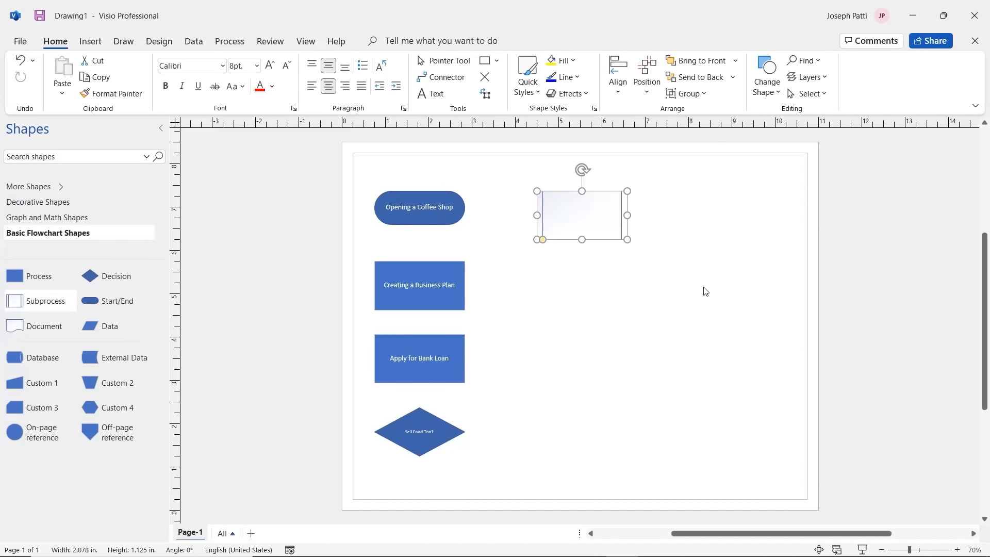
{"action": "type", "text": "Cre"}
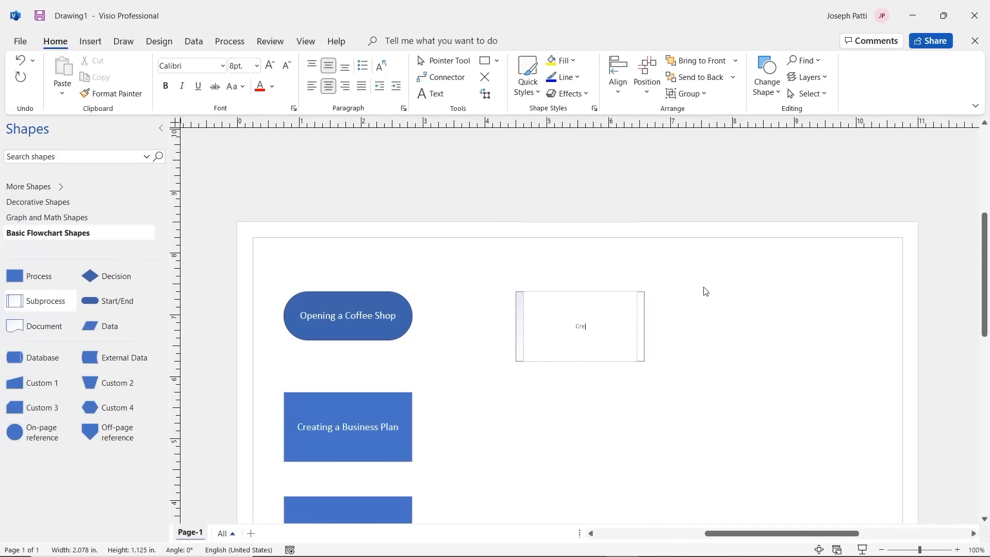
{"action": "type", "text": "ate a Food Menu"}
{"action": "left_click", "coordinate": [687, 314]}
Step: Set the 'Create a Food Menu' text to 12 pt
{"action": "left_click", "coordinate": [590, 228]}
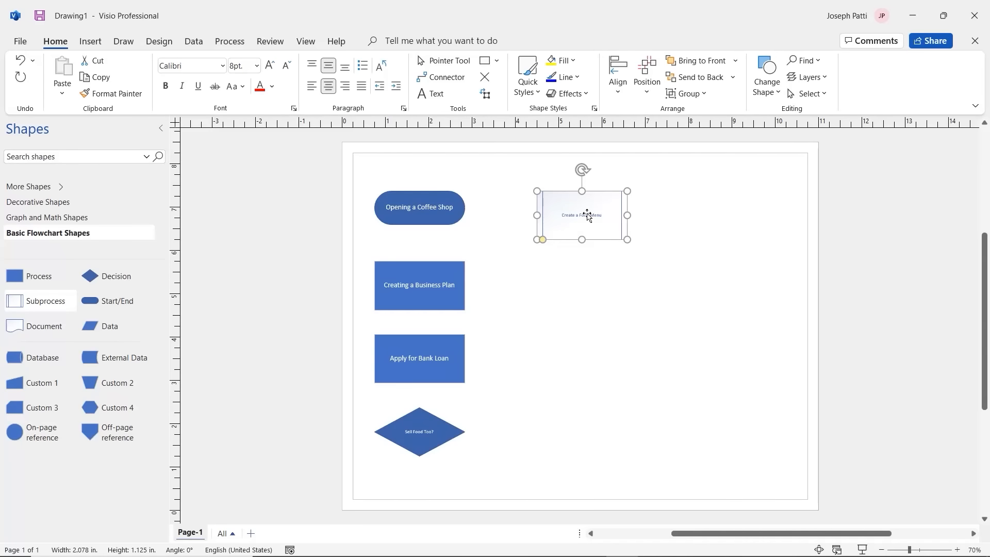
{"action": "double_click", "coordinate": [587, 217]}
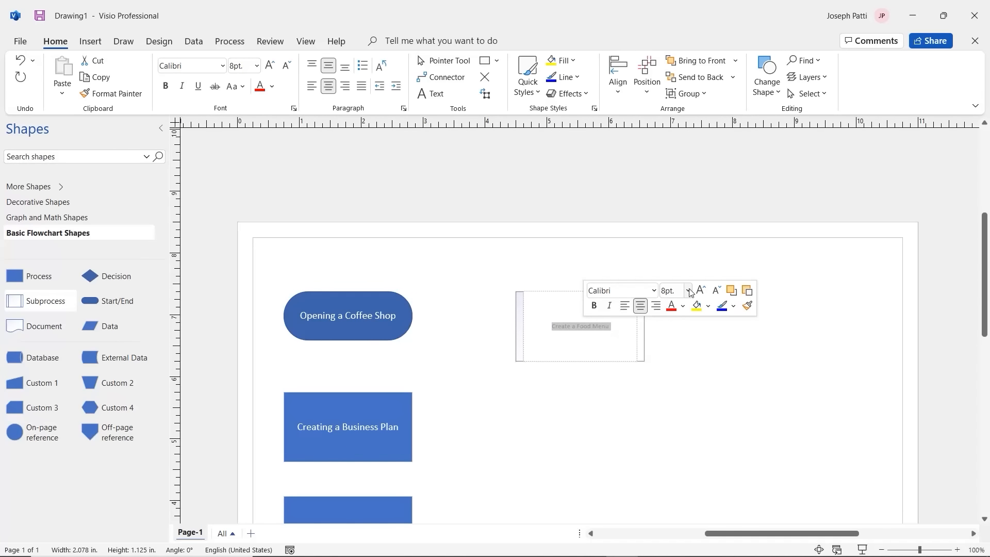
{"action": "left_click", "coordinate": [688, 290]}
{"action": "left_click", "coordinate": [678, 382]}
{"action": "left_click", "coordinate": [570, 398]}
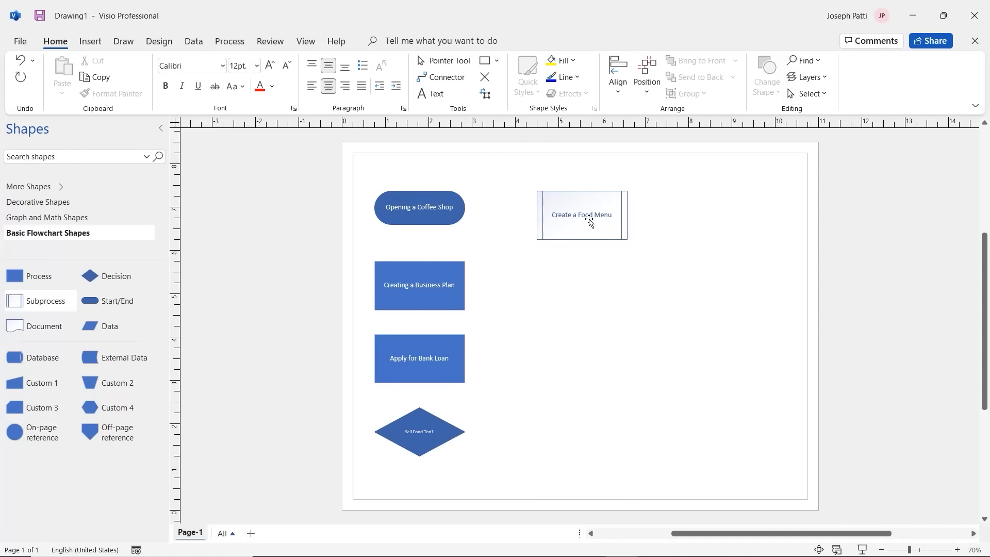
Step: Change the 'Sell Food Too?' diamond label to 12 pt
{"action": "double_click", "coordinate": [422, 437]}
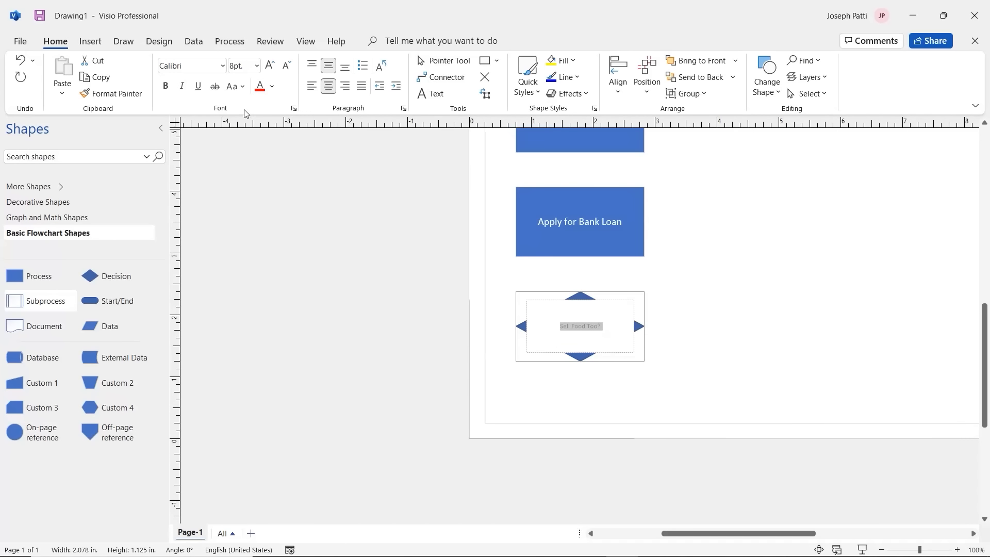
{"action": "left_click", "coordinate": [257, 66]}
{"action": "left_click", "coordinate": [243, 160]}
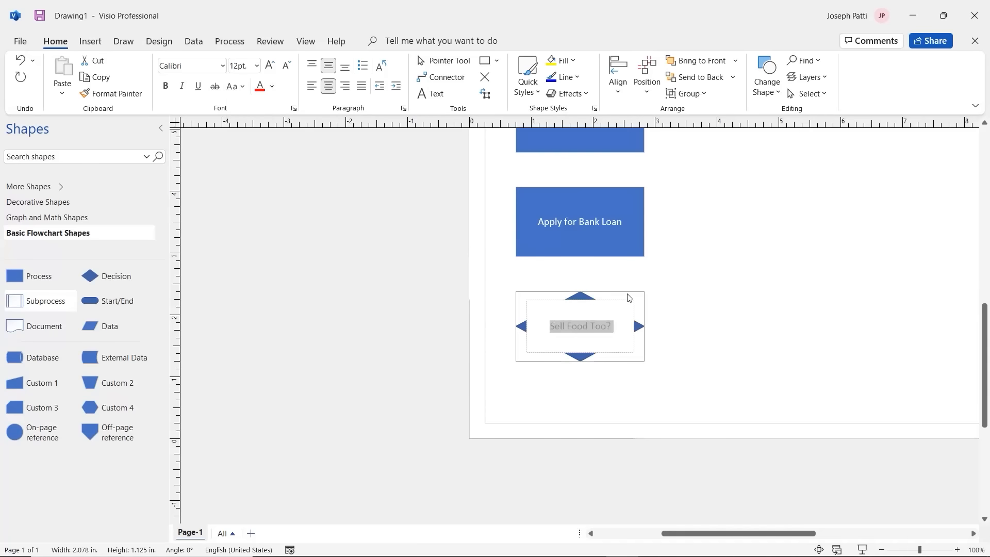
{"action": "left_click", "coordinate": [754, 308]}
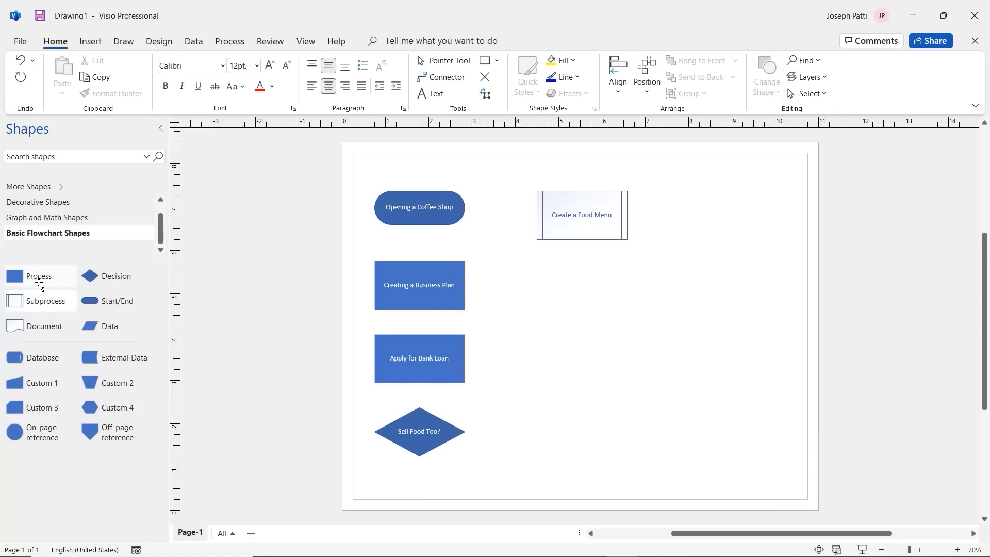
Step: Copy the 'Creating a Business Plan' box under 'Create a Food Menu' and relabel it 'Rent Location'
{"action": "left_click", "coordinate": [420, 295]}
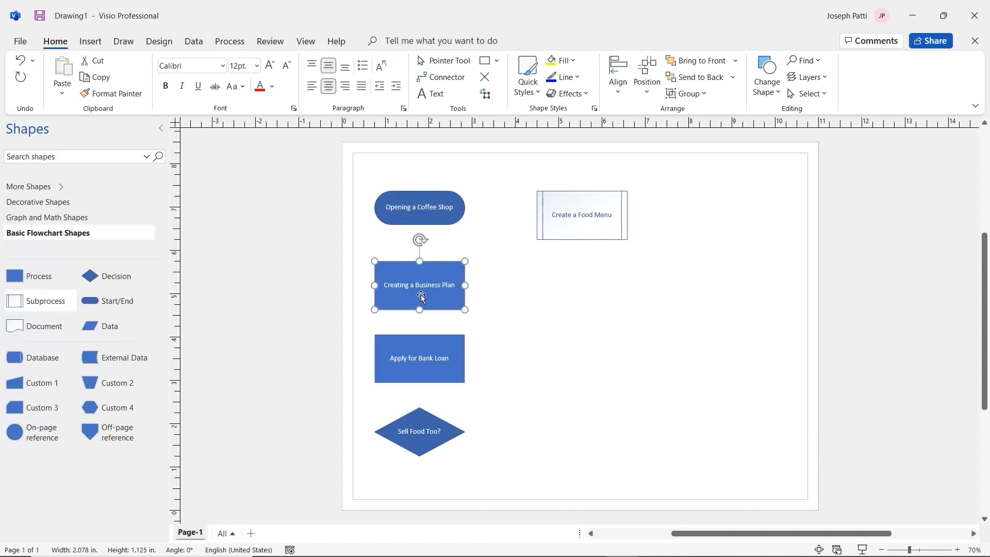
{"action": "key", "text": "ctrl+d"}
{"action": "left_click_drag", "start_coordinate": [447, 304], "coordinate": [589, 317]}
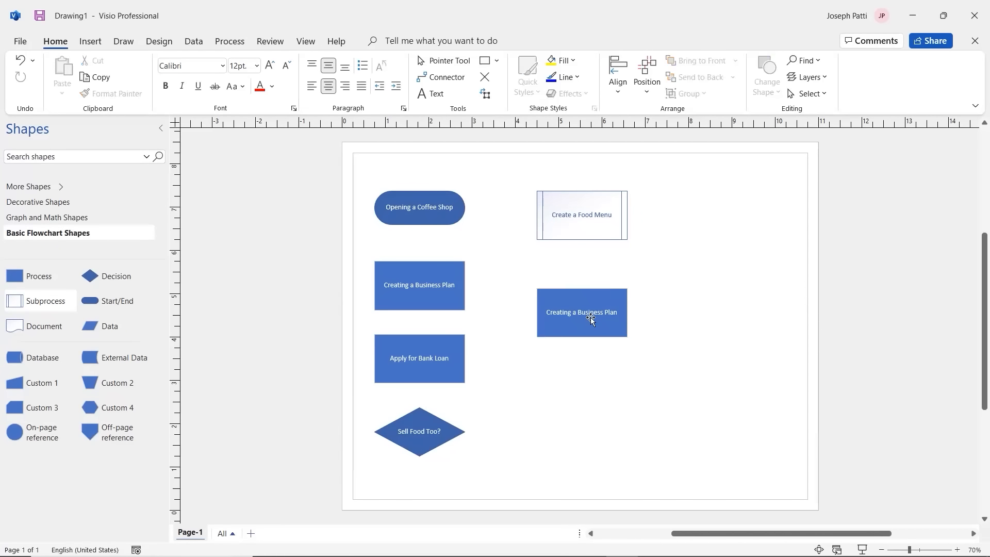
{"action": "double_click", "coordinate": [590, 318]}
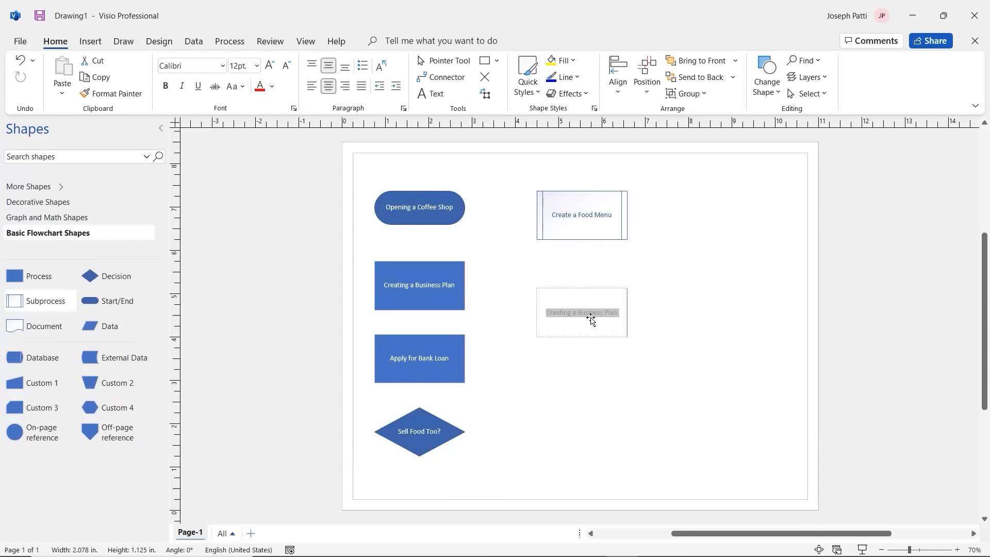
{"action": "type", "text": "Rent"}
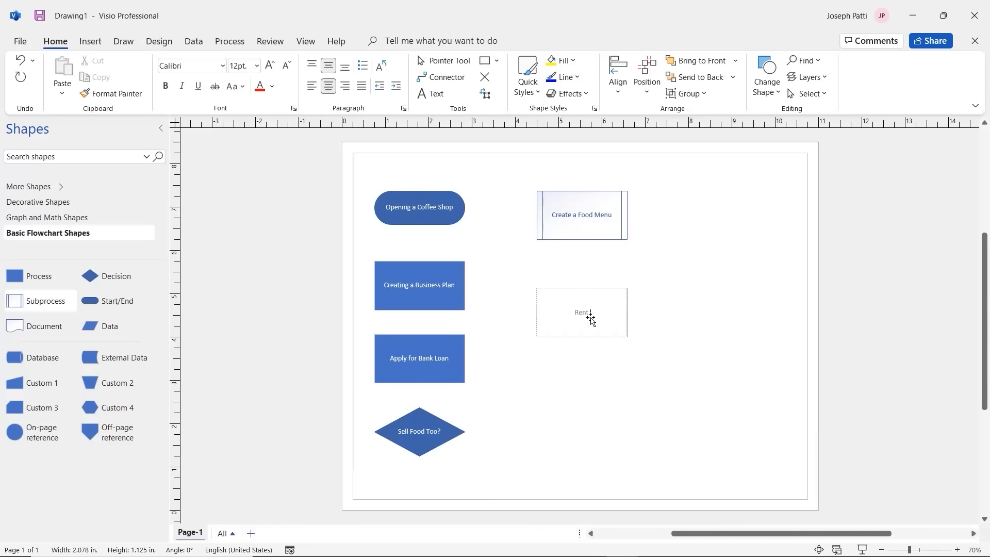
{"action": "type", "text": " Location"}
{"action": "left_click", "coordinate": [578, 393]}
{"action": "mouse_move", "coordinate": [579, 330]}
{"action": "left_mouse_down"}
{"action": "mouse_move", "coordinate": [576, 348]}
{"action": "mouse_move", "coordinate": [577, 329]}
{"action": "left_mouse_up"}
{"action": "left_click", "coordinate": [579, 371]}
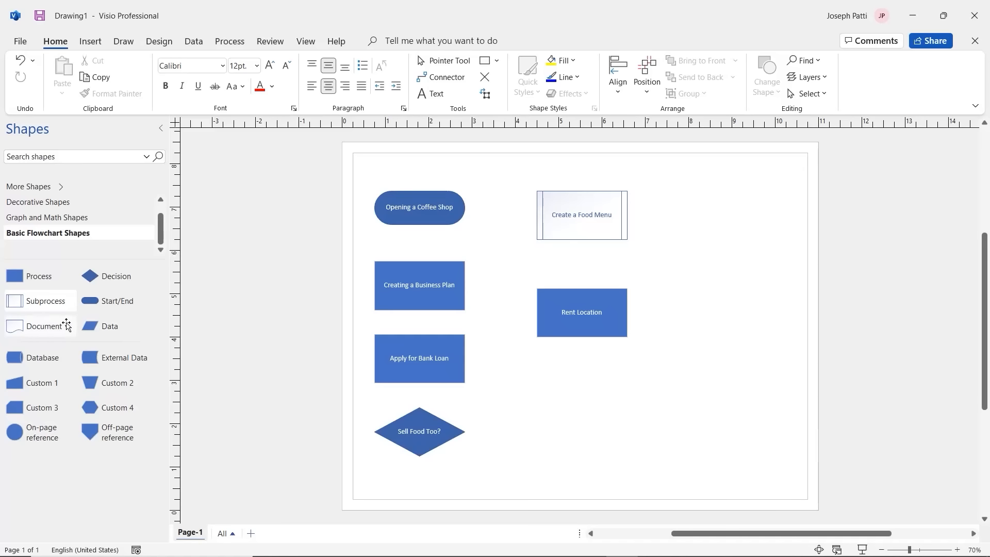
Step: Place a Document shape under 'Rent Location' labelled 'Finalize Hiring Contracts'
{"action": "left_click_drag", "start_coordinate": [44, 326], "coordinate": [606, 434]}
{"action": "left_click_drag", "start_coordinate": [619, 391], "coordinate": [598, 389]}
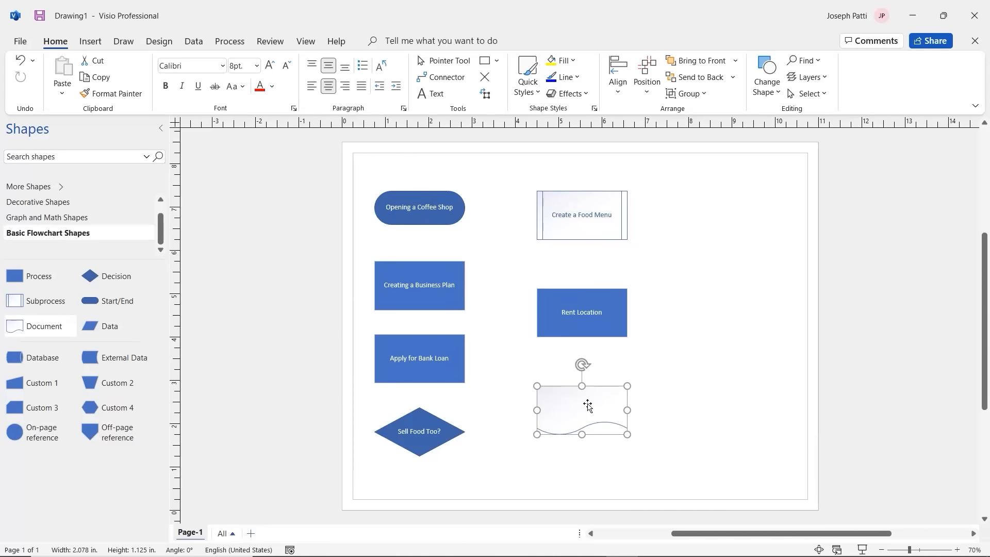
{"action": "double_click", "coordinate": [588, 406]}
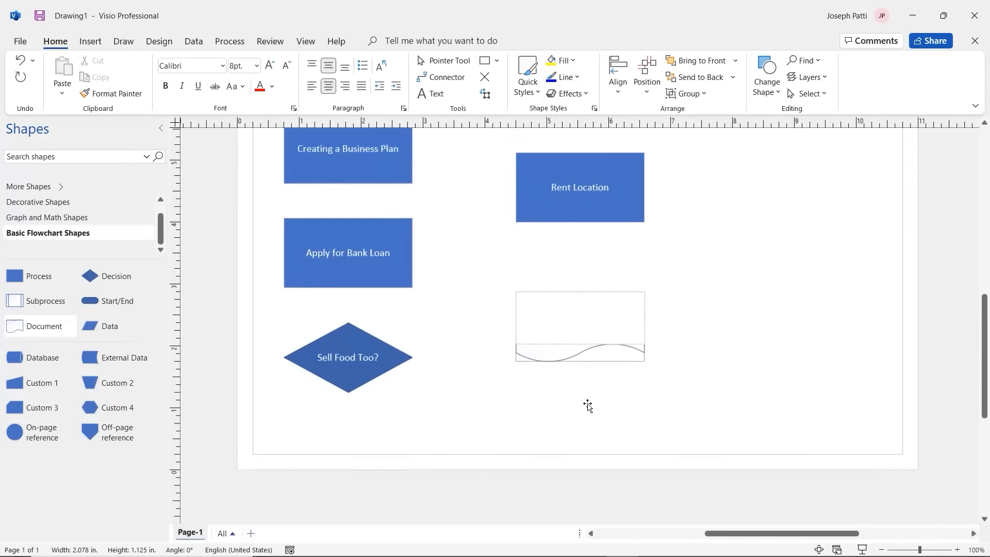
{"action": "type", "text": "Finalize Hiring "}
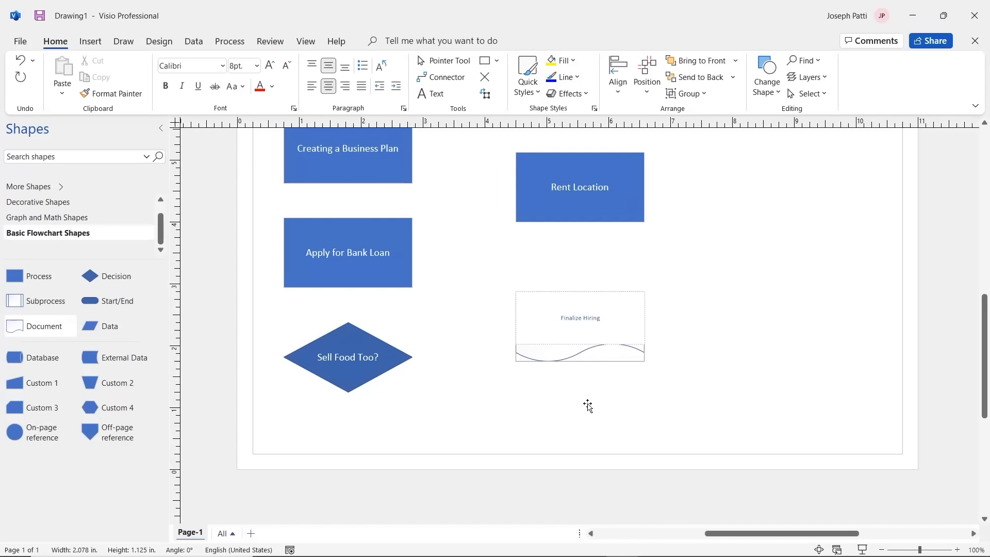
{"action": "type", "text": "Contracts"}
Step: Set the 'Finalize Hiring Contracts' text to 12 pt
{"action": "triple_click", "coordinate": [612, 320]}
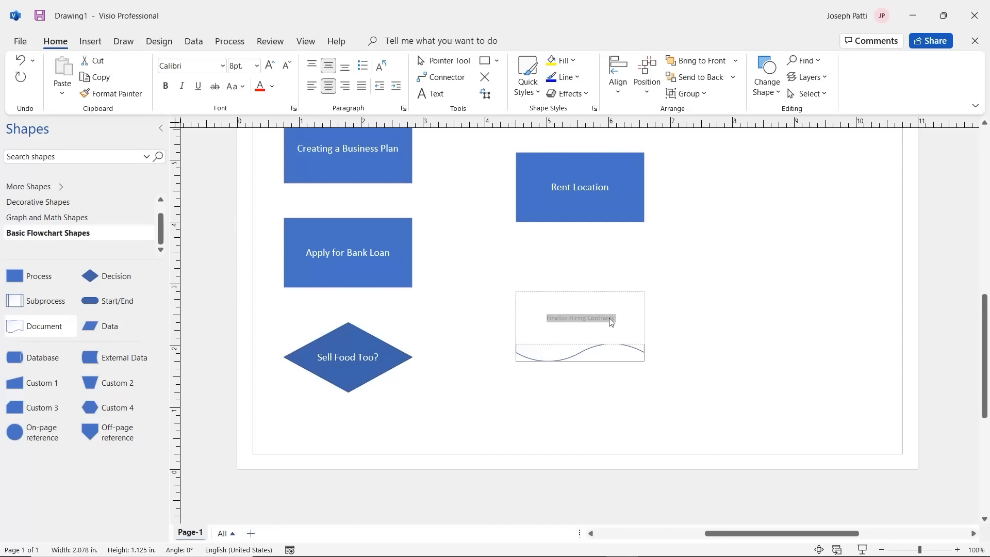
{"action": "left_click", "coordinate": [713, 282]}
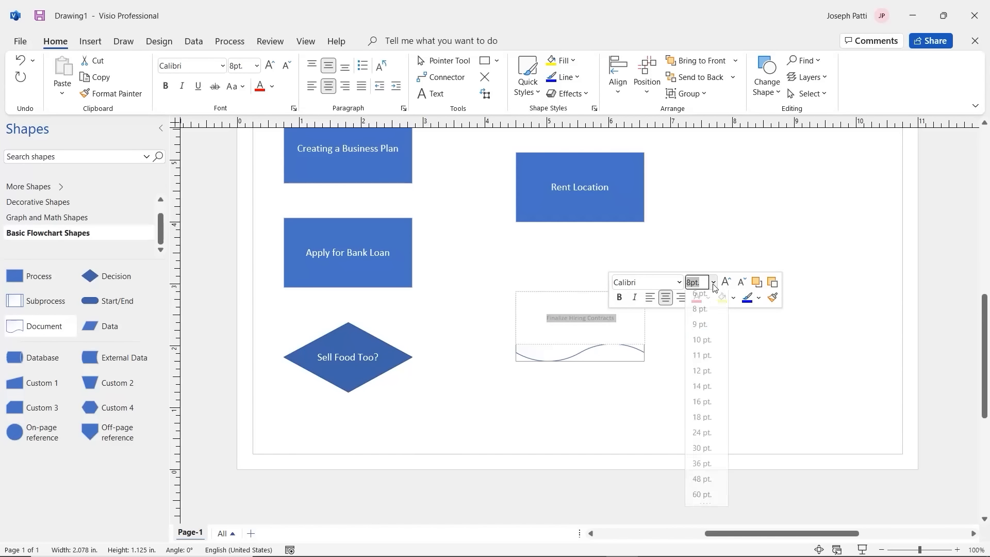
{"action": "left_click", "coordinate": [701, 374]}
{"action": "left_click", "coordinate": [698, 331]}
{"action": "key", "text": "ctrl+shift+w"}
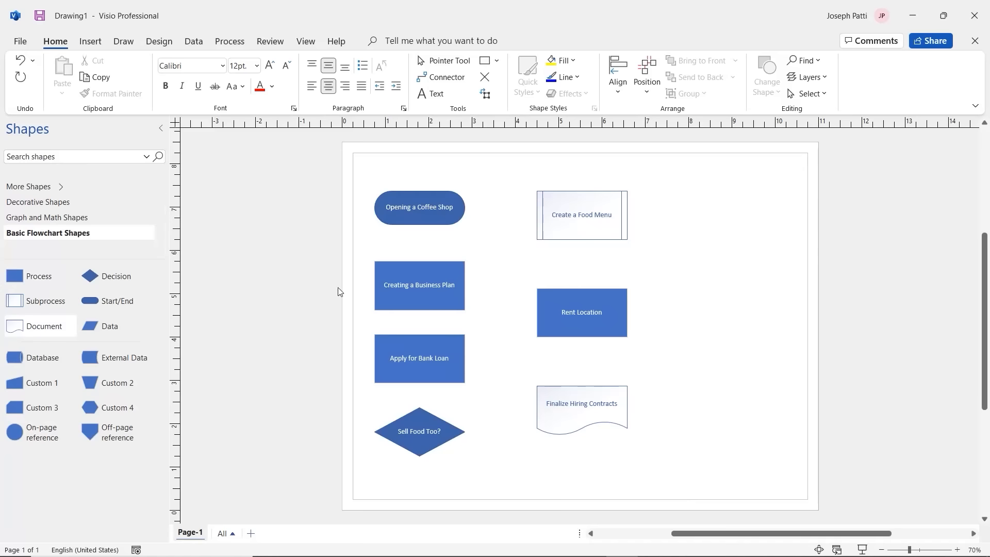
Step: Duplicate Rent Location up and to its right, then relabel the copy 'Hire Store Manager'
{"action": "left_click", "coordinate": [587, 303]}
{"action": "key", "text": "ctrl+d"}
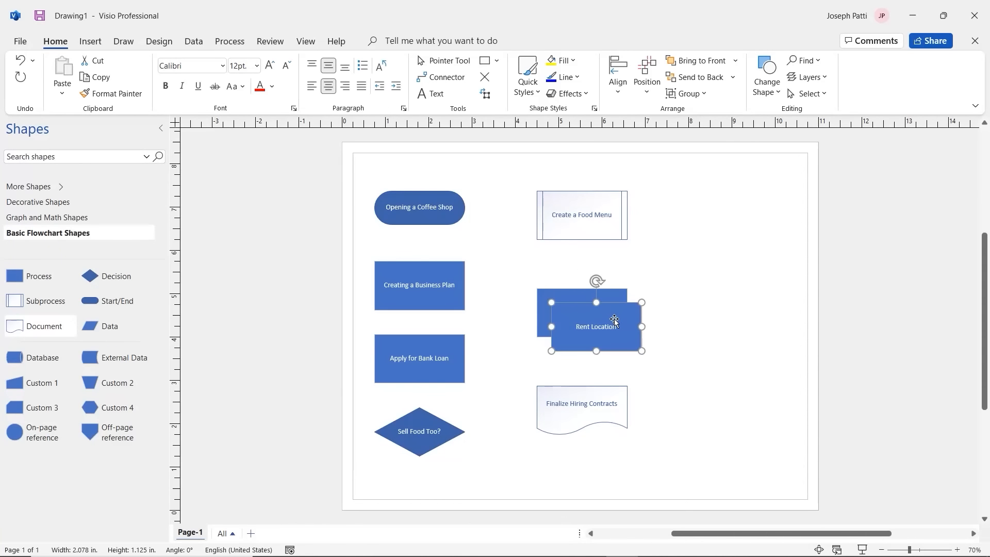
{"action": "left_click_drag", "start_coordinate": [615, 322], "coordinate": [729, 262]}
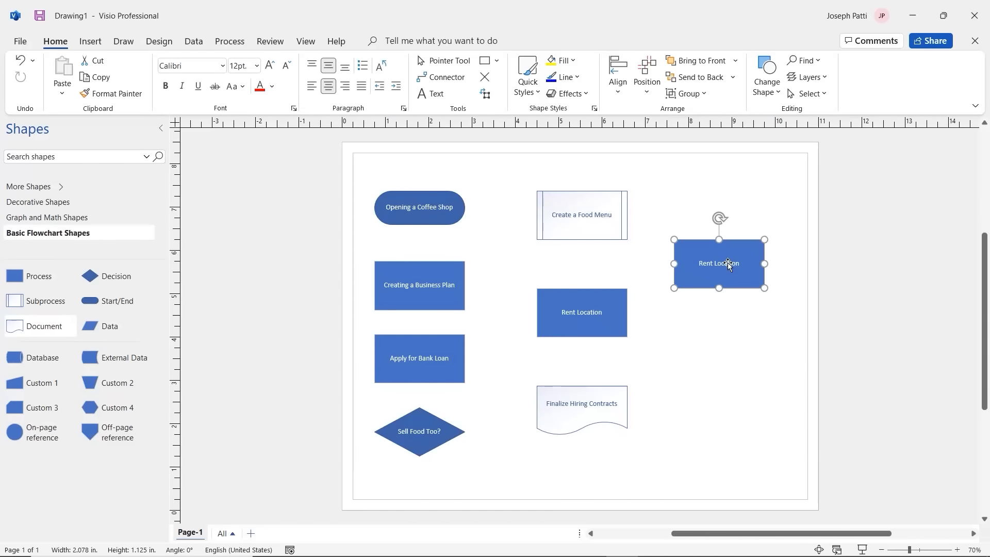
{"action": "double_click", "coordinate": [728, 262]}
{"action": "type", "text": "Hiring"}
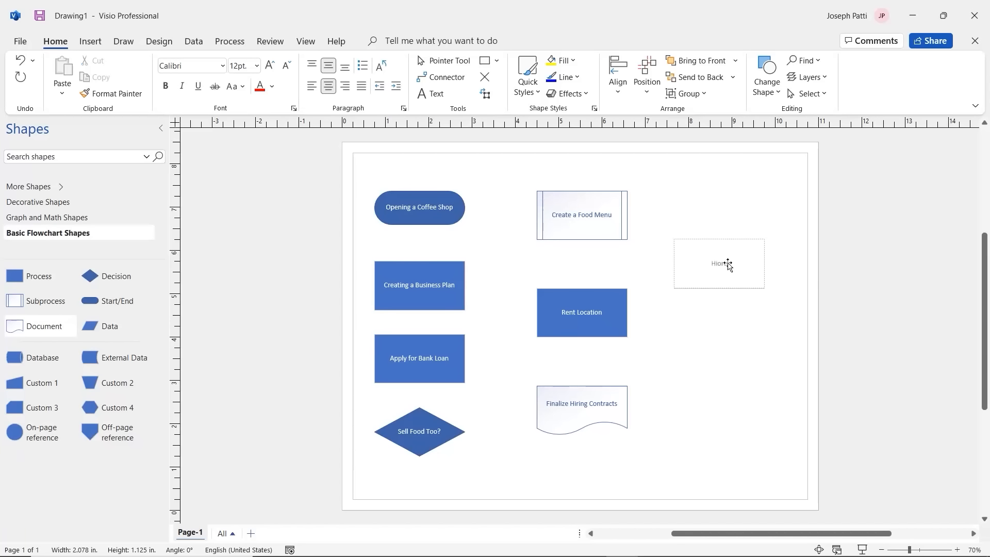
{"action": "key", "text": "BackSpace"}
{"action": "key", "text": "BackSpace"}
{"action": "key", "text": "BackSpace"}
{"action": "key", "text": "BackSpace"}
{"action": "type", "text": "re Store Planager"}
{"action": "left_click", "coordinate": [749, 336]}
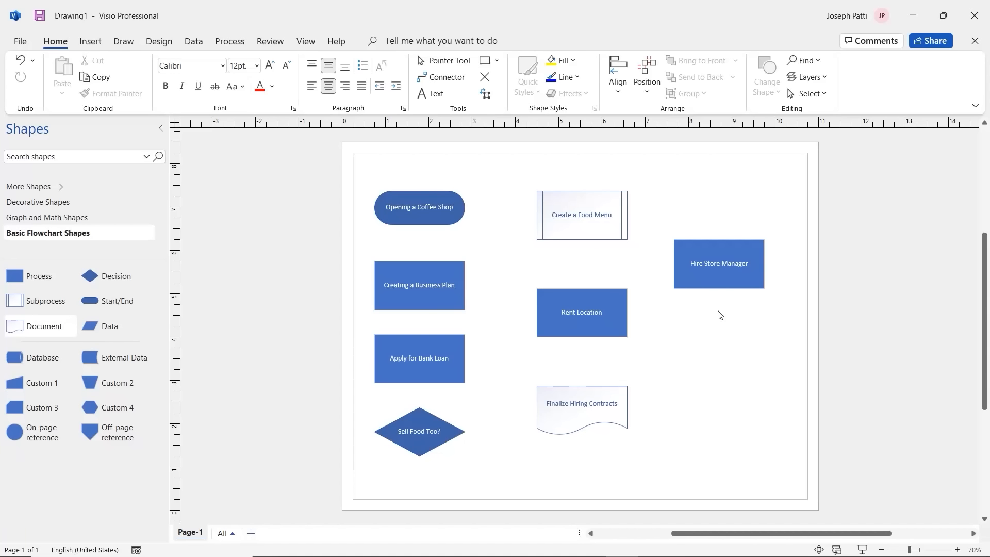
Step: Duplicate the Opening a Coffee Shop terminator below Hire Store Manager and begin relabelling it as Grand Opening
{"action": "left_click", "coordinate": [432, 212]}
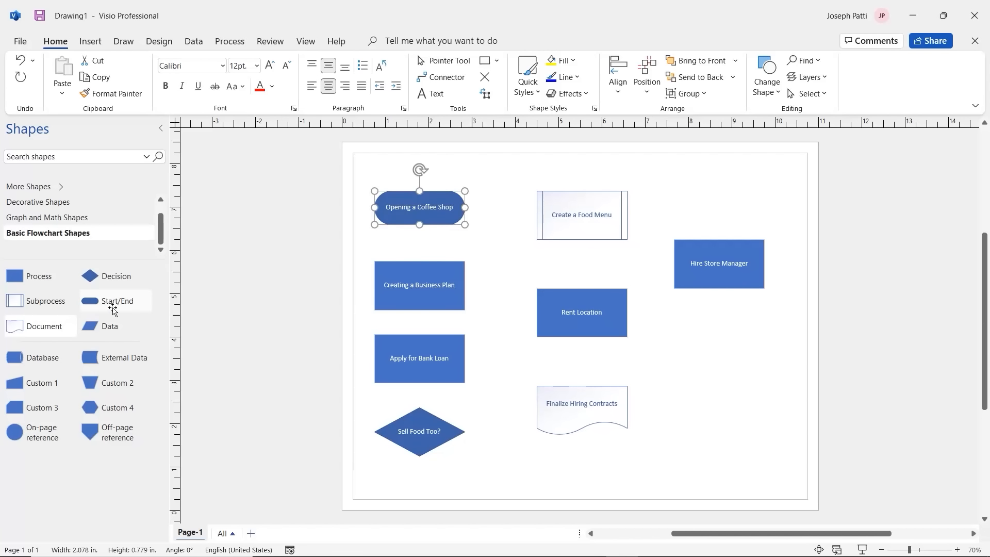
{"action": "key", "text": "ctrl+d"}
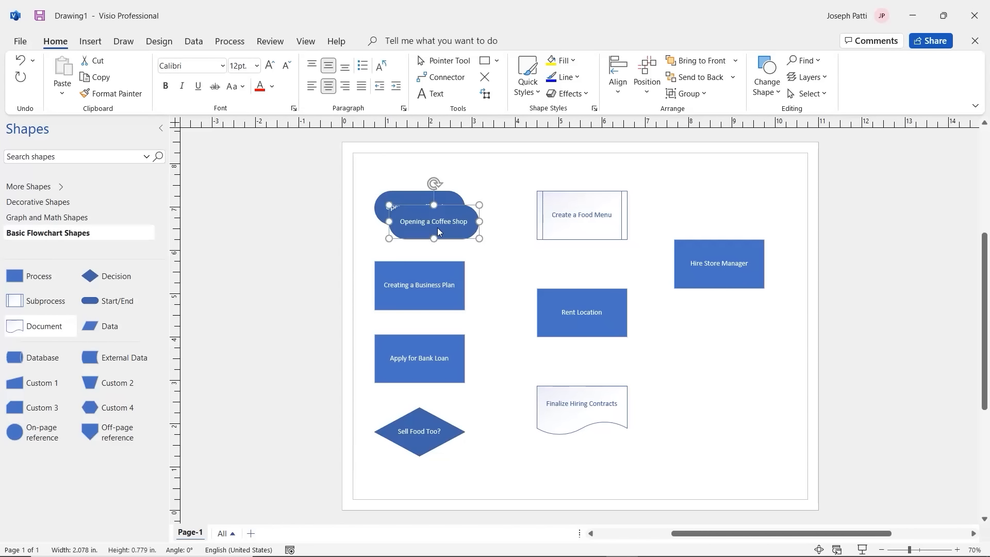
{"action": "left_click_drag", "start_coordinate": [441, 222], "coordinate": [725, 377]}
{"action": "double_click", "coordinate": [726, 376]}
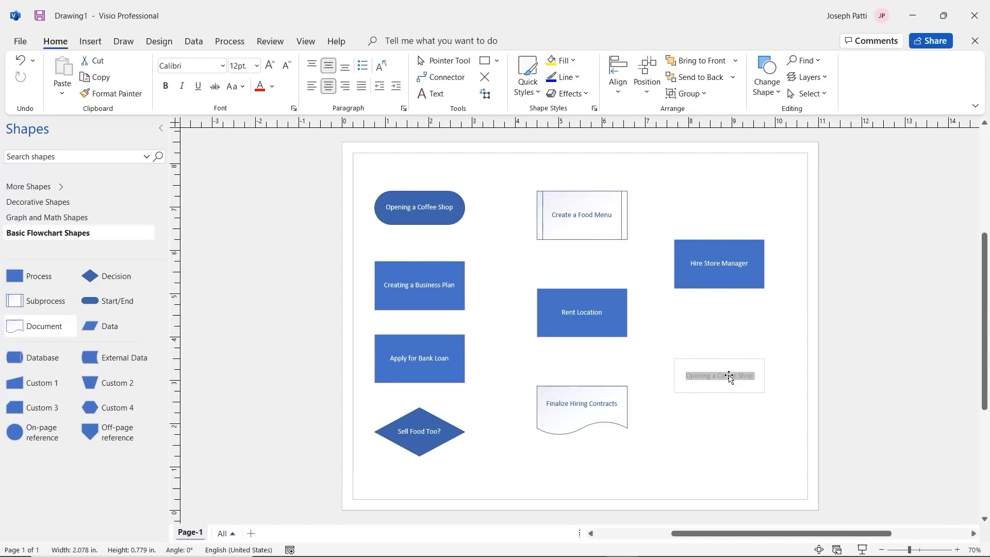
{"action": "type", "text": "Grant"}
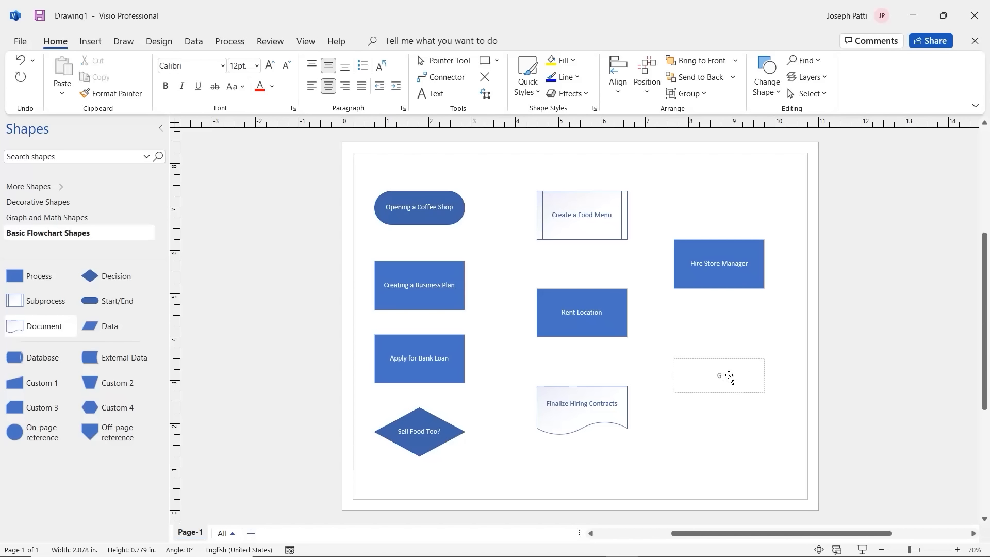
{"action": "type", "text": " Opening"}
Step: Commit the label so the terminator below Hire Store Manager reads 'Grand Opening'
{"action": "left_click", "coordinate": [733, 432]}
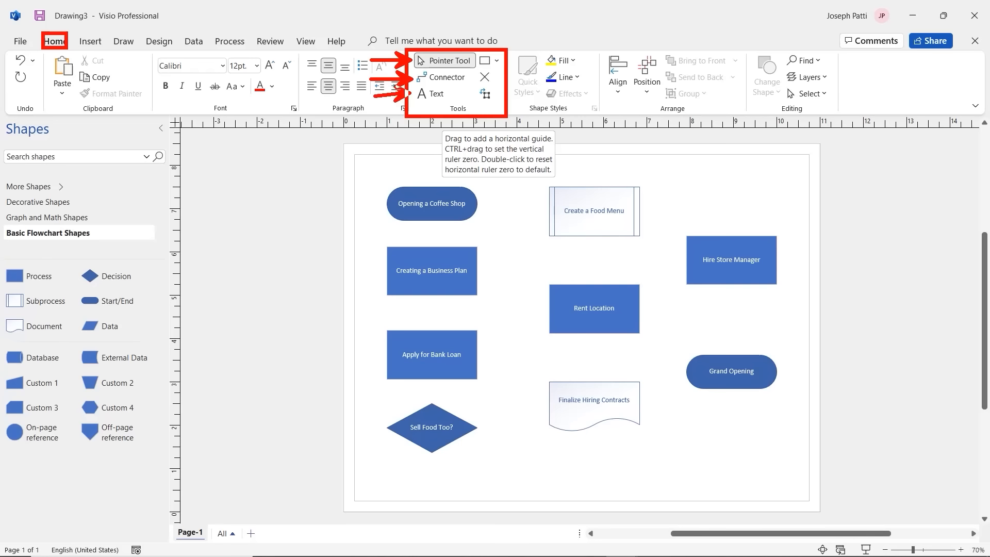
Step: Draw a connector arrow from the Opening a Coffee Shop terminator down to Creating a Business Plan
{"action": "left_click", "coordinate": [449, 79]}
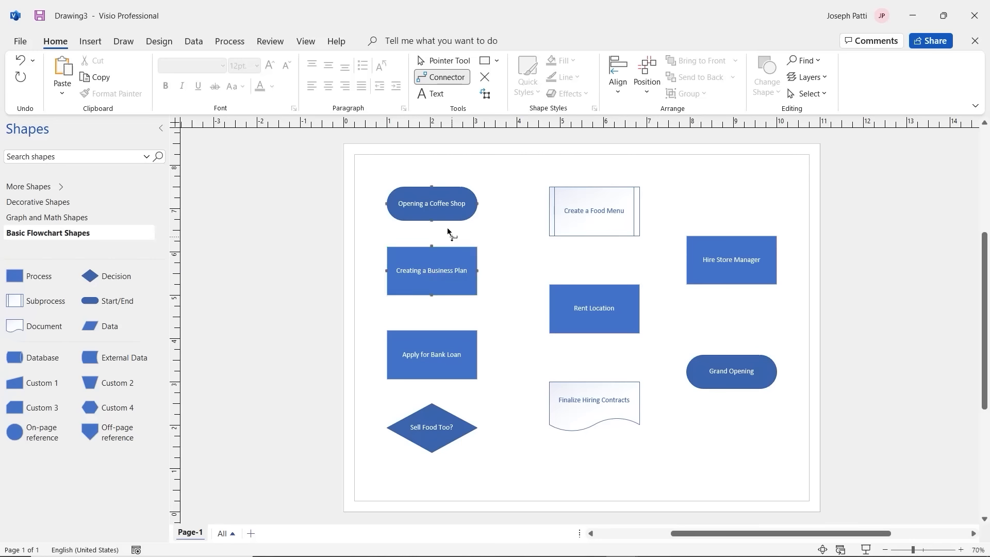
{"action": "left_click_drag", "start_coordinate": [435, 205], "coordinate": [438, 274]}
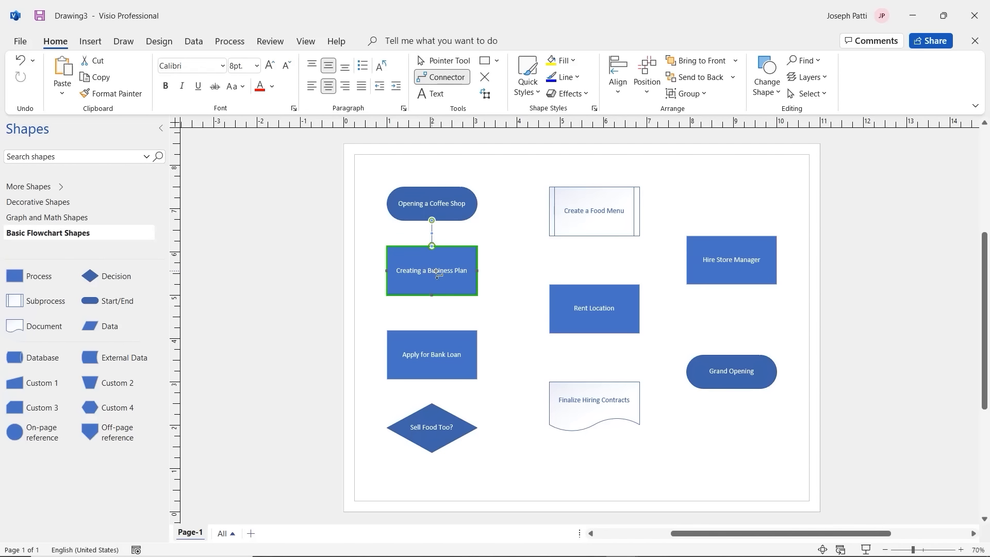
{"action": "left_click", "coordinate": [449, 67]}
{"action": "left_click", "coordinate": [494, 223]}
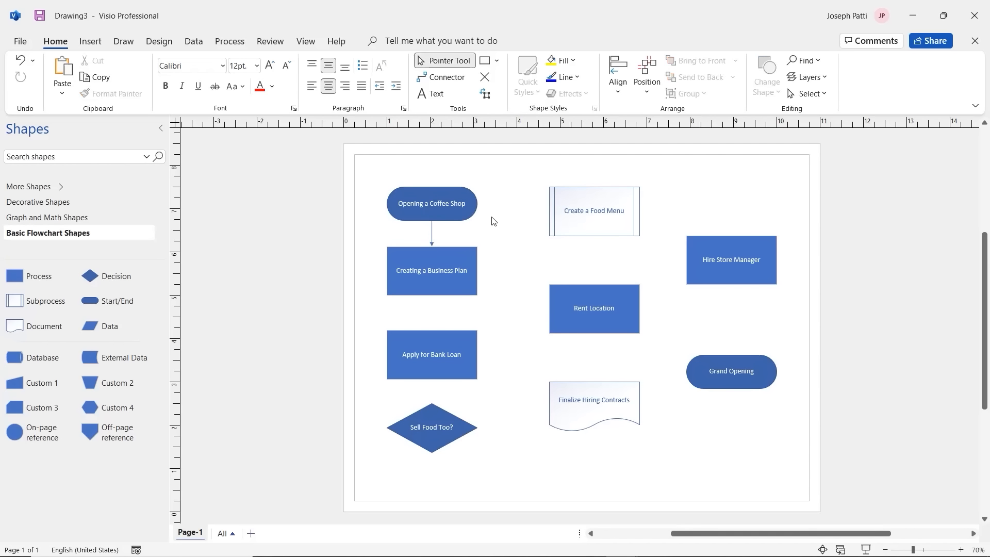
Step: Move Creating a Business Plan and Opening a Coffee Shop around the page, with the connector following
{"action": "left_click", "coordinate": [432, 275]}
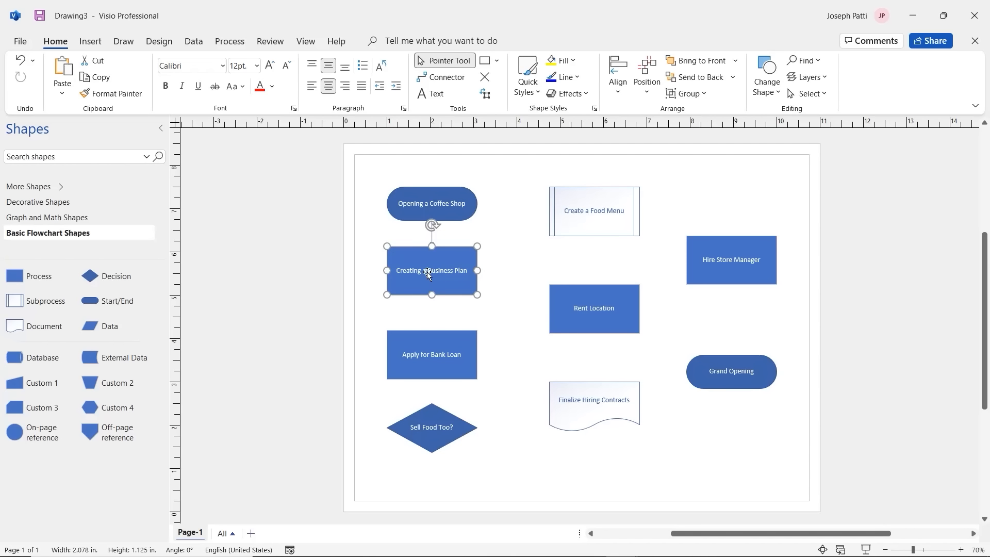
{"action": "mouse_move", "coordinate": [434, 275]}
{"action": "left_mouse_down"}
{"action": "mouse_move", "coordinate": [506, 257]}
{"action": "mouse_move", "coordinate": [536, 227]}
{"action": "mouse_move", "coordinate": [537, 205]}
{"action": "mouse_move", "coordinate": [537, 232]}
{"action": "mouse_move", "coordinate": [566, 271]}
{"action": "mouse_move", "coordinate": [426, 270]}
{"action": "left_mouse_up"}
{"action": "left_click_drag", "start_coordinate": [428, 260], "coordinate": [548, 250]}
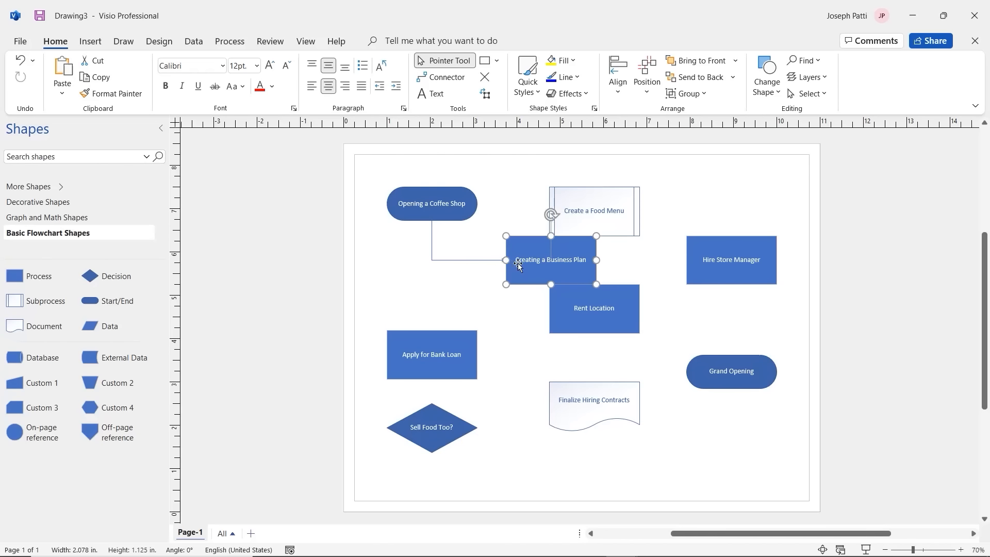
{"action": "left_click_drag", "start_coordinate": [449, 212], "coordinate": [529, 349]}
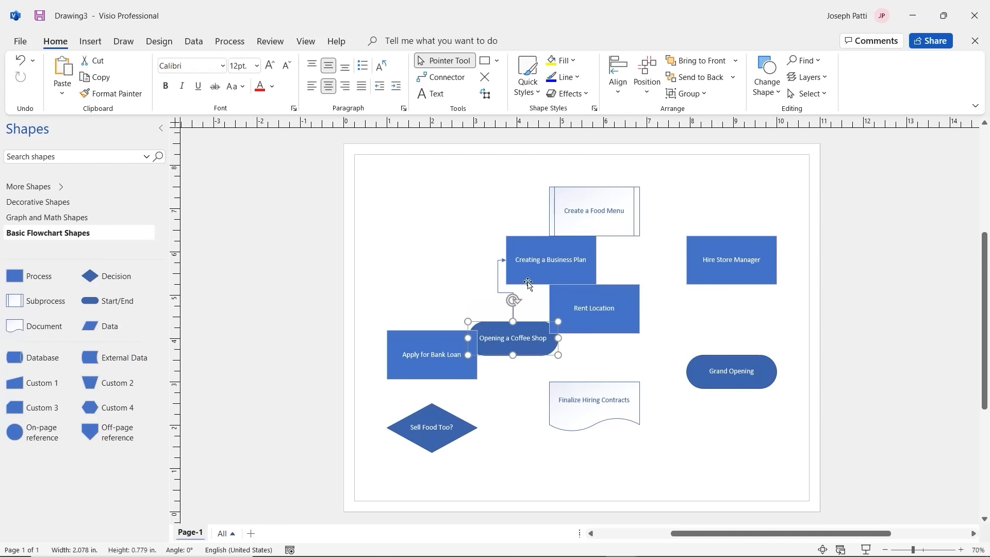
{"action": "left_click_drag", "start_coordinate": [532, 273], "coordinate": [435, 208]}
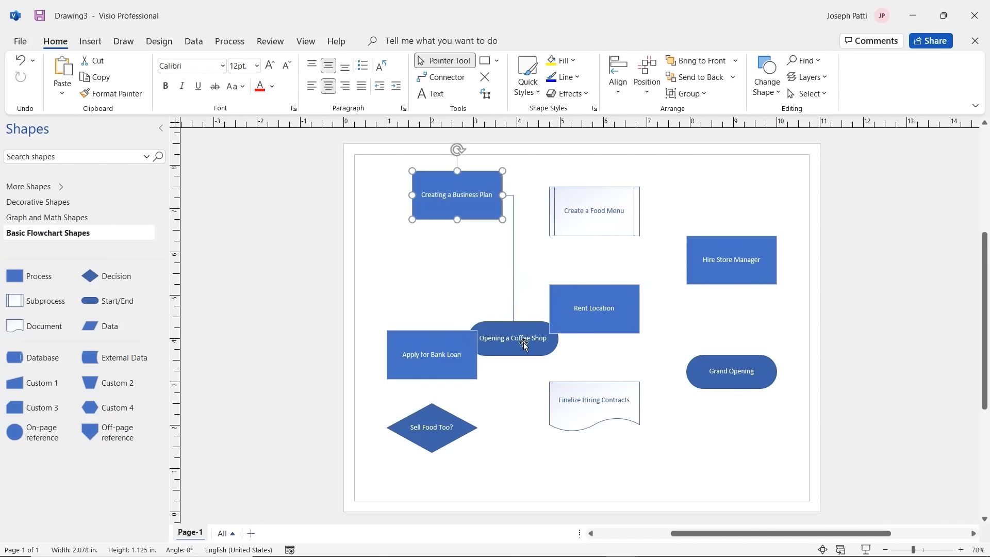
{"action": "left_click_drag", "start_coordinate": [520, 344], "coordinate": [465, 280]}
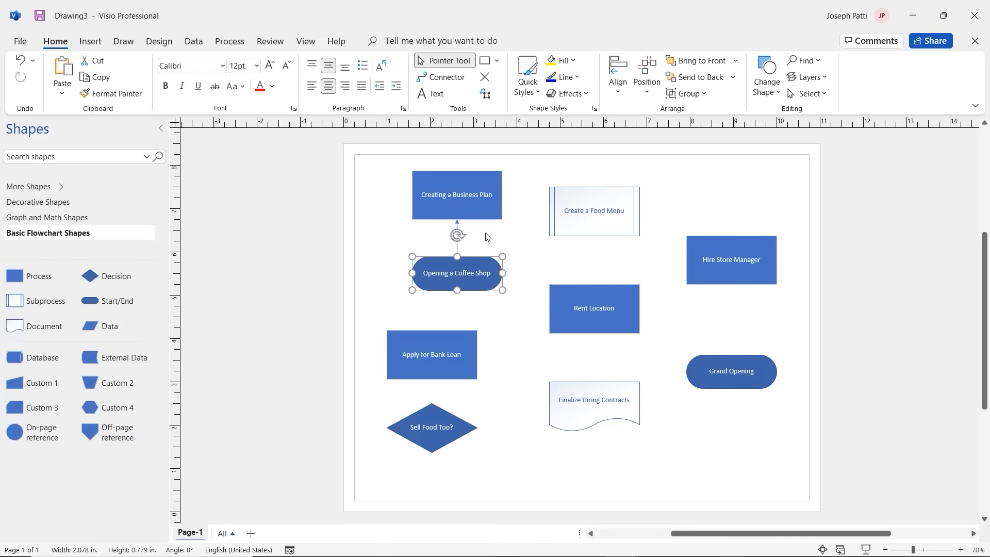
{"action": "left_click_drag", "start_coordinate": [477, 273], "coordinate": [439, 324]}
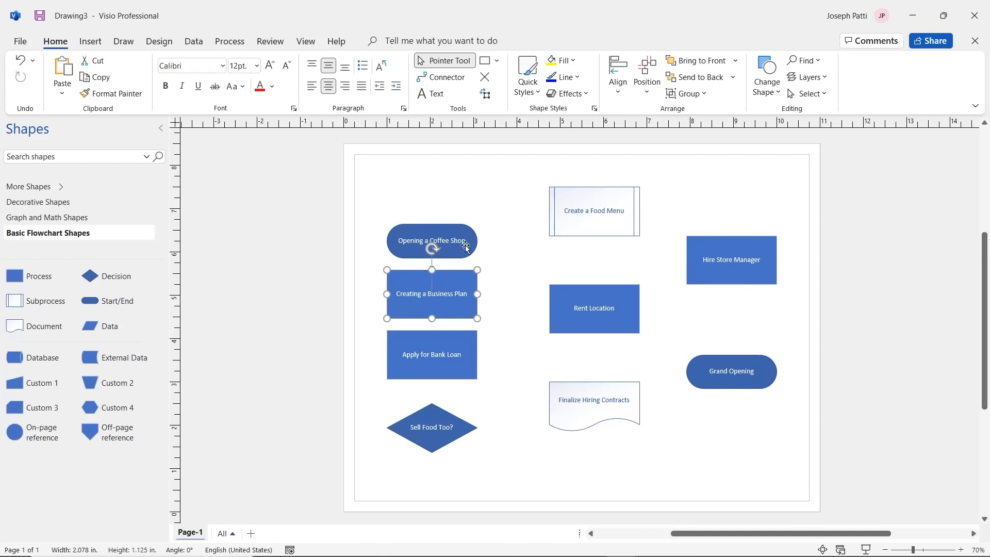
Step: Return Opening a Coffee Shop to the top, with Creating a Business Plan beneath it
{"action": "left_click_drag", "start_coordinate": [463, 245], "coordinate": [462, 198]}
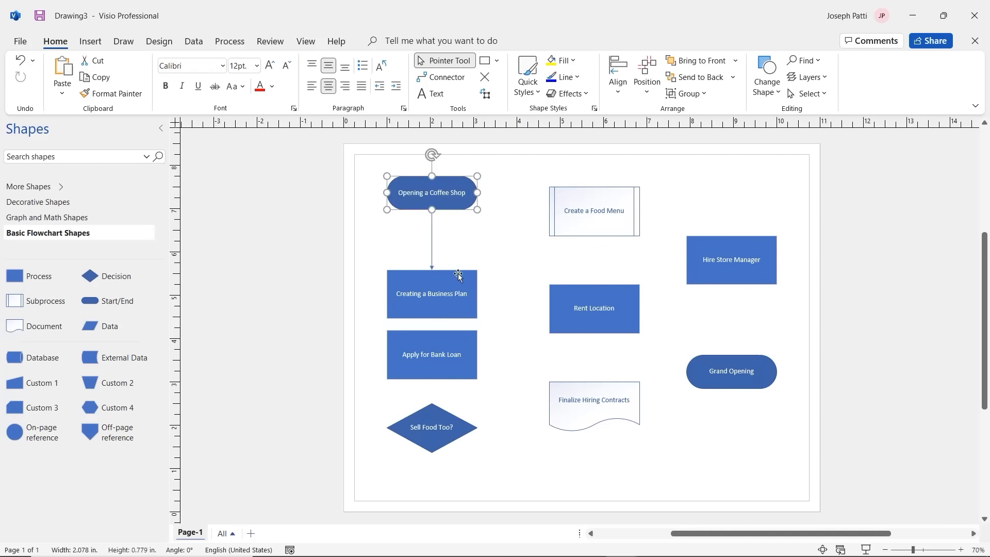
{"action": "left_click_drag", "start_coordinate": [455, 292], "coordinate": [408, 259]}
{"action": "left_click_drag", "start_coordinate": [432, 195], "coordinate": [472, 318]}
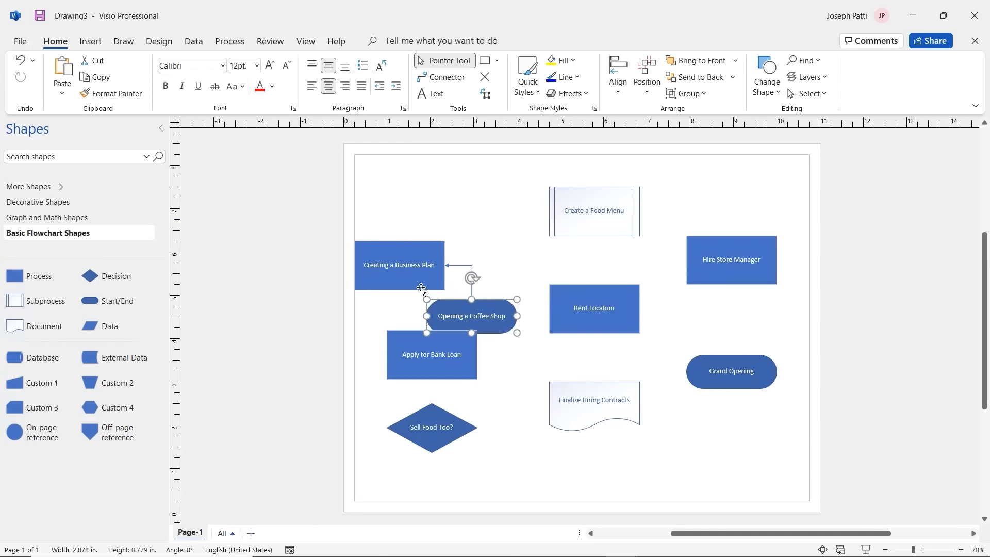
{"action": "left_click_drag", "start_coordinate": [427, 266], "coordinate": [467, 203]}
{"action": "left_click_drag", "start_coordinate": [486, 321], "coordinate": [454, 294]}
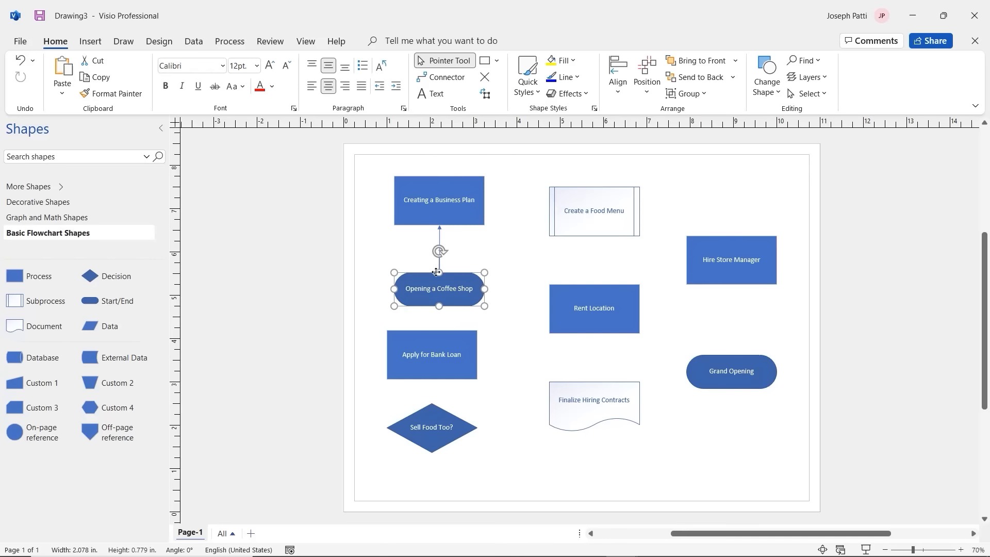
{"action": "left_click_drag", "start_coordinate": [436, 272], "coordinate": [455, 290]}
{"action": "left_click", "coordinate": [461, 220]}
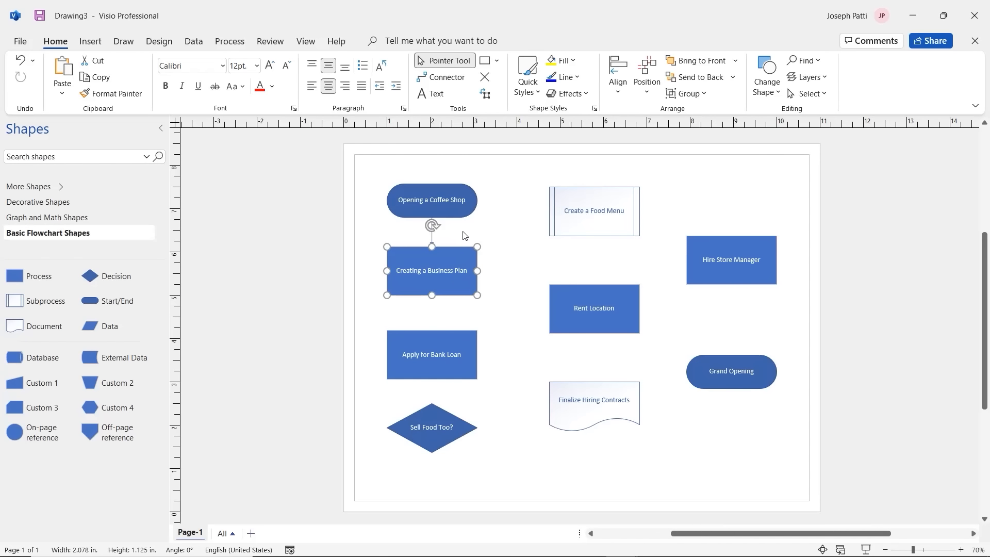
Step: Delete the old arrow and draw a new connector from Opening a Coffee Shop to Creating a Business Plan
{"action": "left_click", "coordinate": [431, 239]}
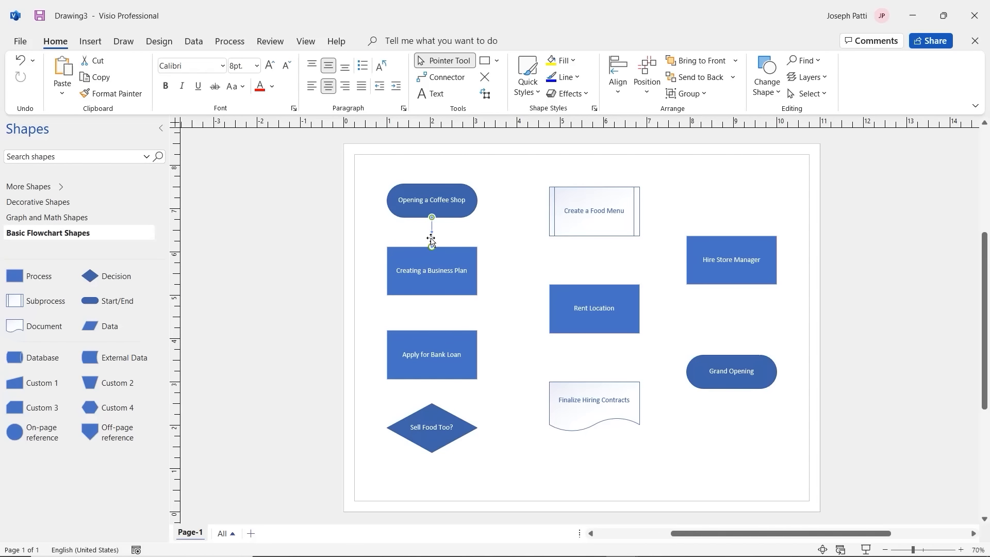
{"action": "key", "text": "Delete"}
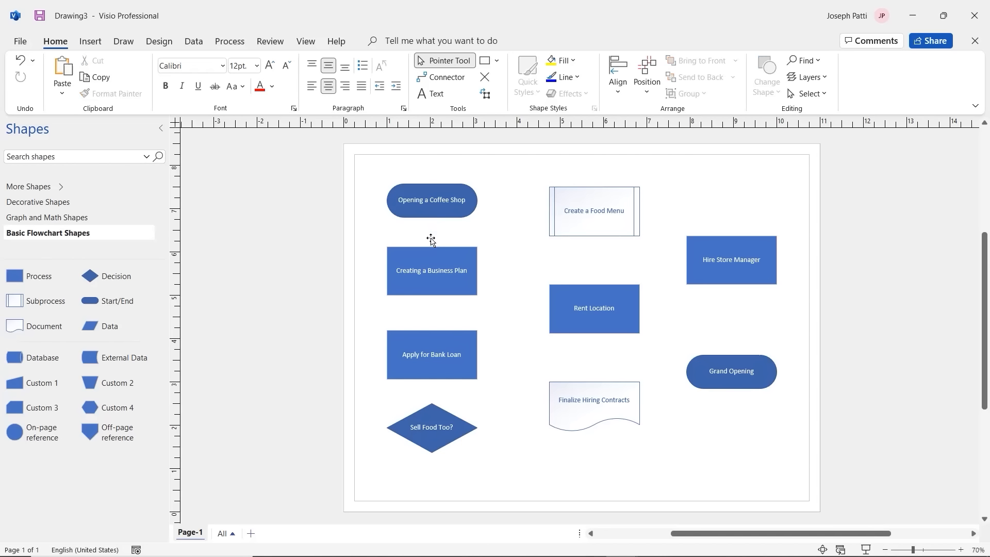
{"action": "left_click", "coordinate": [442, 78]}
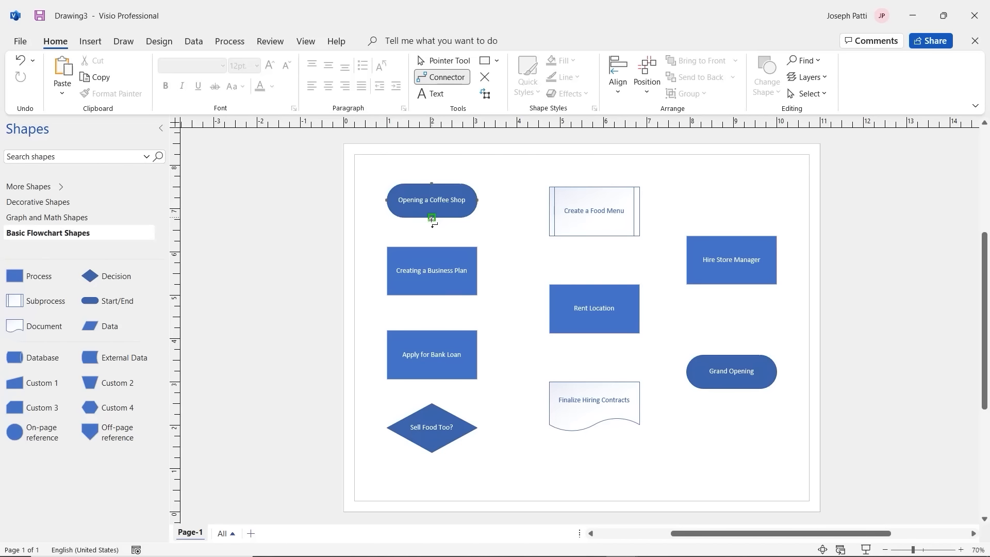
{"action": "left_click_drag", "start_coordinate": [433, 221], "coordinate": [432, 245]}
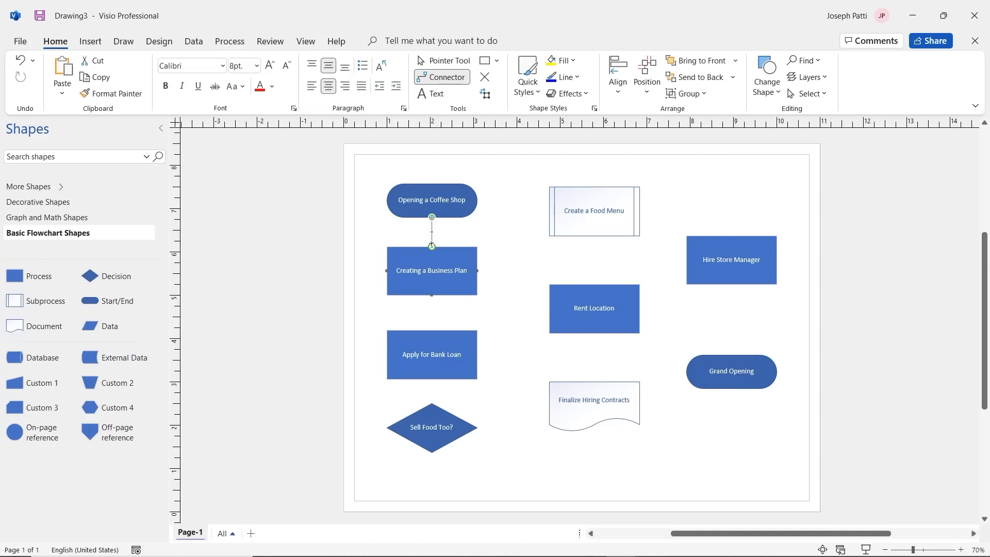
{"action": "left_click", "coordinate": [453, 62]}
Step: Align Creating a Business Plan directly beneath Opening a Coffee Shop, above Apply for Bank Loan
{"action": "left_click_drag", "start_coordinate": [446, 261], "coordinate": [461, 156]}
{"action": "left_click_drag", "start_coordinate": [437, 202], "coordinate": [440, 262]}
{"action": "left_click_drag", "start_coordinate": [463, 153], "coordinate": [459, 183]}
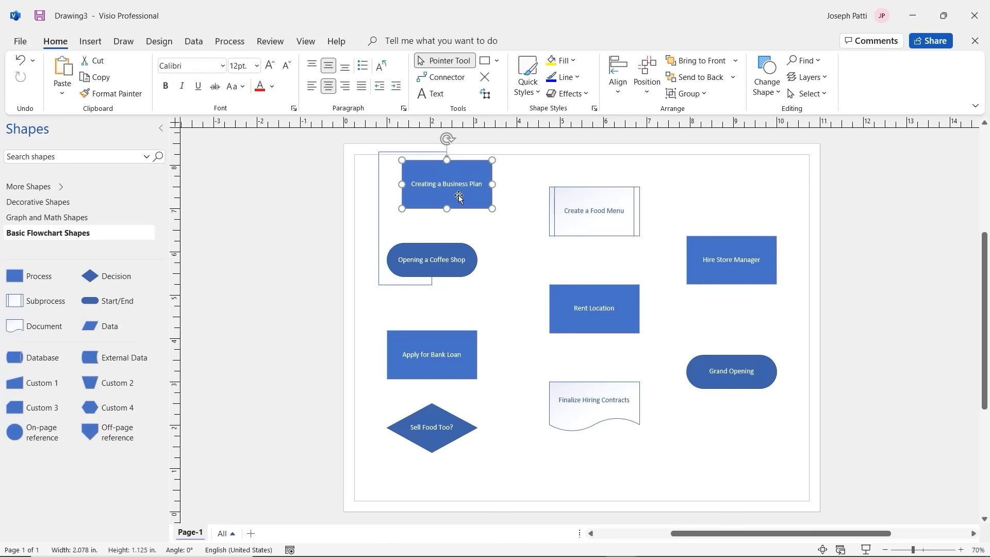
{"action": "left_click_drag", "start_coordinate": [461, 265], "coordinate": [461, 217]}
{"action": "left_click_drag", "start_coordinate": [477, 168], "coordinate": [472, 265]}
{"action": "left_click_drag", "start_coordinate": [451, 205], "coordinate": [460, 197]}
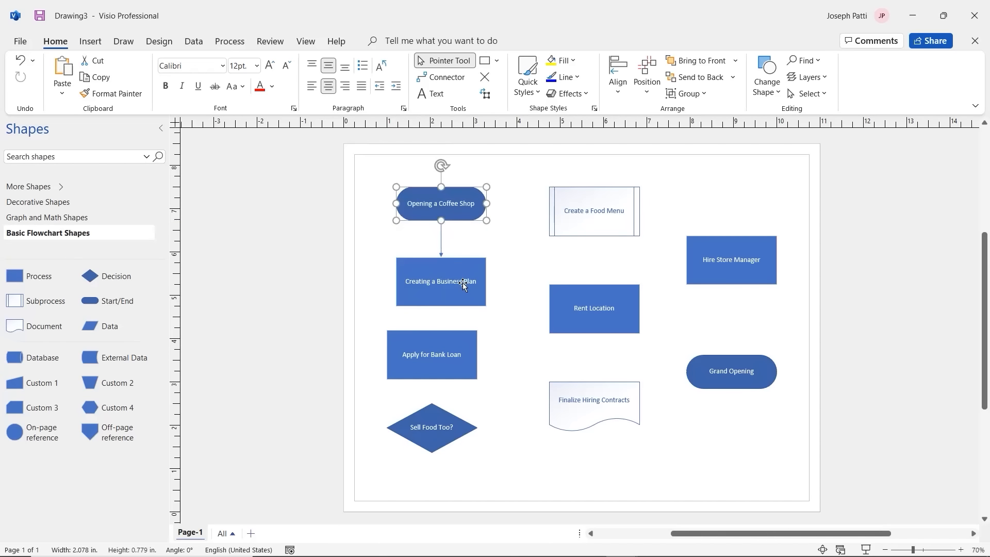
{"action": "left_click_drag", "start_coordinate": [462, 284], "coordinate": [454, 275]}
{"action": "left_click_drag", "start_coordinate": [449, 211], "coordinate": [441, 208]}
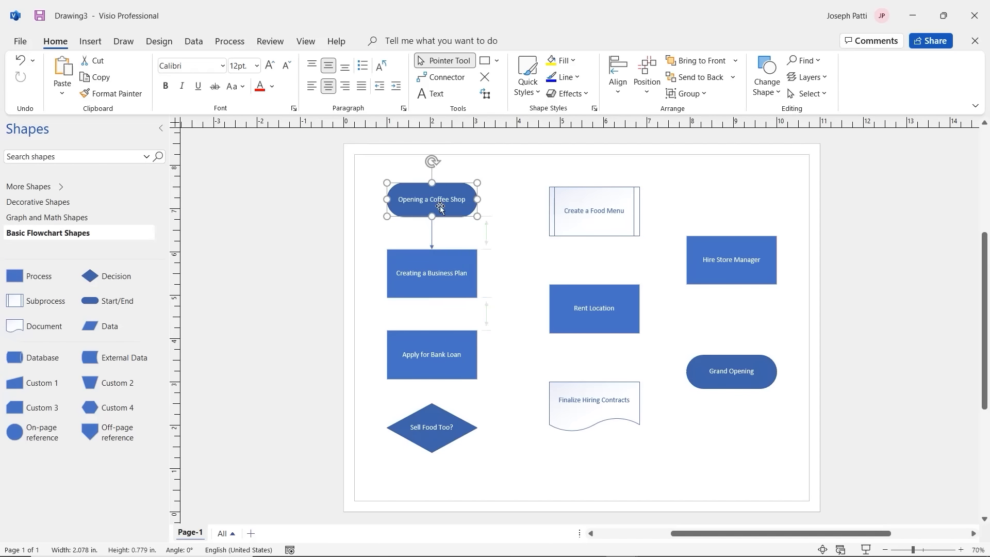
{"action": "left_click", "coordinate": [449, 278]}
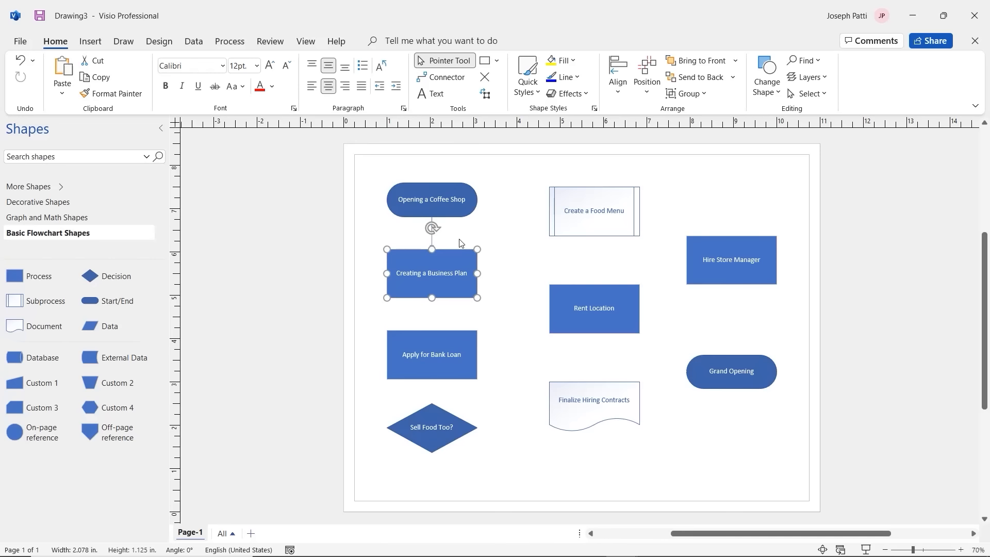
Step: Draw connectors from Creating a Business Plan to Apply for Bank Loan and from Apply for Bank Loan to Sell Food Too?
{"action": "left_click", "coordinate": [453, 207]}
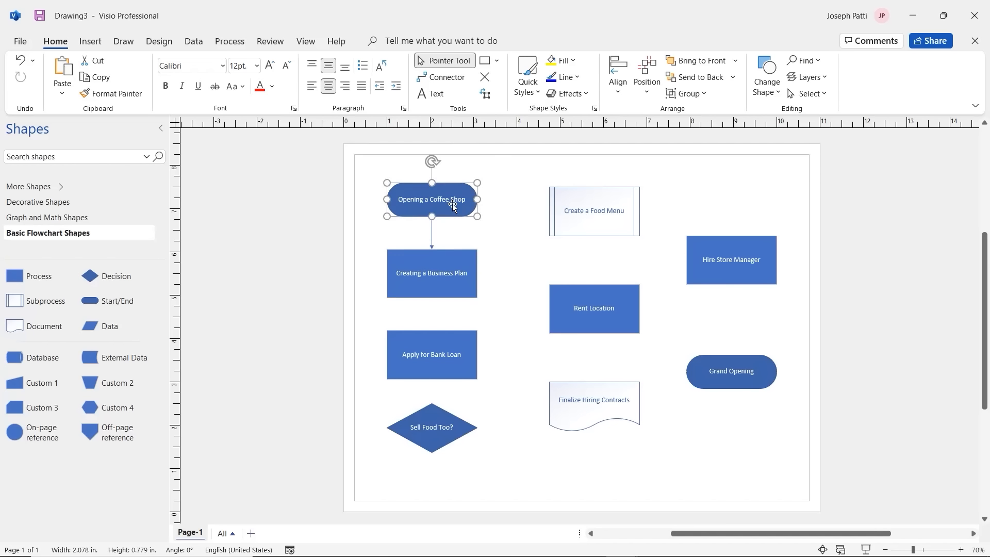
{"action": "left_click", "coordinate": [447, 78]}
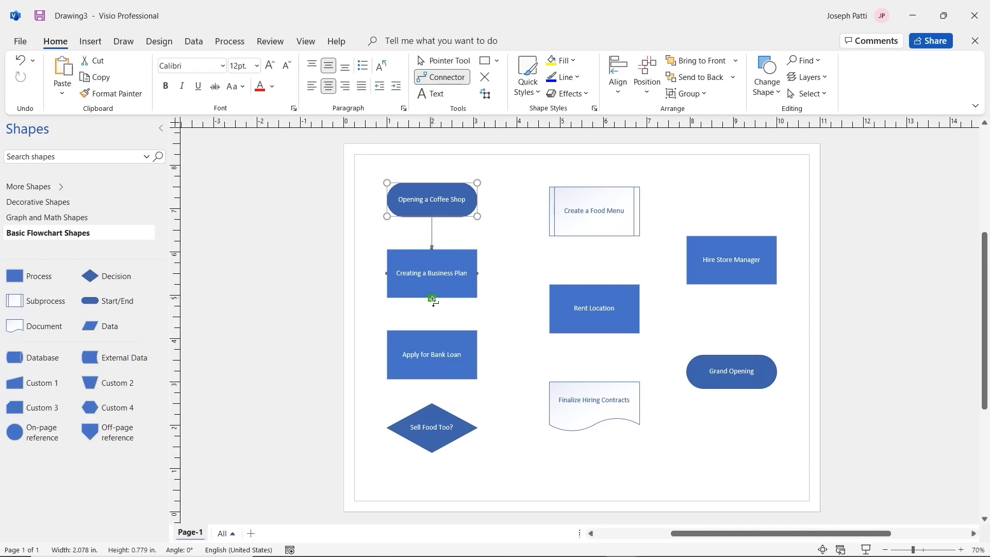
{"action": "left_click_drag", "start_coordinate": [435, 303], "coordinate": [433, 331]}
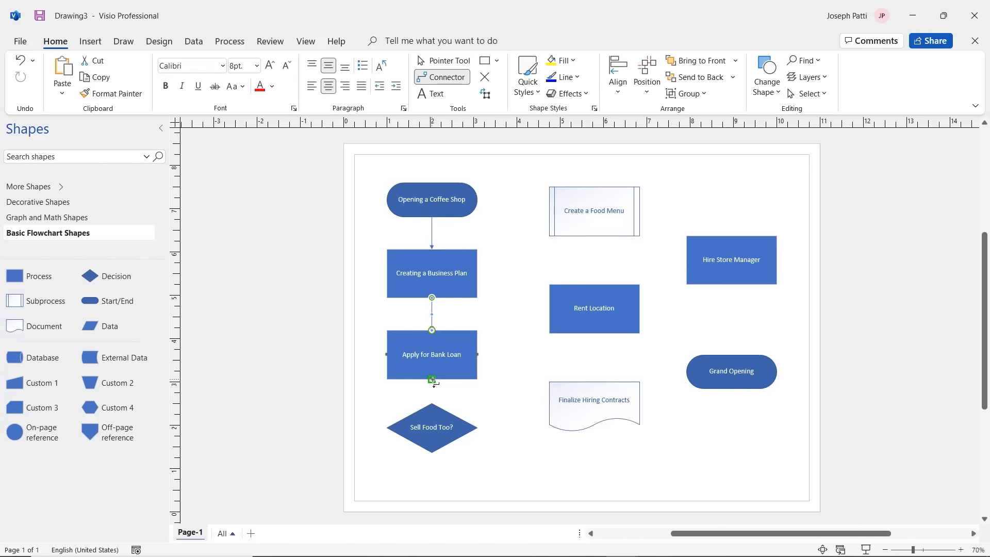
{"action": "left_click_drag", "start_coordinate": [434, 382], "coordinate": [432, 403]}
Step: Draw connectors from the Sell Food Too? diamond's right point to Create a Food Menu and Rent Location
{"action": "left_click_drag", "start_coordinate": [478, 428], "coordinate": [503, 395]}
{"action": "left_click_drag", "start_coordinate": [517, 259], "coordinate": [549, 211]}
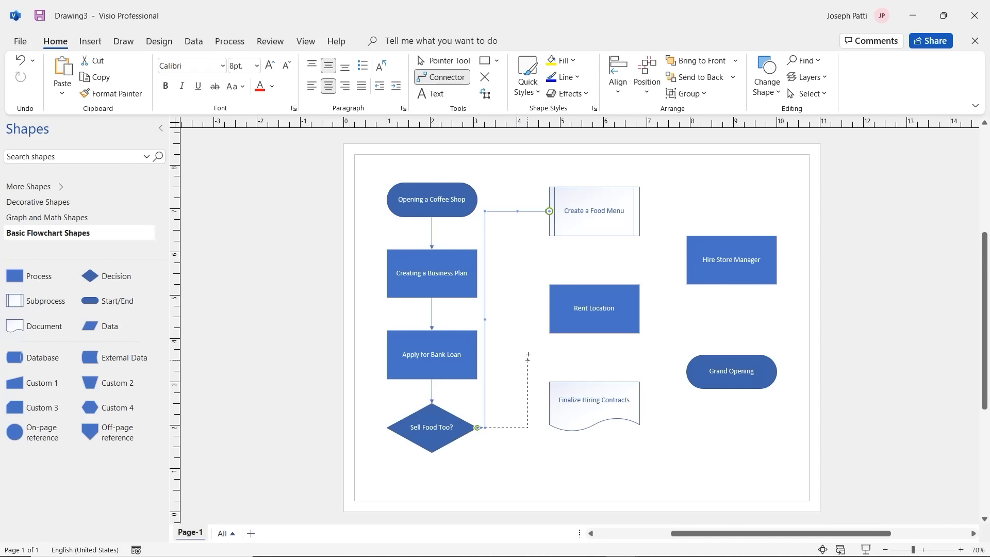
{"action": "left_click_drag", "start_coordinate": [528, 356], "coordinate": [546, 311]}
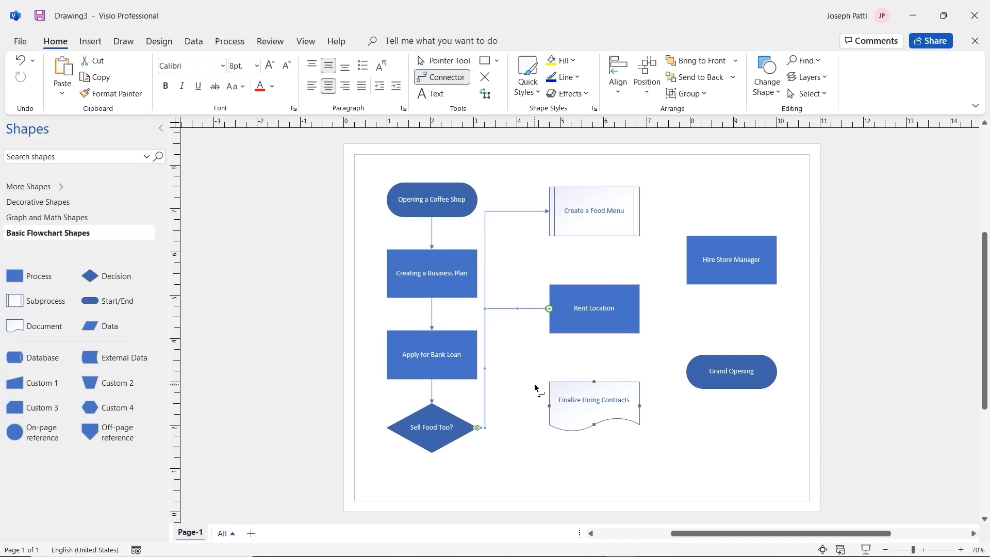
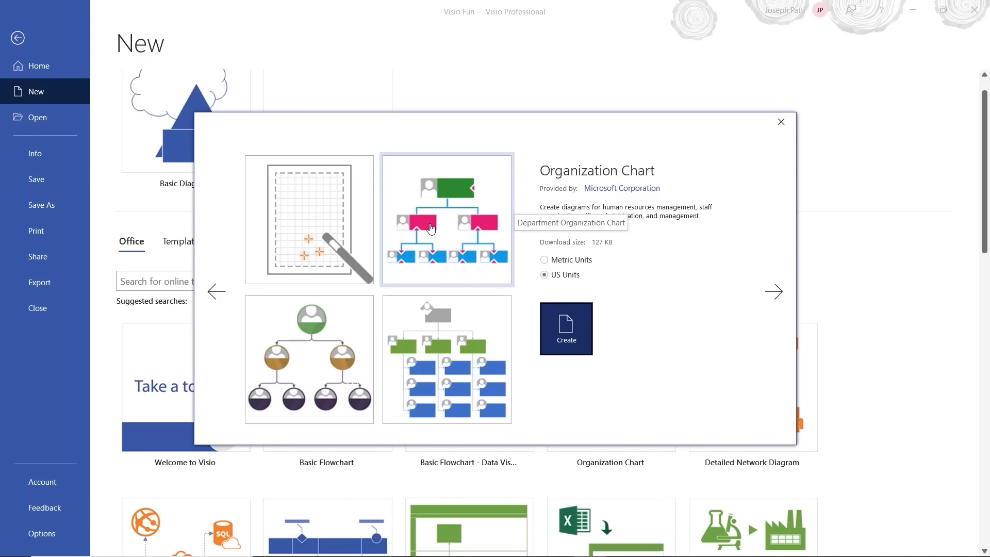
Step: Compare the org chart variants, then create a US Units drawing from Department Organization Chart
{"action": "left_click", "coordinate": [423, 221]}
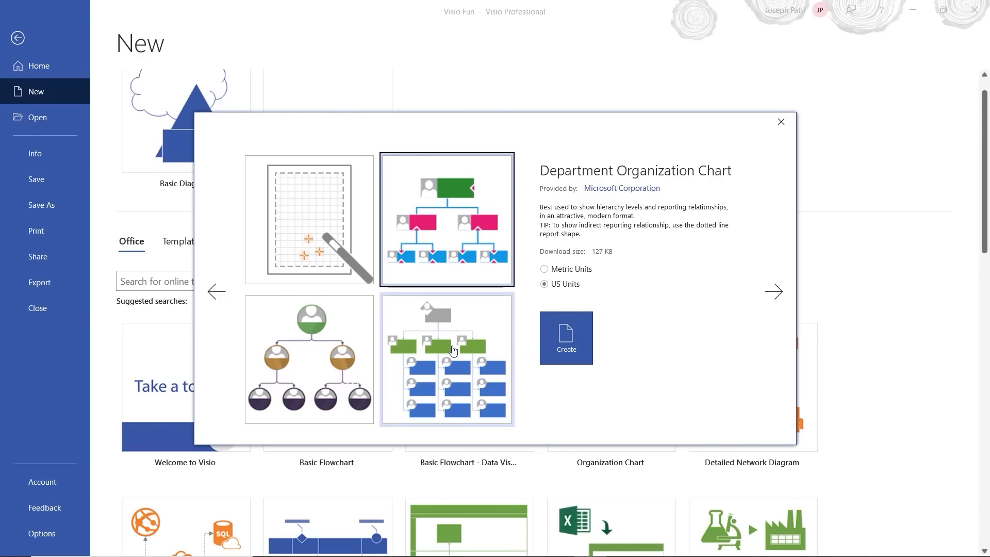
{"action": "left_click", "coordinate": [435, 357]}
{"action": "left_click", "coordinate": [337, 345]}
{"action": "left_click", "coordinate": [402, 258]}
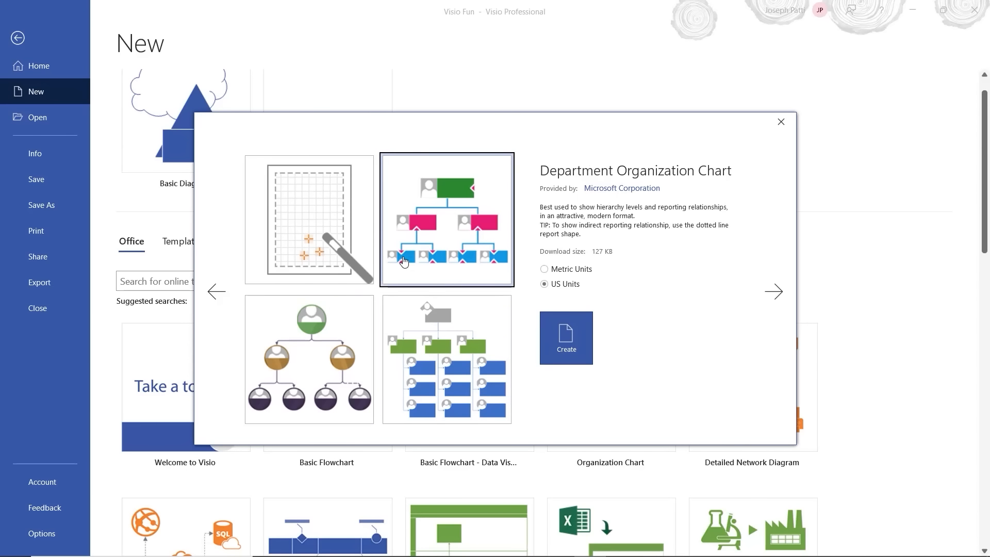
{"action": "left_click", "coordinate": [444, 328]}
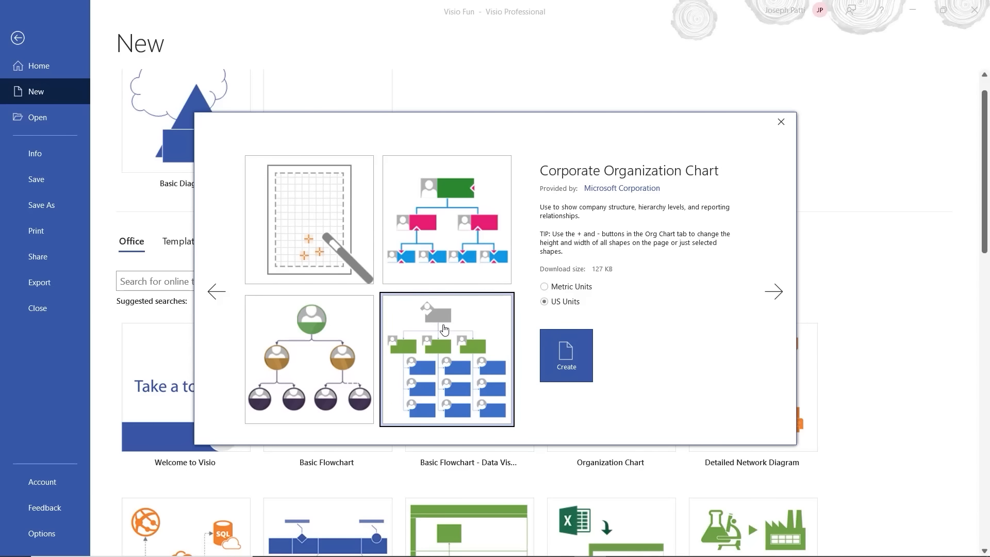
{"action": "left_click", "coordinate": [449, 260]}
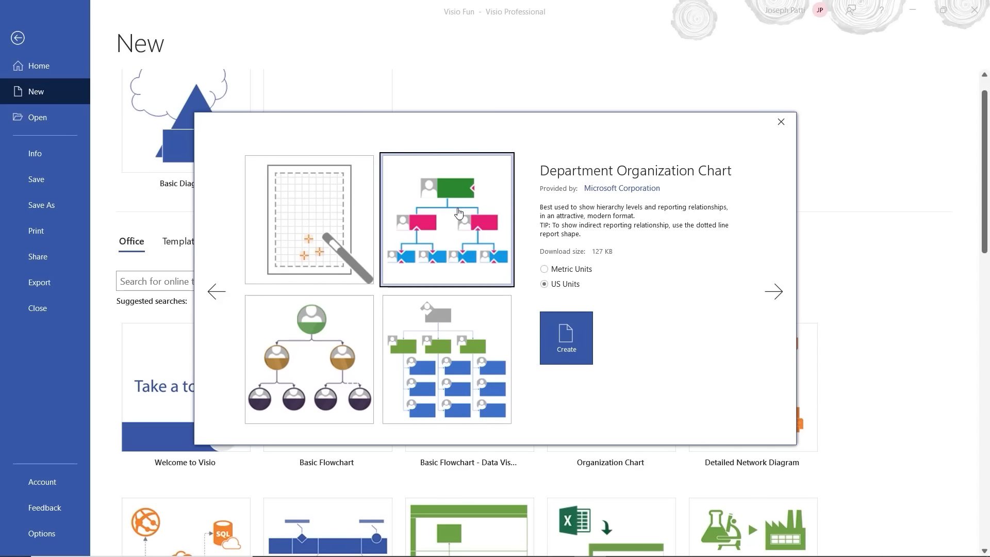
{"action": "left_click", "coordinate": [565, 336]}
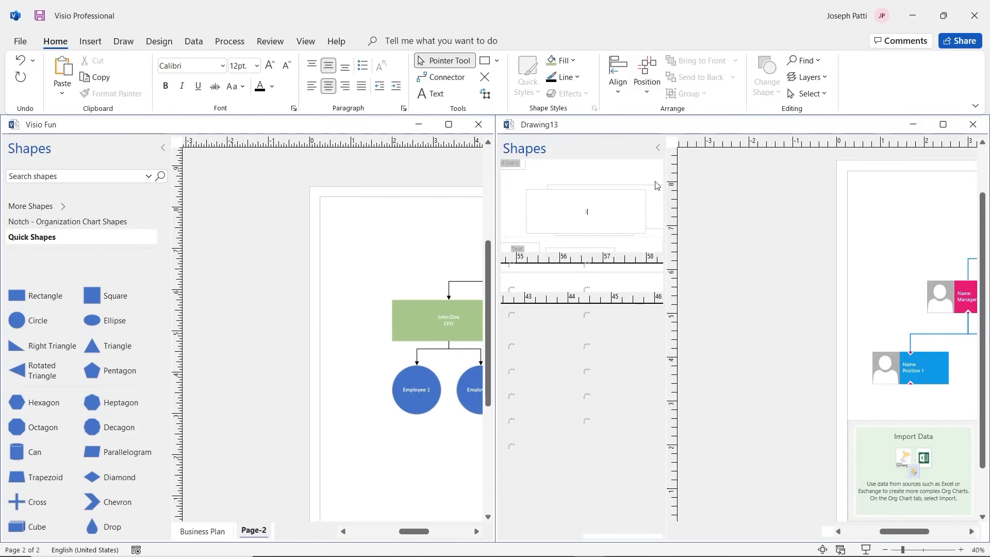
Step: Minimize Visio Fun, zoom Drawing13 to 75%, and delete the tips pane below the chart
{"action": "left_click", "coordinate": [420, 125]}
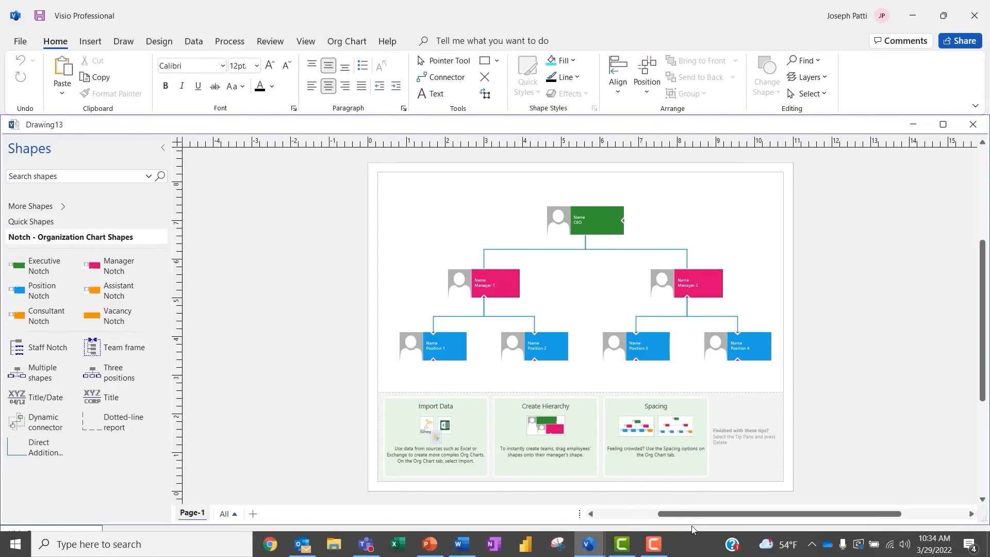
{"action": "left_click_drag", "start_coordinate": [700, 514], "coordinate": [724, 514]}
{"action": "scroll", "coordinate": [693, 402], "scroll_direction": "up", "scroll_amount": 1}
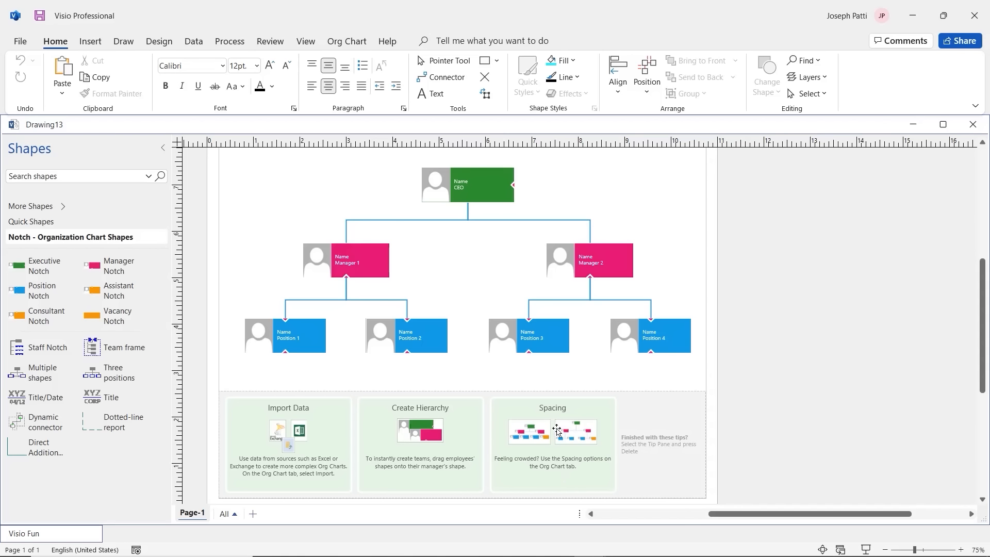
{"action": "left_click", "coordinate": [645, 459]}
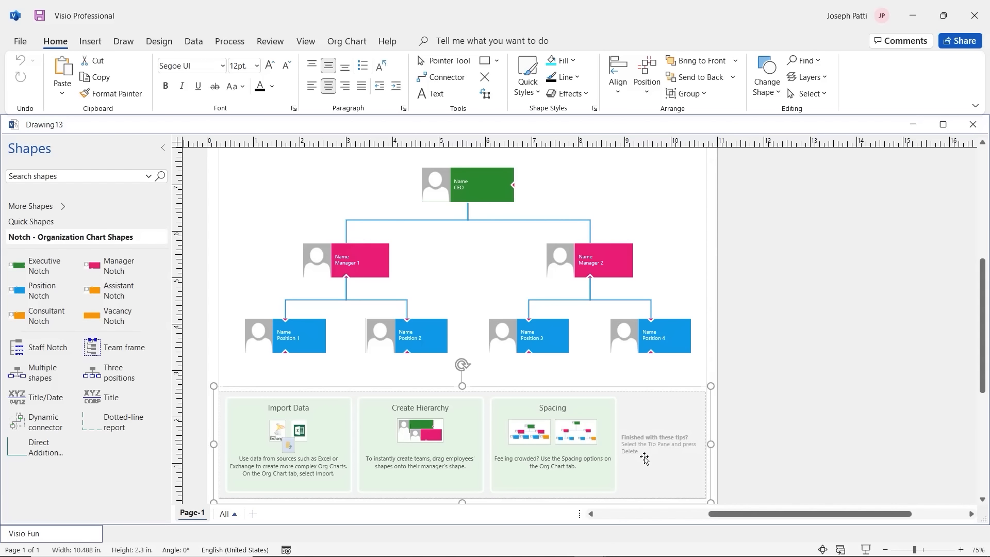
{"action": "key", "text": "Delete"}
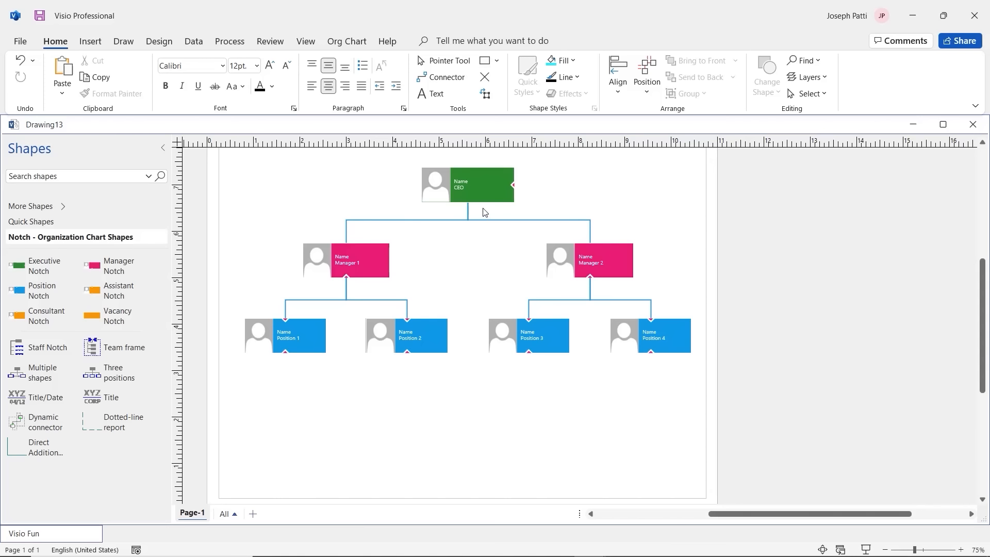
Step: Replace the CEO's and Manager 1's Name placeholders with their names
{"action": "left_click", "coordinate": [428, 191]}
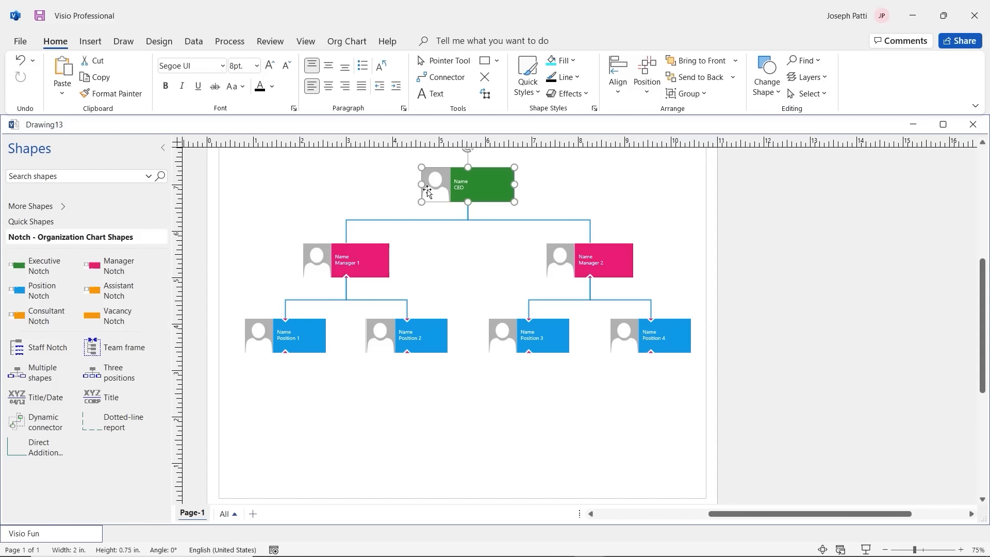
{"action": "double_click", "coordinate": [460, 182]}
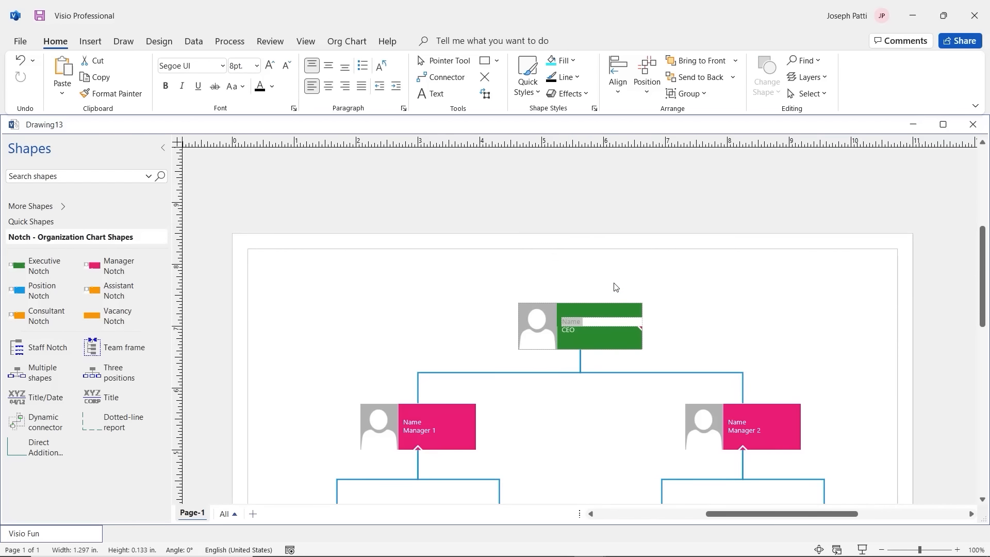
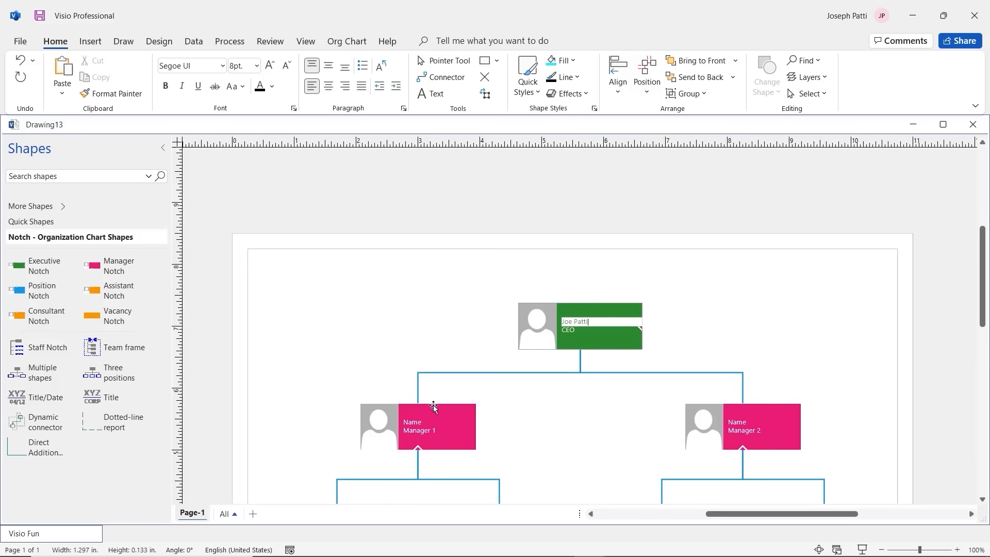
{"action": "double_click", "coordinate": [420, 422]}
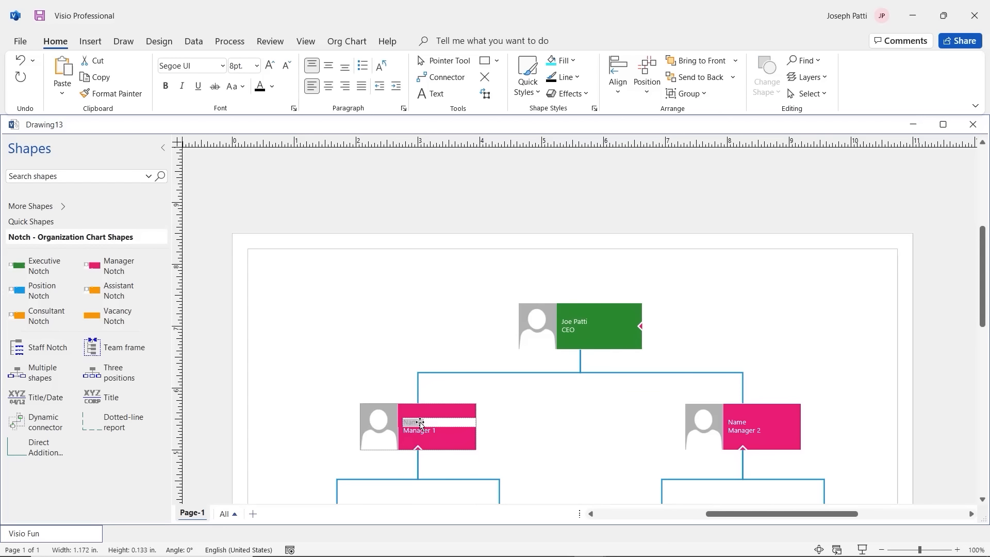
{"action": "type", "text": "Jane Doe"}
Step: Enter Manager 2's name in its Name placeholder and review the chart
{"action": "left_click", "coordinate": [746, 426]}
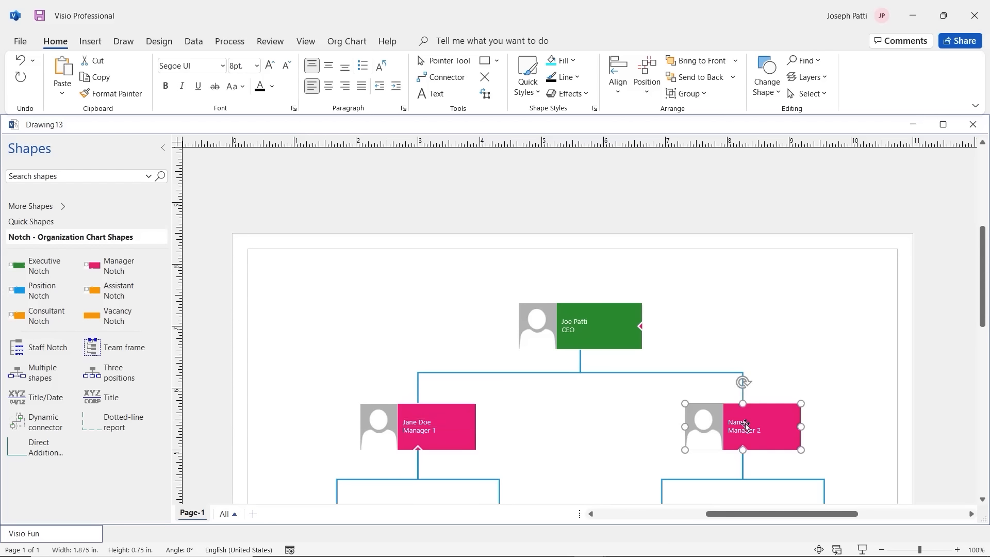
{"action": "double_click", "coordinate": [745, 427]}
{"action": "type", "text": "John Doe"}
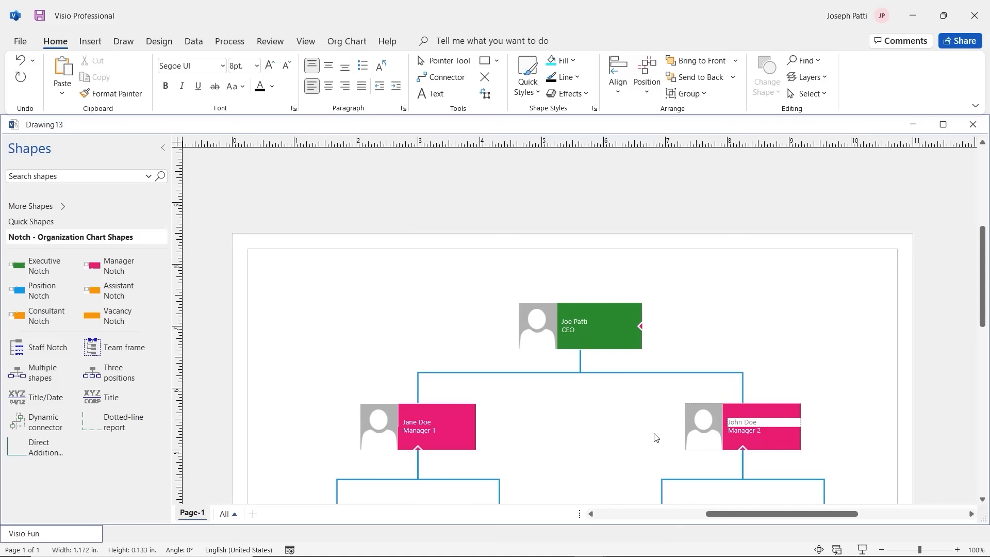
{"action": "left_click", "coordinate": [617, 421]}
{"action": "scroll", "coordinate": [695, 316], "scroll_direction": "down", "scroll_amount": 3}
{"action": "scroll", "coordinate": [693, 315], "scroll_direction": "down", "scroll_amount": 4}
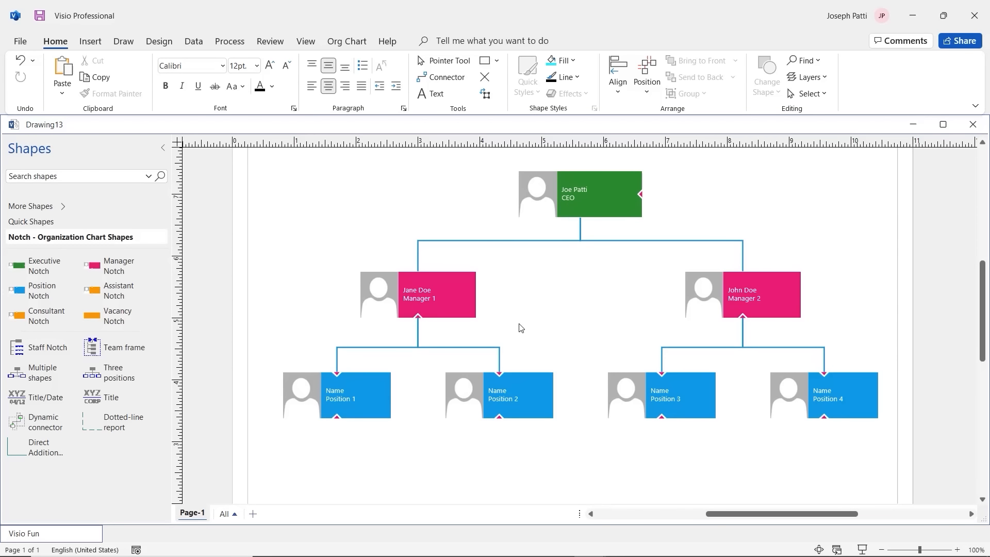
{"action": "scroll", "coordinate": [521, 328], "scroll_direction": "up", "scroll_amount": 1}
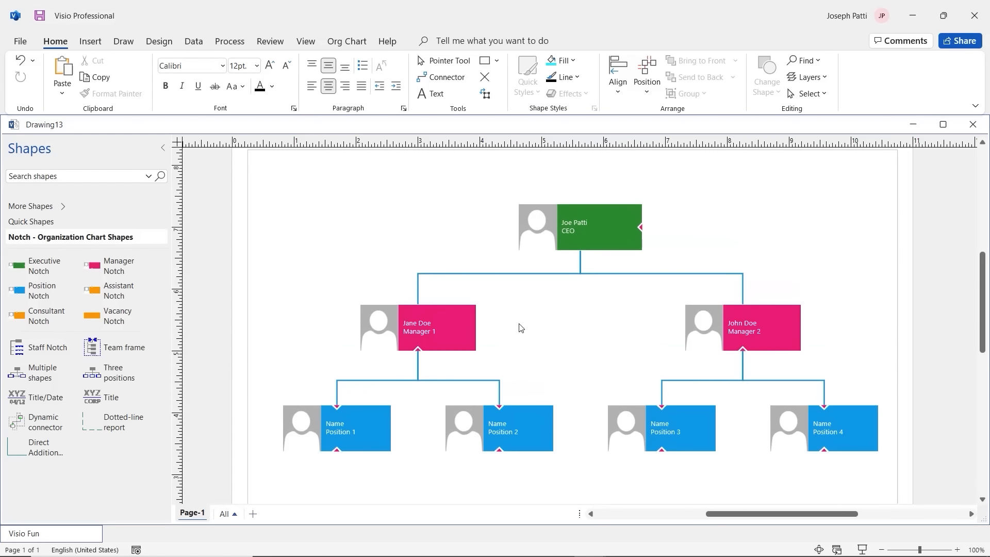
{"action": "scroll", "coordinate": [521, 328], "scroll_direction": "down", "scroll_amount": 1}
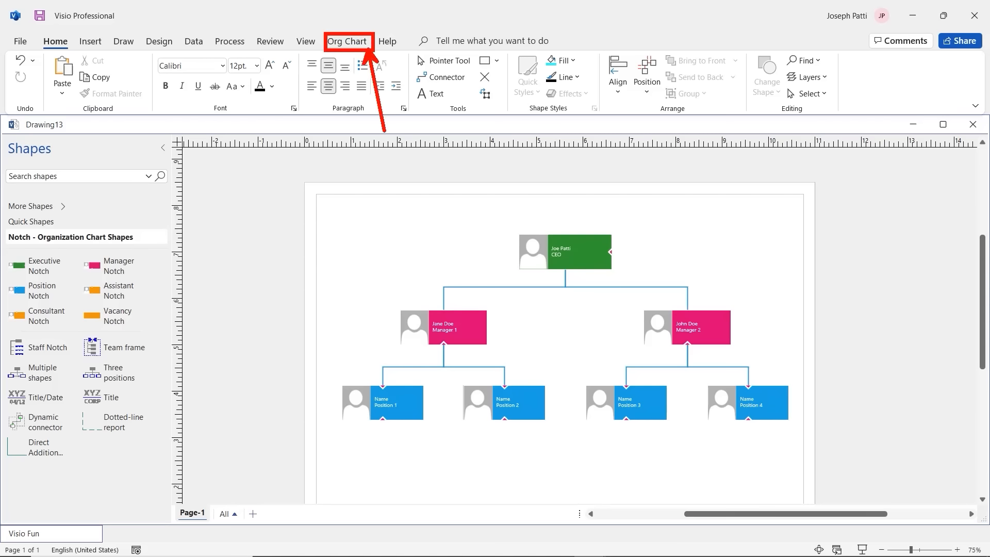
Step: Try the Belt, Notch and Pip box styles on the org chart, then undo back to Belt
{"action": "left_click", "coordinate": [350, 45]}
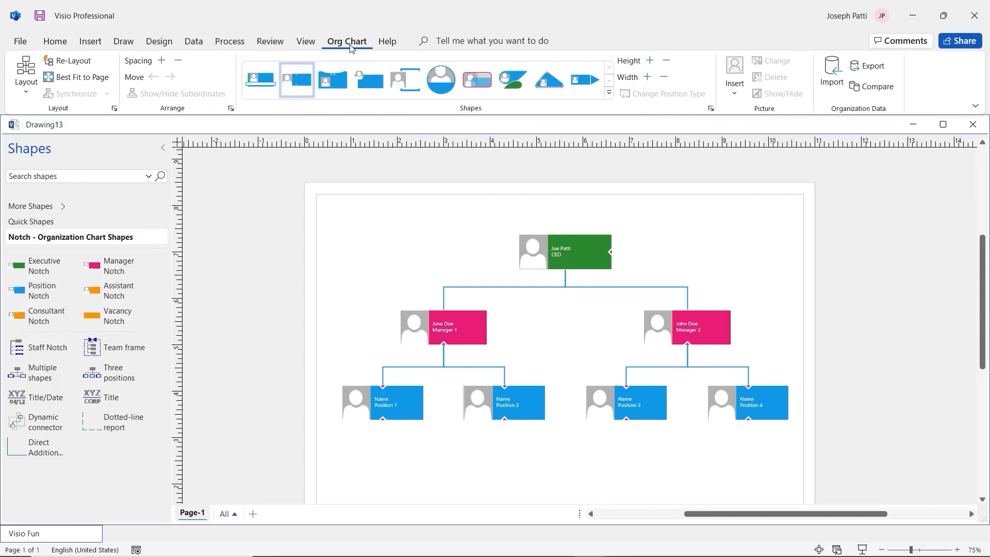
{"action": "left_click", "coordinate": [262, 80]}
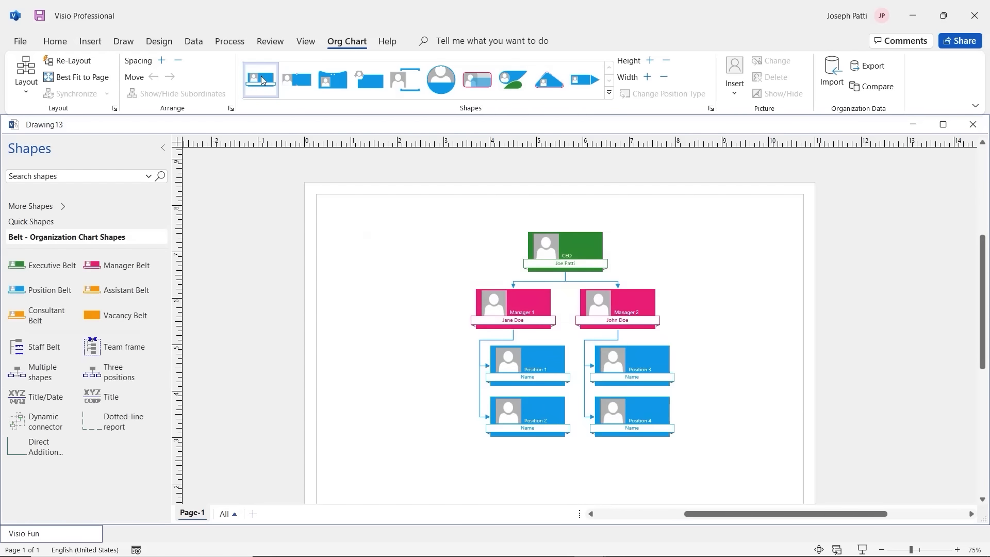
{"action": "left_click", "coordinate": [295, 86]}
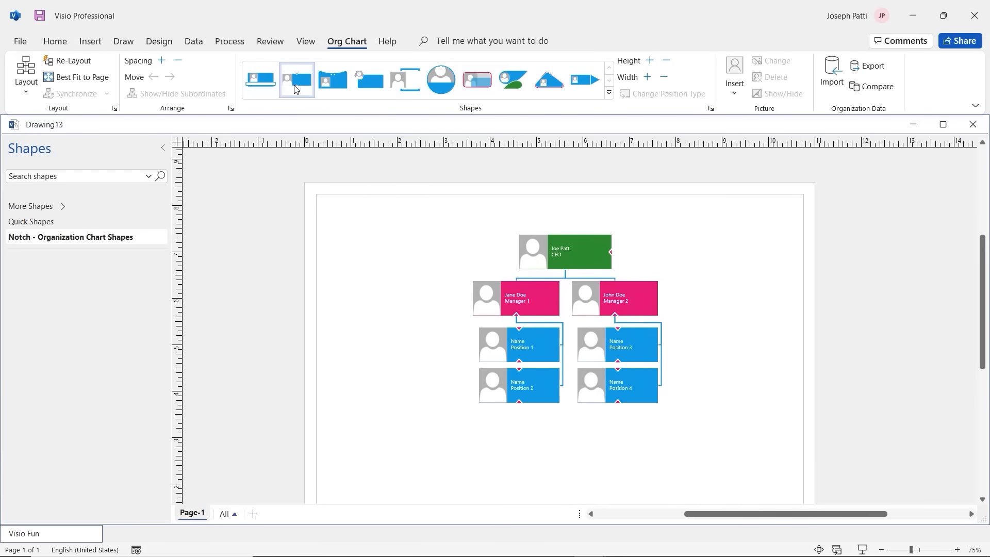
{"action": "left_click", "coordinate": [332, 83]}
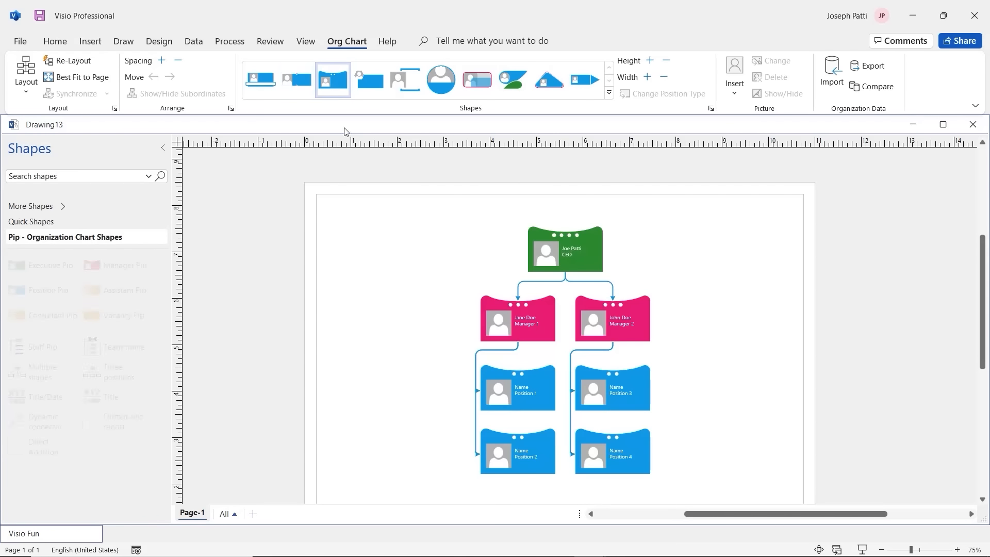
{"action": "key", "text": "ctrl+z"}
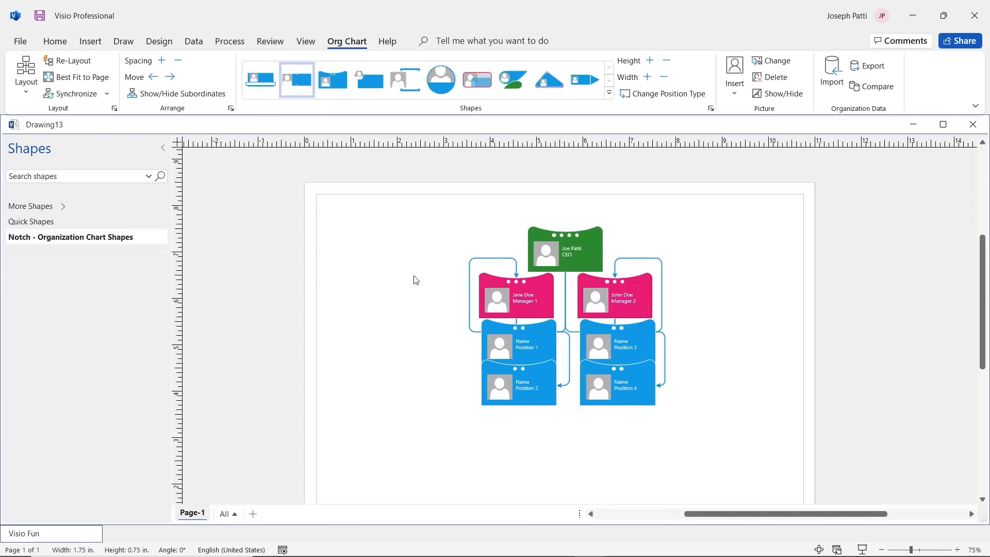
{"action": "key", "text": "ctrl+z"}
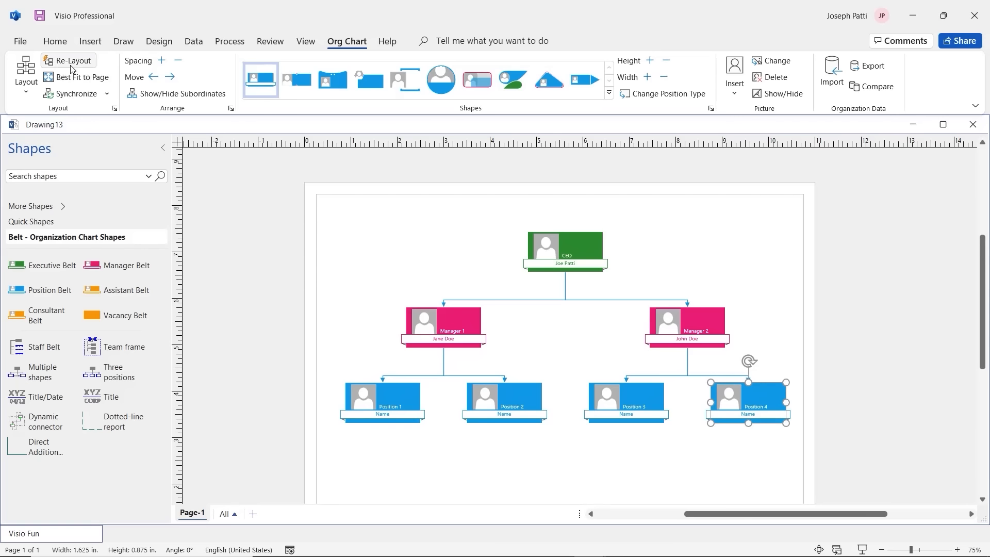
{"action": "left_click", "coordinate": [26, 85]}
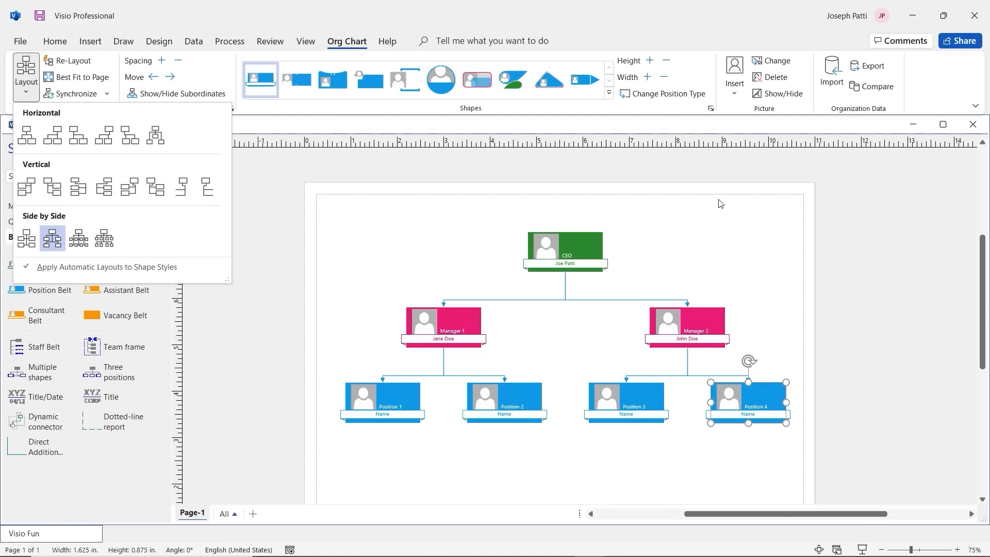
Step: Open and dismiss the Insert Picture options, then go back to the File start page
{"action": "left_click", "coordinate": [735, 85]}
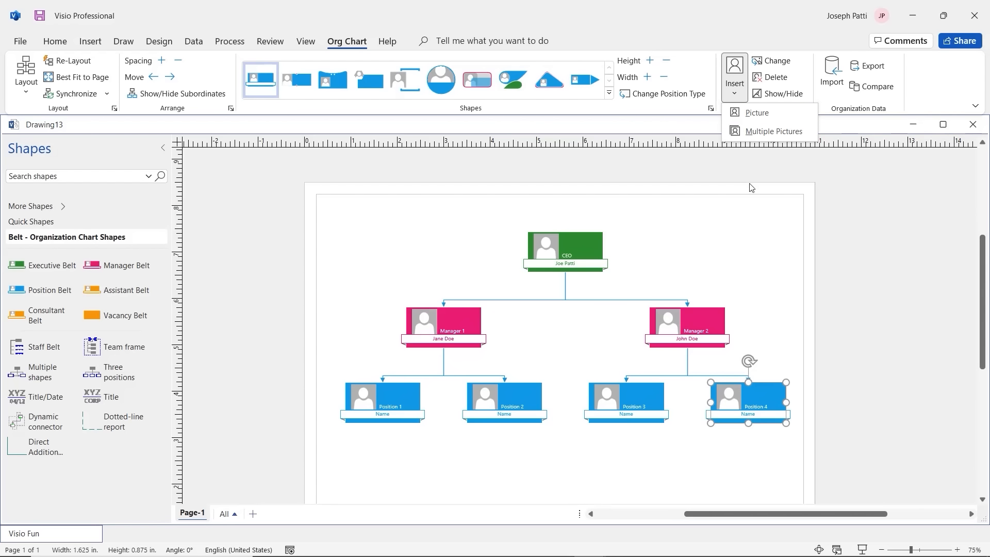
{"action": "left_click", "coordinate": [672, 222]}
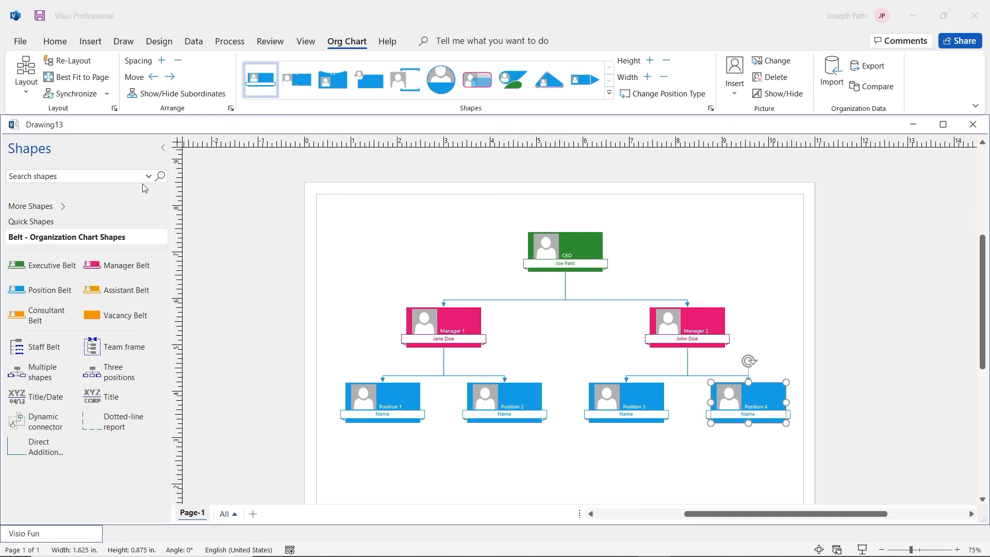
{"action": "left_click", "coordinate": [17, 41]}
Step: Create Drawing14 from the Organization Chart Wizard template under File > New
{"action": "left_click", "coordinate": [18, 43]}
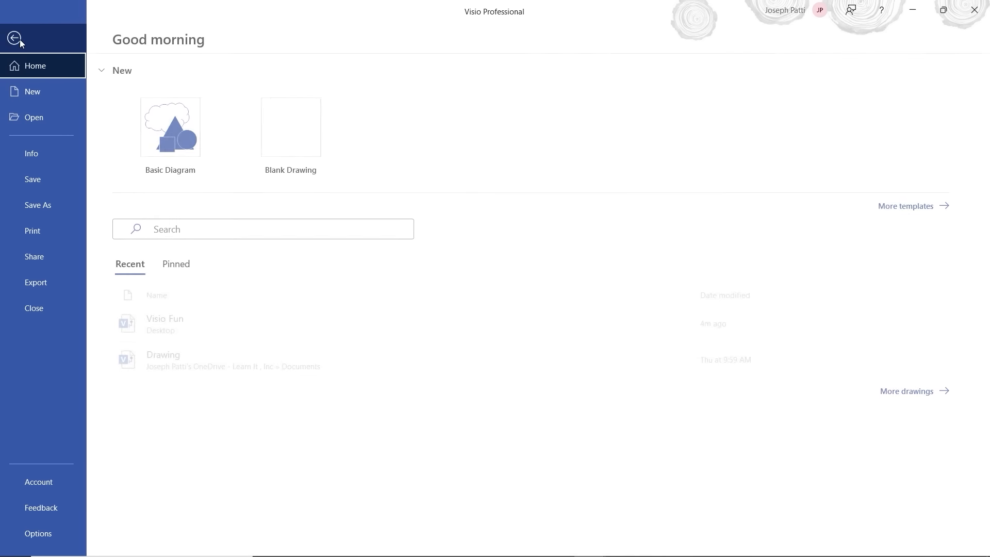
{"action": "left_click", "coordinate": [36, 98]}
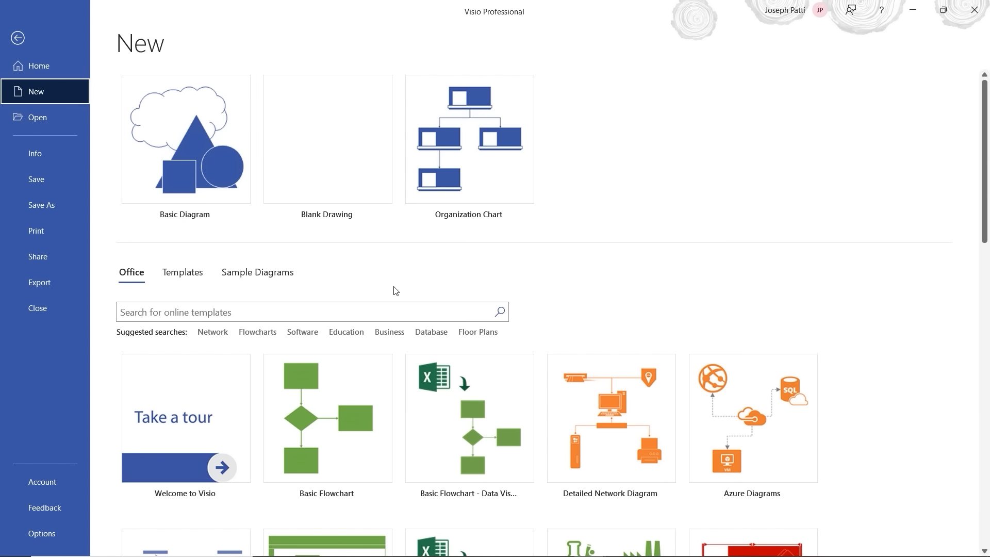
{"action": "left_click", "coordinate": [500, 189]}
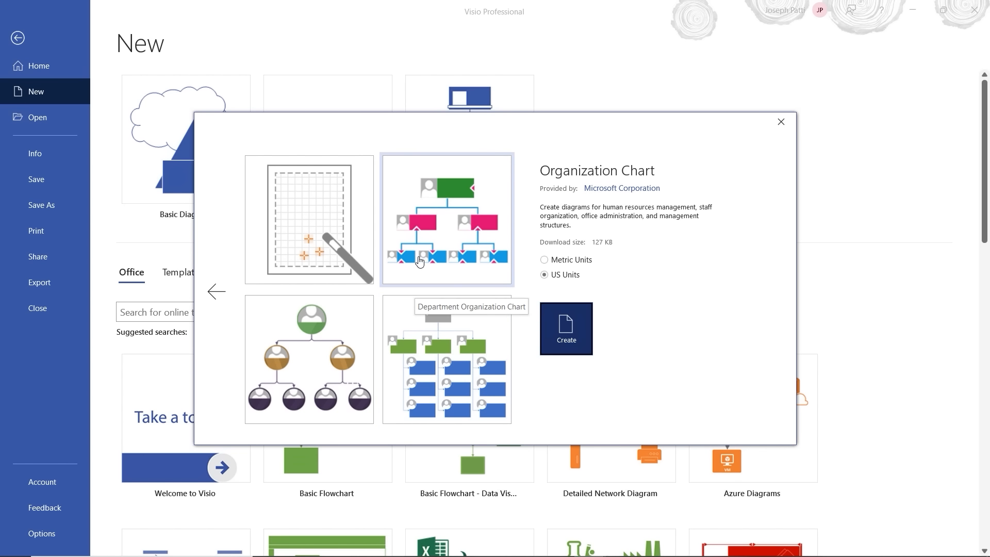
{"action": "left_click", "coordinate": [309, 238]}
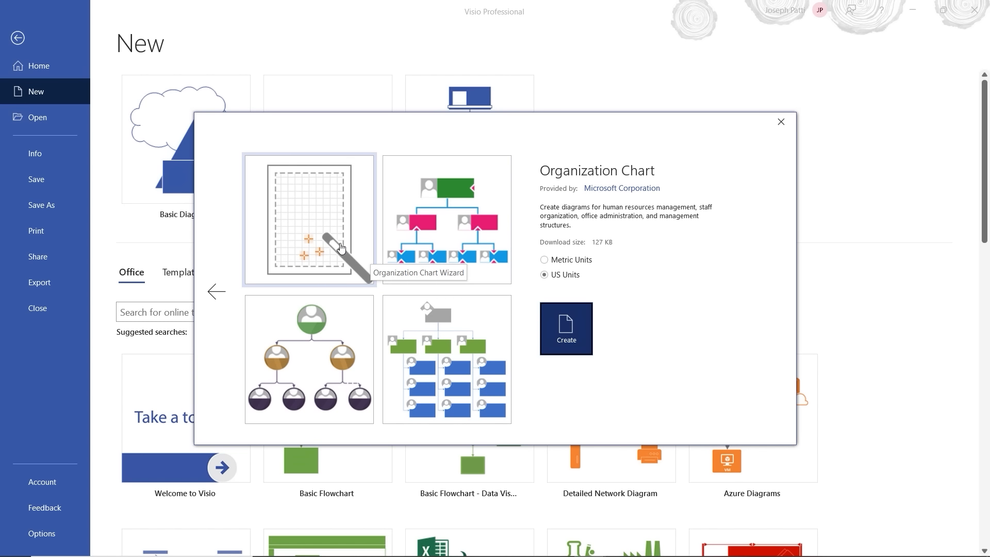
{"action": "left_click", "coordinate": [309, 238]}
{"action": "left_click", "coordinate": [578, 337]}
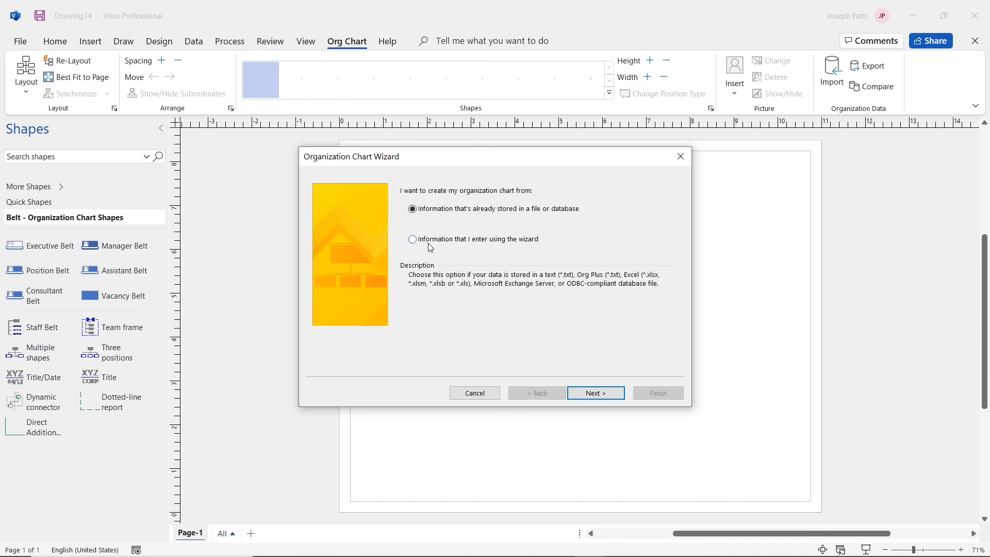
Step: Choose to enter the org chart information using the wizard and advance a page
{"action": "left_click", "coordinate": [413, 240]}
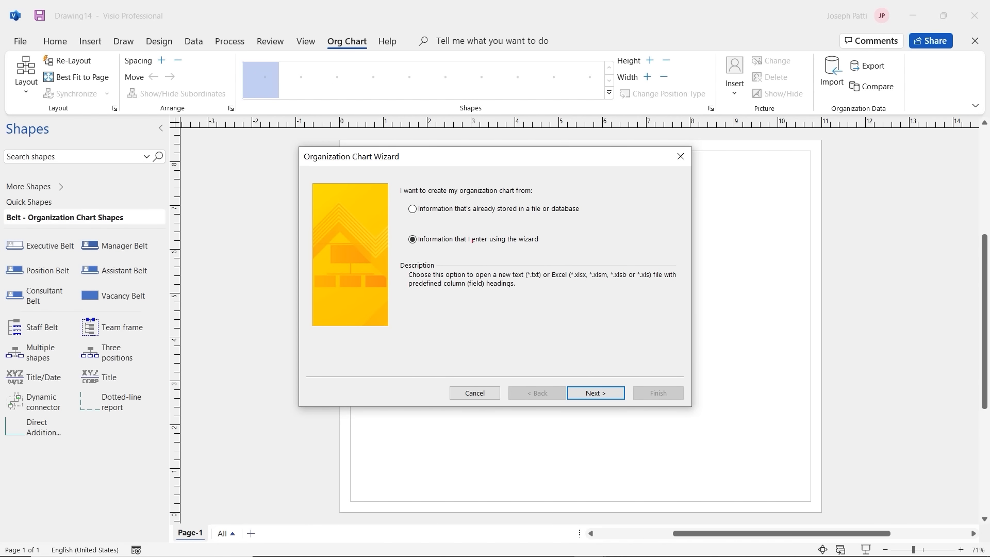
{"action": "mouse_move", "coordinate": [404, 201]}
{"action": "left_mouse_down"}
{"action": "mouse_move", "coordinate": [480, 215]}
{"action": "mouse_move", "coordinate": [623, 210]}
{"action": "left_mouse_up"}
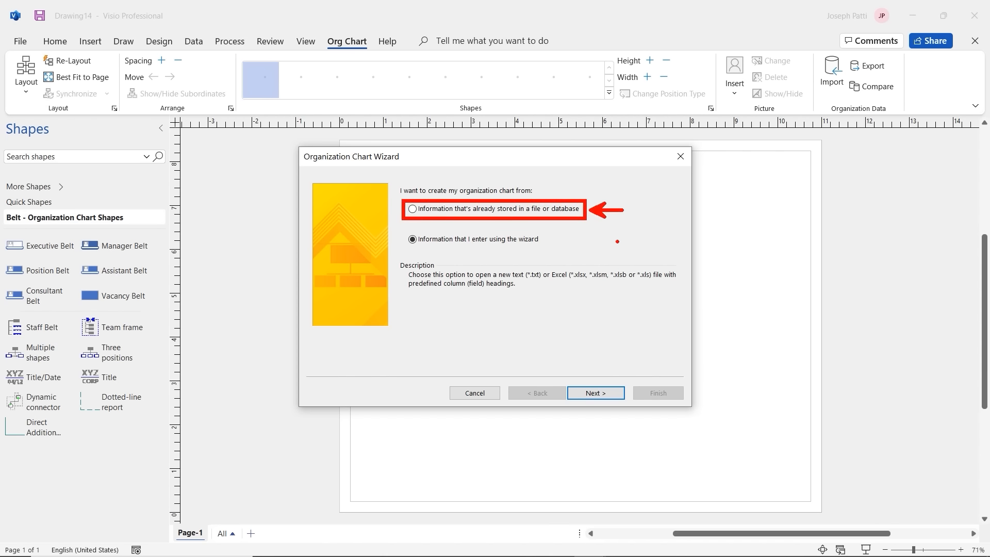
{"action": "key", "text": "Escape"}
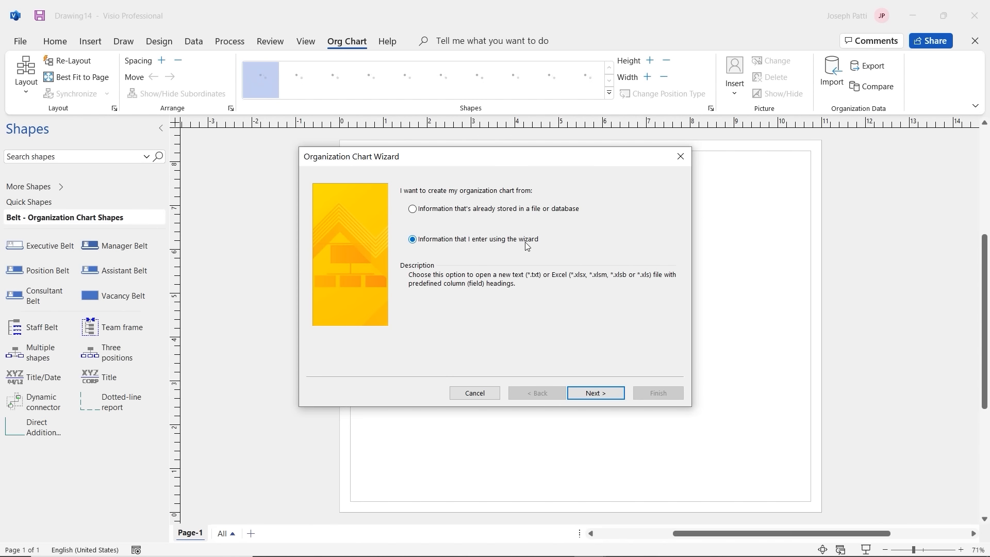
{"action": "left_click", "coordinate": [586, 392]}
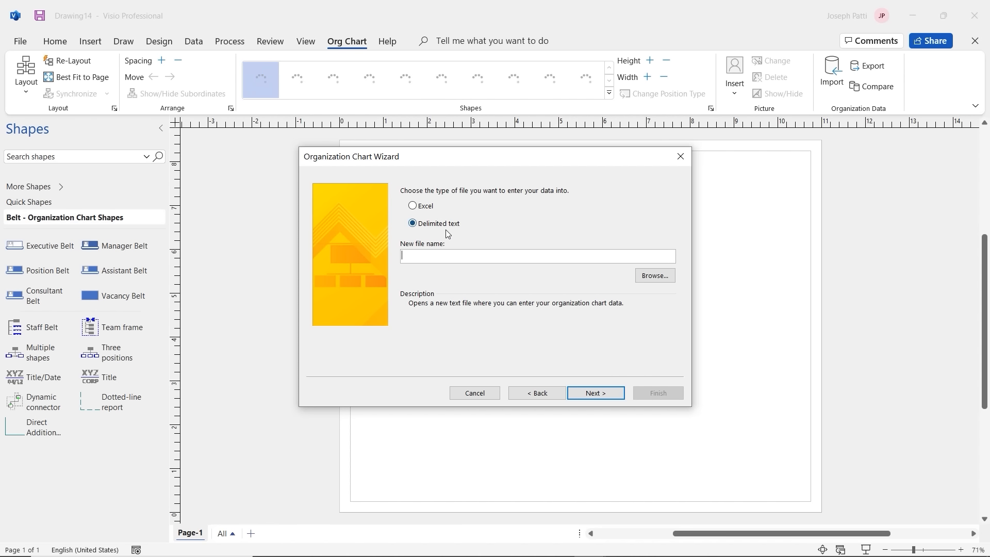
Step: Use an Excel workbook named 'Practice Visio Org Charts' for the data and confirm the message
{"action": "left_click", "coordinate": [413, 206]}
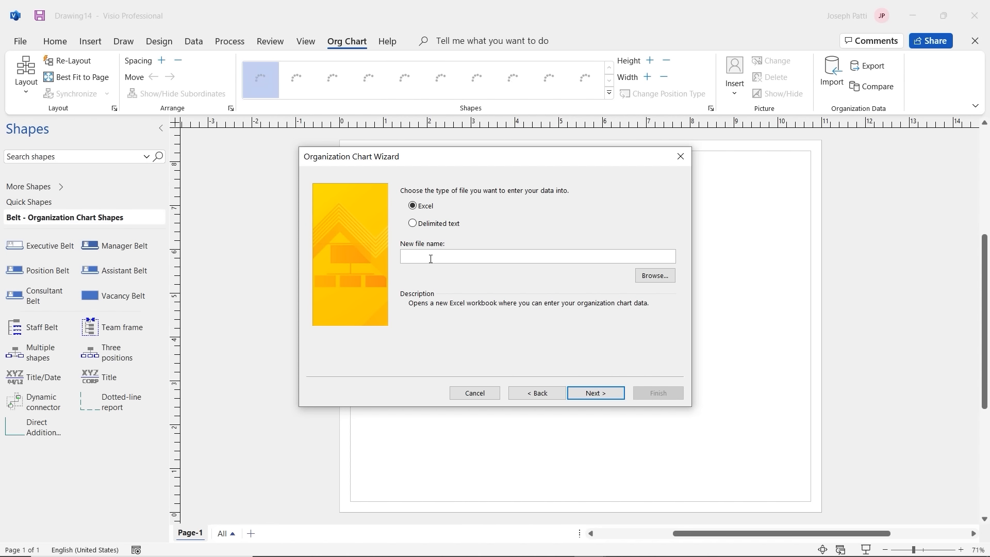
{"action": "type", "text": "Practice Visio Org Charts"}
{"action": "left_click", "coordinate": [591, 393]}
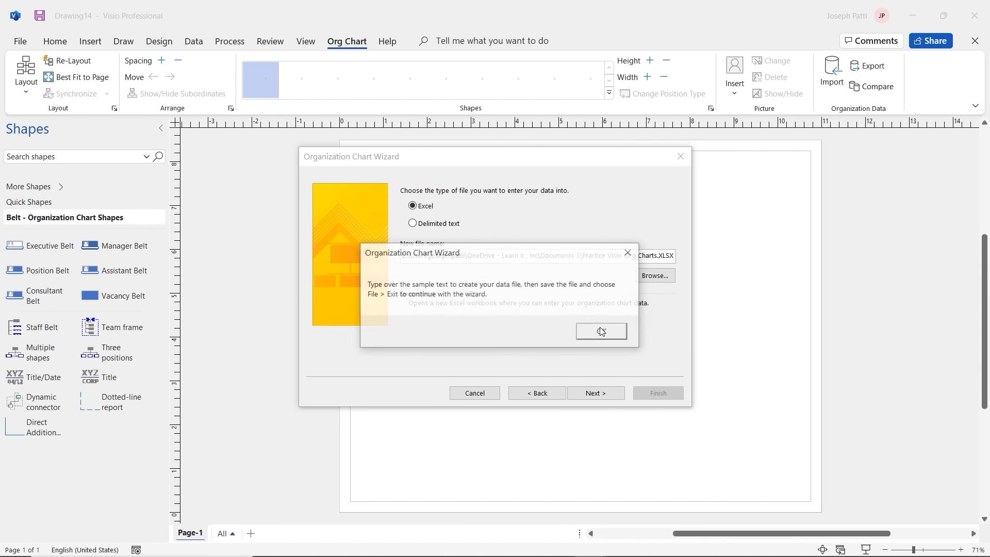
{"action": "left_click", "coordinate": [599, 331]}
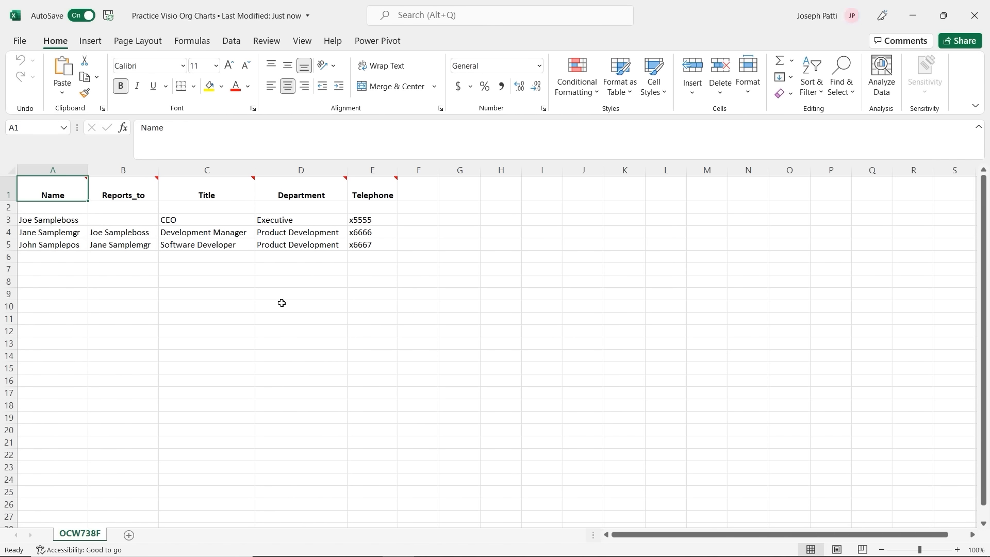
{"action": "left_click", "coordinate": [42, 224]}
{"action": "left_click", "coordinate": [47, 232]}
{"action": "left_click", "coordinate": [53, 247]}
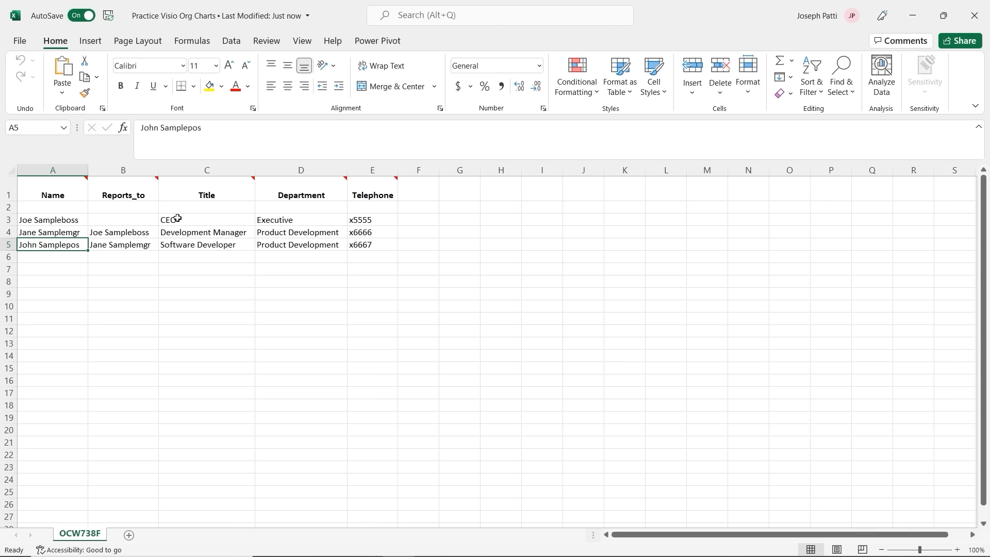
{"action": "left_click", "coordinate": [67, 193]}
{"action": "left_click", "coordinate": [133, 194]}
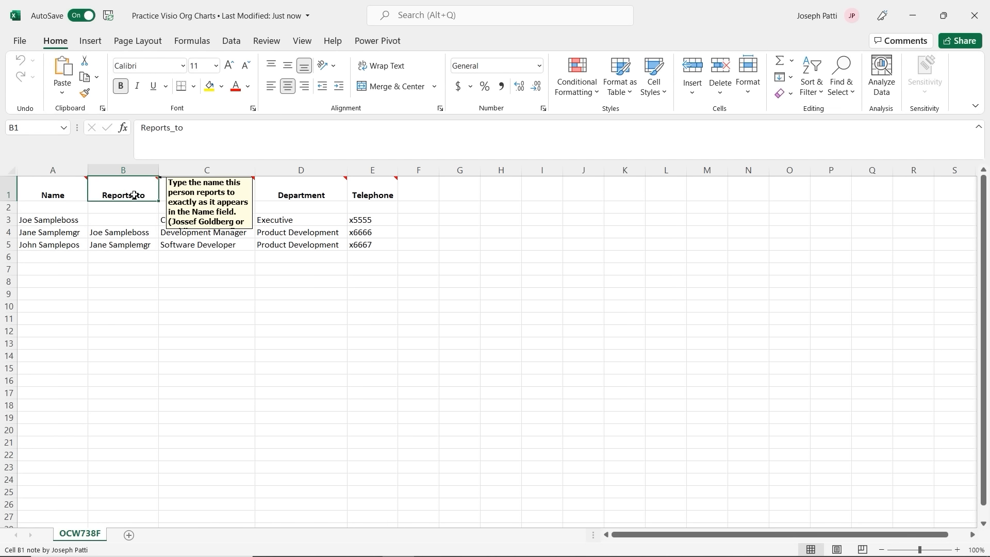
Step: Review the column headings and replace the CEO's name in A3
{"action": "left_click", "coordinate": [206, 196]}
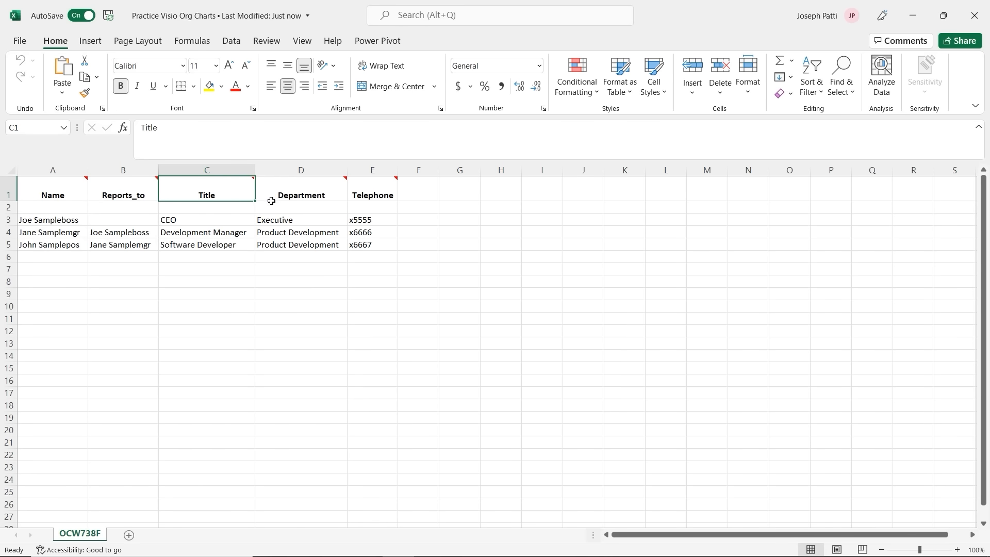
{"action": "left_click", "coordinate": [281, 198]}
{"action": "left_click", "coordinate": [370, 191]}
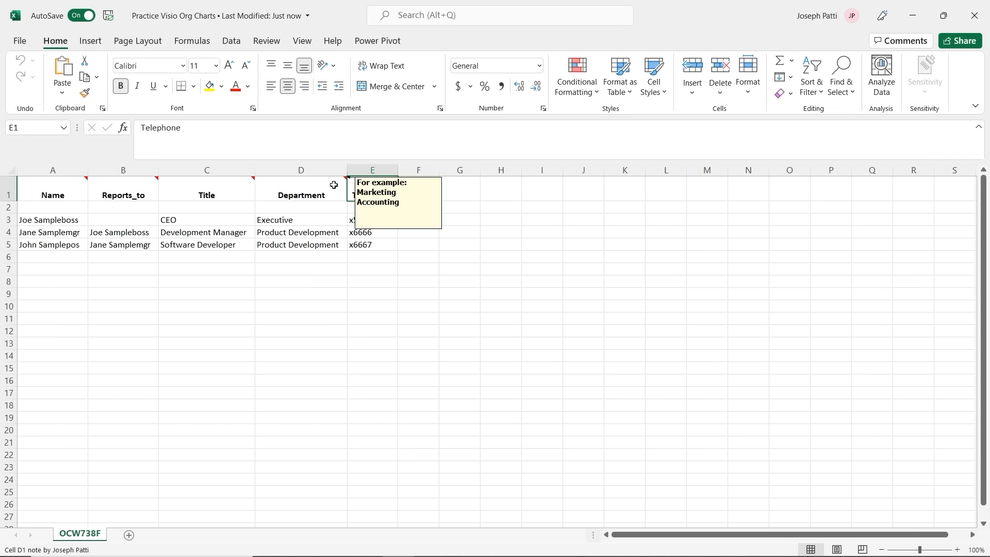
{"action": "mouse_move", "coordinate": [63, 187]}
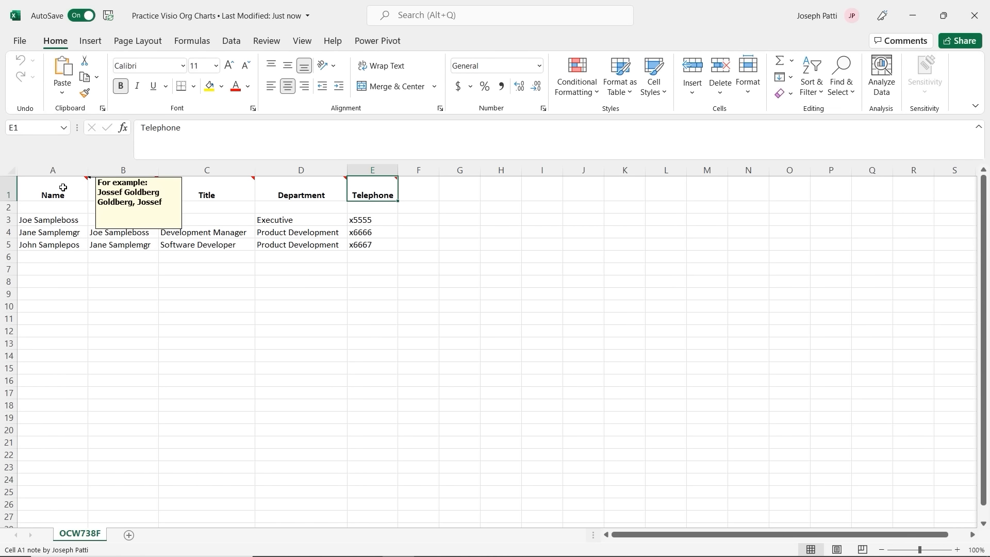
{"action": "left_click", "coordinate": [65, 220]}
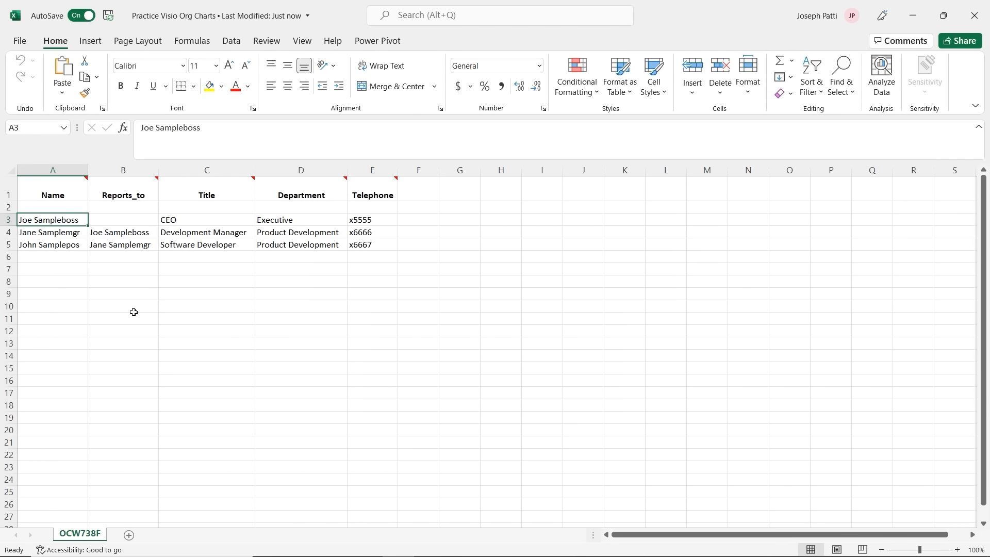
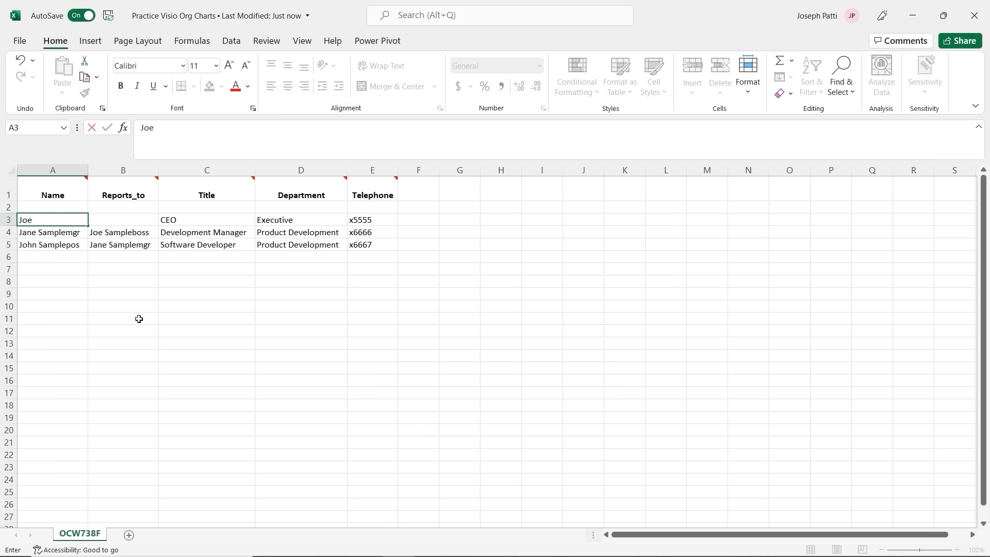
{"action": "key", "text": "Return"}
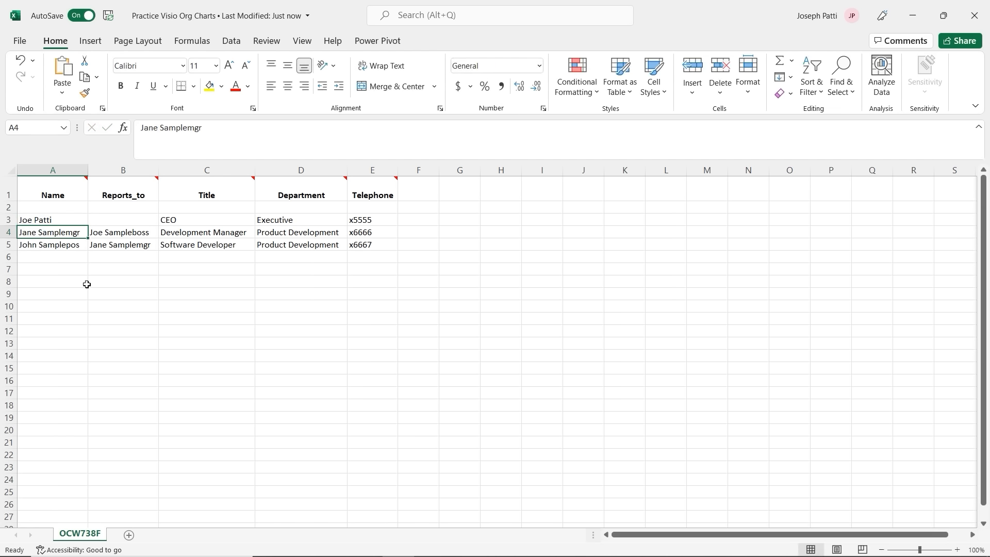
Step: Rename the Development Manager in A4 and set B4 to report to the CEO
{"action": "type", "text": "Jane Doe"}
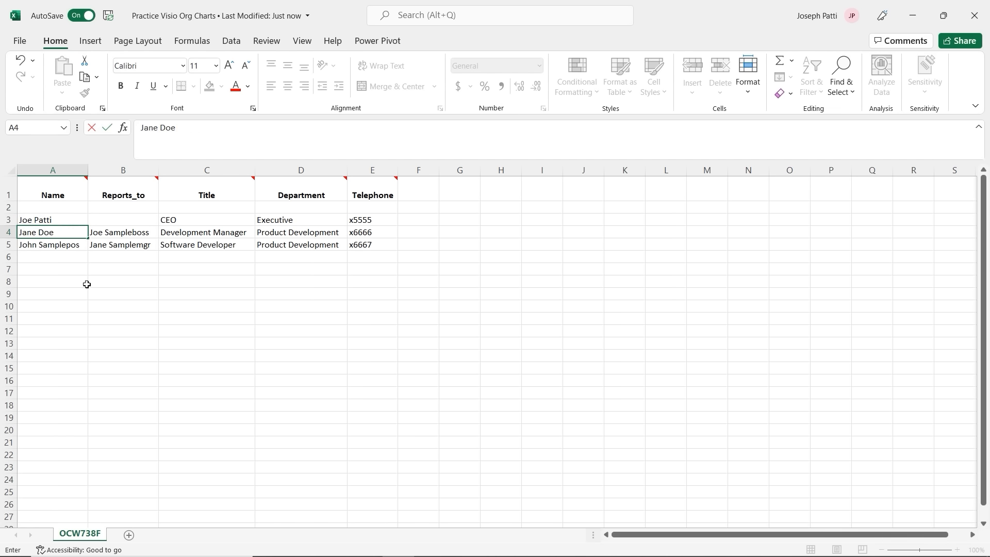
{"action": "left_click", "coordinate": [130, 234]}
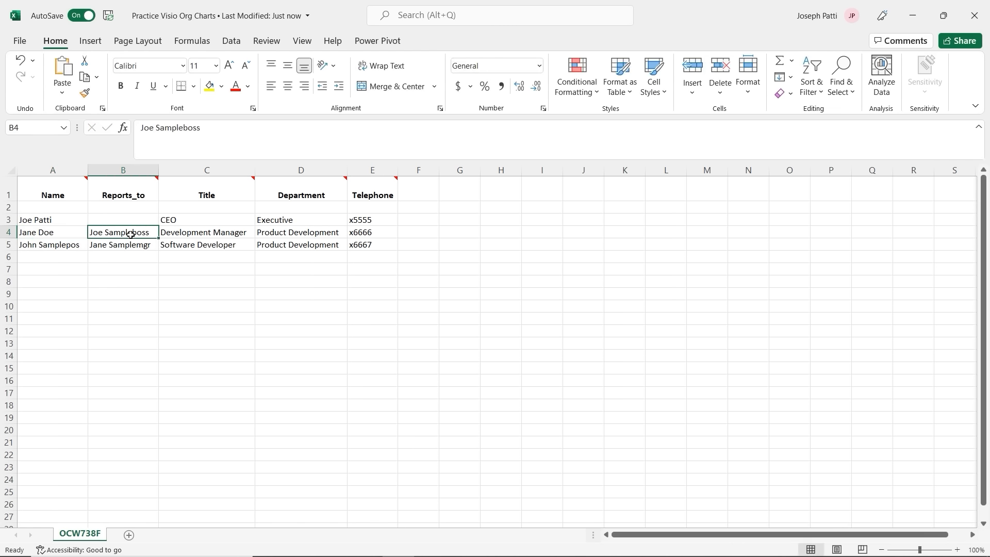
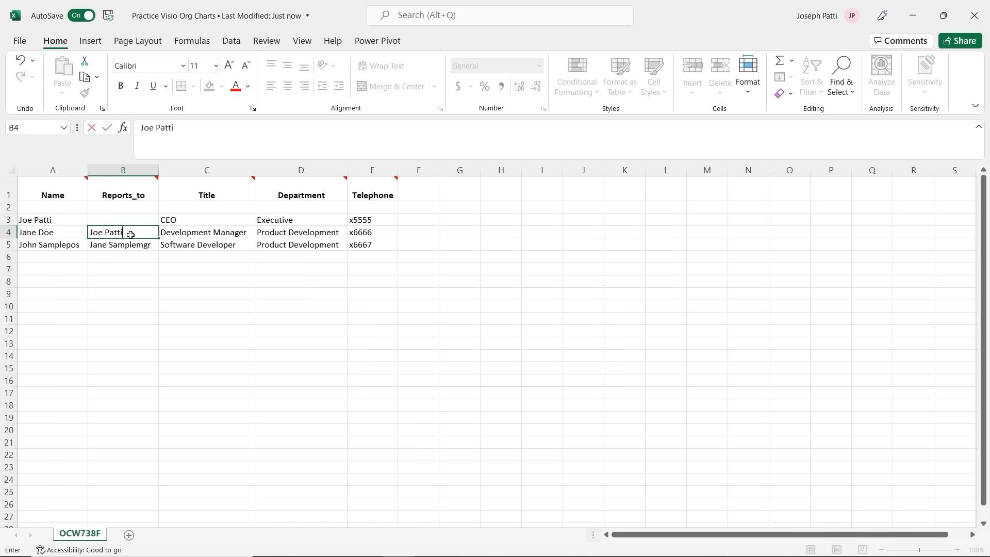
{"action": "left_click", "coordinate": [123, 267]}
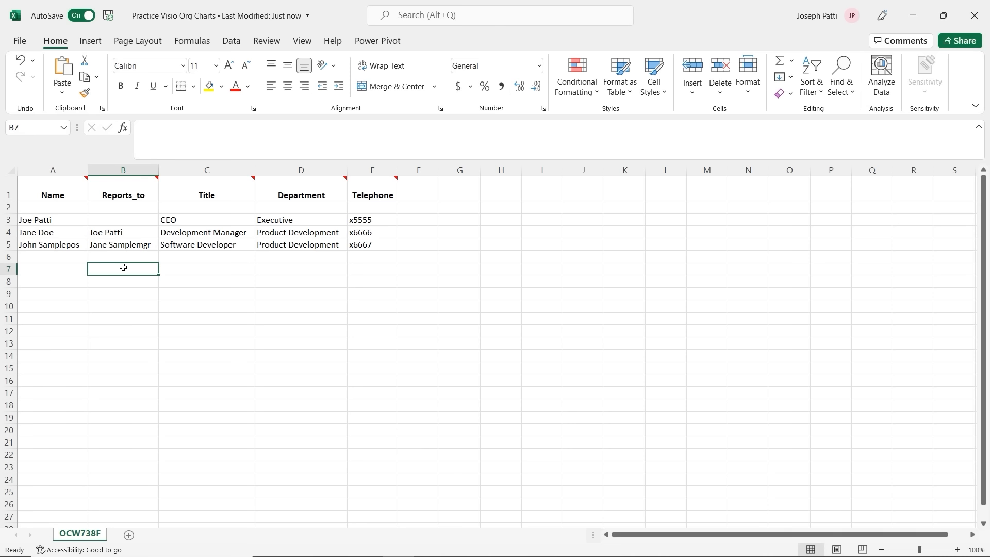
{"action": "left_click_drag", "start_coordinate": [63, 219], "coordinate": [163, 241]}
{"action": "key", "text": "Escape"}
Step: Rename the Software Developer in A5 and set B5 to report to the CEO
{"action": "left_click", "coordinate": [52, 246]}
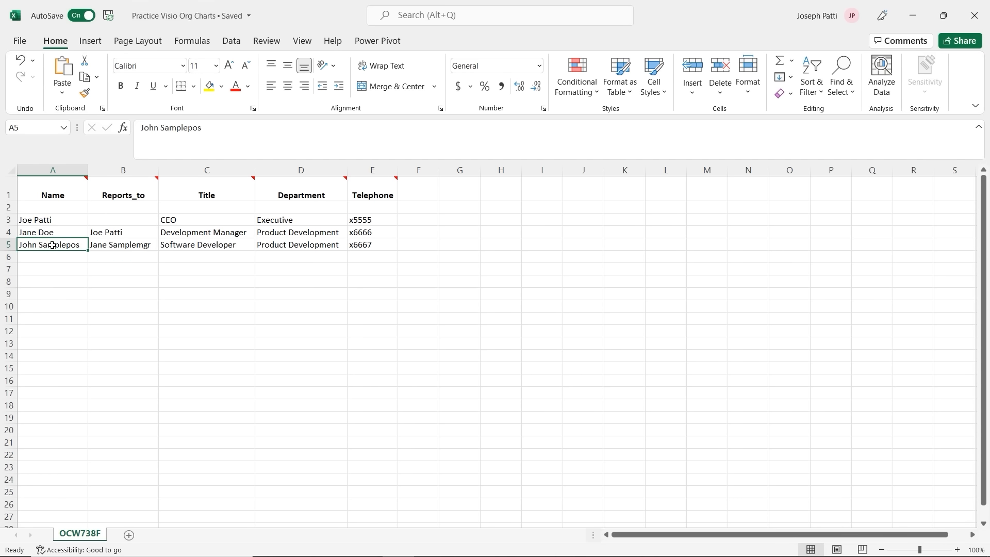
{"action": "type", "text": "John Doe"}
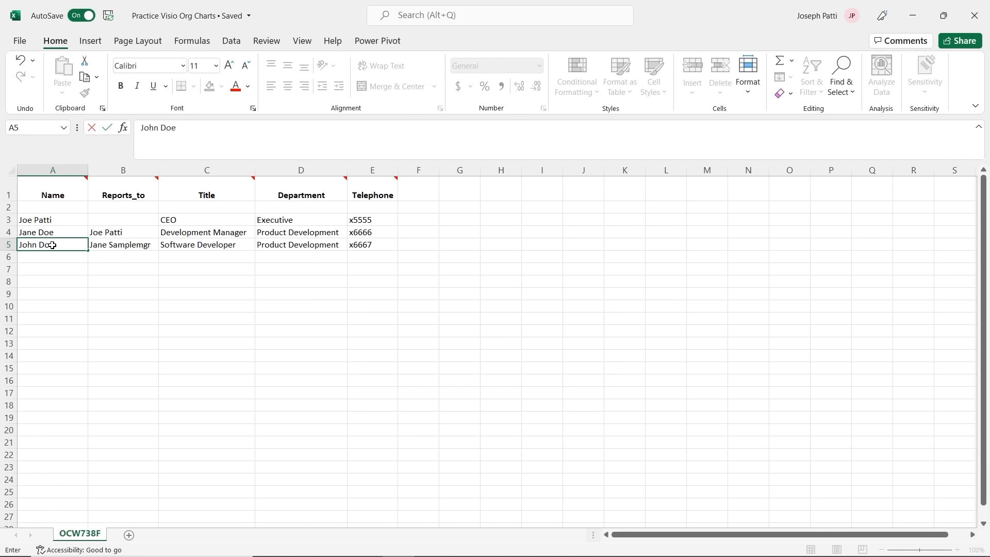
{"action": "left_click", "coordinate": [135, 247]}
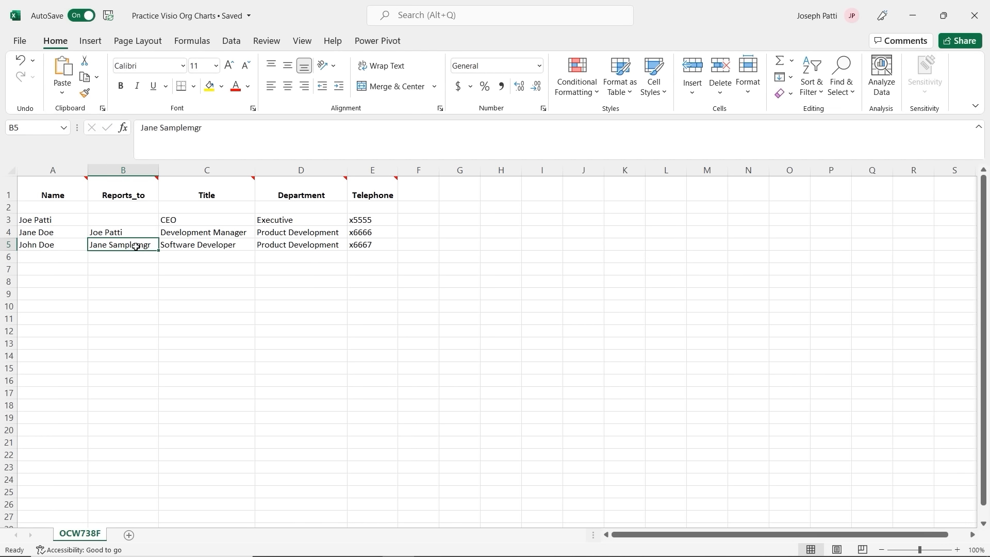
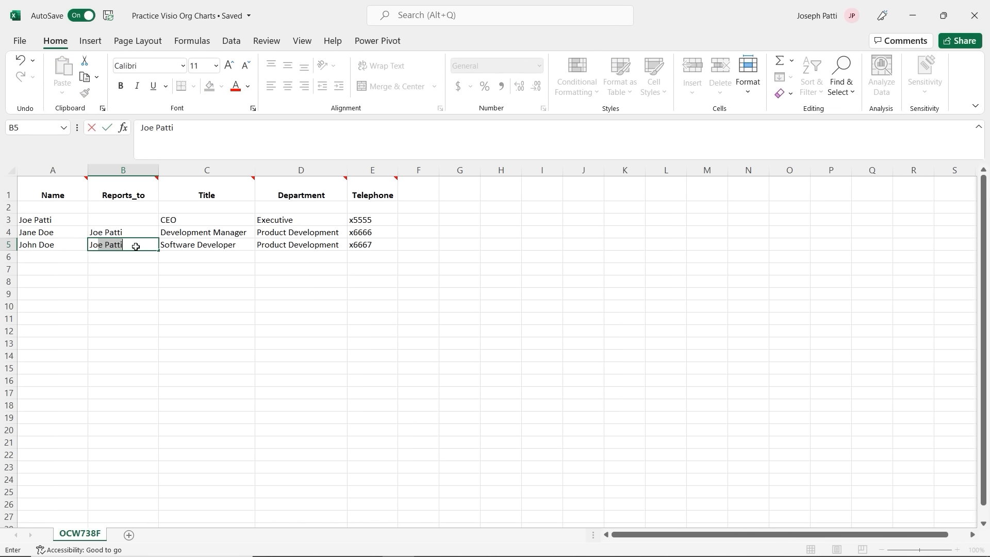
{"action": "key", "text": "Tab"}
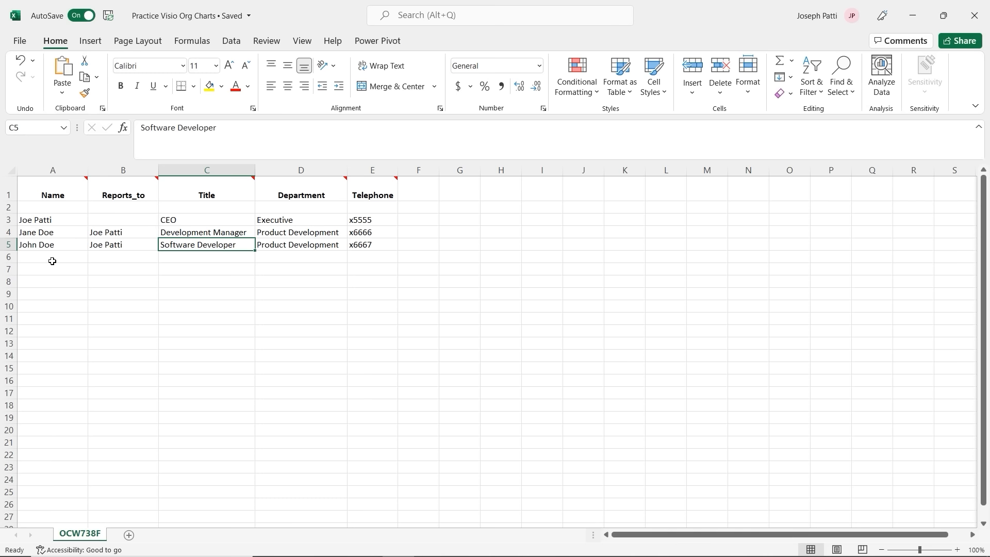
Step: Fill row 6: Marketing, Advertising Agent, an employee name, reporting to the Development Manager
{"action": "left_click", "coordinate": [274, 258]}
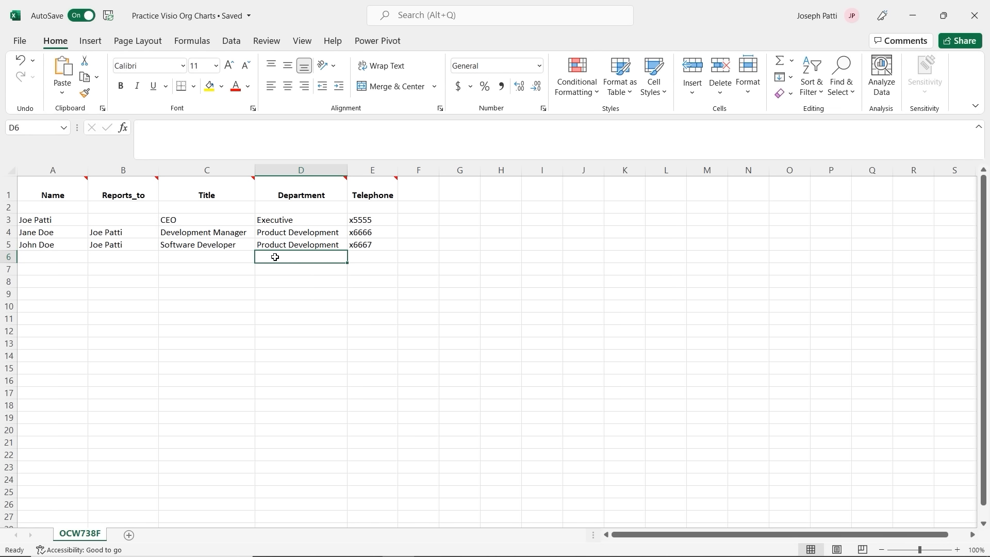
{"action": "type", "text": "Marketing"}
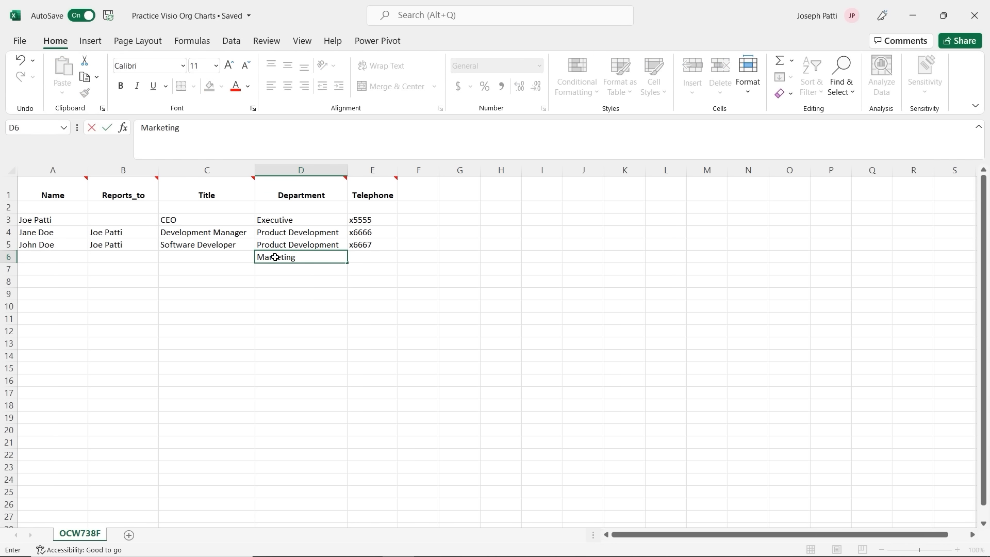
{"action": "left_click", "coordinate": [185, 259]}
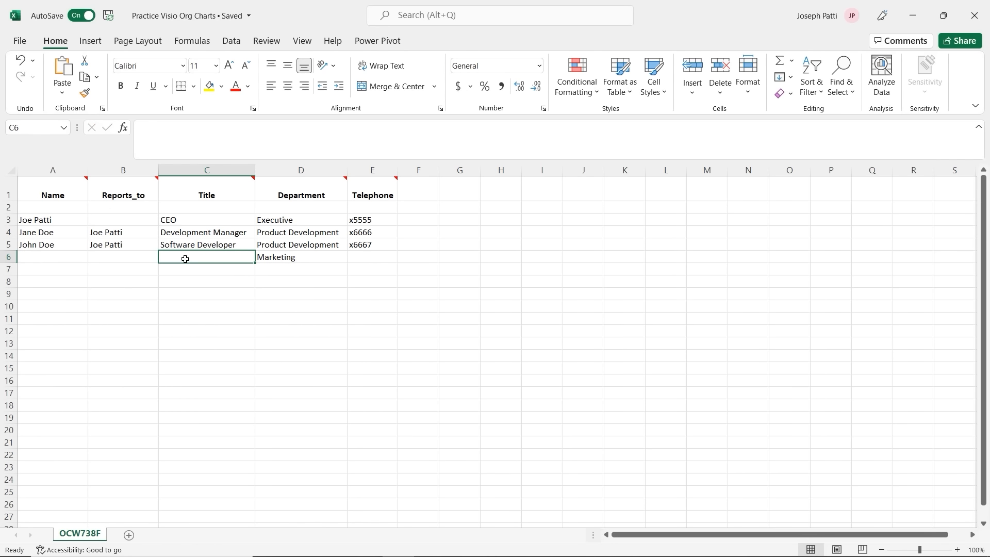
{"action": "type", "text": "Adve"}
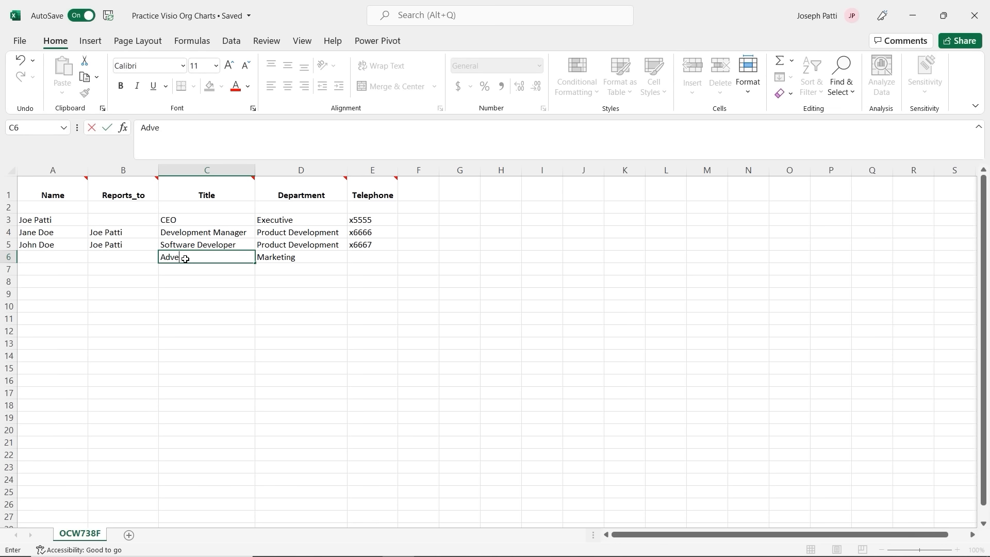
{"action": "type", "text": "rtising Agent"}
{"action": "left_click", "coordinate": [77, 257]}
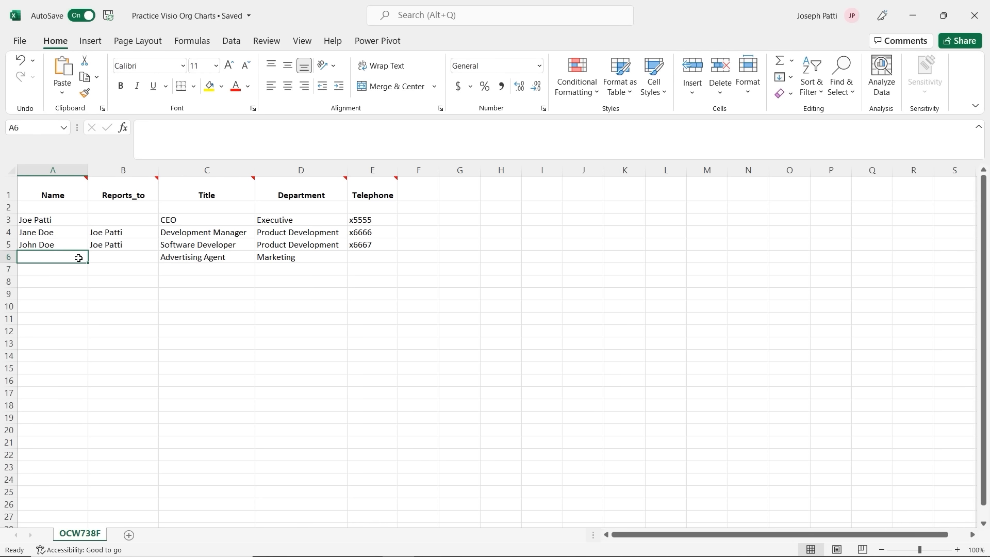
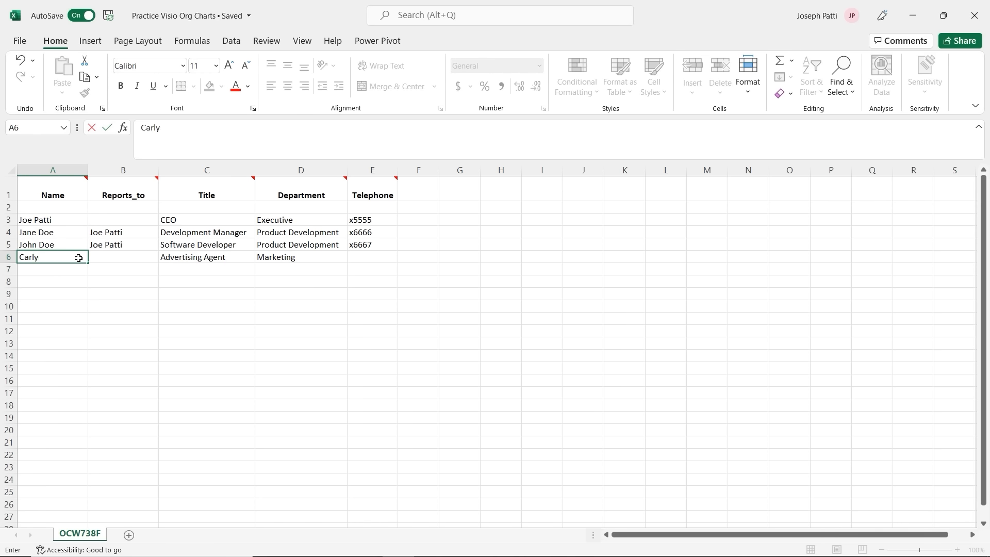
{"action": "left_click", "coordinate": [150, 269]}
{"action": "left_click", "coordinate": [136, 257]}
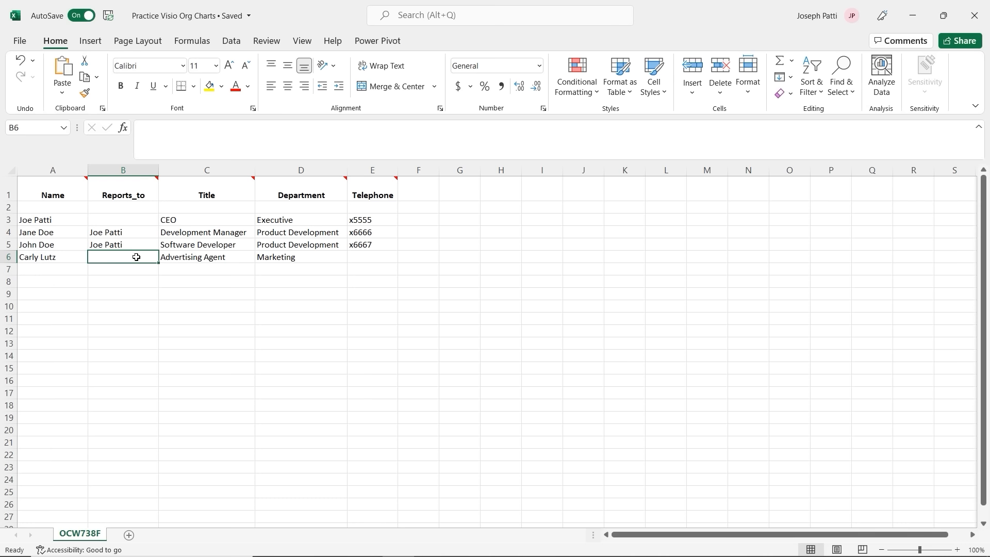
{"action": "type", "text": "Jane Doe"}
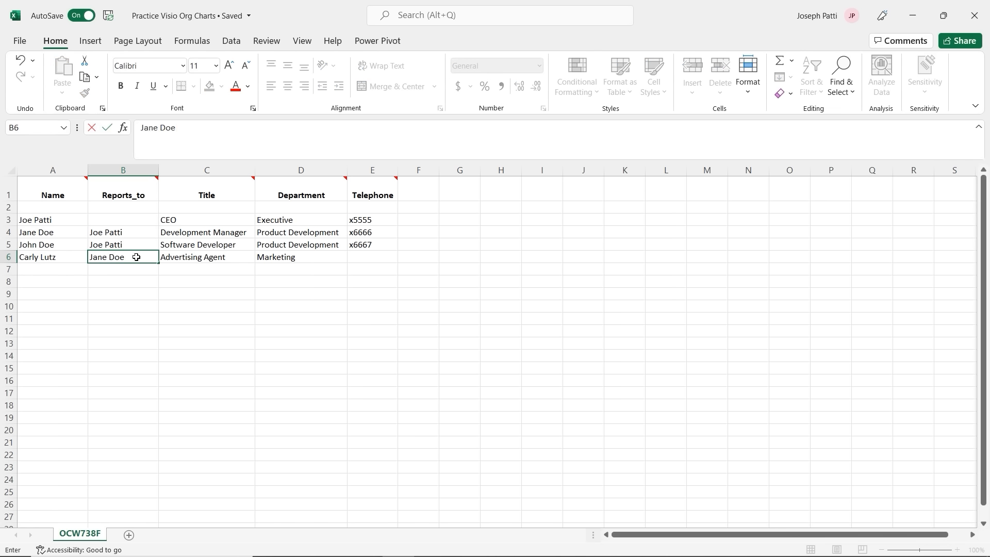
Step: Copy the title and department down to row 7 and enter extensions x1111 and x2222
{"action": "left_click", "coordinate": [235, 260]}
{"action": "left_click_drag", "start_coordinate": [254, 263], "coordinate": [255, 274]}
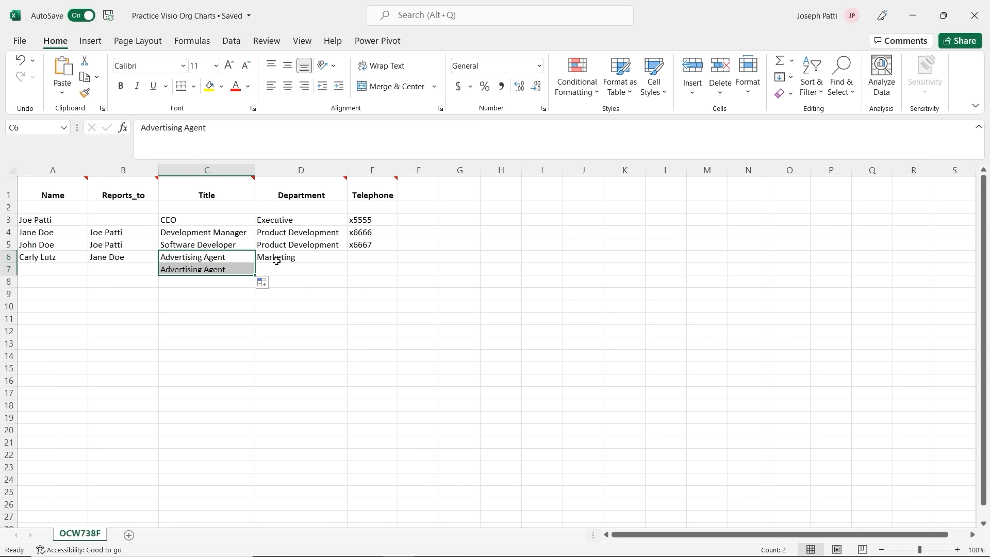
{"action": "left_click", "coordinate": [289, 262]}
{"action": "left_click_drag", "start_coordinate": [347, 263], "coordinate": [361, 263]}
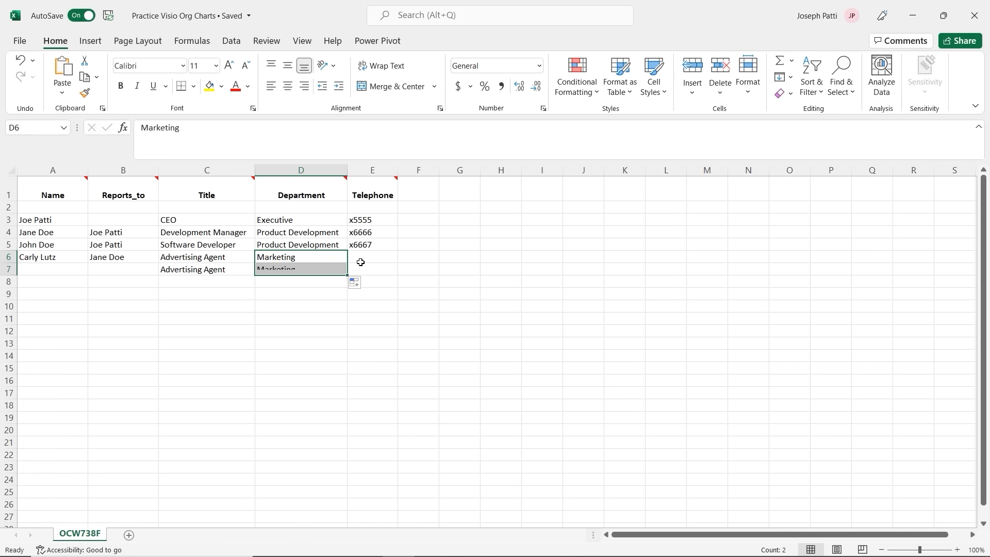
{"action": "left_click", "coordinate": [361, 261]}
{"action": "type", "text": "x"}
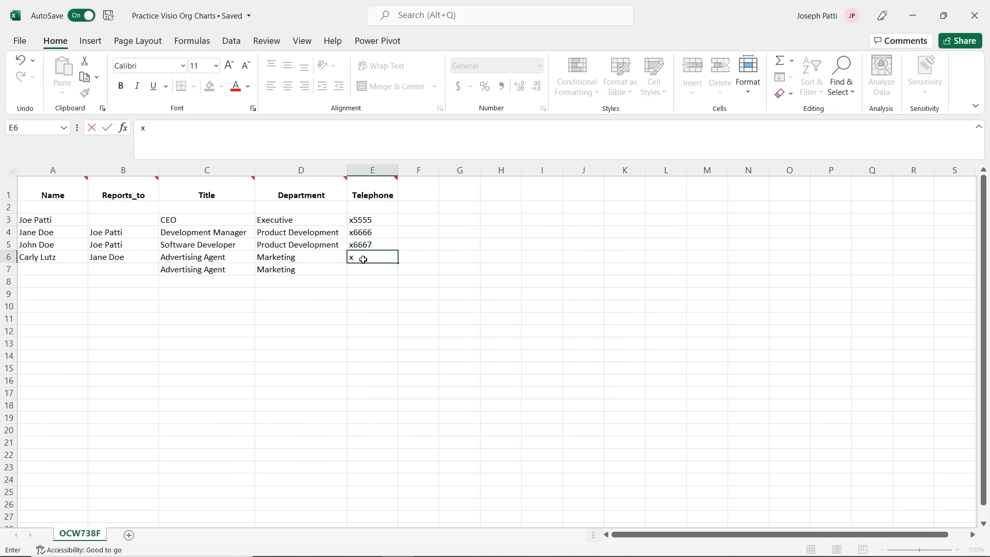
{"action": "type", "text": "1111"}
{"action": "key", "text": "Return"}
{"action": "type", "text": "x2222"}
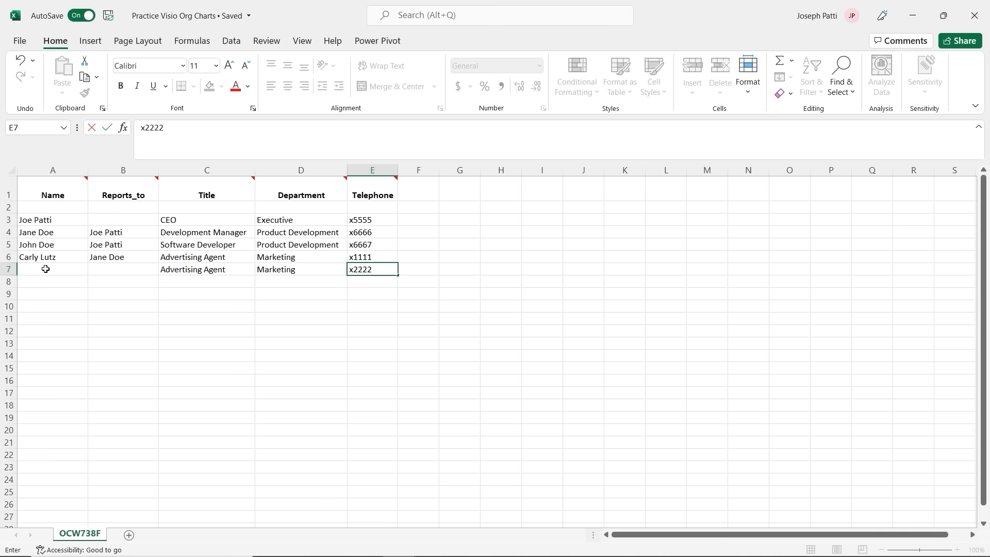
Step: Enter the row 7 employee's name, reporting to the row 6 employee
{"action": "left_click", "coordinate": [46, 269]}
{"action": "type", "text": "Tayler"}
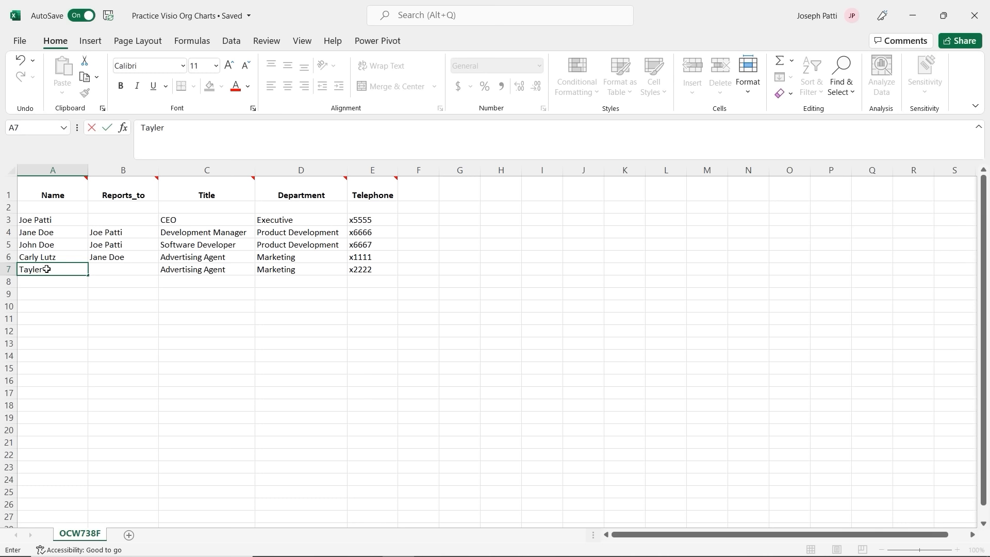
{"action": "key", "text": "Tab"}
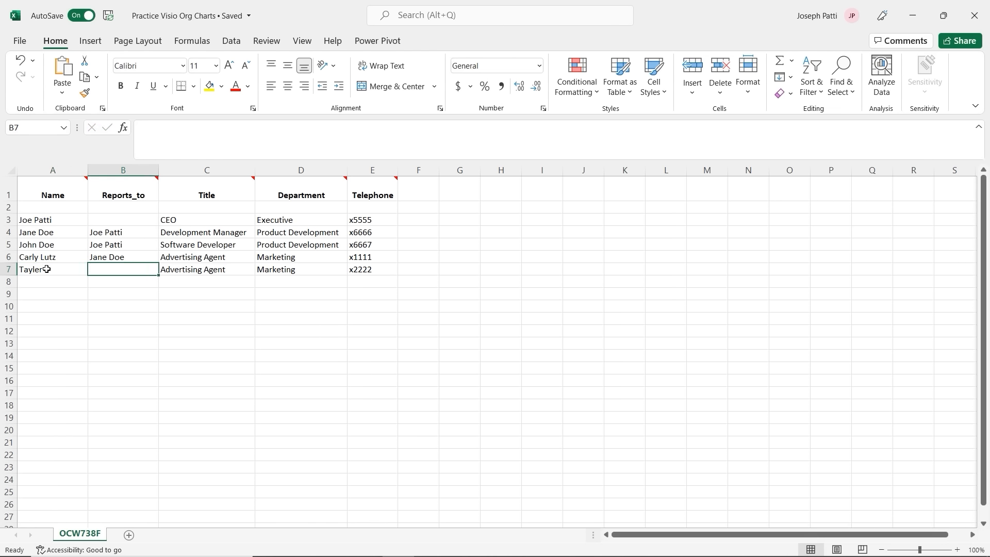
{"action": "type", "text": "Carly"}
{"action": "key", "text": "BackSpace"}
{"action": "key", "text": "BackSpace"}
{"action": "key", "text": "BackSpace"}
{"action": "key", "text": "BackSpace"}
{"action": "key", "text": "BackSpace"}
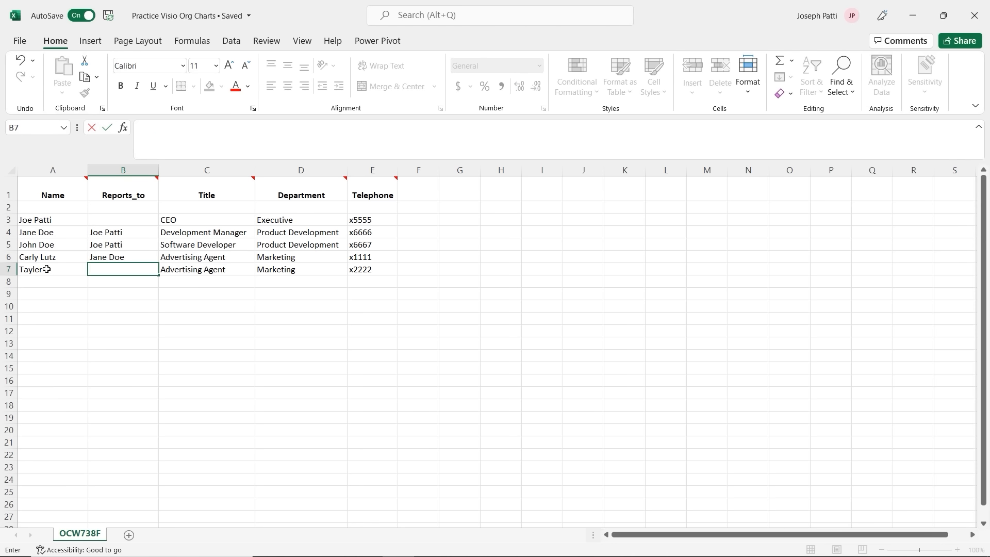
{"action": "left_click", "coordinate": [223, 257]}
Step: Change C6 to 'Sr. Advertising Agent', then save the workbook and close Excel
{"action": "left_click", "coordinate": [142, 127]}
{"action": "type", "text": "Sr."}
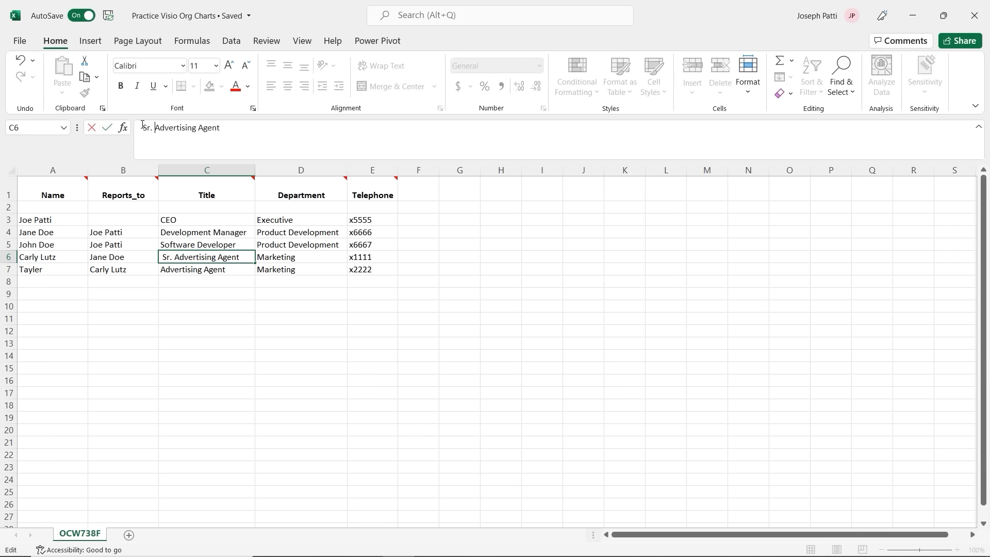
{"action": "left_click", "coordinate": [230, 289]}
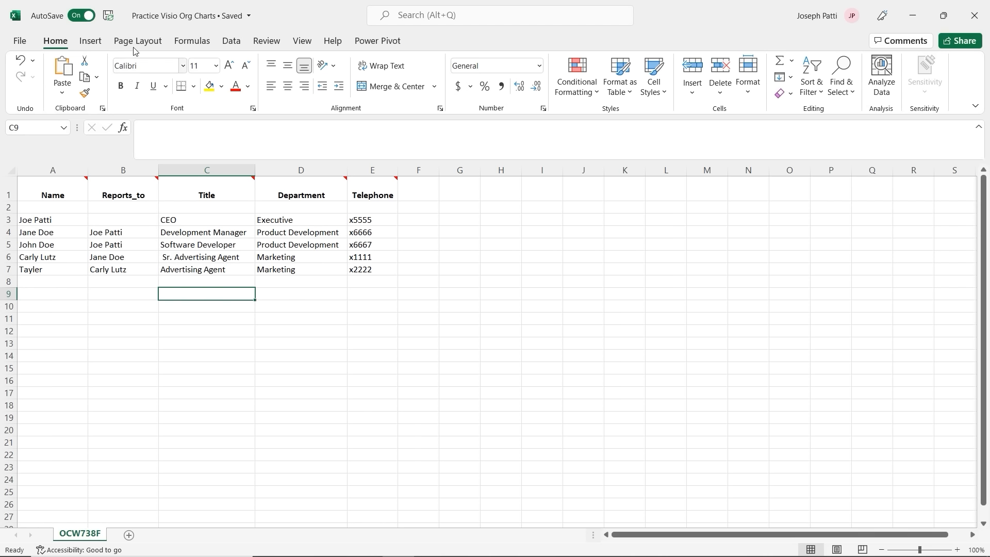
{"action": "left_click", "coordinate": [109, 15]}
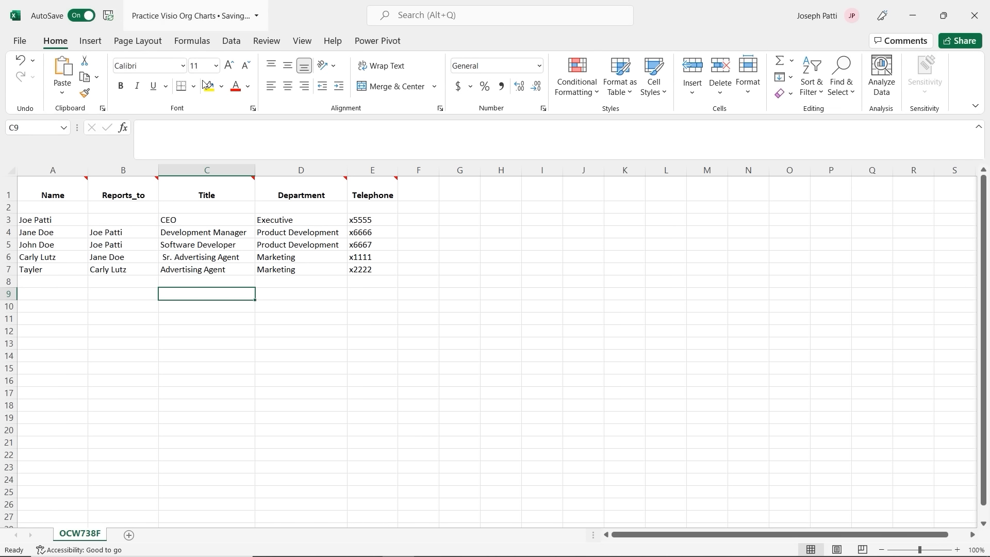
{"action": "left_click", "coordinate": [975, 15]}
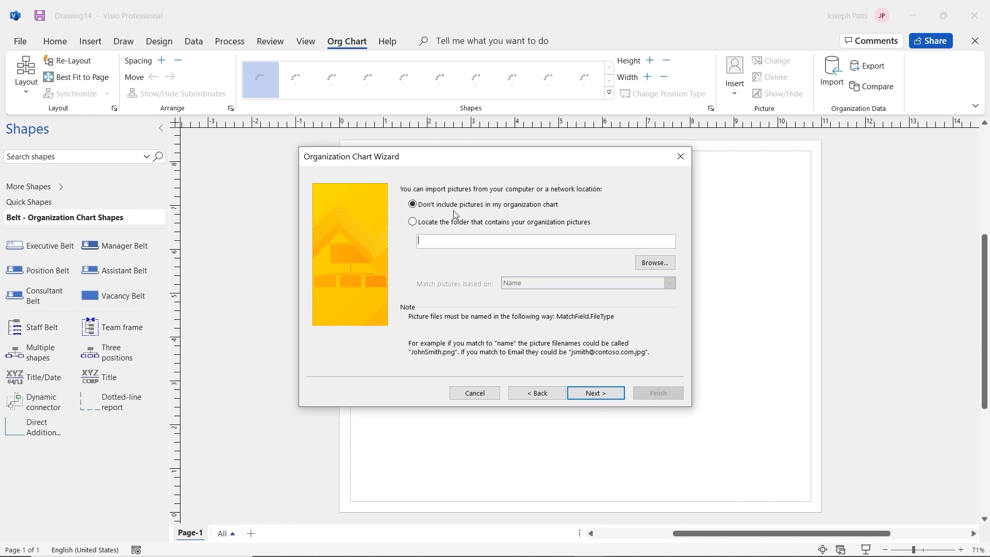
Step: Choose 'Don't include pictures in my organization chart' and advance to the page-layout options
{"action": "left_click", "coordinate": [413, 222]}
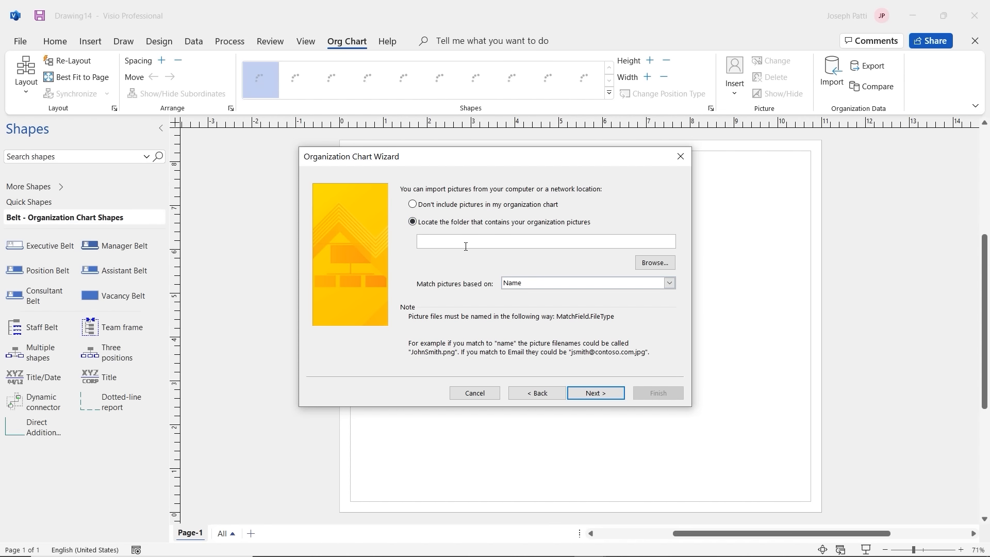
{"action": "left_click", "coordinate": [413, 205]}
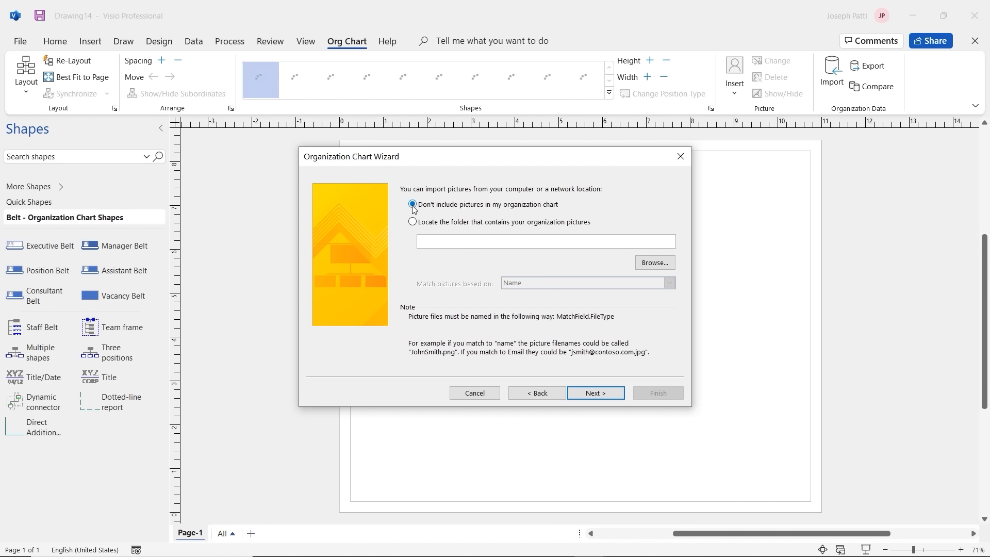
{"action": "left_click", "coordinate": [596, 393]}
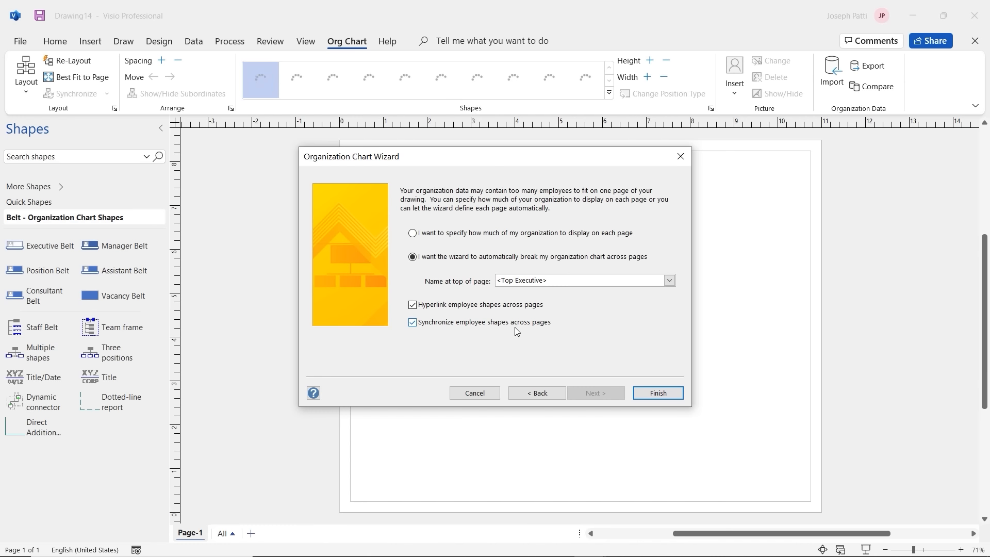
Step: Generate the org chart and stack both advertising agent boxes under the Development Manager
{"action": "left_click", "coordinate": [668, 396]}
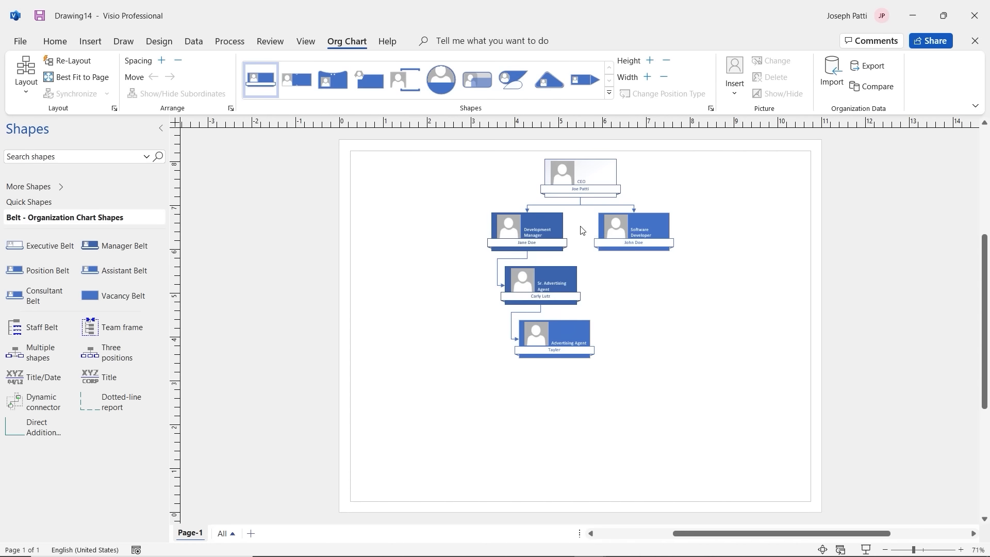
{"action": "left_click_drag", "start_coordinate": [568, 280], "coordinate": [555, 282]}
{"action": "left_click_drag", "start_coordinate": [571, 335], "coordinate": [545, 294]}
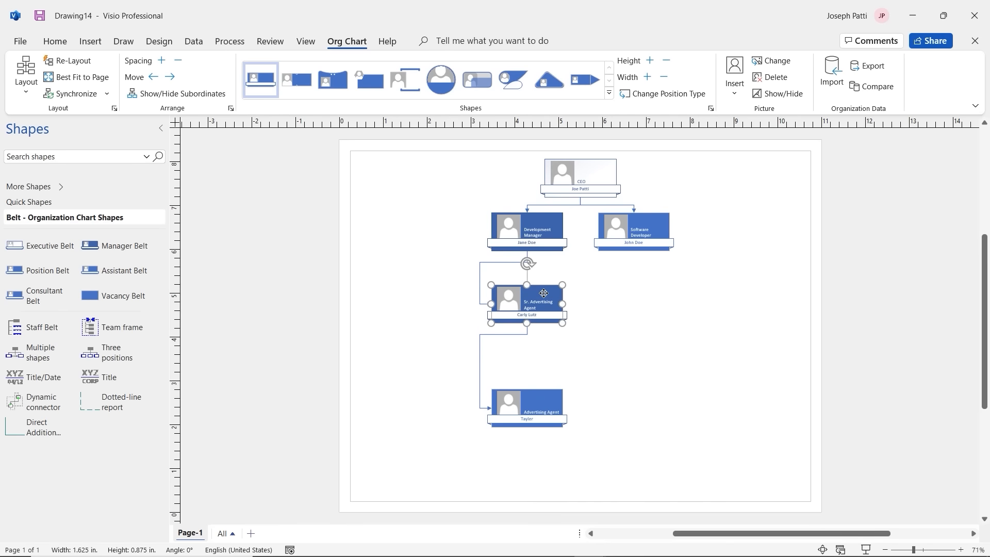
Step: Reattach both agent connectors to the top connection points of their boxes
{"action": "left_click", "coordinate": [479, 292]}
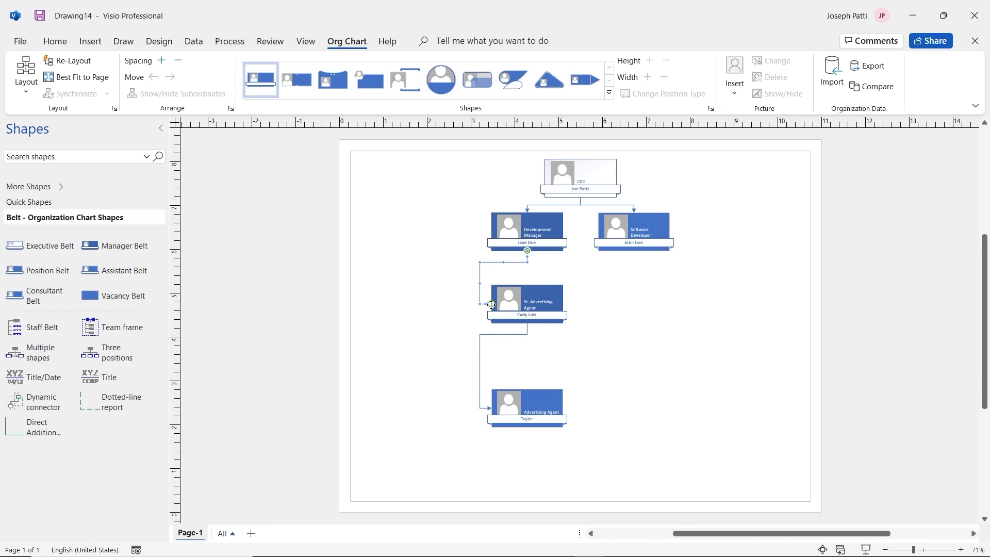
{"action": "left_click_drag", "start_coordinate": [492, 306], "coordinate": [527, 285]}
{"action": "left_click", "coordinate": [480, 376]}
{"action": "left_click_drag", "start_coordinate": [491, 408], "coordinate": [560, 356]}
{"action": "left_click", "coordinate": [654, 319]}
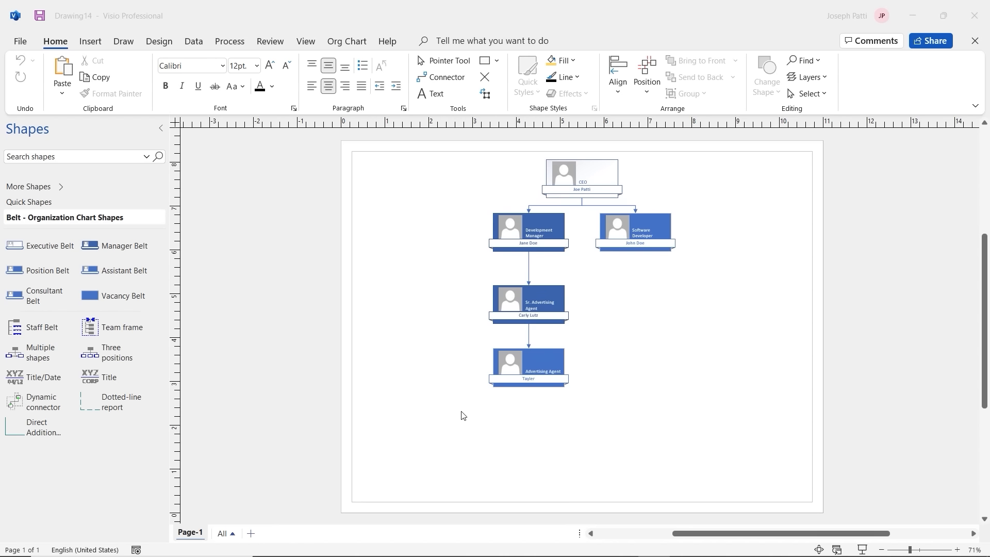
Step: Create a new drawing from the Maps and Floor Plans Home Plan template in US Units
{"action": "left_click", "coordinate": [20, 42]}
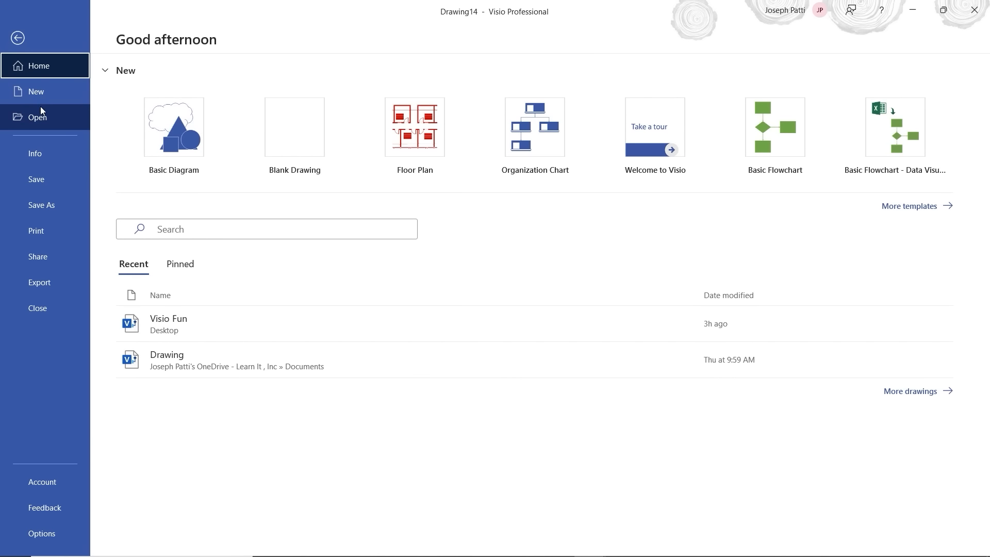
{"action": "left_click", "coordinate": [40, 103]}
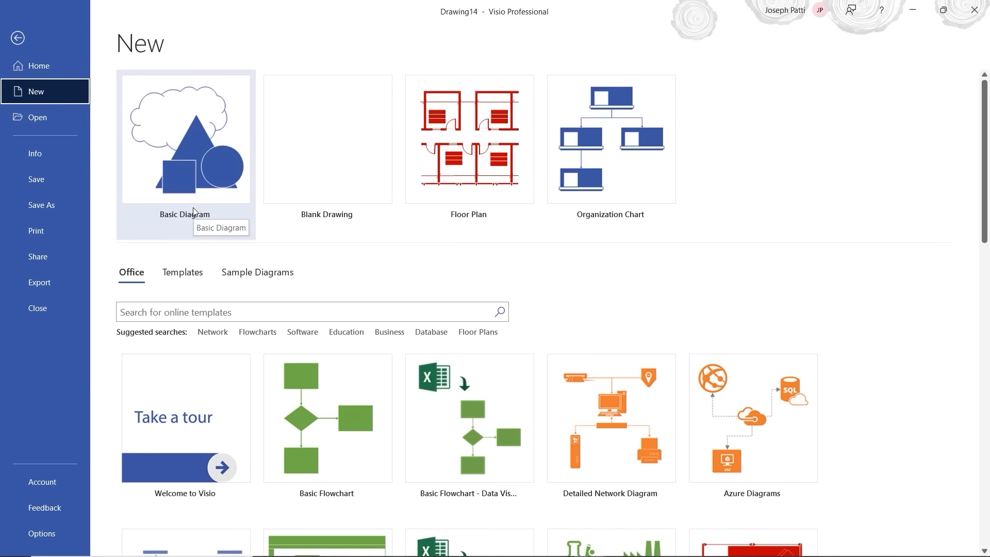
{"action": "left_click", "coordinate": [193, 282]}
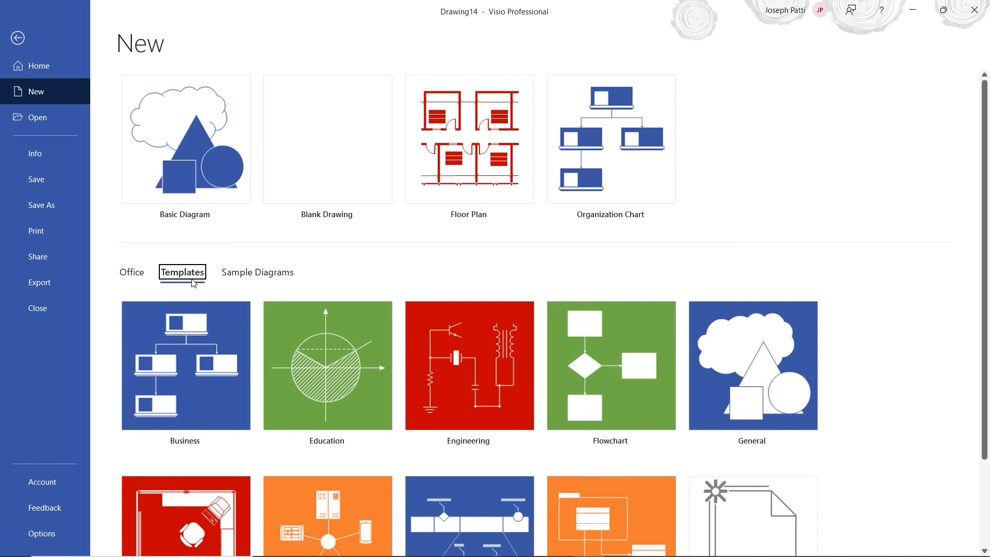
{"action": "scroll", "coordinate": [336, 268], "scroll_direction": "down", "scroll_amount": 3}
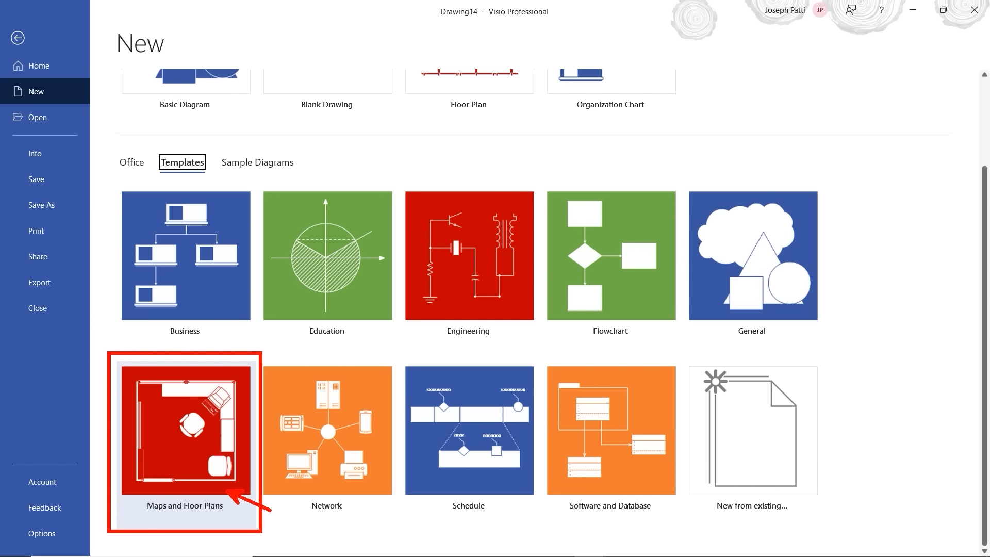
{"action": "left_click", "coordinate": [197, 440]}
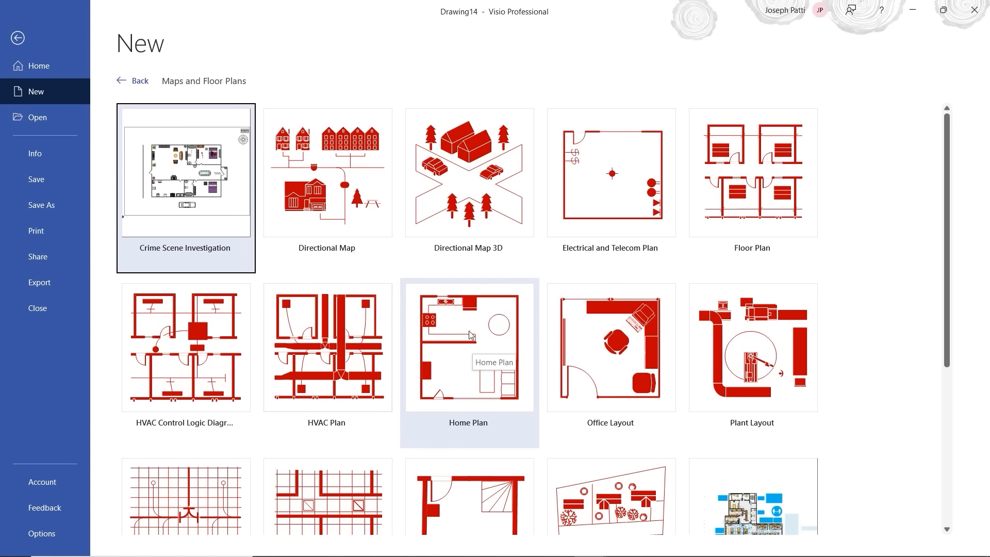
{"action": "scroll", "coordinate": [472, 333], "scroll_direction": "down", "scroll_amount": 3}
{"action": "left_click", "coordinate": [470, 282]}
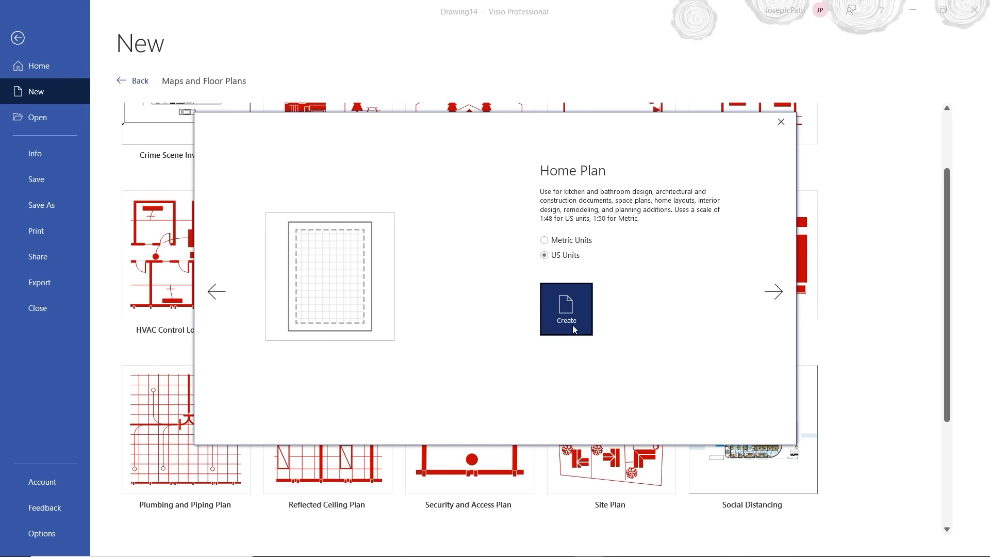
{"action": "left_click", "coordinate": [567, 321]}
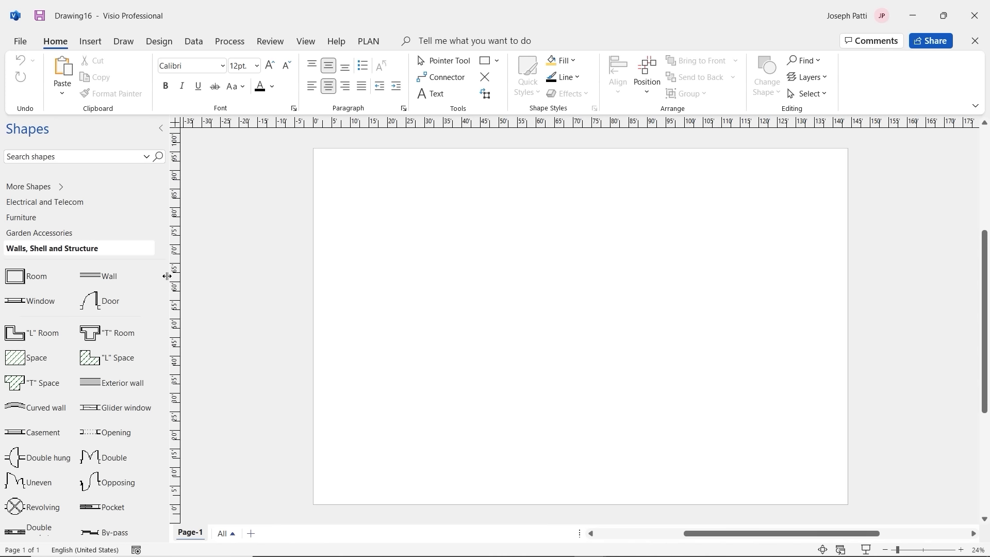
Step: Browse the Garden Accessories, Furniture and Electrical and Telecom stencils
{"action": "scroll", "coordinate": [98, 255], "scroll_direction": "down", "scroll_amount": 1}
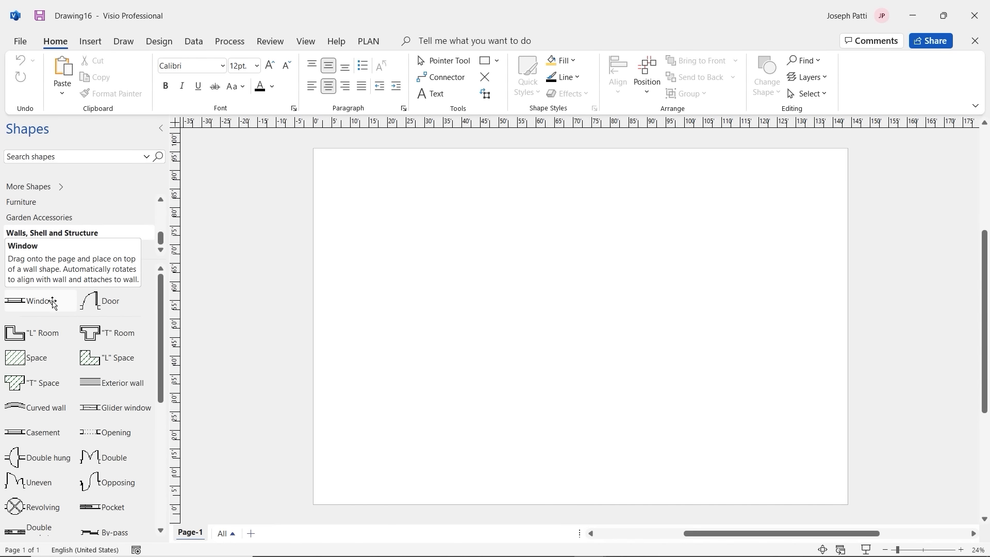
{"action": "left_click", "coordinate": [48, 219]}
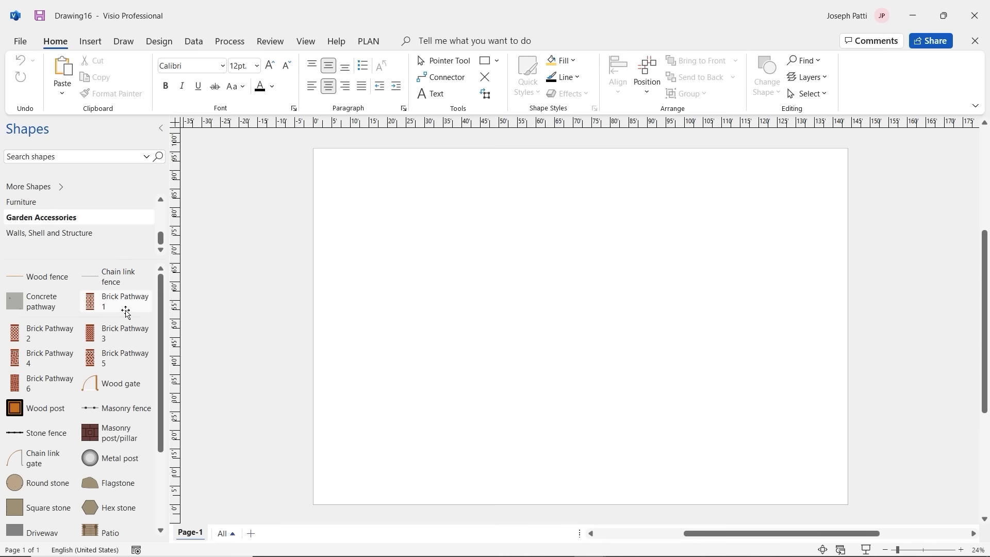
{"action": "scroll", "coordinate": [104, 406], "scroll_direction": "down", "scroll_amount": 4}
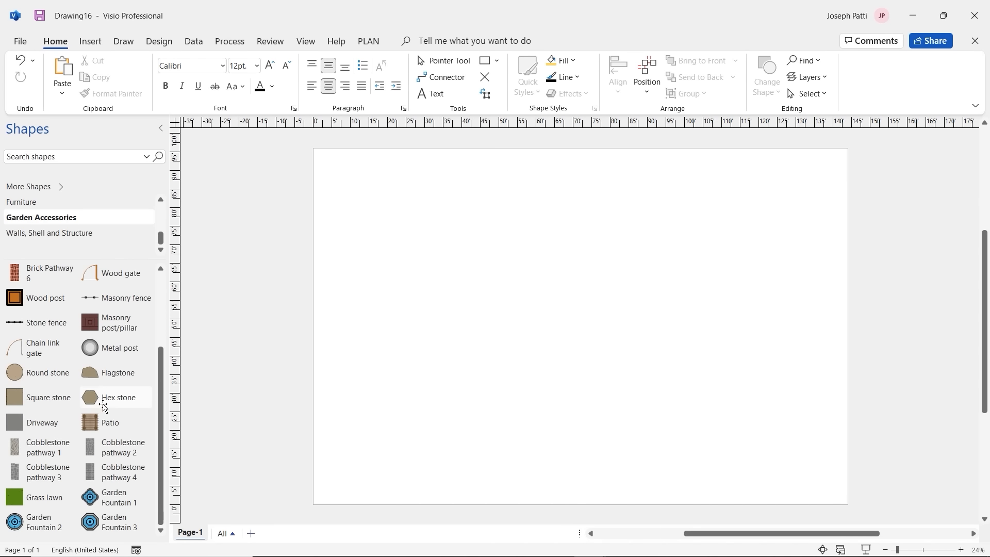
{"action": "scroll", "coordinate": [103, 406], "scroll_direction": "up", "scroll_amount": 4}
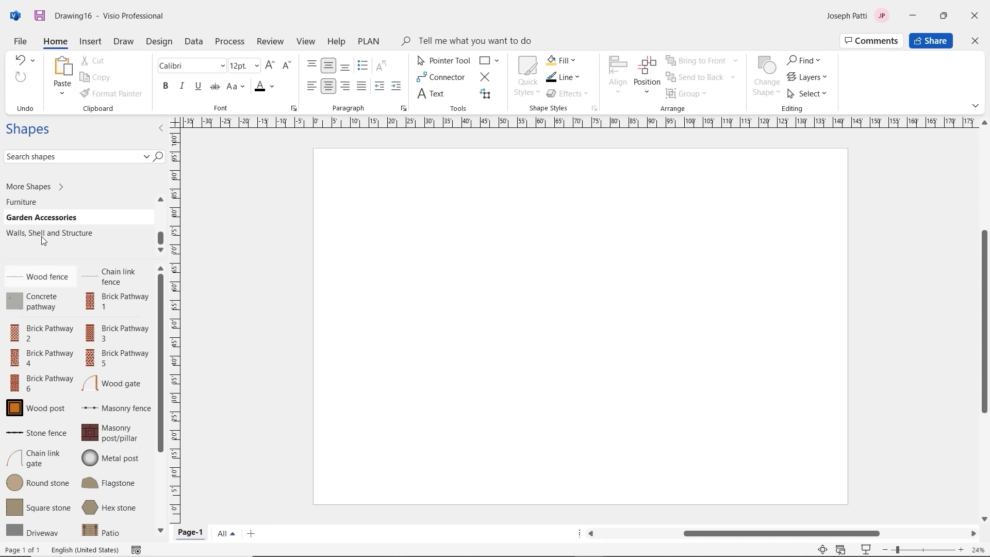
{"action": "left_click", "coordinate": [43, 202]}
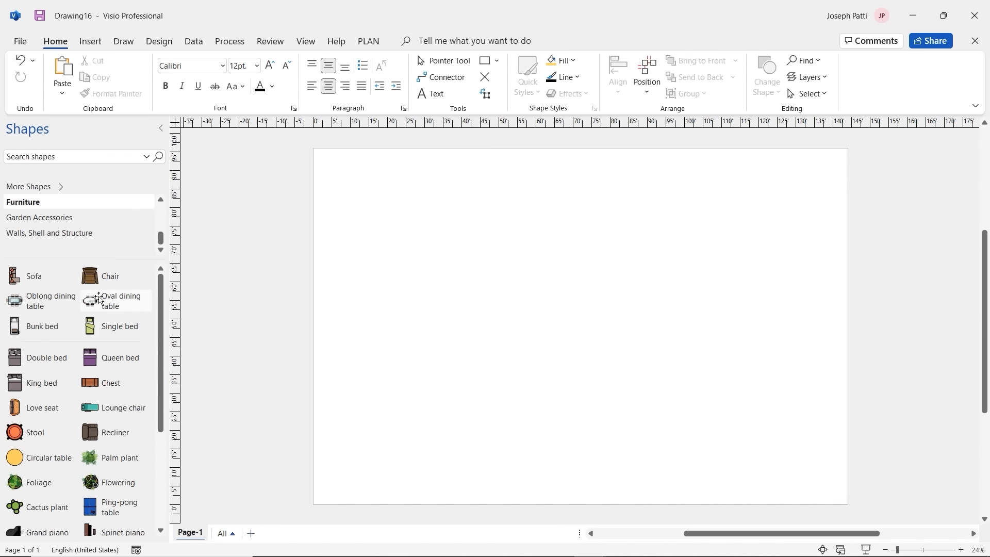
{"action": "scroll", "coordinate": [108, 218], "scroll_direction": "up", "scroll_amount": 2}
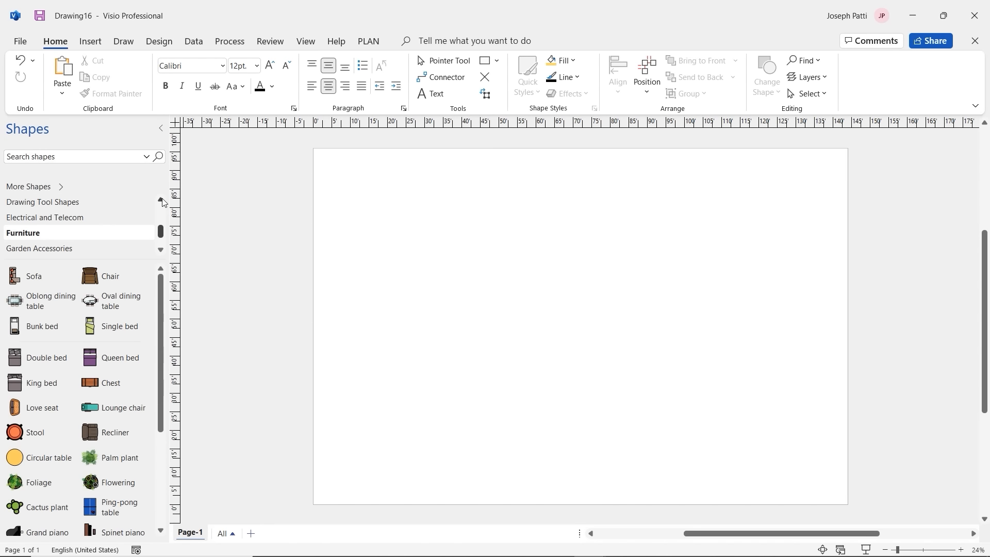
{"action": "left_click", "coordinate": [108, 219]}
{"action": "scroll", "coordinate": [103, 219], "scroll_direction": "down", "scroll_amount": 2}
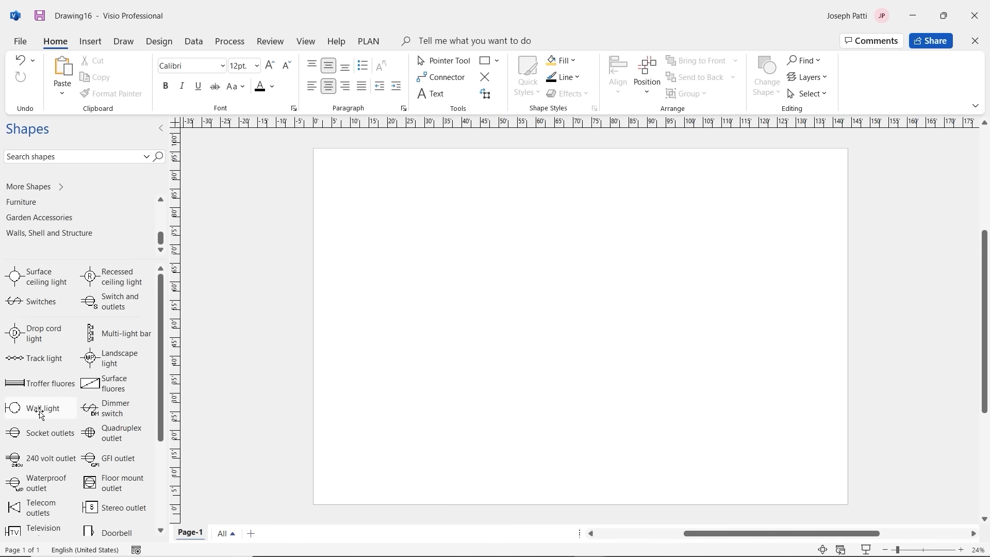
{"action": "scroll", "coordinate": [103, 207], "scroll_direction": "up", "scroll_amount": 2}
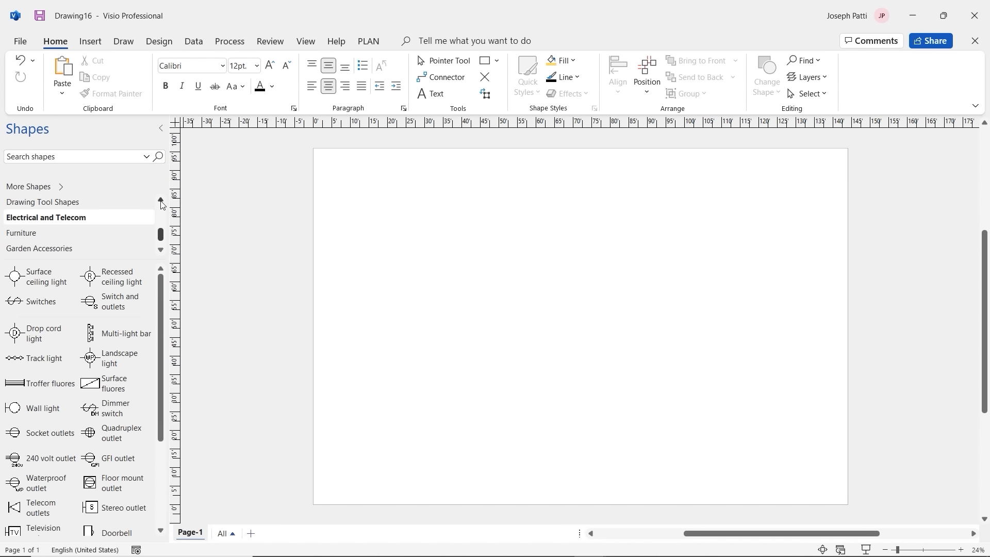
Step: Look through the Drawing Tool and Cabinets stencils, then show the Walls, Shell and Structure shapes
{"action": "left_click", "coordinate": [104, 202]}
{"action": "scroll", "coordinate": [103, 206], "scroll_direction": "down", "scroll_amount": 2}
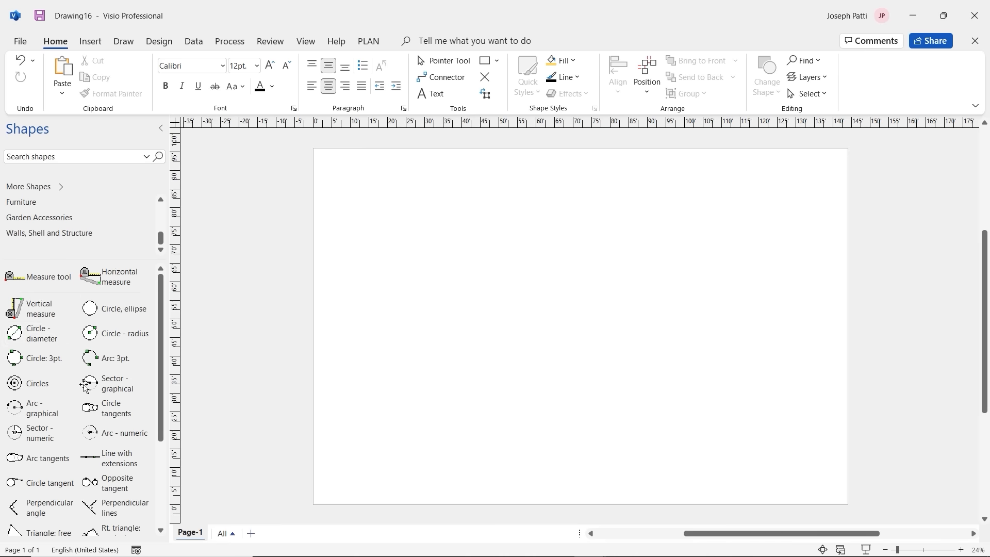
{"action": "left_click", "coordinate": [161, 200]}
{"action": "left_click", "coordinate": [160, 200]}
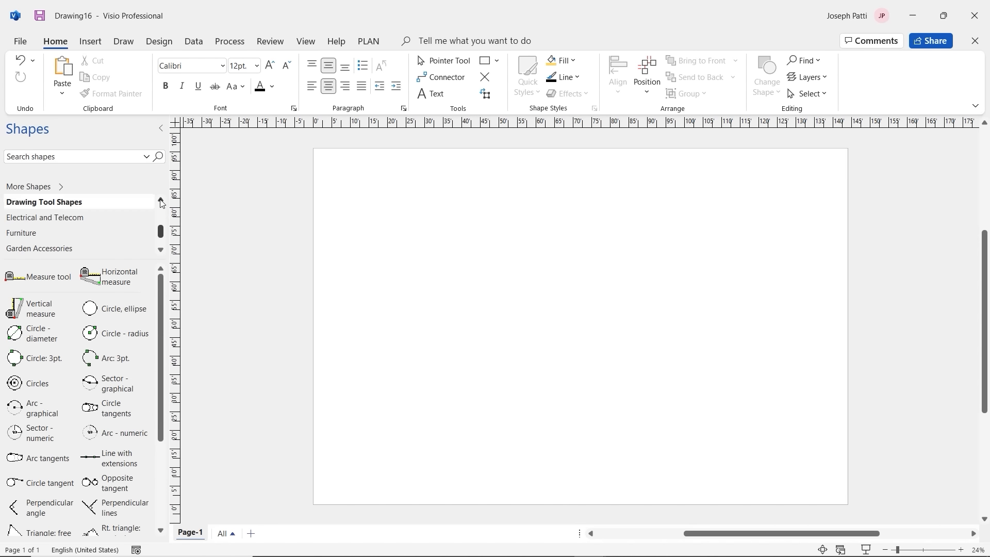
{"action": "left_click", "coordinate": [161, 201]}
{"action": "left_click", "coordinate": [161, 200]}
{"action": "left_click", "coordinate": [103, 205]}
{"action": "scroll", "coordinate": [103, 216], "scroll_direction": "down", "scroll_amount": 4}
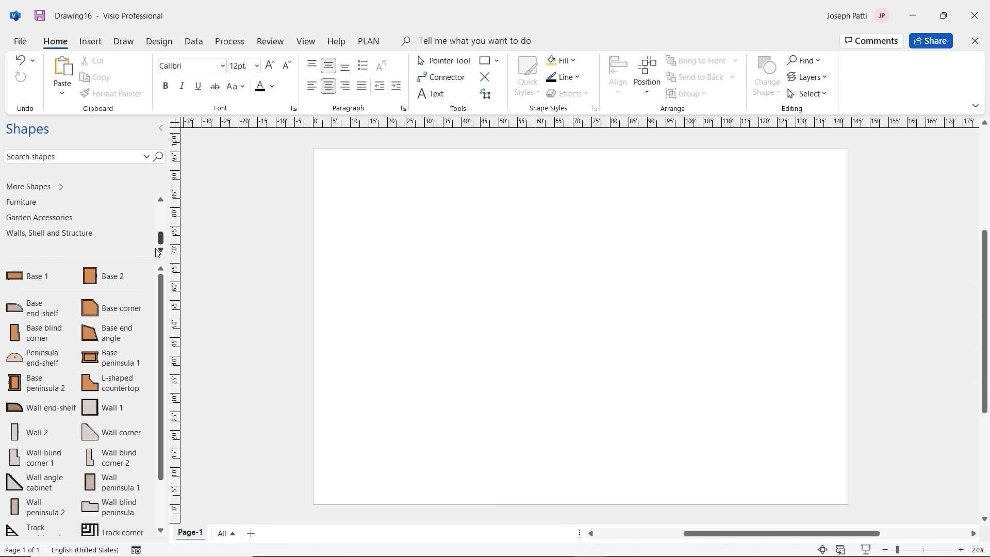
{"action": "left_click", "coordinate": [84, 234]}
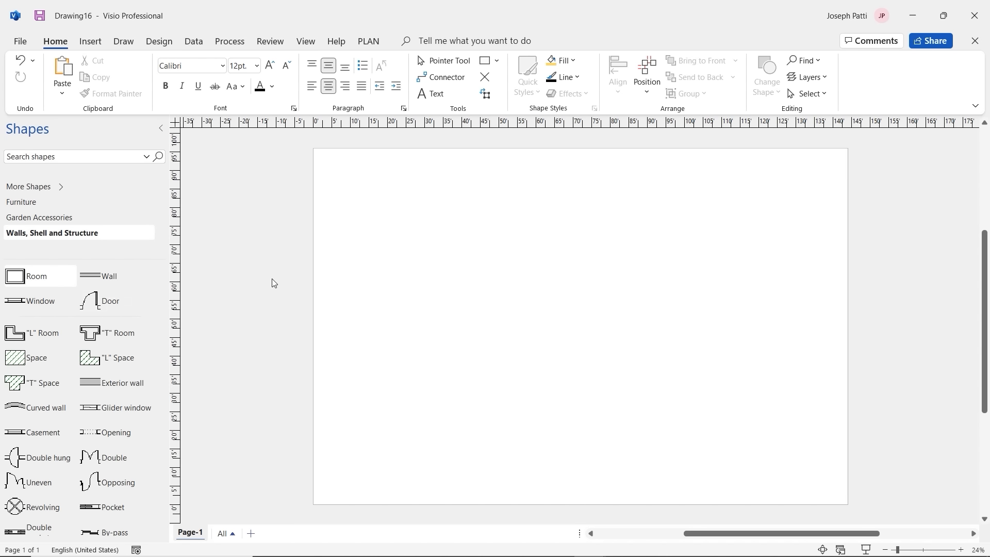
Step: Drop a Room onto the page and resize it to about 40 by 32 ft
{"action": "left_click_drag", "start_coordinate": [22, 280], "coordinate": [675, 391]}
{"action": "scroll", "coordinate": [707, 357], "scroll_direction": "up", "scroll_amount": 3}
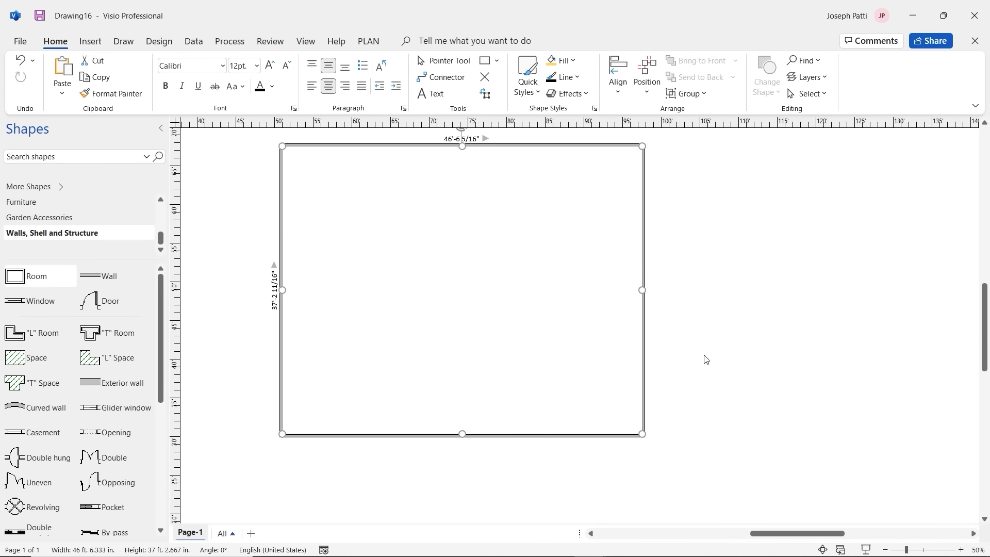
{"action": "left_click_drag", "start_coordinate": [642, 434], "coordinate": [581, 393]}
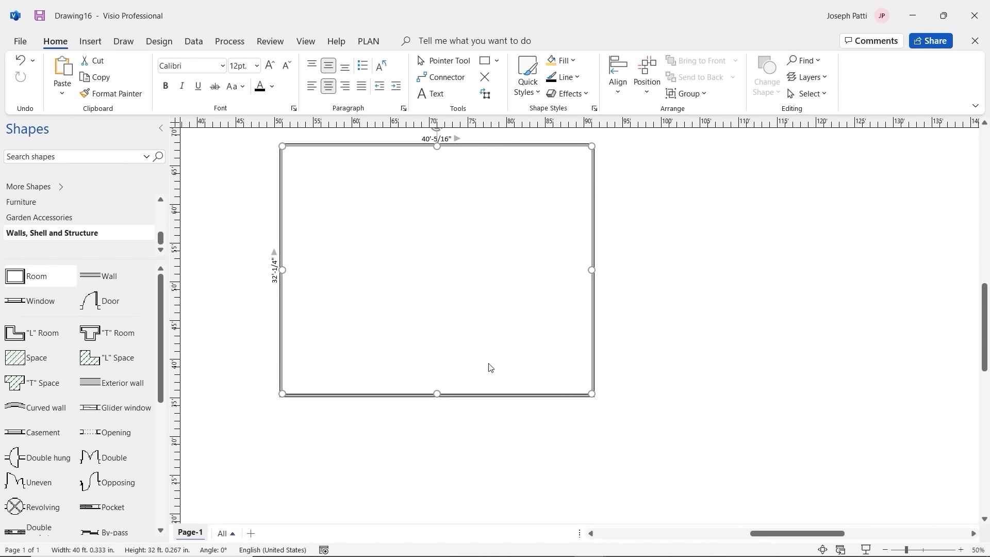
{"action": "left_click", "coordinate": [638, 256]}
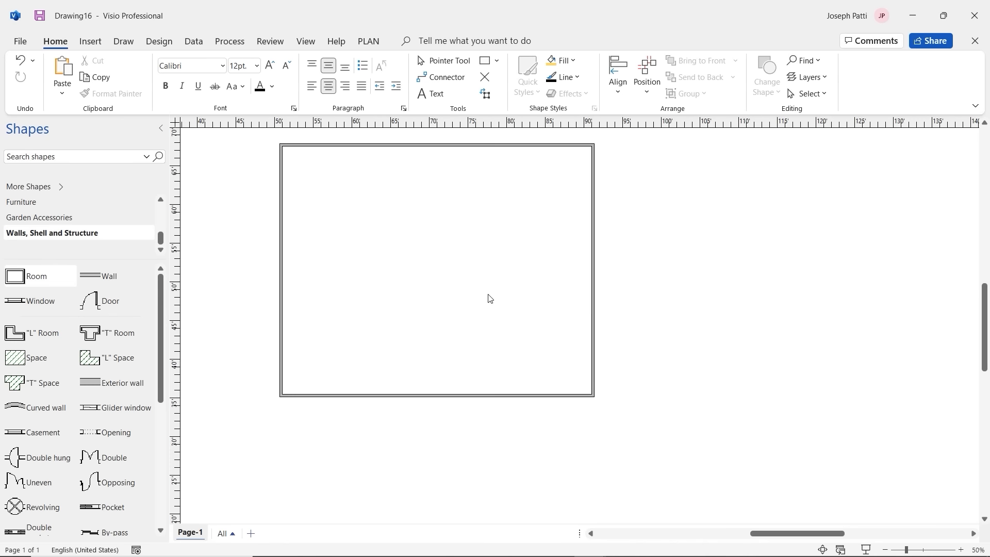
{"action": "left_click", "coordinate": [25, 360]}
Step: Add a Space inside the room and set its Space use to Kitchen
{"action": "left_click_drag", "start_coordinate": [24, 360], "coordinate": [422, 251]}
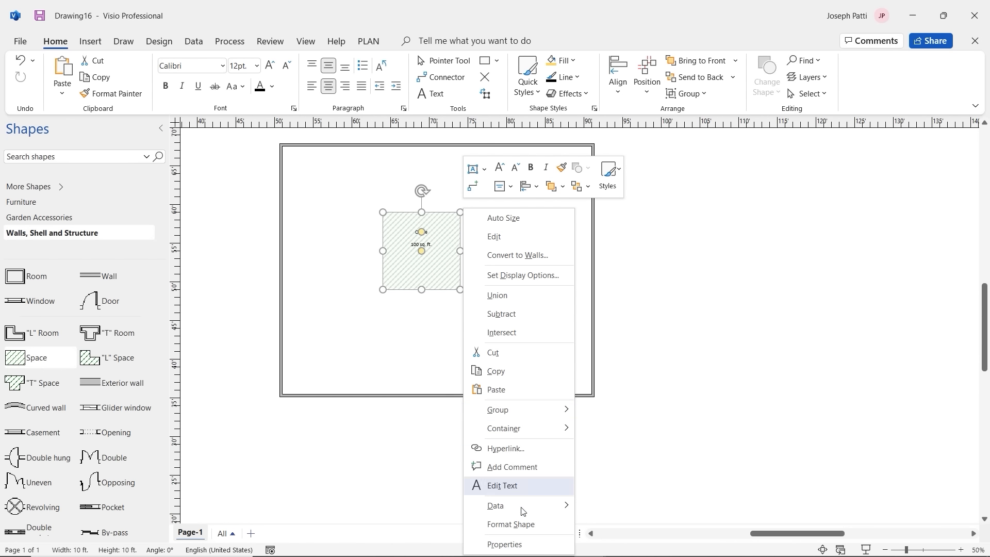
{"action": "left_click", "coordinate": [522, 545]}
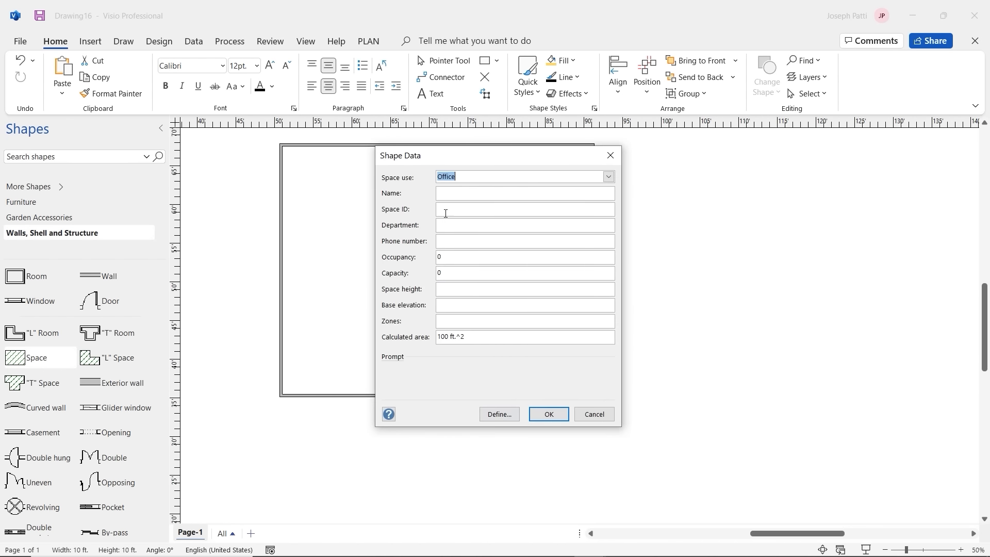
{"action": "type", "text": "Kitchen"}
{"action": "left_click", "coordinate": [549, 415]}
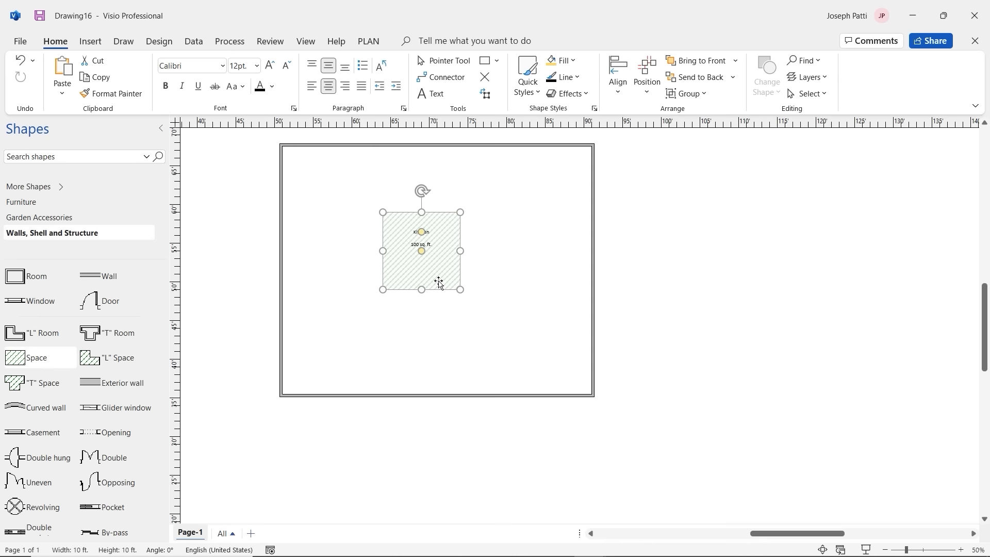
Step: Stretch the Kitchen space to all four walls so it reads 1282 sq. ft
{"action": "left_click_drag", "start_coordinate": [462, 291], "coordinate": [565, 364]}
{"action": "left_click_drag", "start_coordinate": [566, 307], "coordinate": [592, 306]}
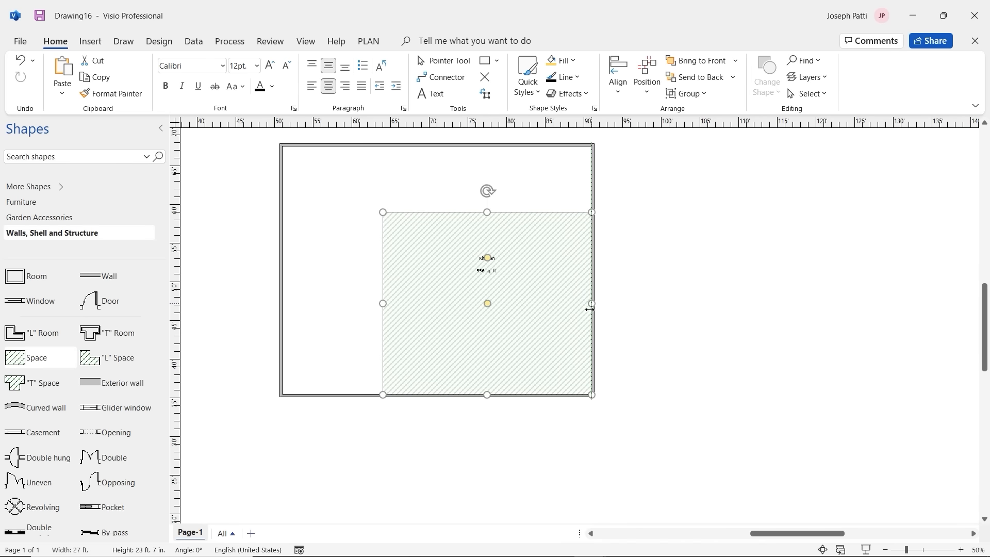
{"action": "left_click_drag", "start_coordinate": [487, 212], "coordinate": [487, 147]}
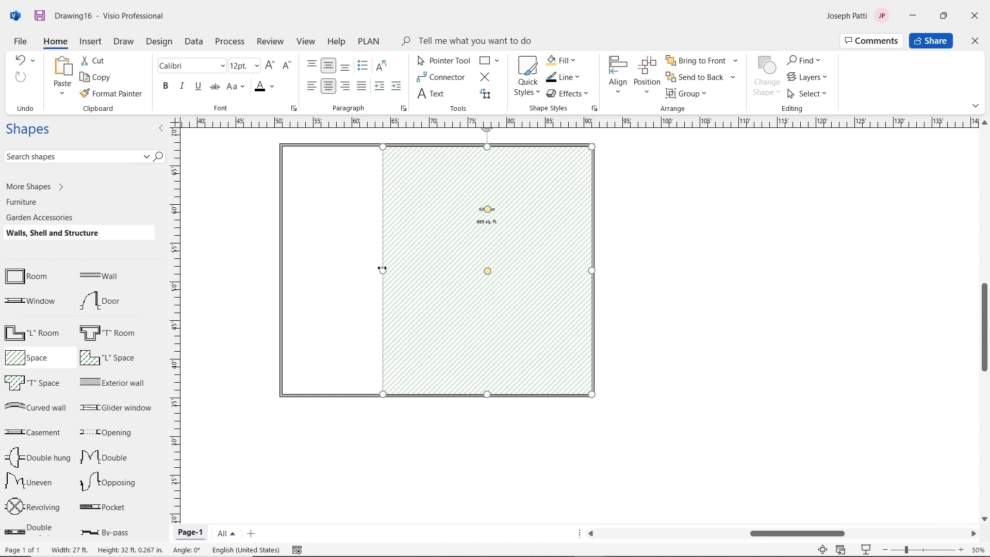
{"action": "left_click_drag", "start_coordinate": [381, 270], "coordinate": [284, 265]}
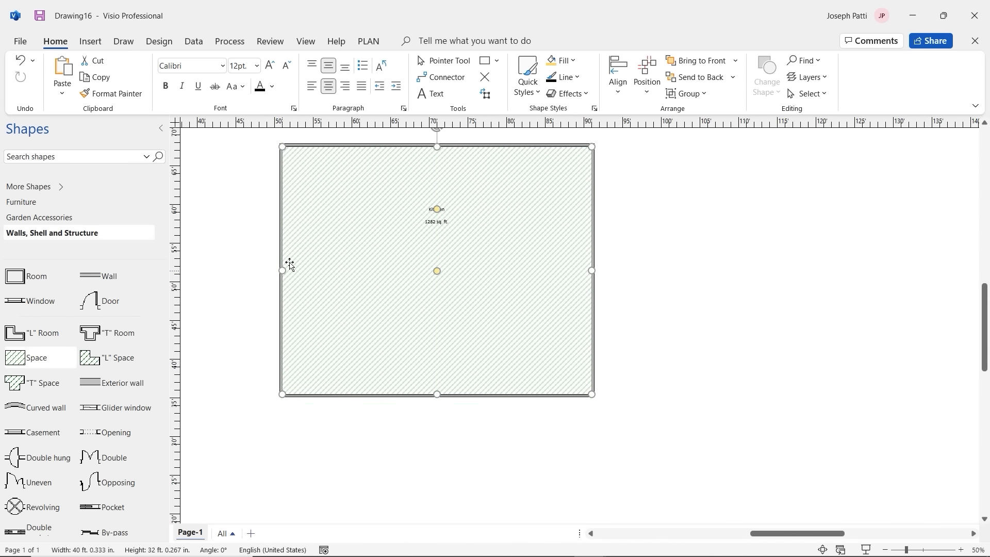
{"action": "key", "text": "Escape"}
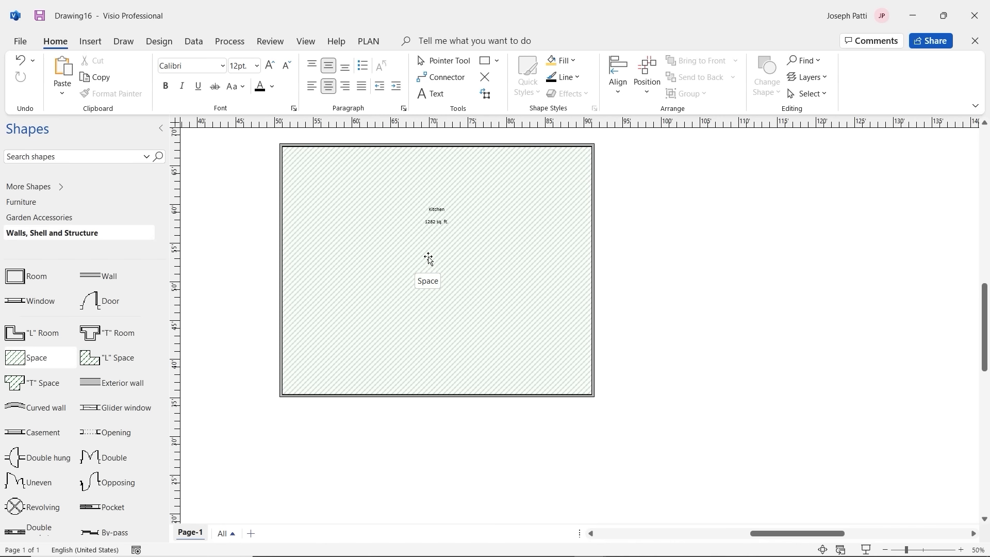
Step: Browse the Furniture and Bath and Kitchen Plan stencils, then show the Cabinets shapes from the top
{"action": "left_click", "coordinate": [39, 206]}
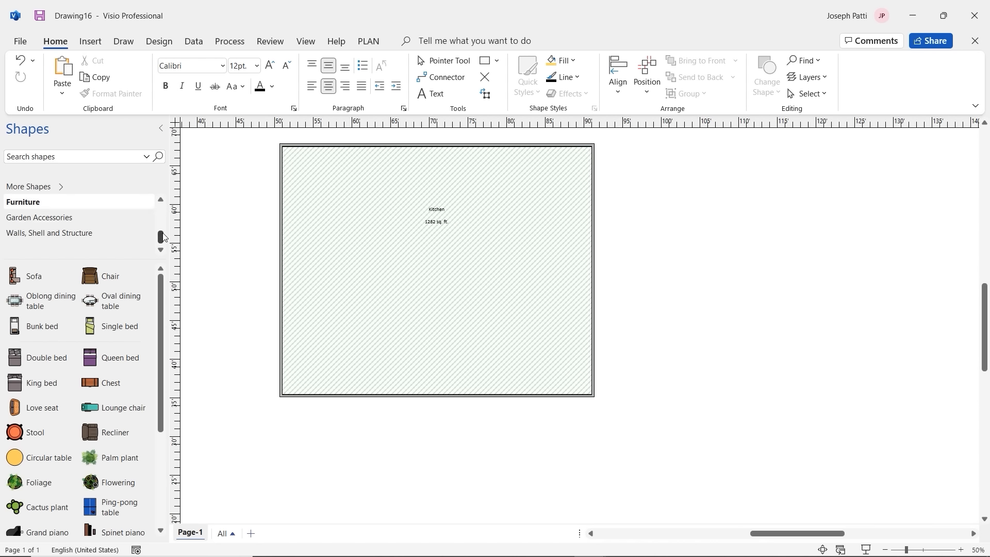
{"action": "left_click_drag", "start_coordinate": [163, 236], "coordinate": [163, 218]}
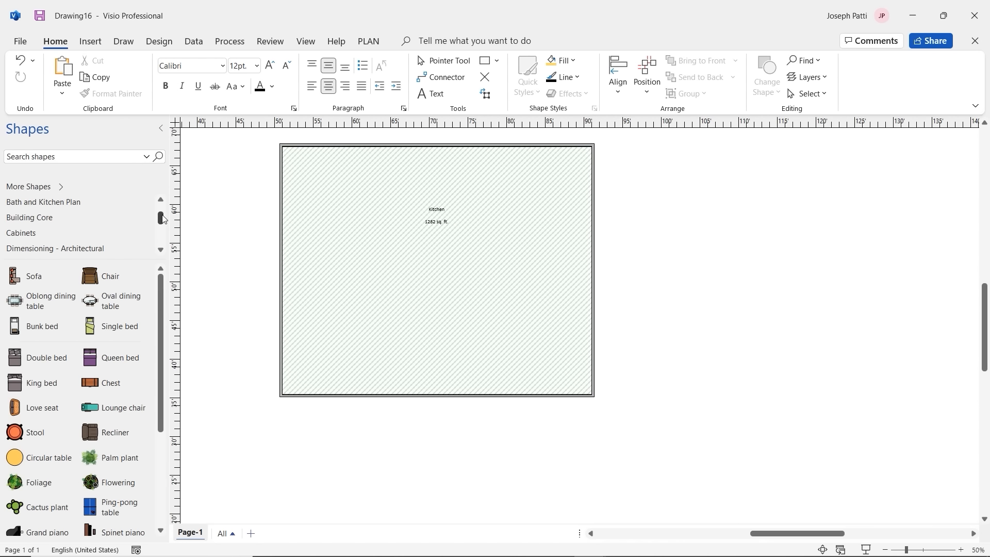
{"action": "left_click", "coordinate": [65, 205]}
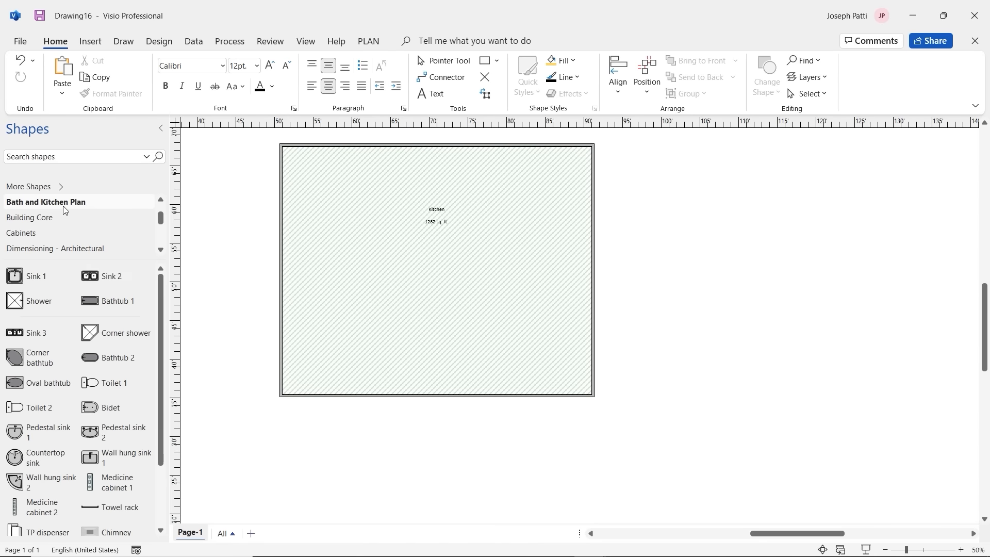
{"action": "scroll", "coordinate": [64, 208], "scroll_direction": "down", "scroll_amount": 1}
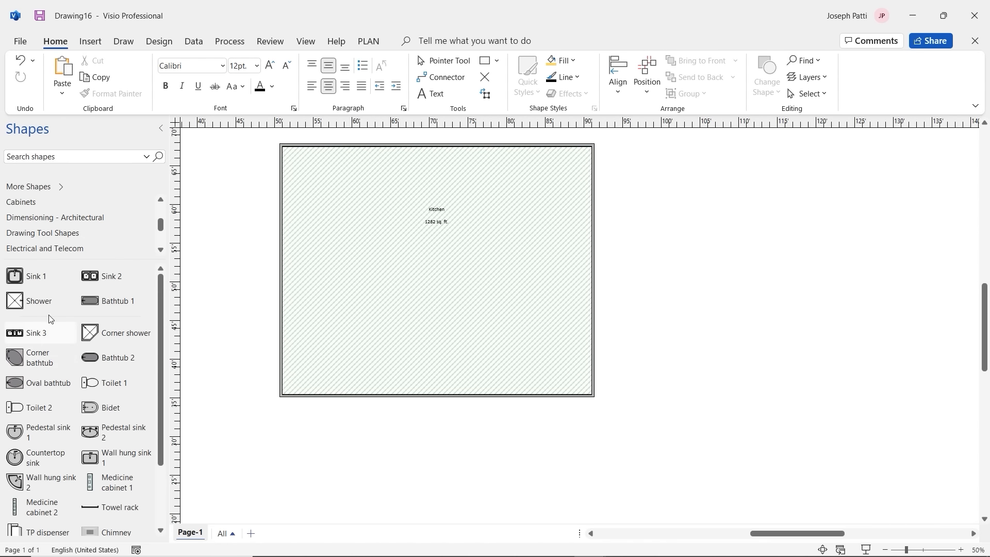
{"action": "scroll", "coordinate": [77, 243], "scroll_direction": "down", "scroll_amount": 2}
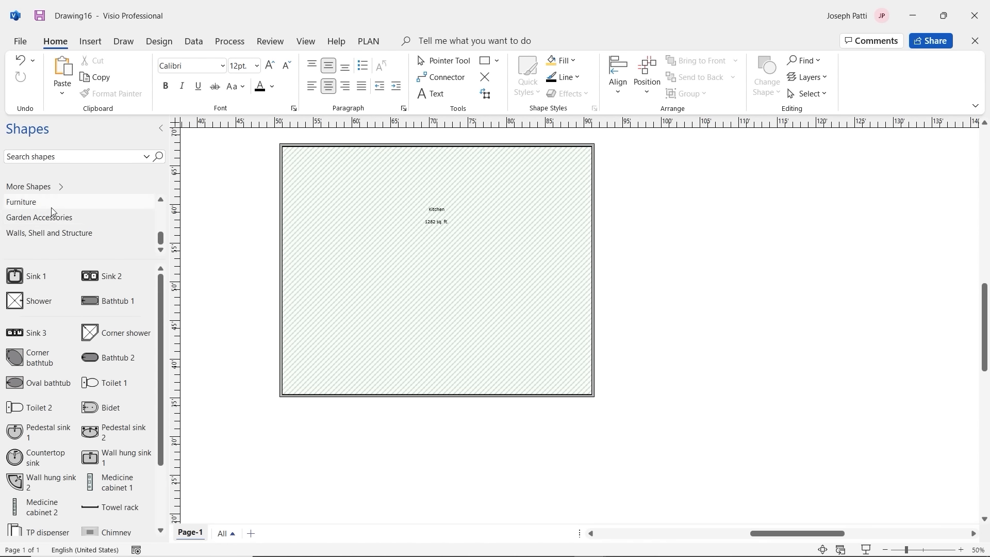
{"action": "left_click_drag", "start_coordinate": [159, 237], "coordinate": [157, 219]}
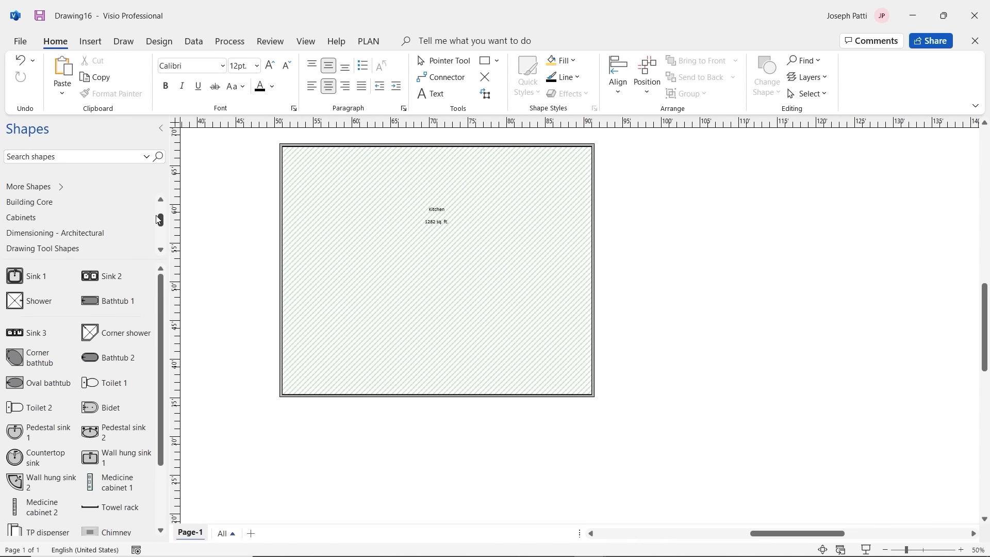
{"action": "left_click", "coordinate": [60, 219]}
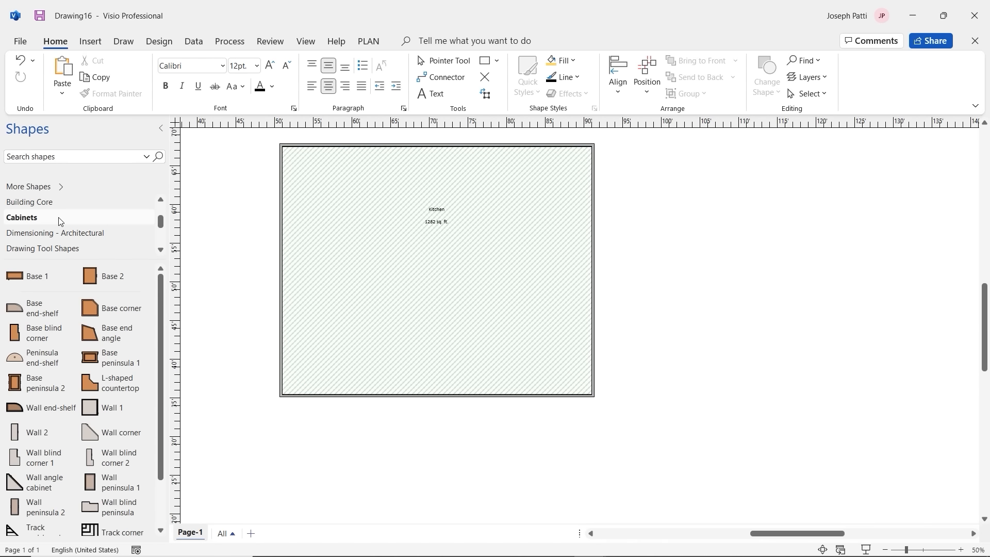
{"action": "scroll", "coordinate": [60, 221], "scroll_direction": "down", "scroll_amount": 2}
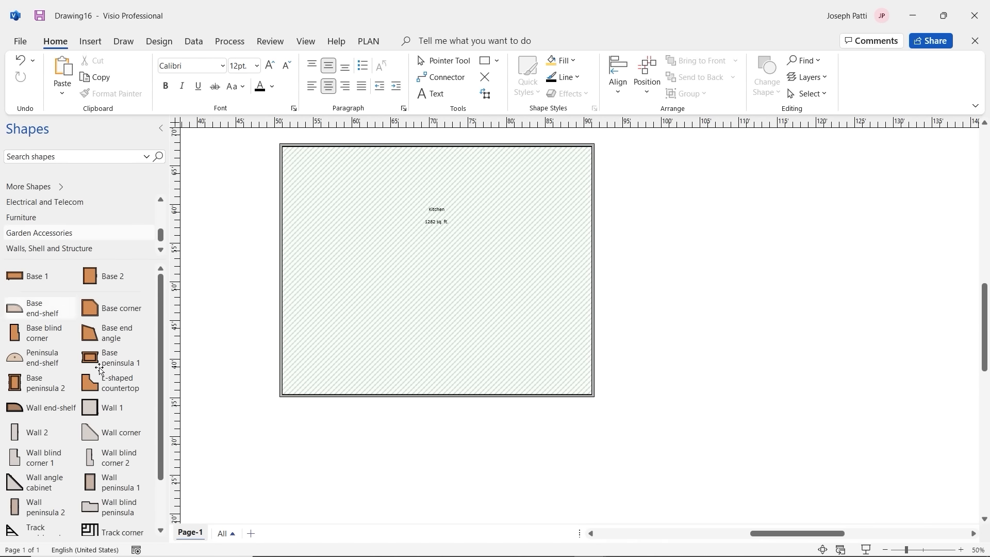
{"action": "scroll", "coordinate": [73, 424], "scroll_direction": "down", "scroll_amount": 2}
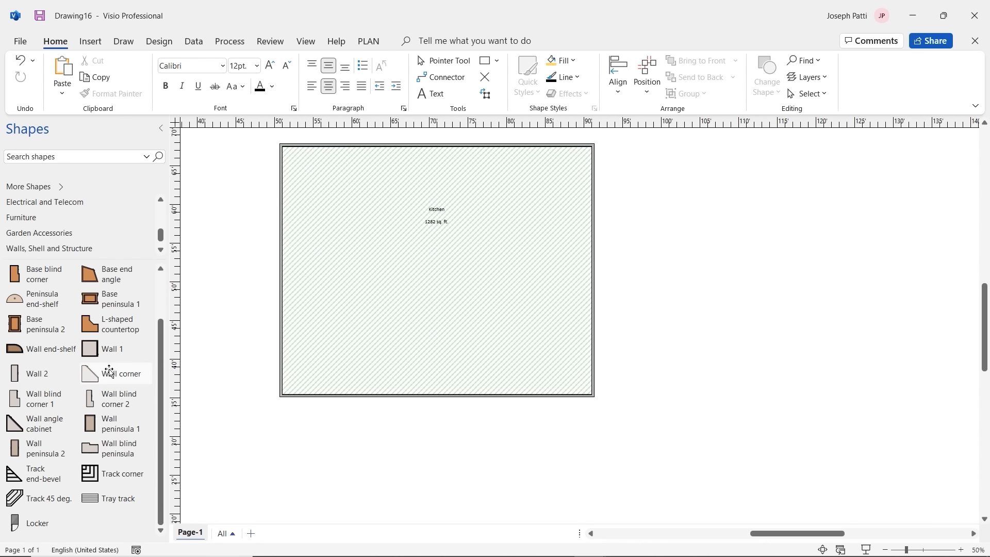
{"action": "scroll", "coordinate": [82, 375], "scroll_direction": "up", "scroll_amount": 1}
{"action": "scroll", "coordinate": [83, 375], "scroll_direction": "up", "scroll_amount": 1}
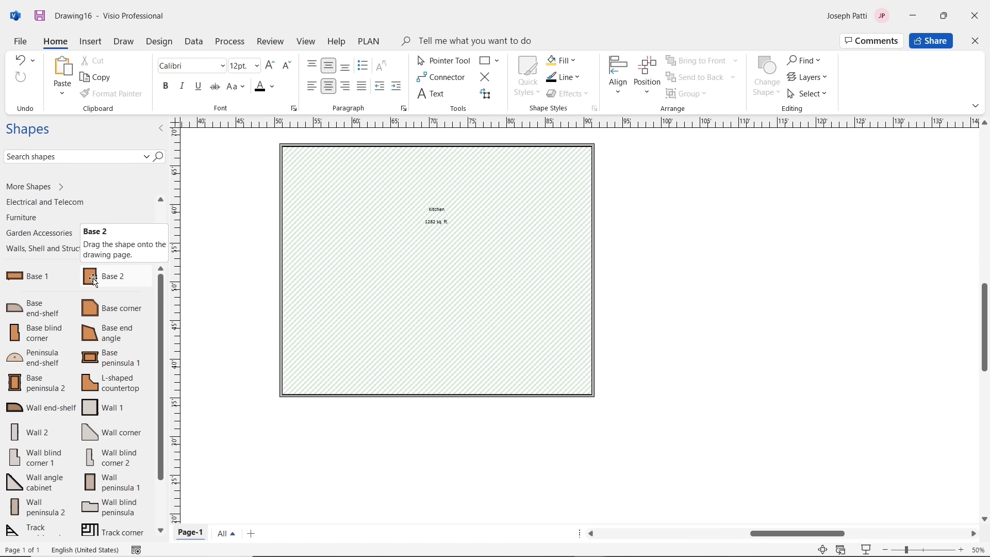
Step: Place a Base 2 cabinet in the kitchen's top-left corner and rotate it -90°
{"action": "left_click_drag", "start_coordinate": [93, 280], "coordinate": [341, 170]}
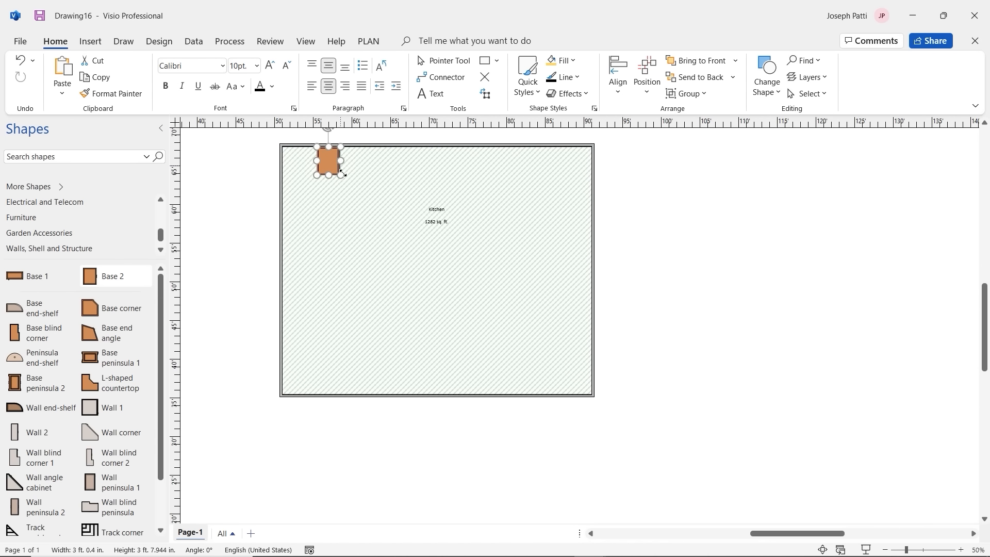
{"action": "left_click", "coordinate": [386, 203]}
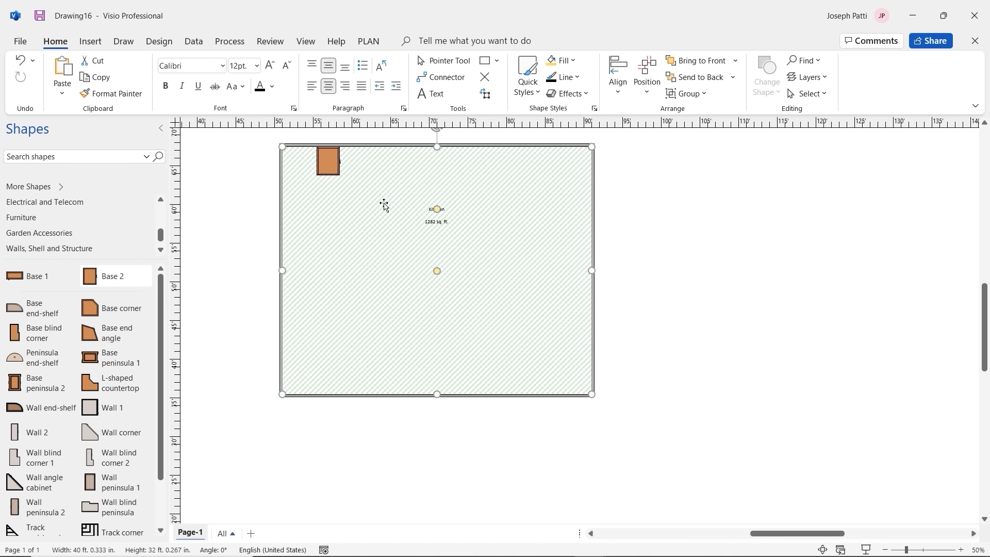
{"action": "left_click", "coordinate": [333, 151]}
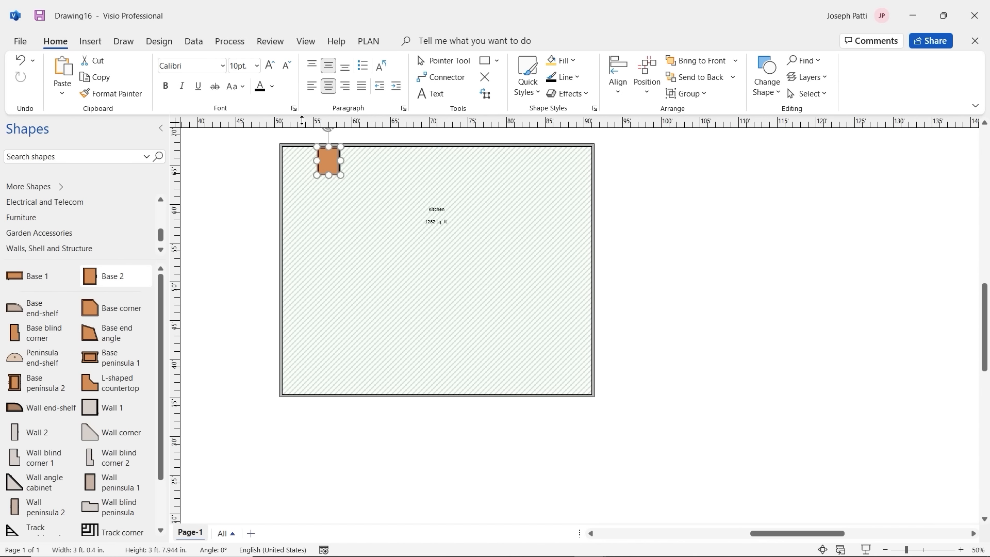
{"action": "left_click_drag", "start_coordinate": [328, 129], "coordinate": [325, 156]}
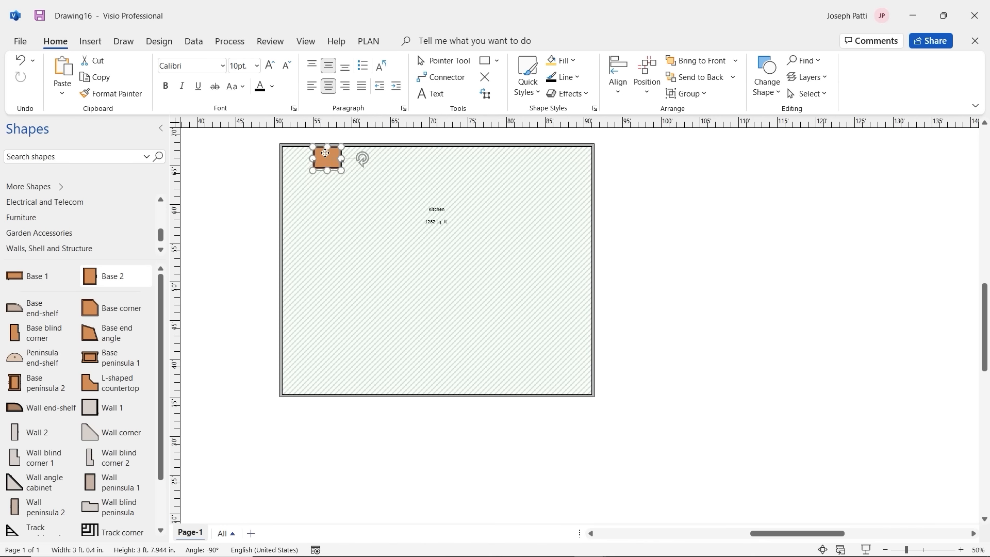
{"action": "left_click", "coordinate": [346, 180]}
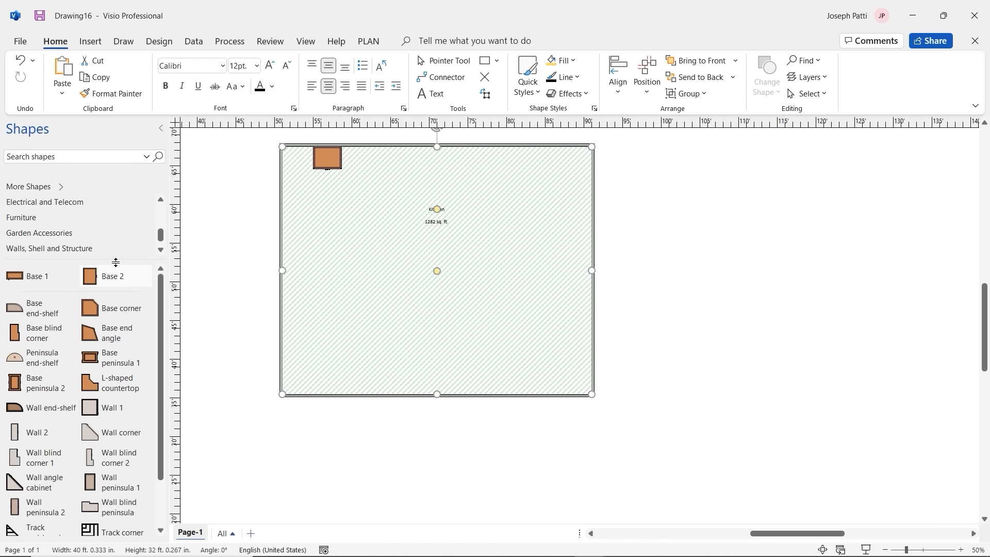
Step: Add a 7 ft 5 in wide Base 1 cabinet along the top wall beside it
{"action": "mouse_move", "coordinate": [102, 280]}
{"action": "left_mouse_down"}
{"action": "mouse_move", "coordinate": [188, 270]}
{"action": "mouse_move", "coordinate": [111, 279]}
{"action": "left_mouse_up"}
{"action": "left_click_drag", "start_coordinate": [27, 278], "coordinate": [420, 157]}
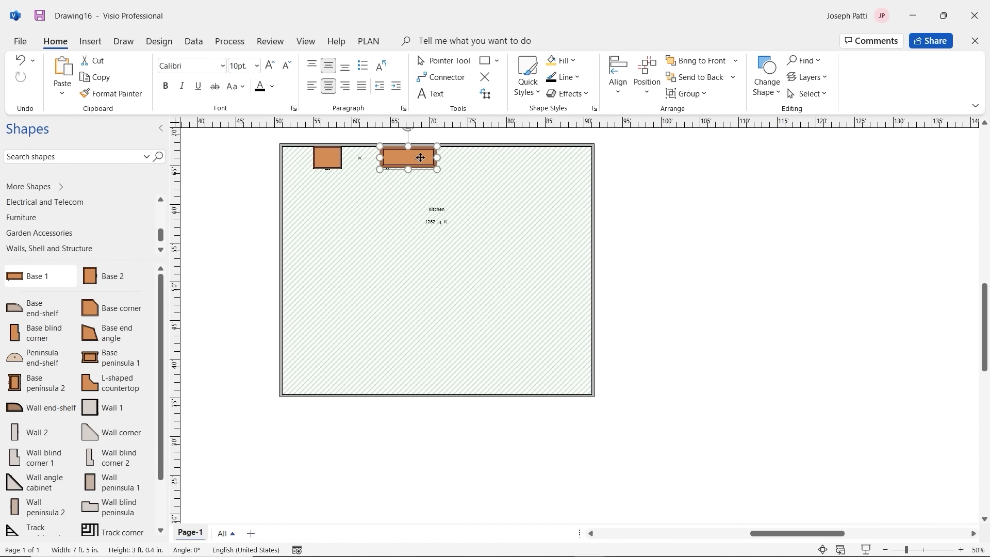
{"action": "left_click", "coordinate": [362, 193]}
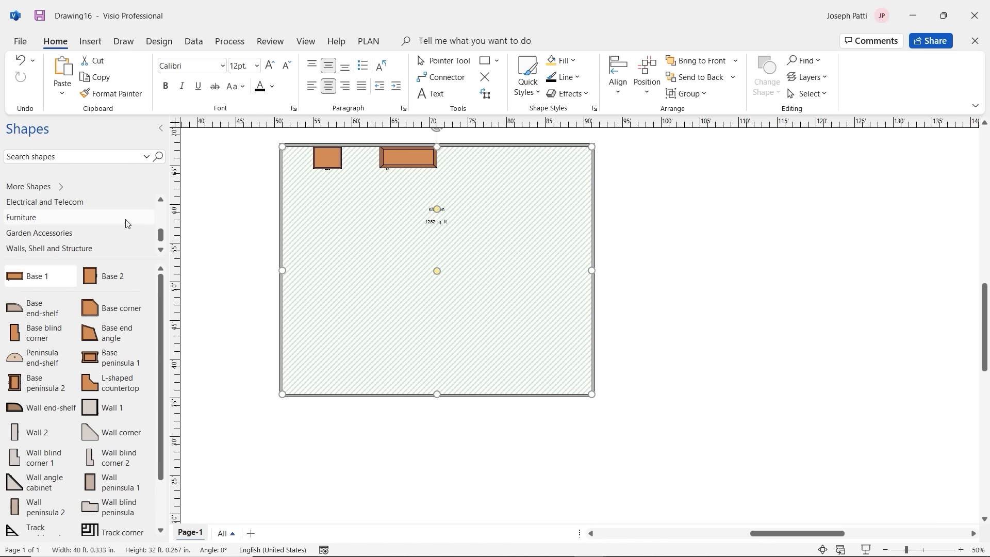
Step: Drop a Sink 2 double sink between the two base cabinets on the top wall
{"action": "left_click_drag", "start_coordinate": [161, 235], "coordinate": [163, 212]}
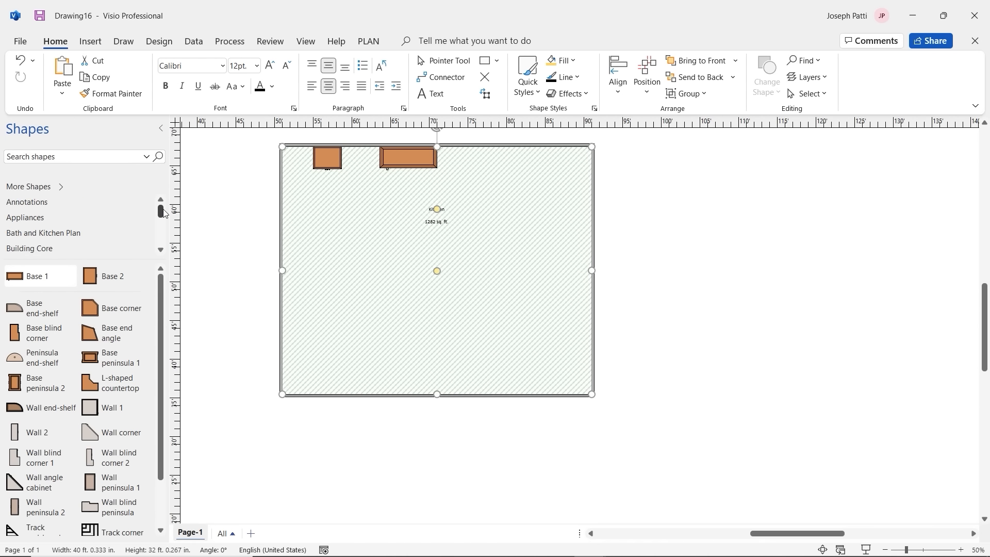
{"action": "scroll", "coordinate": [82, 240], "scroll_direction": "down", "scroll_amount": 5}
{"action": "scroll", "coordinate": [101, 235], "scroll_direction": "up", "scroll_amount": 3}
{"action": "scroll", "coordinate": [67, 219], "scroll_direction": "up", "scroll_amount": 3}
{"action": "left_click", "coordinate": [64, 206]}
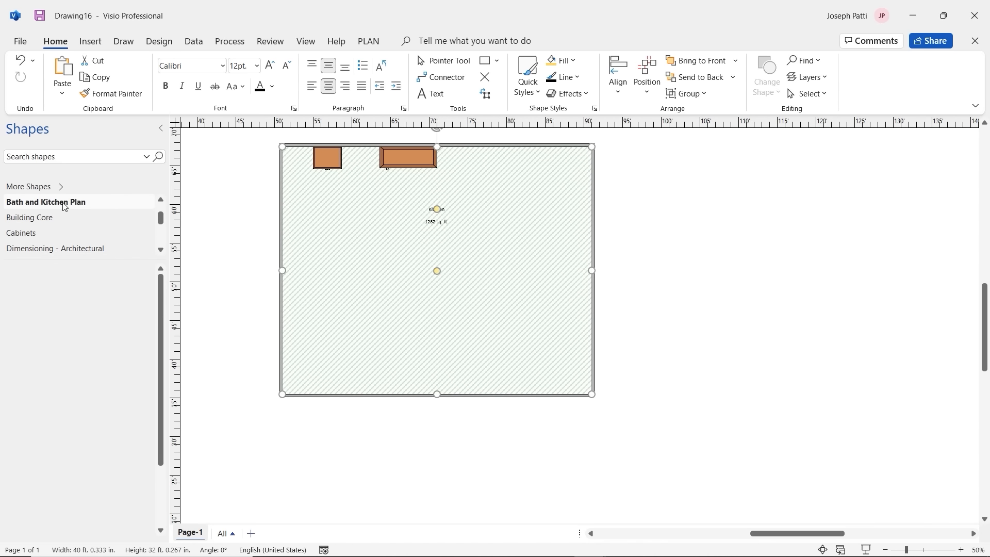
{"action": "scroll", "coordinate": [61, 227], "scroll_direction": "down", "scroll_amount": 3}
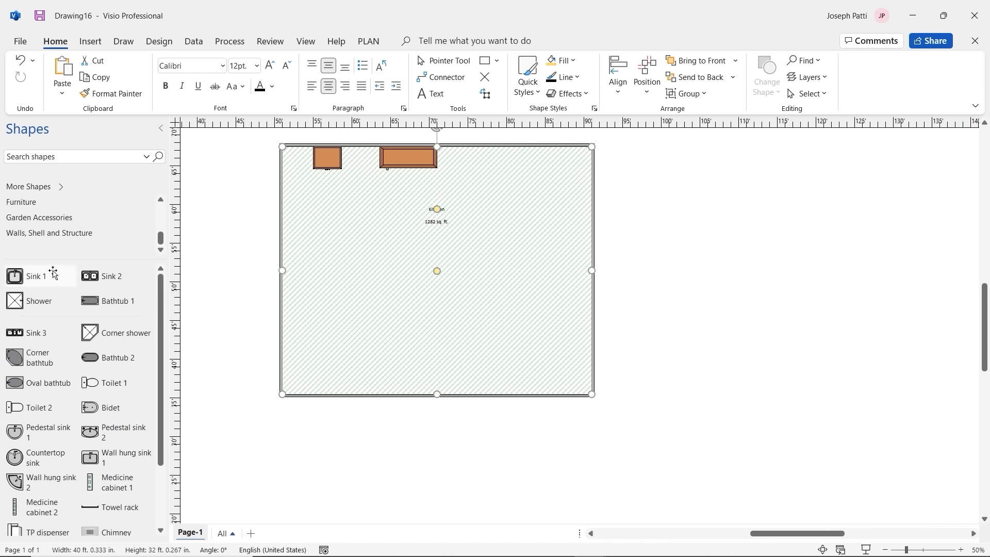
{"action": "left_click_drag", "start_coordinate": [107, 274], "coordinate": [369, 164]}
{"action": "left_click", "coordinate": [359, 219]}
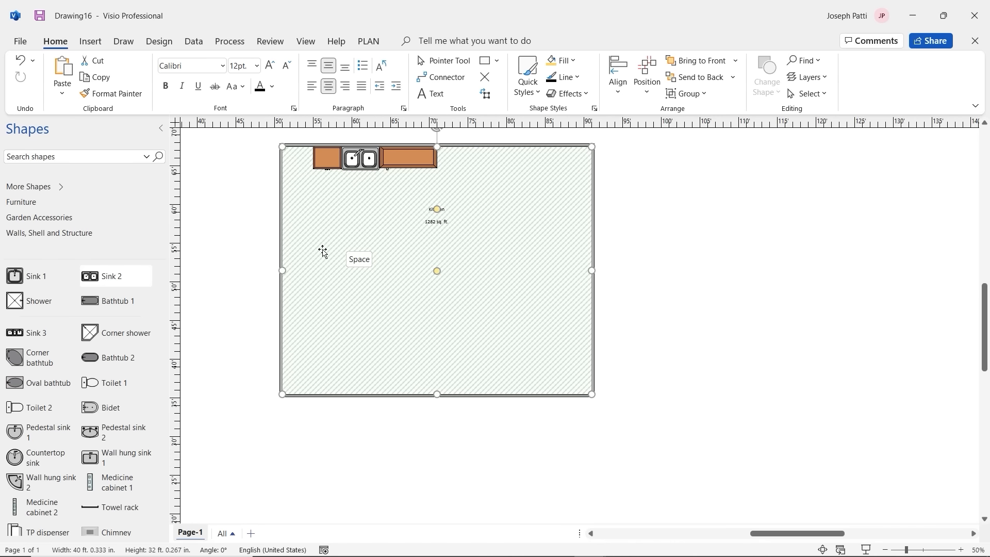
{"action": "scroll", "coordinate": [81, 354], "scroll_direction": "down", "scroll_amount": 3}
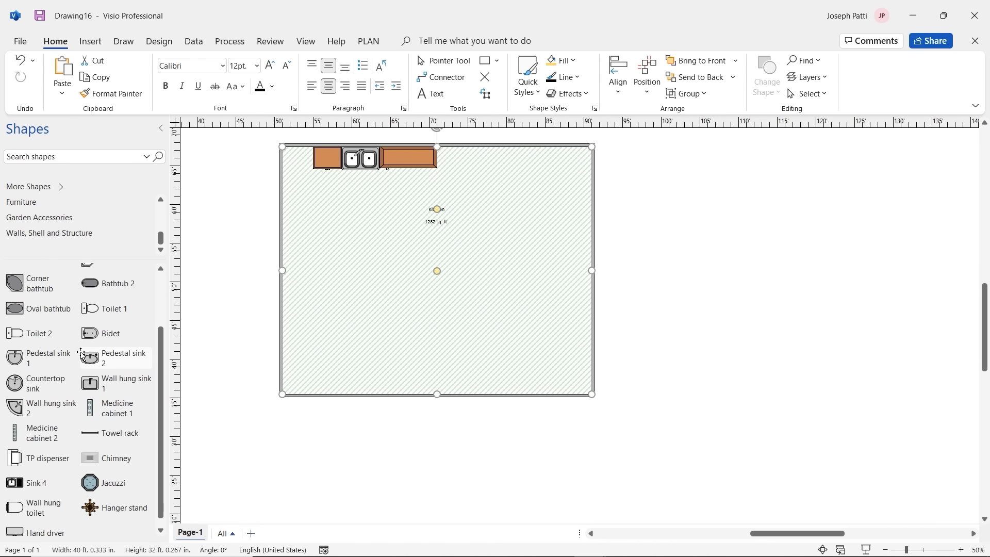
{"action": "scroll", "coordinate": [81, 354], "scroll_direction": "down", "scroll_amount": 1}
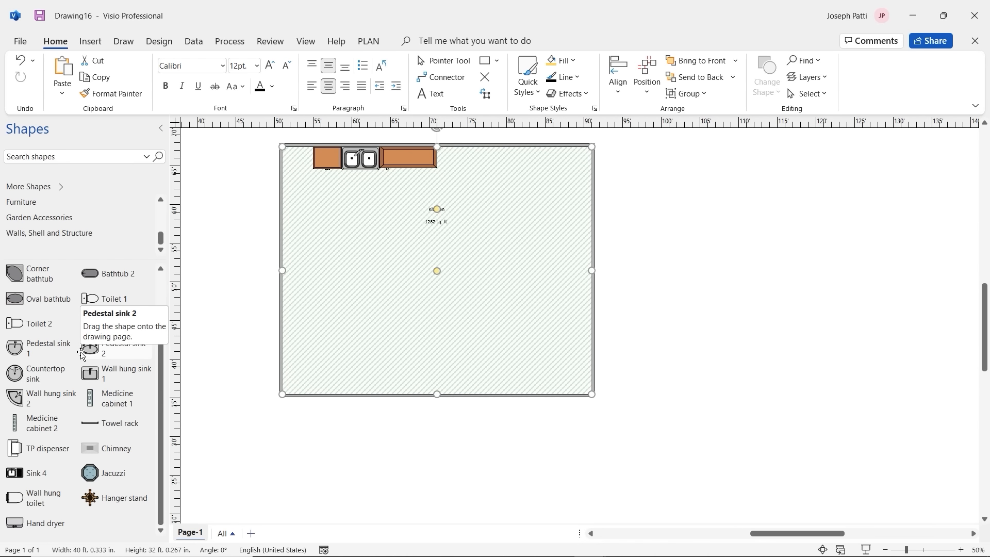
{"action": "scroll", "coordinate": [81, 355], "scroll_direction": "up", "scroll_amount": 3}
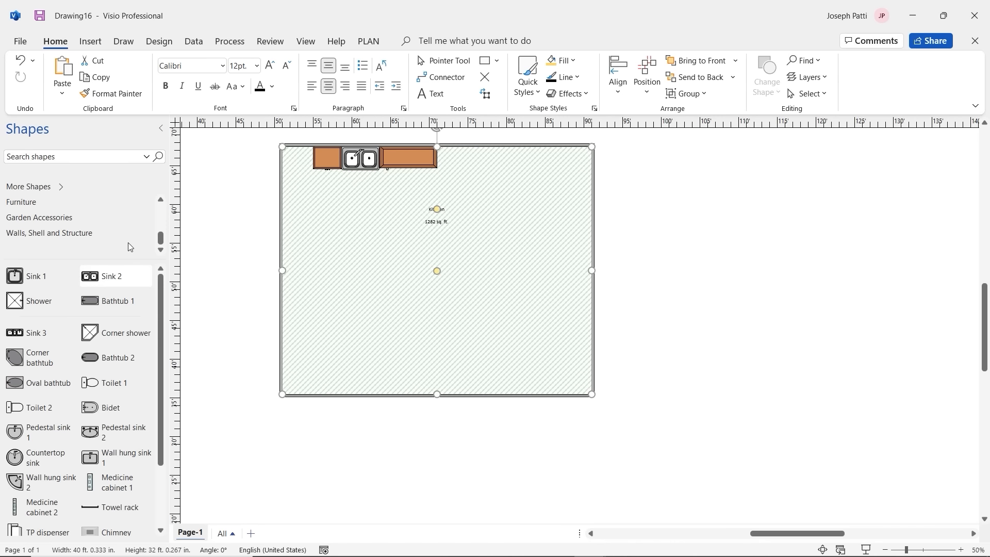
{"action": "left_click", "coordinate": [87, 156]}
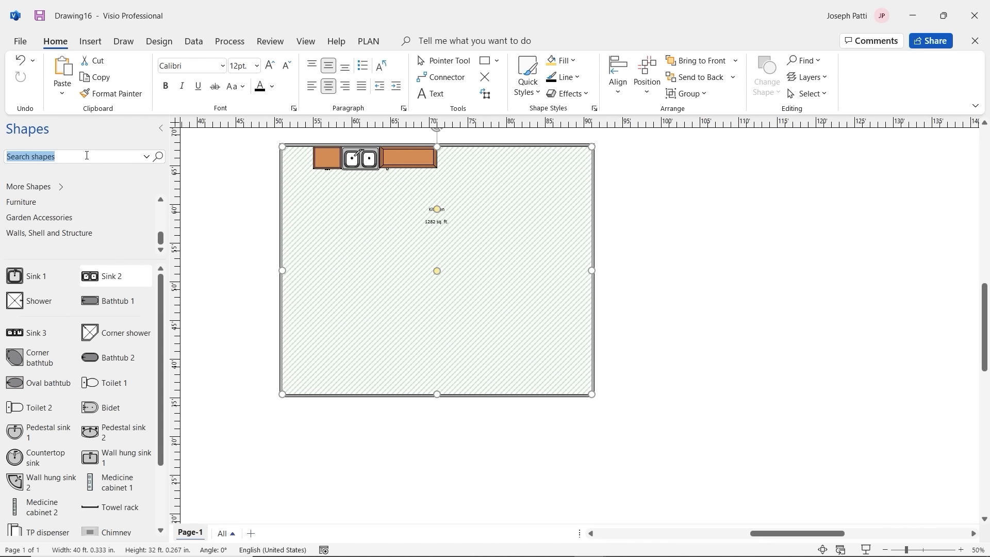
Step: Search for 'stove' and place a Range about 6 ft wide right of the counters
{"action": "type", "text": "stove"}
{"action": "key", "text": "Return"}
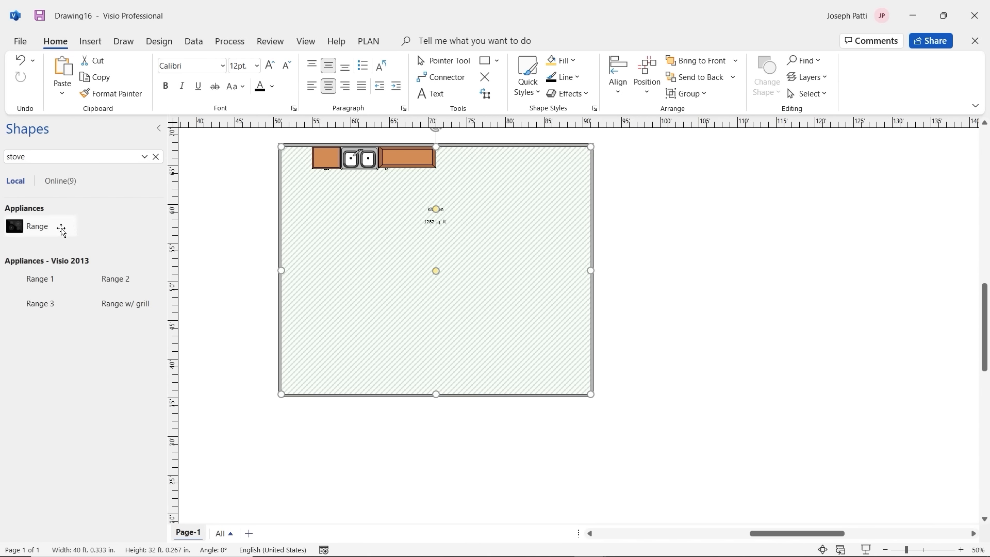
{"action": "left_click_drag", "start_coordinate": [34, 227], "coordinate": [430, 233]}
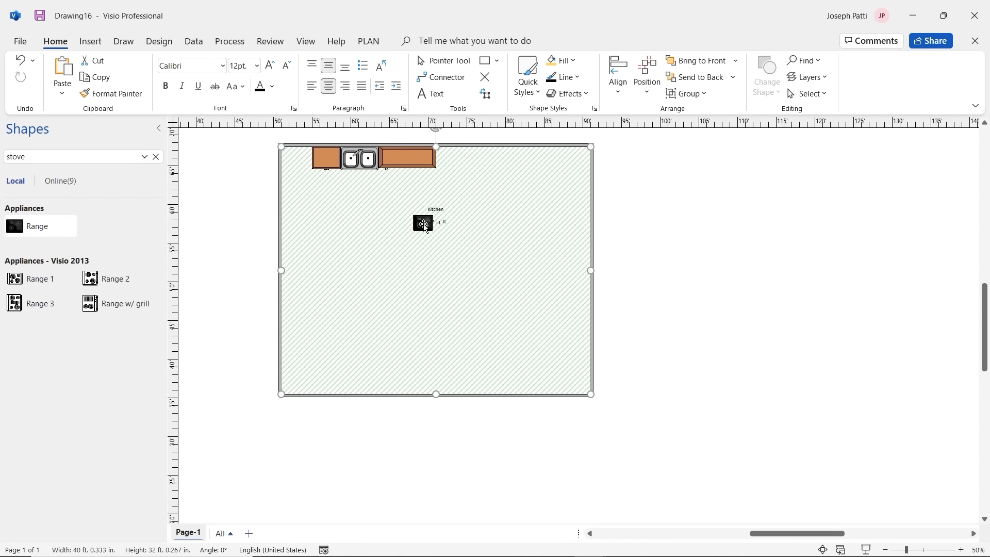
{"action": "left_click", "coordinate": [419, 224]}
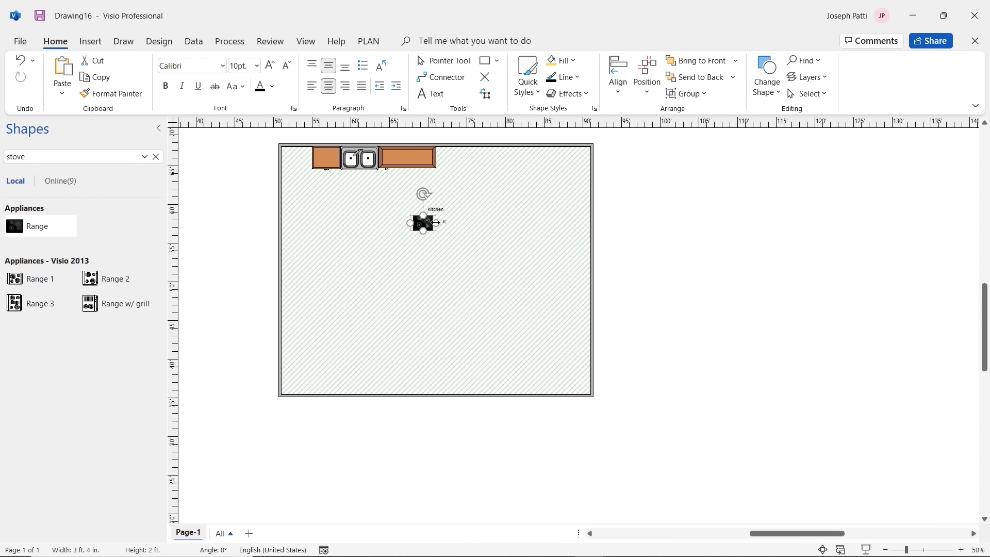
{"action": "left_click_drag", "start_coordinate": [437, 222], "coordinate": [465, 157]}
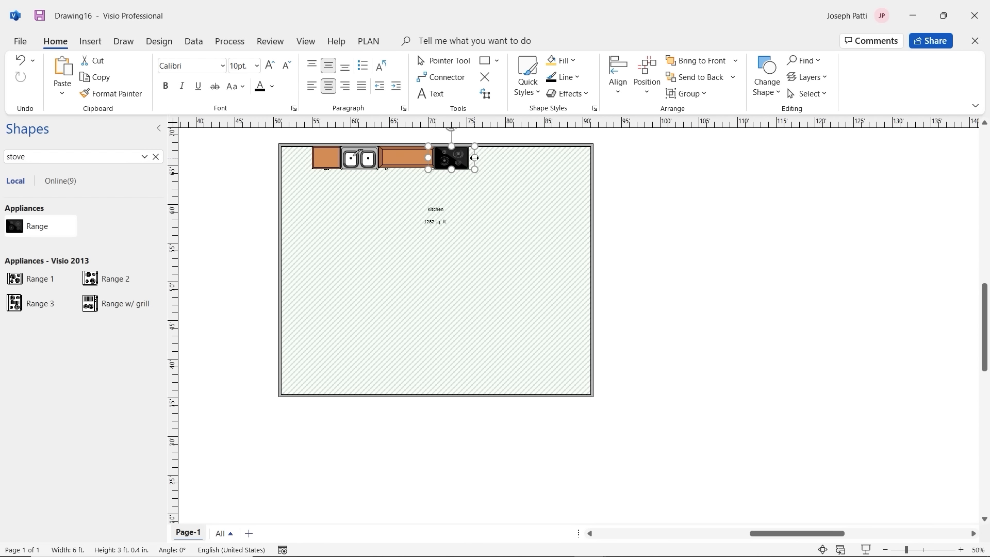
{"action": "left_click", "coordinate": [413, 254]}
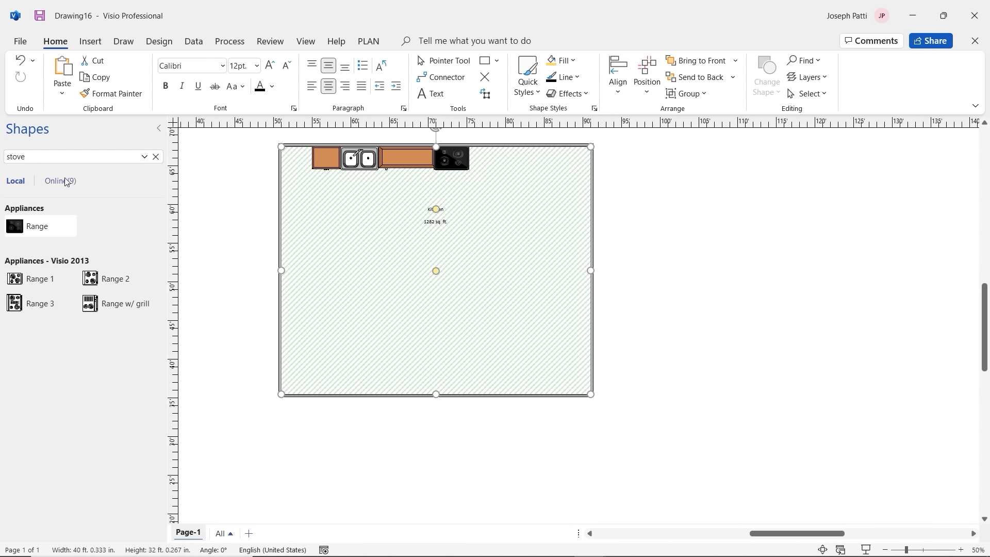
{"action": "left_click", "coordinate": [156, 157]}
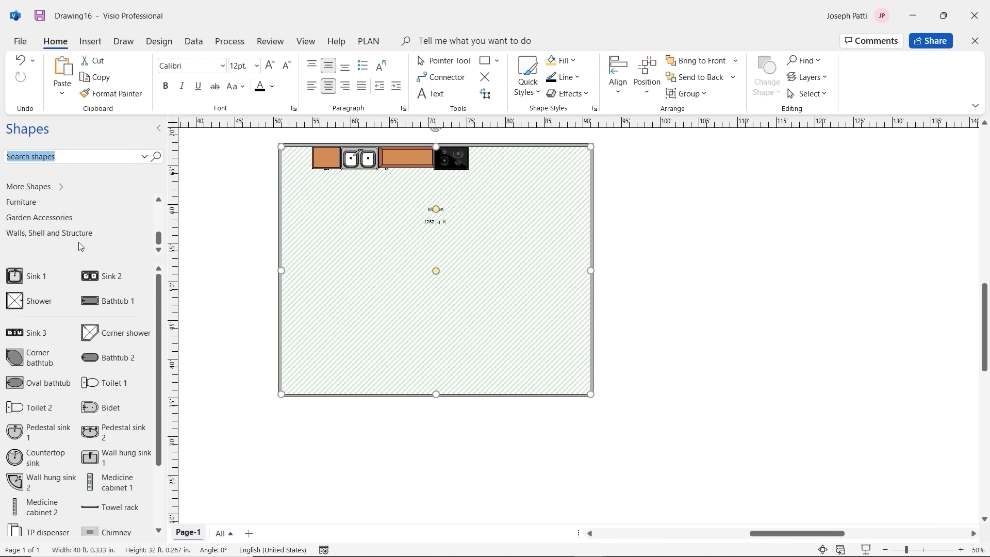
Step: Search shapes for 'table' and open the Office Furniture table results
{"action": "left_click", "coordinate": [63, 207]}
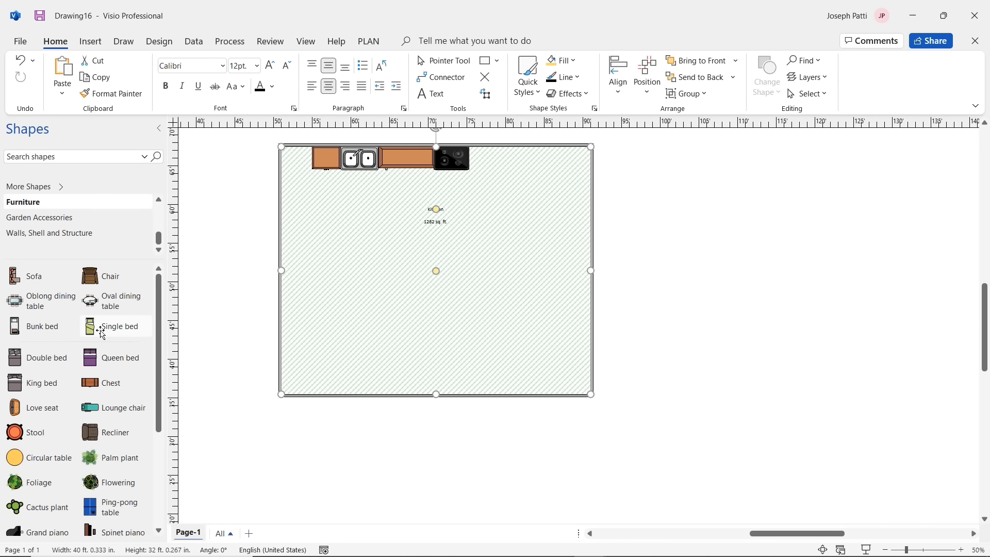
{"action": "scroll", "coordinate": [101, 333], "scroll_direction": "down", "scroll_amount": 4}
{"action": "scroll", "coordinate": [101, 333], "scroll_direction": "up", "scroll_amount": 4}
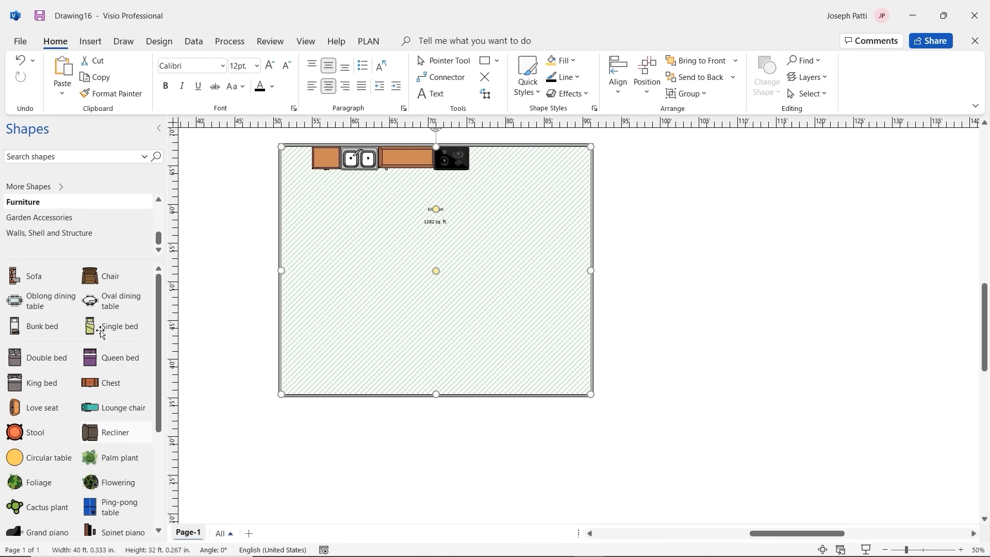
{"action": "left_click", "coordinate": [72, 157]}
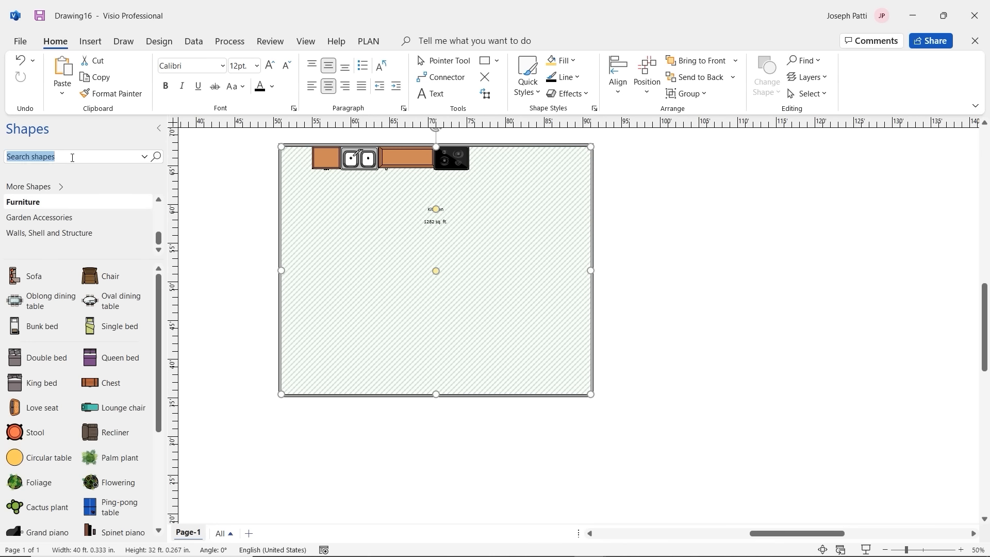
{"action": "type", "text": "table"}
{"action": "key", "text": "Return"}
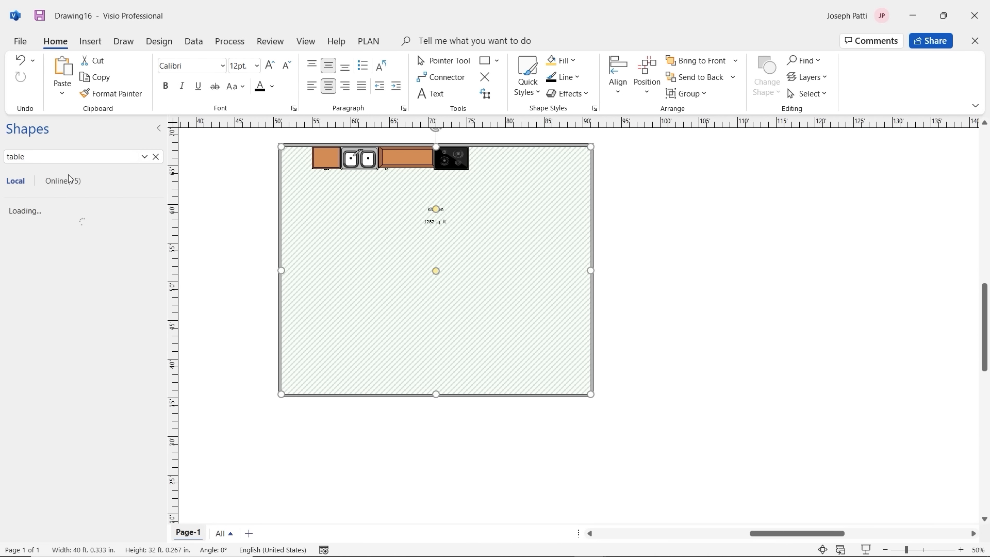
{"action": "scroll", "coordinate": [90, 327], "scroll_direction": "down", "scroll_amount": 3}
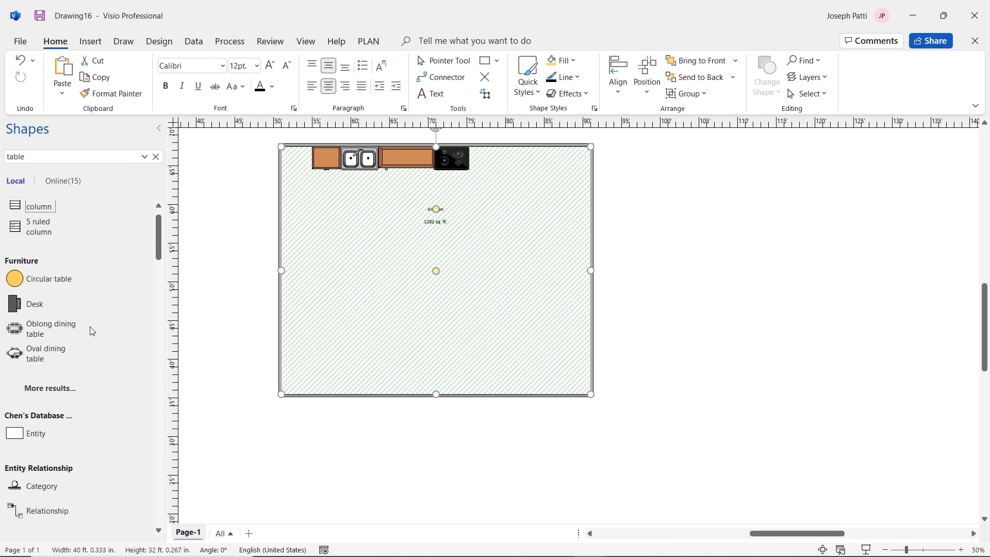
{"action": "scroll", "coordinate": [90, 327], "scroll_direction": "down", "scroll_amount": 6}
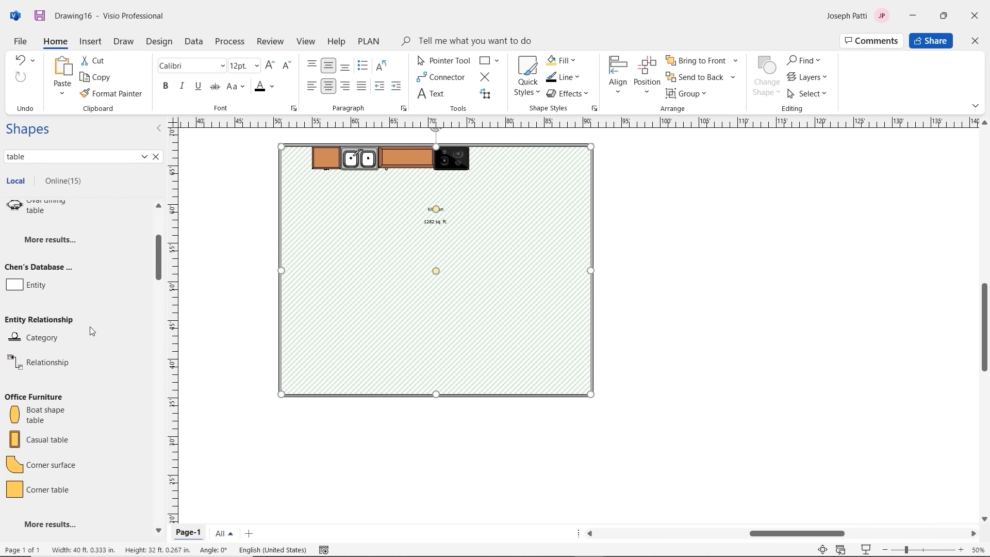
{"action": "left_click", "coordinate": [42, 366]}
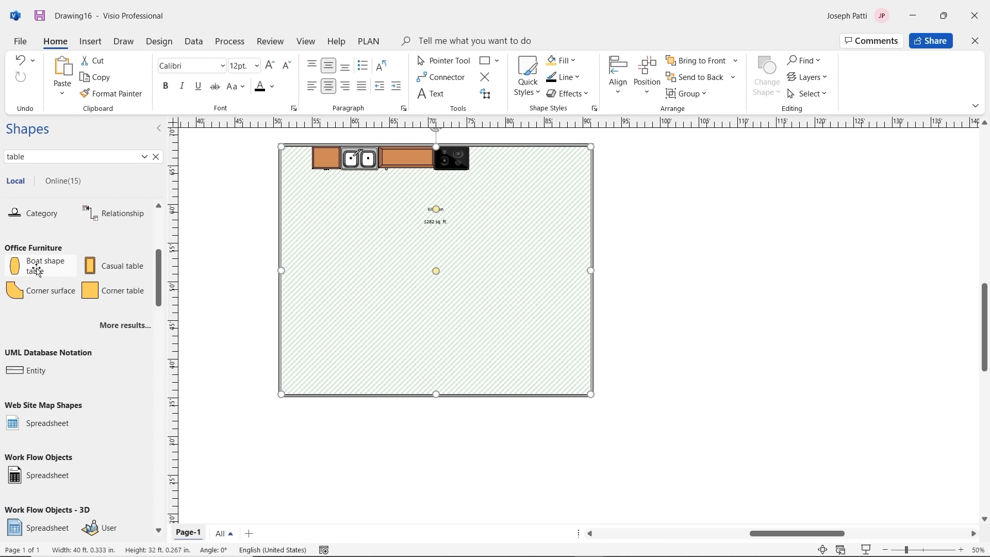
Step: Place a boat-shaped table in the kitchen's left half, rotated -90° and enlarged
{"action": "left_click_drag", "start_coordinate": [36, 269], "coordinate": [406, 245]}
{"action": "left_click_drag", "start_coordinate": [407, 203], "coordinate": [474, 216]}
{"action": "left_click_drag", "start_coordinate": [422, 233], "coordinate": [352, 248]}
{"action": "left_click", "coordinate": [417, 236]}
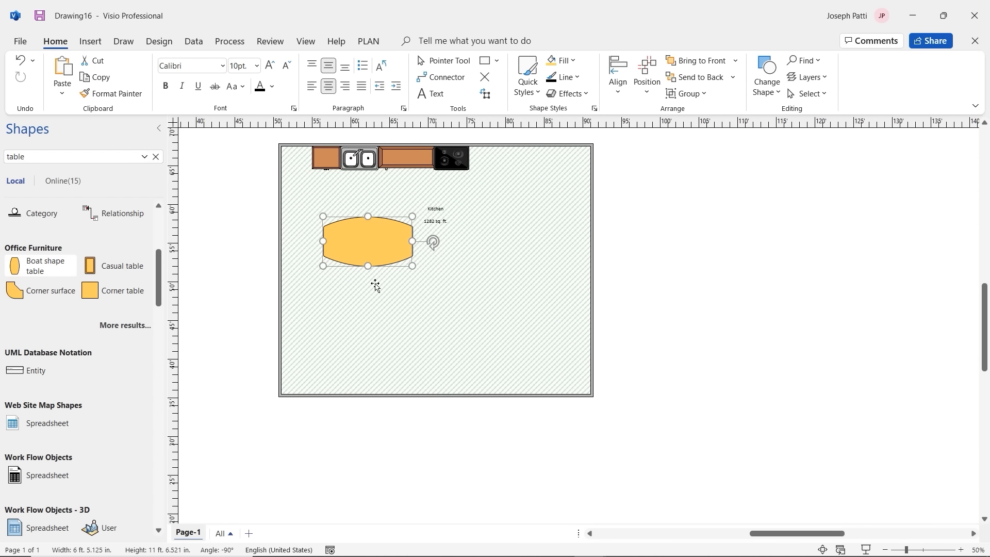
Step: Search the shapes for 'plants'
{"action": "double_click", "coordinate": [67, 161]}
{"action": "type", "text": "plants"}
{"action": "key", "text": "Return"}
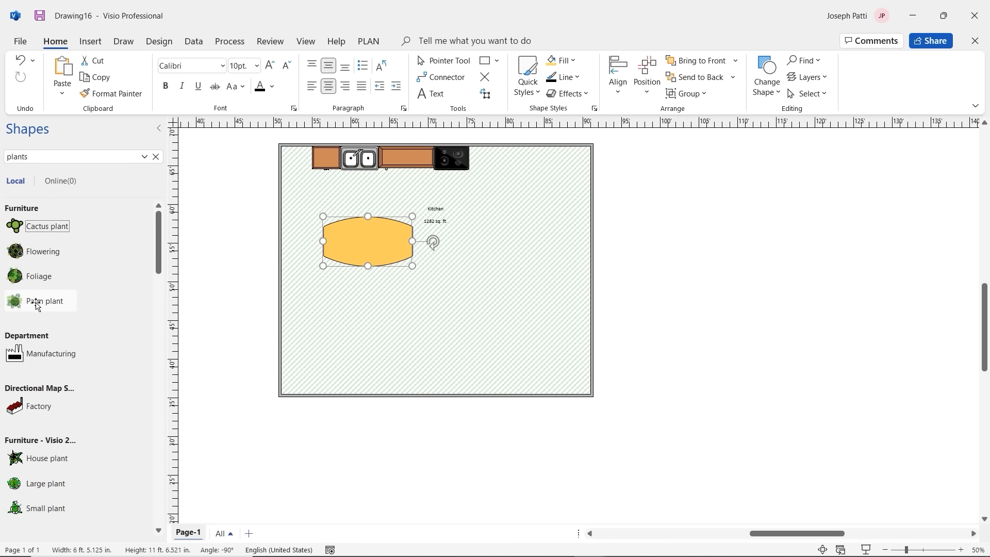
Step: Place a palm plant in the kitchen's top-left corner, then go to File
{"action": "left_click_drag", "start_coordinate": [37, 305], "coordinate": [298, 165]}
{"action": "left_click", "coordinate": [317, 195]}
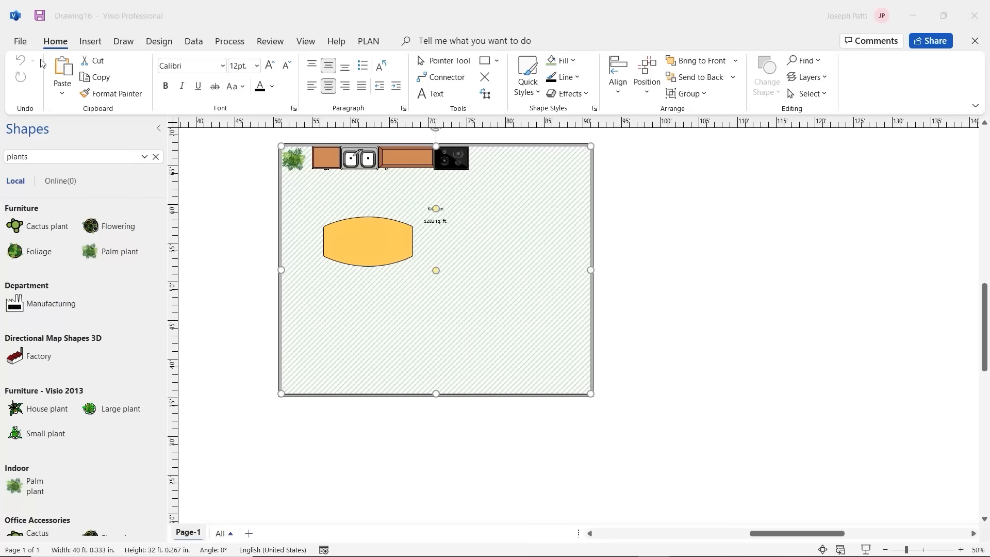
{"action": "left_click", "coordinate": [25, 44]}
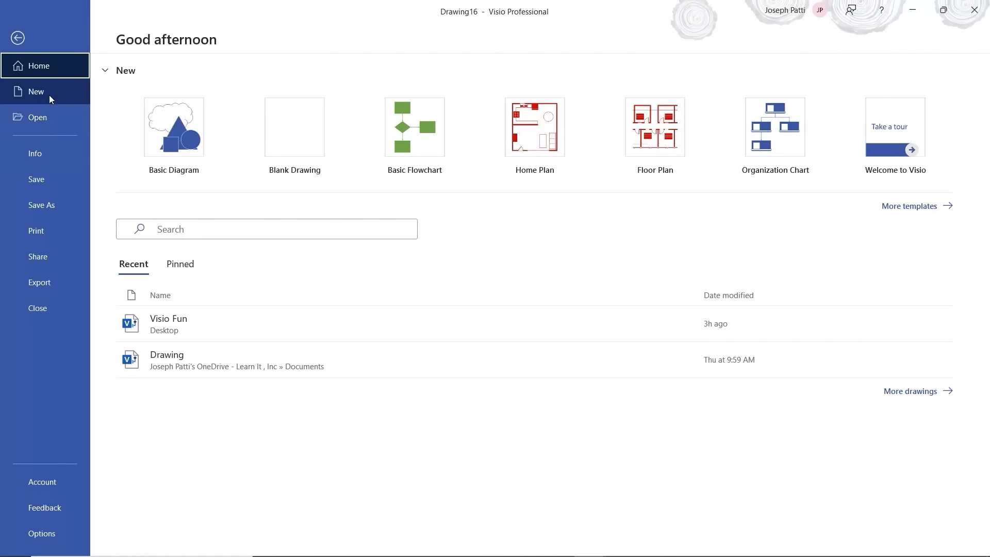
Step: Create a new drawing from the blank Basic Flowchart template in US units
{"action": "left_click", "coordinate": [48, 95]}
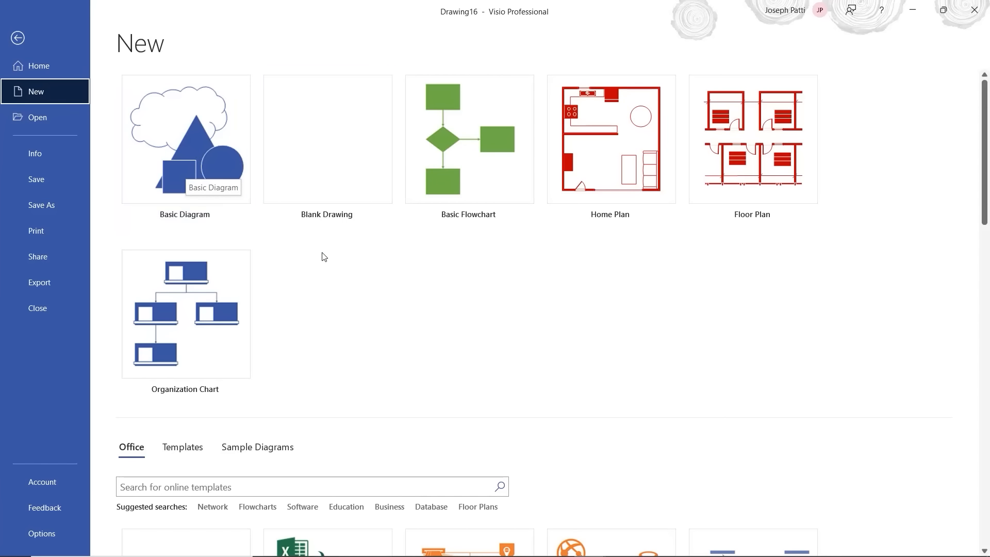
{"action": "left_click", "coordinate": [485, 179]}
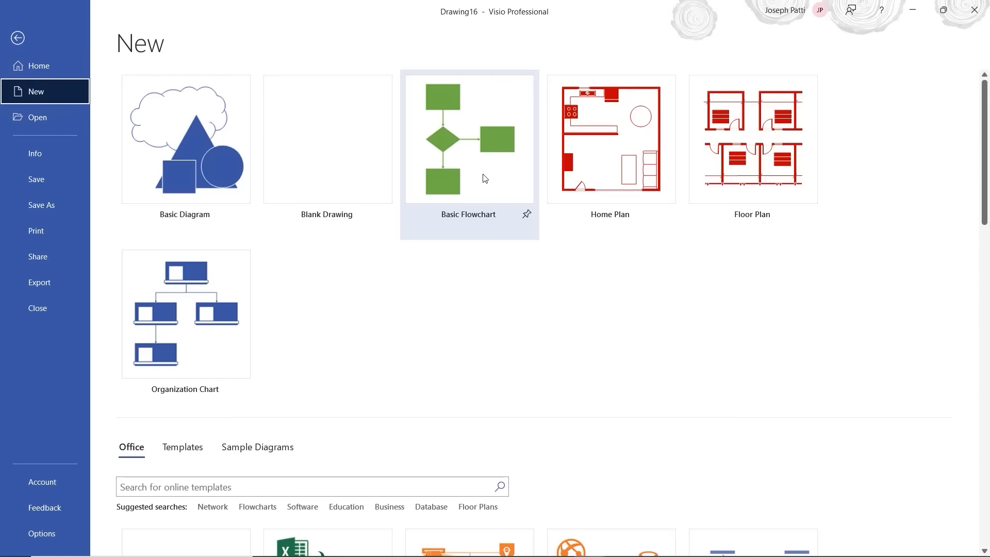
{"action": "left_click", "coordinate": [485, 178]}
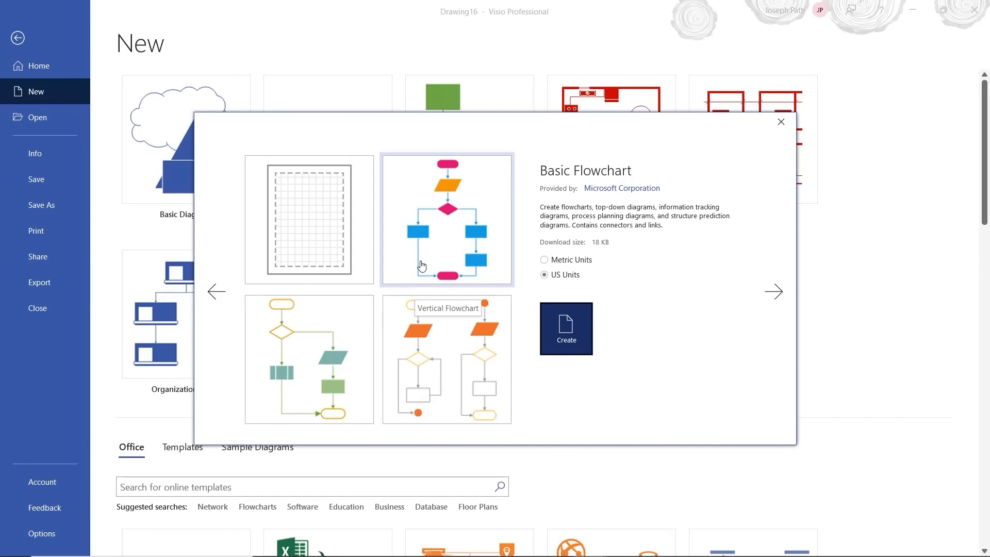
{"action": "left_click", "coordinate": [326, 232]}
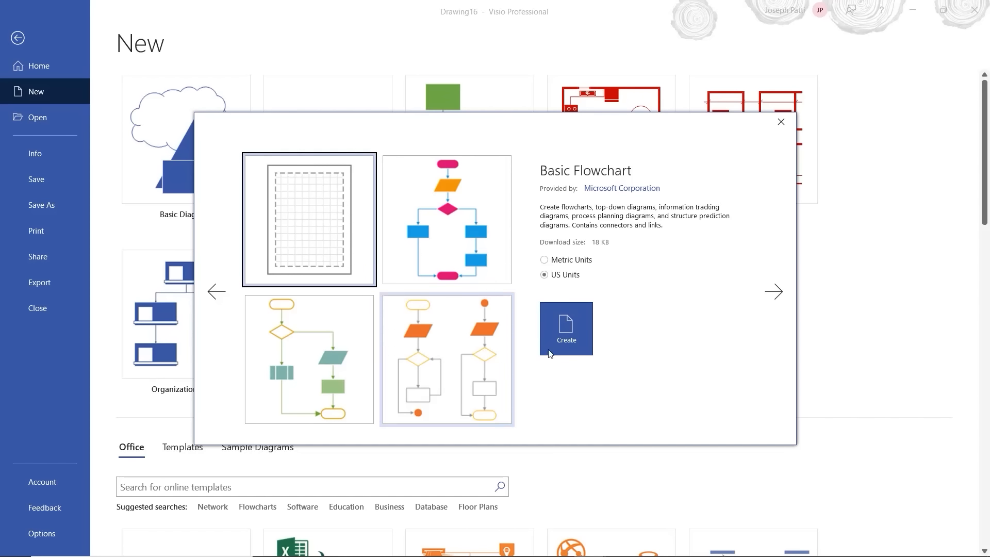
{"action": "left_click", "coordinate": [582, 344]}
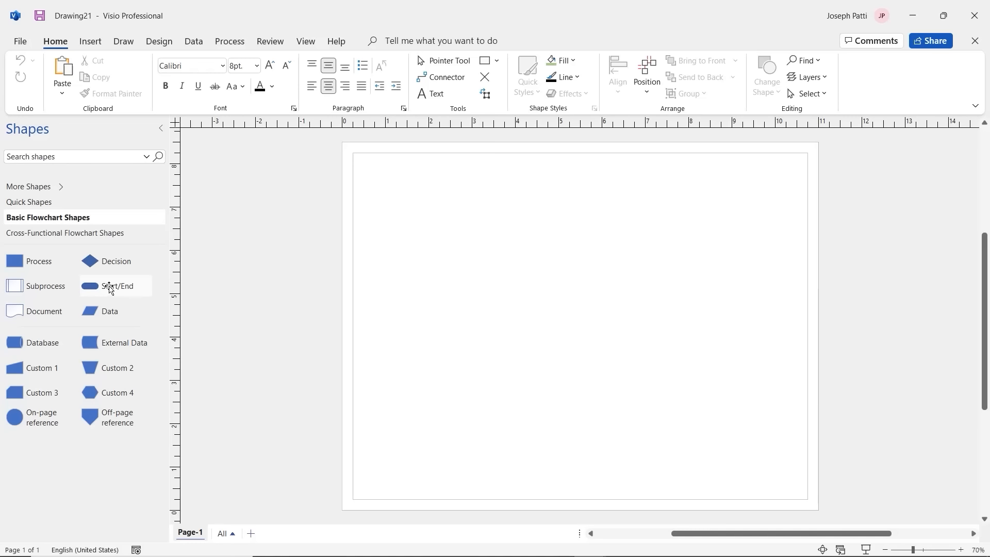
Step: Add a Start/End shape near the page's top-left labelled 'Open a Pizza Shop'
{"action": "mouse_move", "coordinate": [109, 288]}
{"action": "left_mouse_down"}
{"action": "mouse_move", "coordinate": [183, 298]}
{"action": "mouse_move", "coordinate": [400, 215]}
{"action": "mouse_move", "coordinate": [404, 184]}
{"action": "mouse_move", "coordinate": [462, 206]}
{"action": "left_mouse_up"}
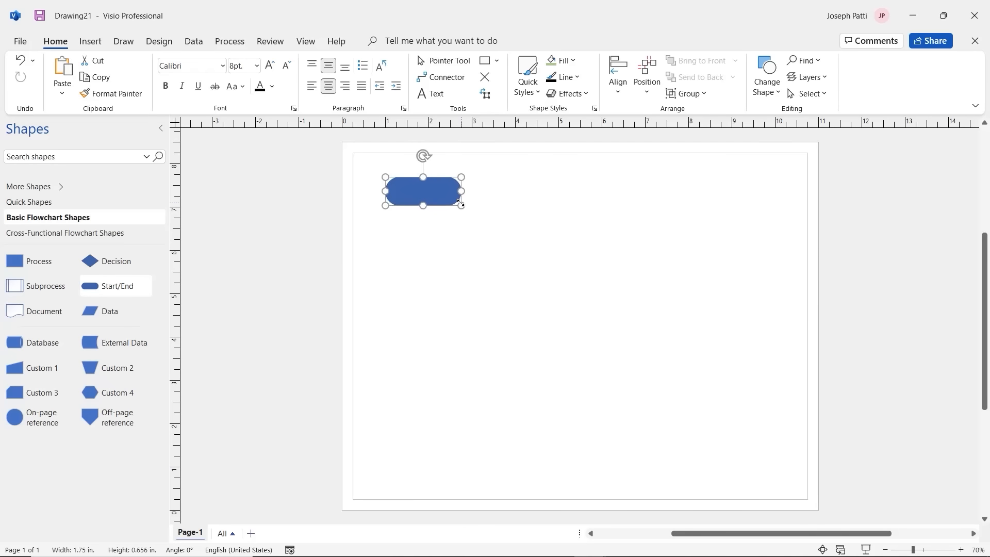
{"action": "key", "text": "Escape"}
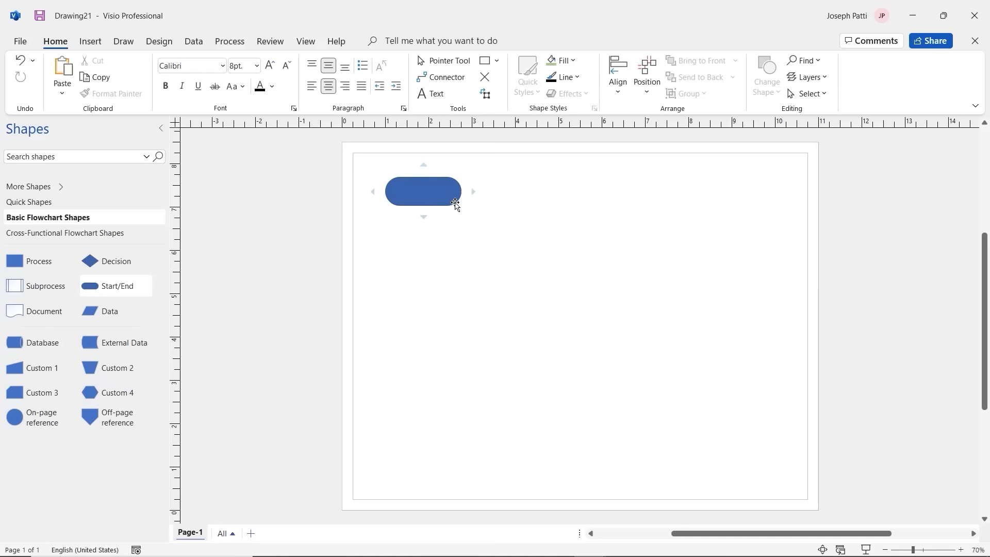
{"action": "left_click", "coordinate": [424, 192]}
{"action": "type", "text": "Open "}
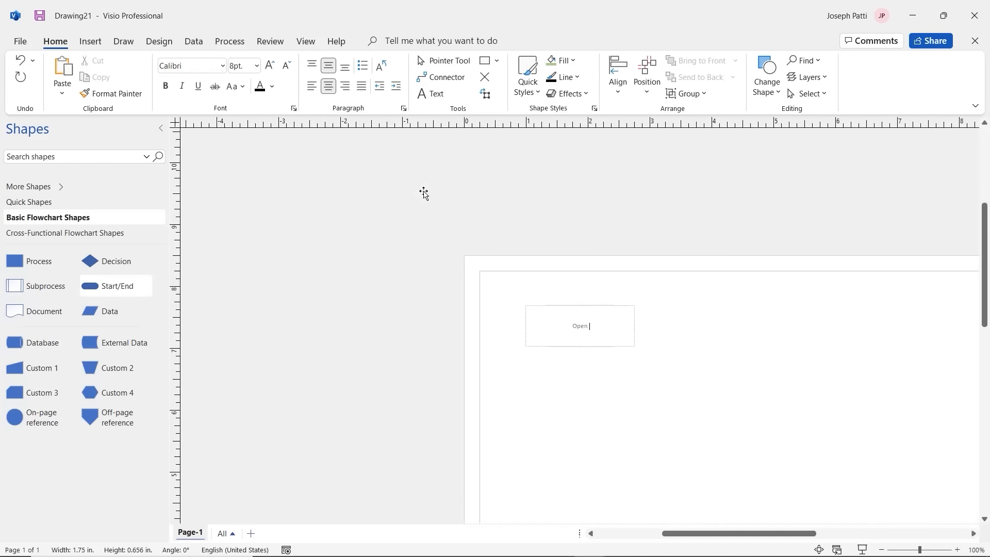
{"action": "type", "text": "a Pizza Shop"}
{"action": "left_click", "coordinate": [674, 386]}
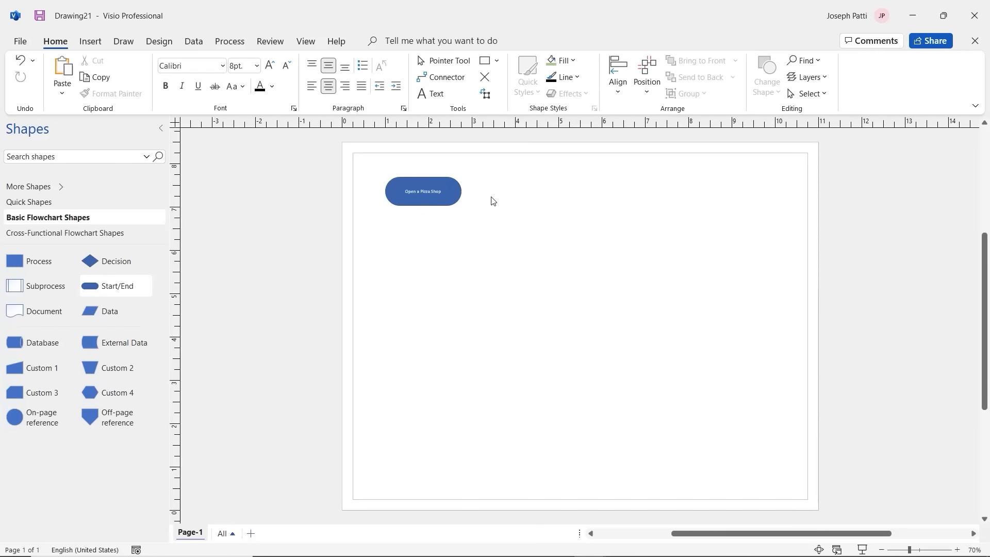
{"action": "scroll", "coordinate": [492, 201], "scroll_direction": "up", "scroll_amount": 2, "text": "ctrl"}
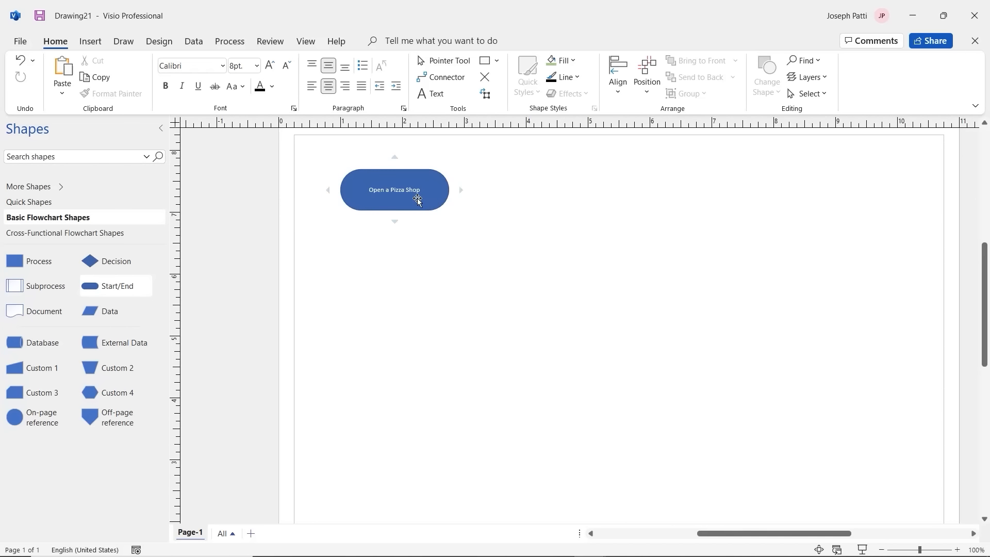
Step: Add a connected process box below the start, sized 1.75 x 0.875 in, labelled 'Create Business Plan'
{"action": "mouse_move", "coordinate": [395, 158]}
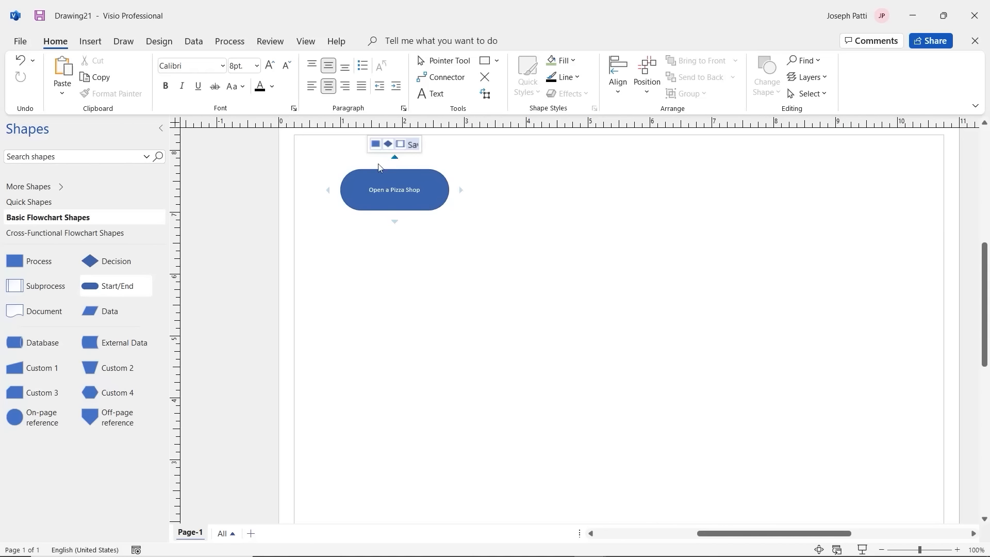
{"action": "mouse_move", "coordinate": [393, 223]}
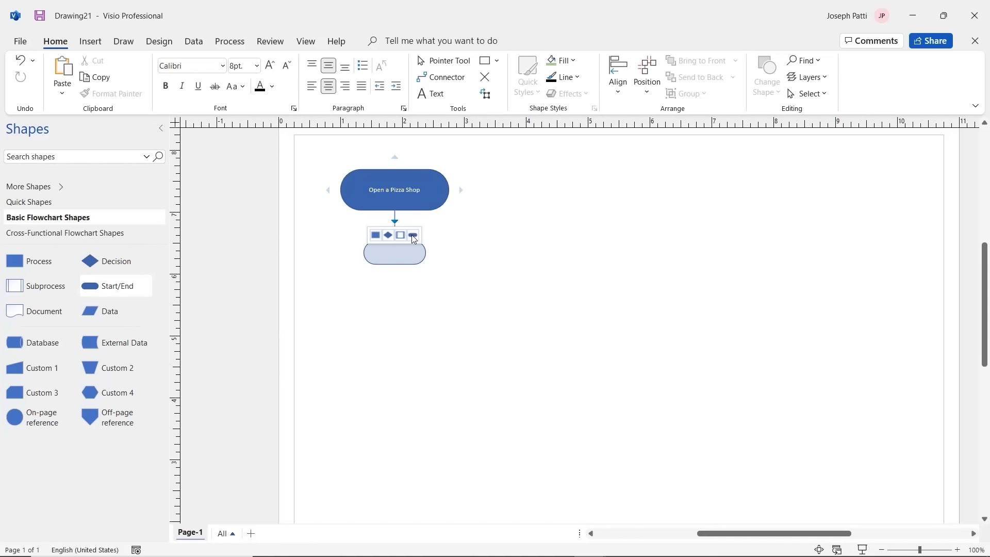
{"action": "left_click", "coordinate": [376, 235]}
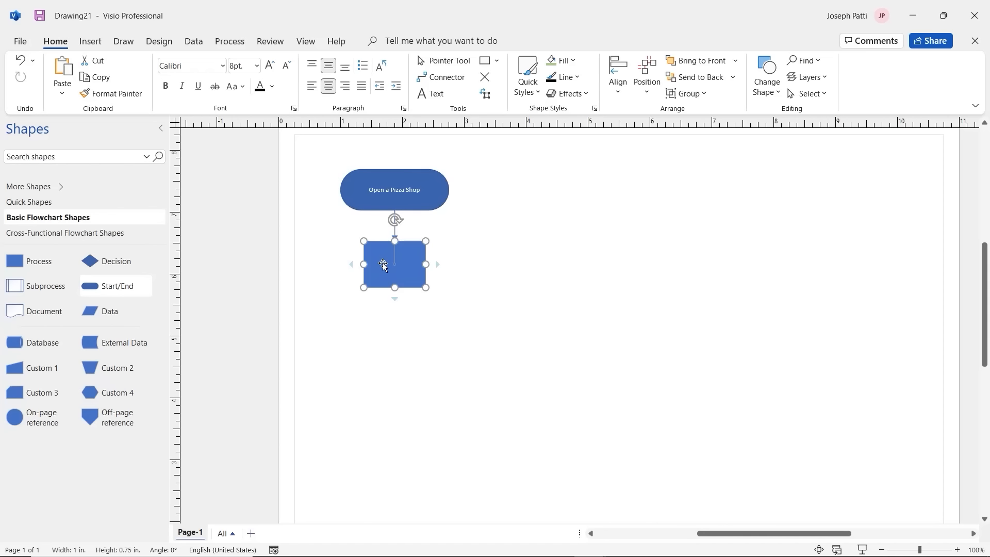
{"action": "mouse_move", "coordinate": [383, 263]}
{"action": "left_mouse_down"}
{"action": "mouse_move", "coordinate": [419, 287]}
{"action": "mouse_move", "coordinate": [516, 199]}
{"action": "mouse_move", "coordinate": [493, 169]}
{"action": "mouse_move", "coordinate": [494, 246]}
{"action": "mouse_move", "coordinate": [375, 279]}
{"action": "left_mouse_up"}
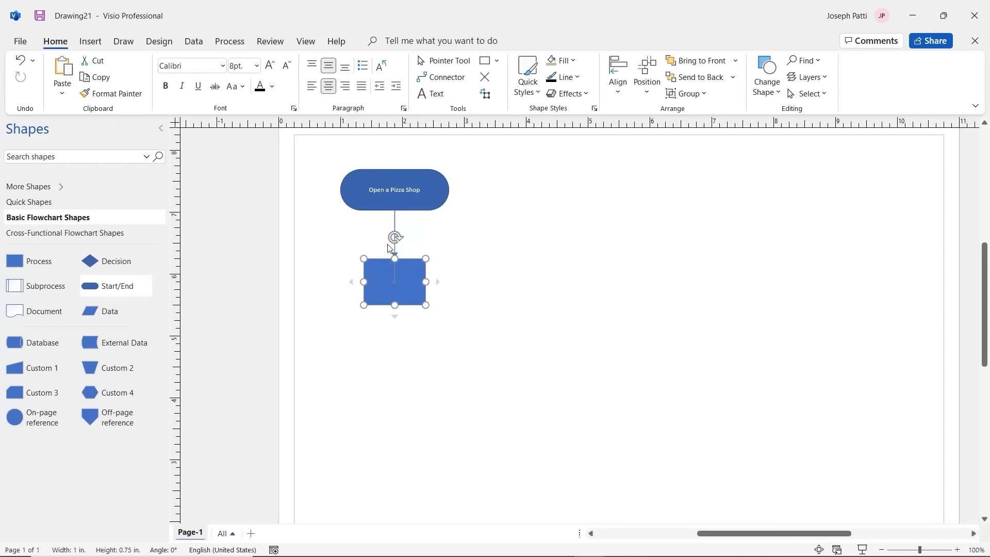
{"action": "left_click", "coordinate": [394, 223]}
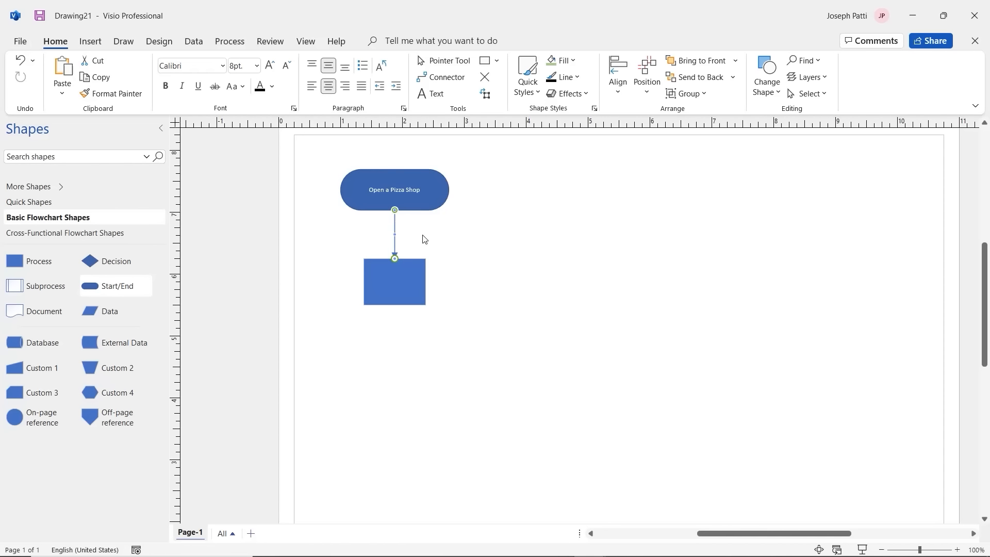
{"action": "left_click", "coordinate": [395, 292]}
{"action": "left_click_drag", "start_coordinate": [364, 282], "coordinate": [341, 281]}
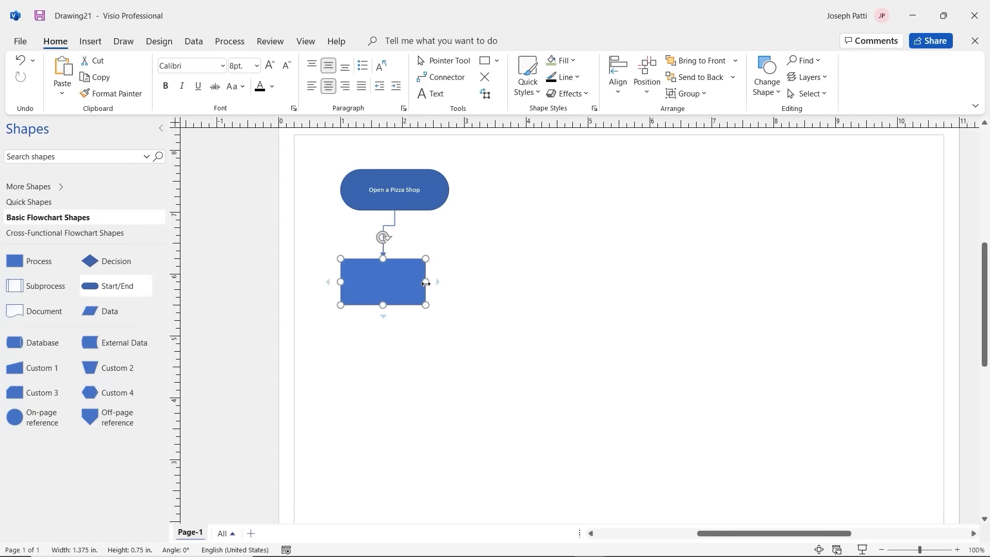
{"action": "left_click_drag", "start_coordinate": [428, 281], "coordinate": [449, 281]}
{"action": "mouse_move", "coordinate": [397, 307]}
{"action": "left_mouse_down"}
{"action": "mouse_move", "coordinate": [397, 323]}
{"action": "mouse_move", "coordinate": [398, 313]}
{"action": "left_mouse_up"}
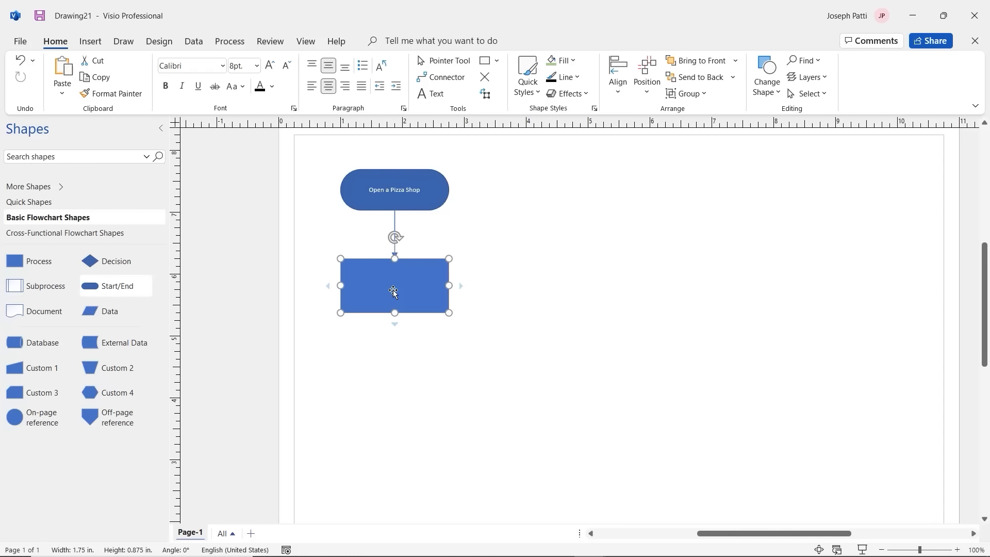
{"action": "double_click", "coordinate": [393, 292]}
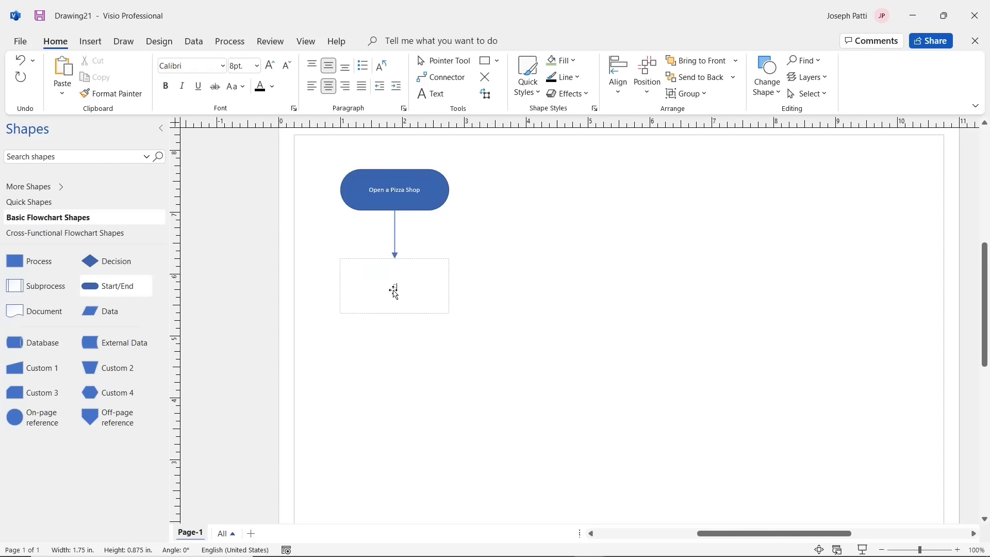
{"action": "type", "text": "Create Business Plan"}
{"action": "left_click", "coordinate": [402, 372]}
Step: Add a connected 1.75 x 0.875 in 'Apply for Bank Loan' box, then a decision diamond below
{"action": "mouse_move", "coordinate": [395, 324]}
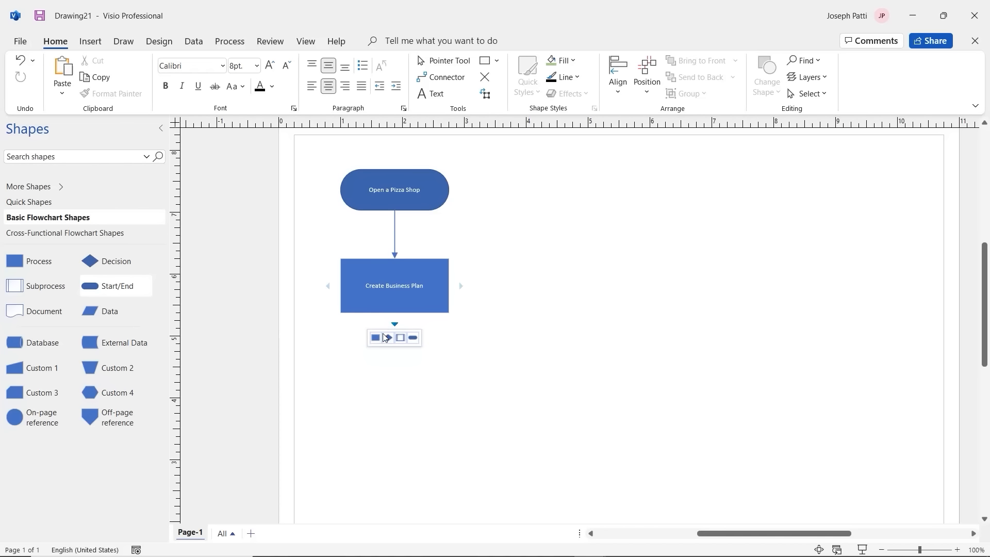
{"action": "left_click", "coordinate": [375, 339]}
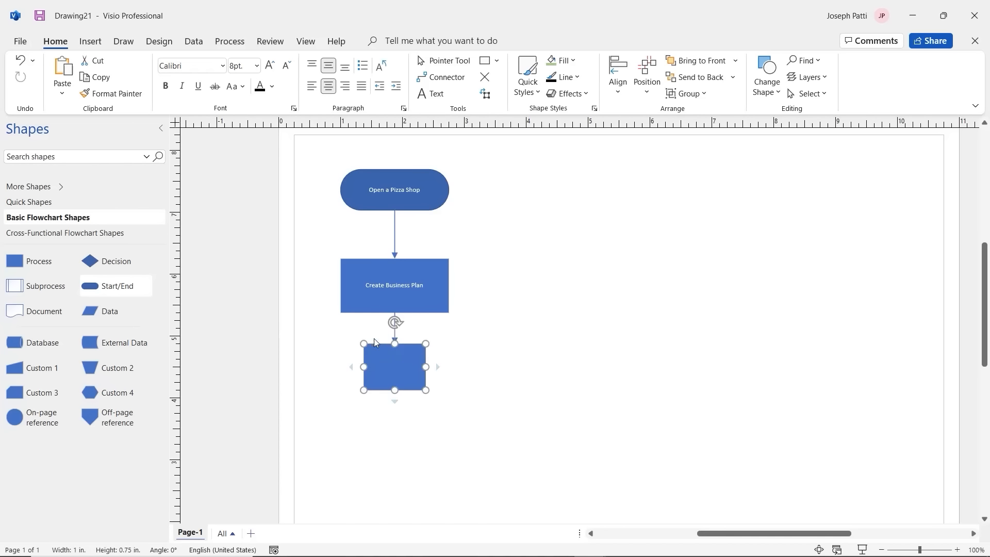
{"action": "left_click", "coordinate": [376, 367]}
{"action": "type", "text": "Gply for b"}
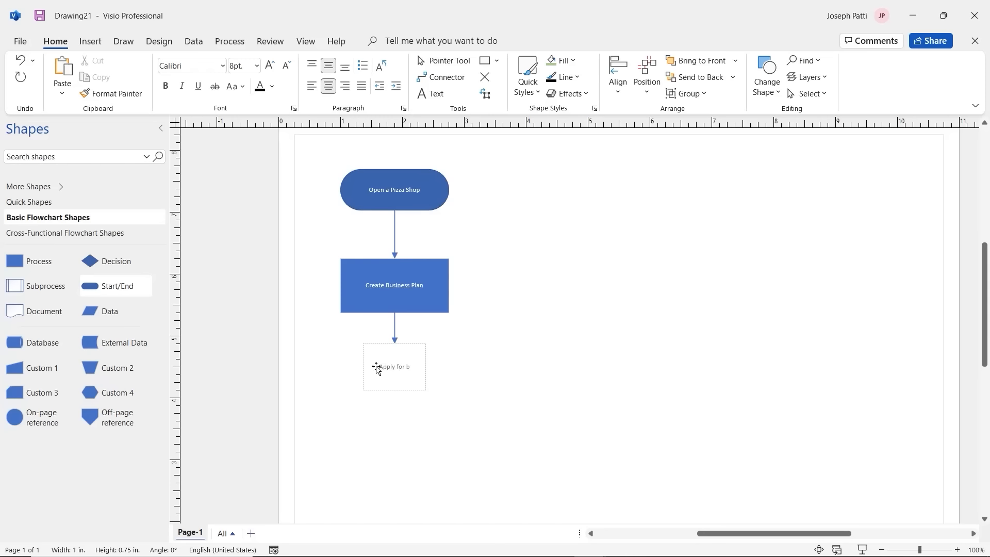
{"action": "key", "text": "BackSpace"}
{"action": "type", "text": "Bank Loan"}
{"action": "left_click", "coordinate": [369, 466]}
{"action": "left_click", "coordinate": [366, 371]}
{"action": "left_click_drag", "start_coordinate": [364, 367], "coordinate": [340, 367]}
{"action": "left_click_drag", "start_coordinate": [426, 367], "coordinate": [451, 366]}
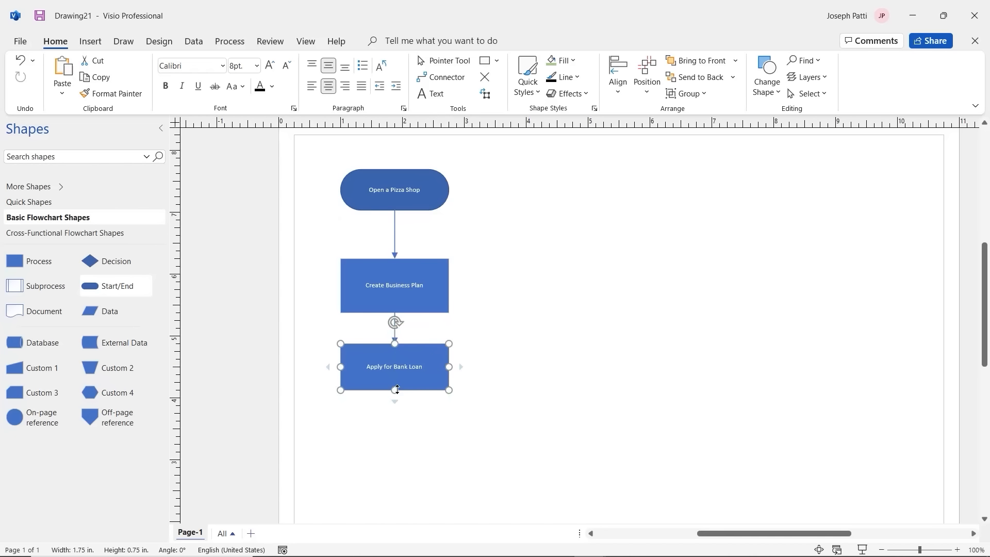
{"action": "left_click_drag", "start_coordinate": [394, 390], "coordinate": [394, 397]}
{"action": "mouse_move", "coordinate": [395, 407]}
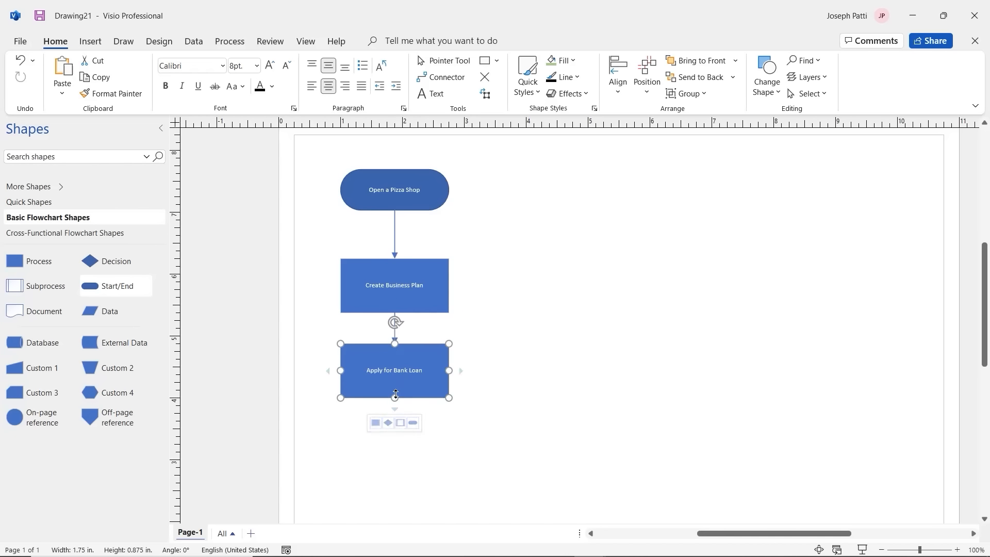
{"action": "left_click", "coordinate": [390, 424]}
Step: Resize the decision diamond to 1.75 x 0.875 in and label it 'Sell Dessert Too?'
{"action": "left_click_drag", "start_coordinate": [364, 452], "coordinate": [345, 450]}
{"action": "left_click_drag", "start_coordinate": [425, 452], "coordinate": [449, 452]}
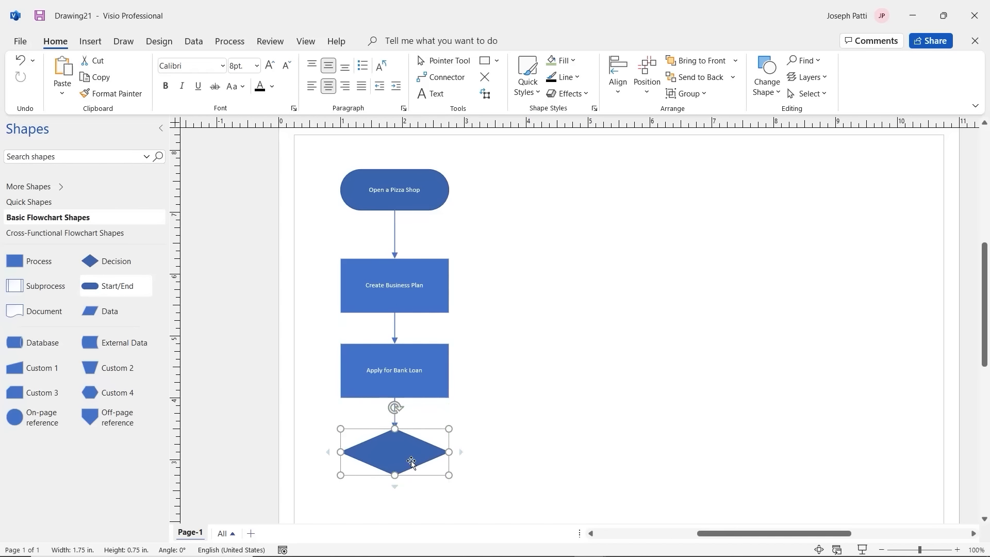
{"action": "left_click_drag", "start_coordinate": [395, 475], "coordinate": [395, 482]}
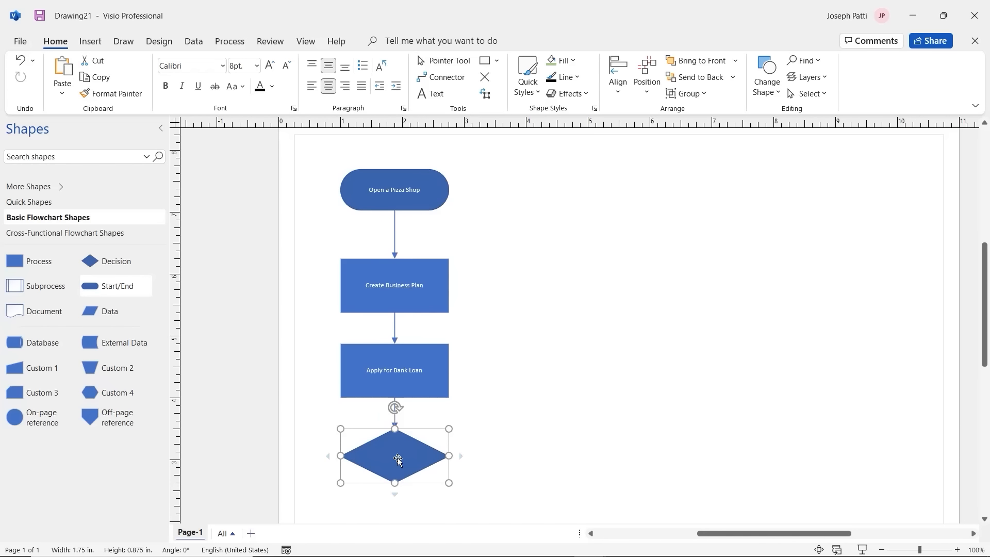
{"action": "key", "text": "Escape"}
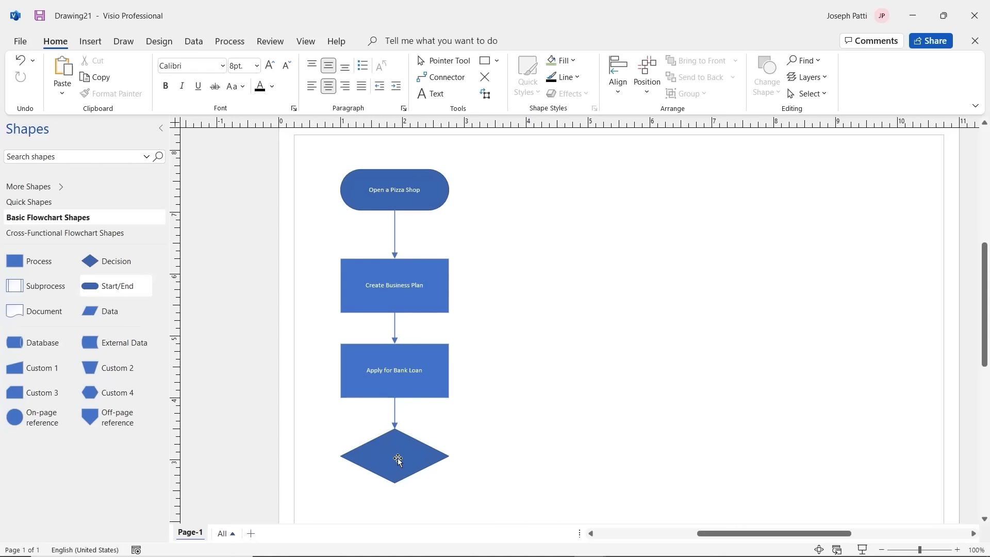
{"action": "left_click", "coordinate": [398, 459]}
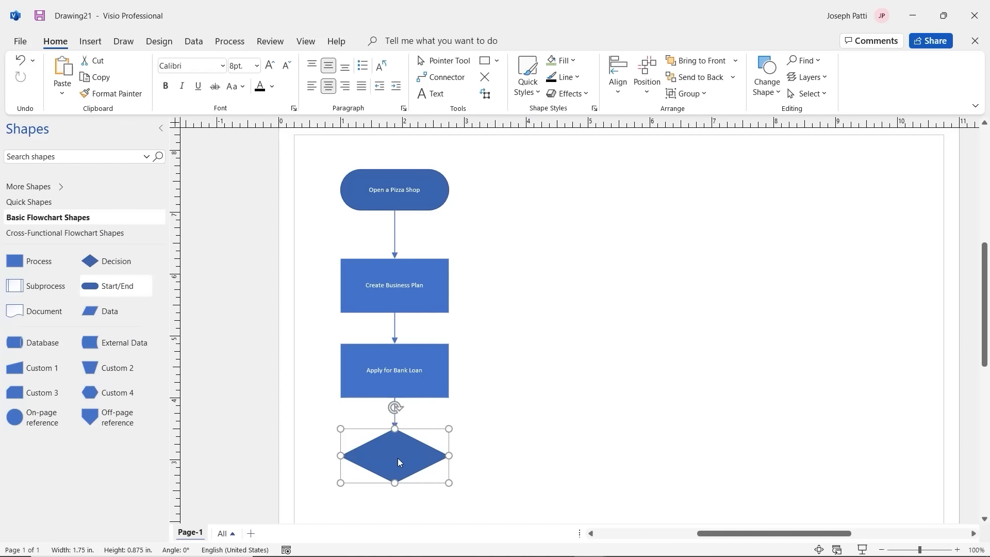
{"action": "type", "text": "Sell"}
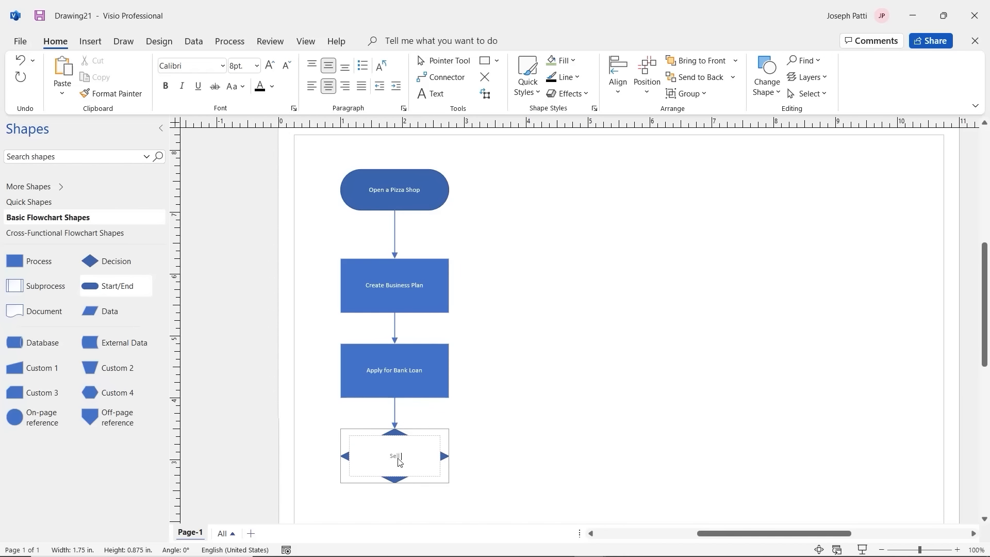
{"action": "type", "text": " Dessert Too?"}
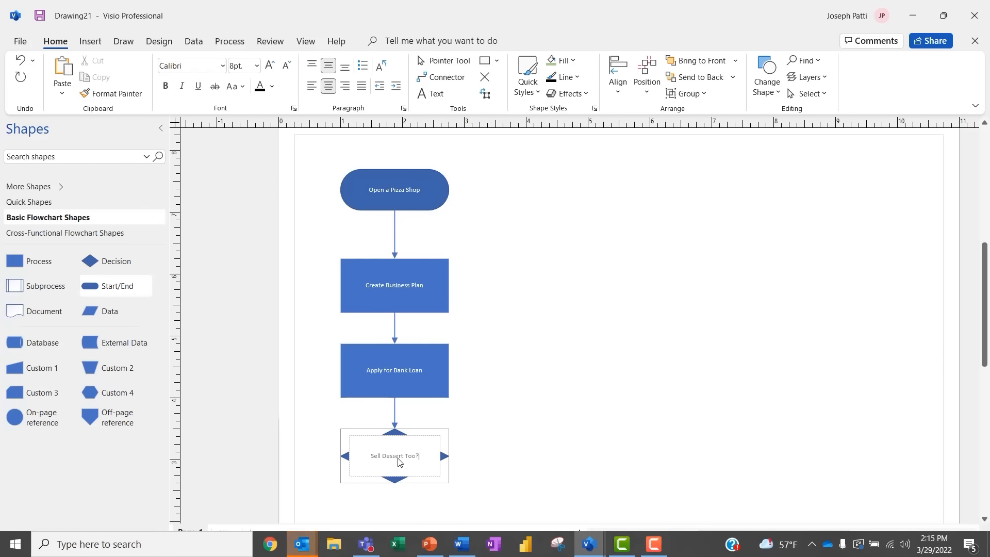
{"action": "left_click", "coordinate": [490, 443]}
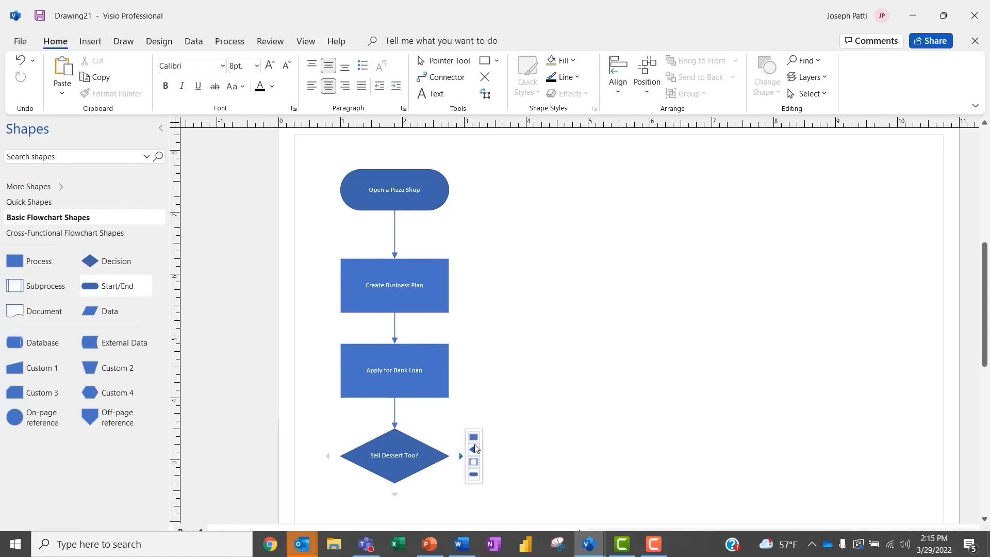
Step: Add a connected box off the decision, move it top right, and label it 'Decide on Desserts Menu'
{"action": "left_click", "coordinate": [475, 438]}
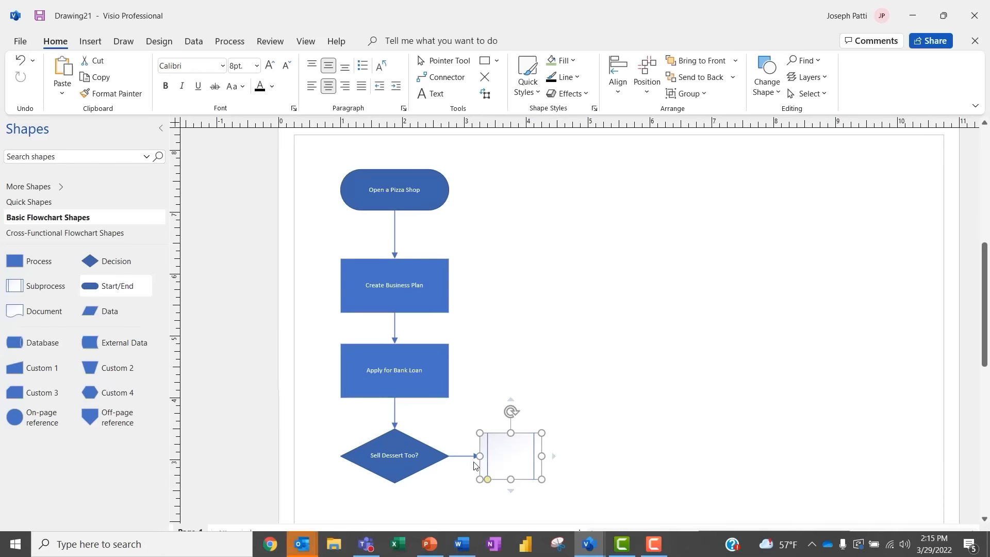
{"action": "left_click_drag", "start_coordinate": [519, 457], "coordinate": [638, 188]}
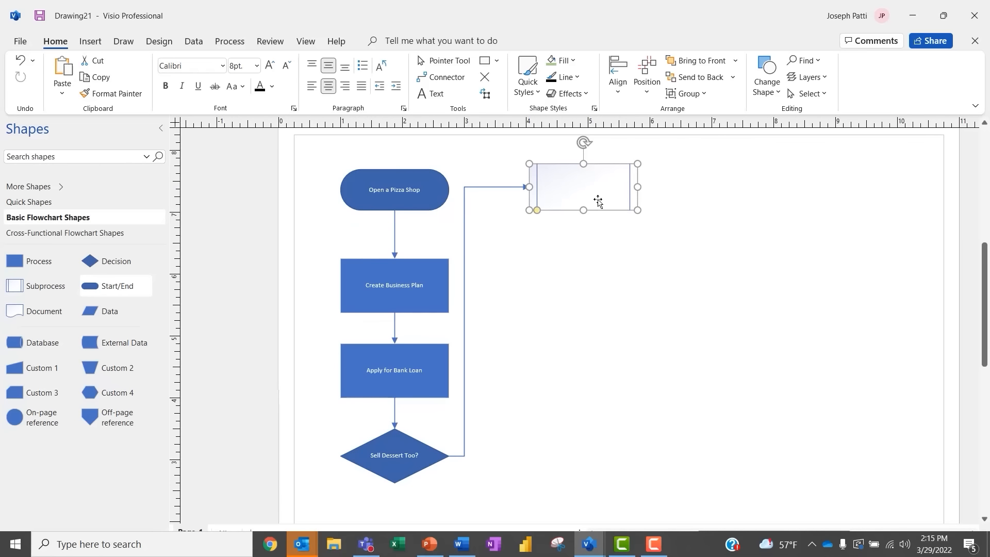
{"action": "left_click_drag", "start_coordinate": [585, 211], "coordinate": [585, 218]}
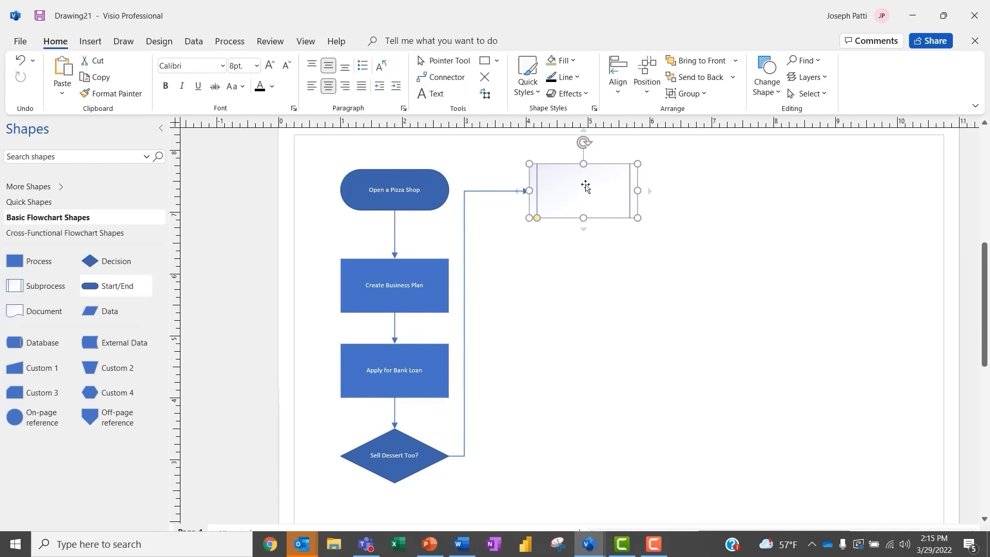
{"action": "key", "text": "Escape"}
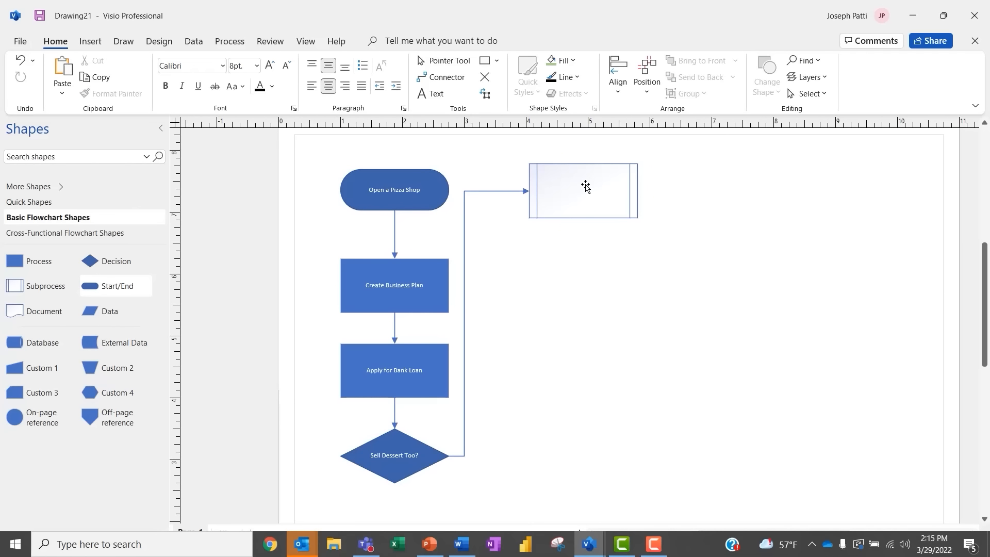
{"action": "left_click", "coordinate": [586, 188]}
{"action": "type", "text": "D"}
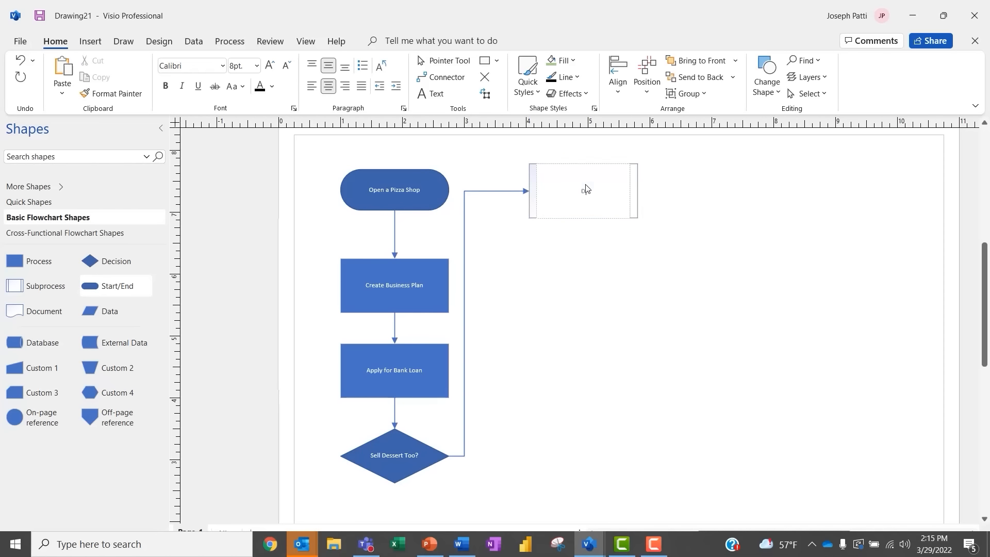
{"action": "type", "text": "ecision"}
{"action": "key", "text": "BackSpace"}
{"action": "key", "text": "BackSpace"}
{"action": "key", "text": "BackSpace"}
{"action": "key", "text": "BackSpace"}
{"action": "key", "text": "BackSpace"}
{"action": "type", "text": "de on desserts Menu"}
Step: Add a matching-size 'Rent Location' step below it, plus a terminator beneath
{"action": "mouse_move", "coordinate": [582, 230]}
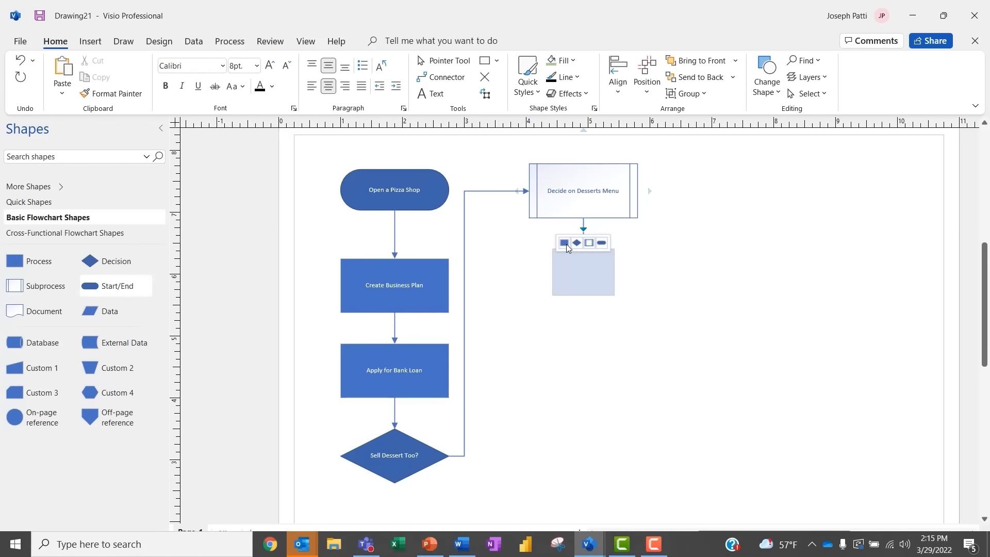
{"action": "left_click", "coordinate": [565, 244]}
{"action": "left_click_drag", "start_coordinate": [545, 272], "coordinate": [529, 272]}
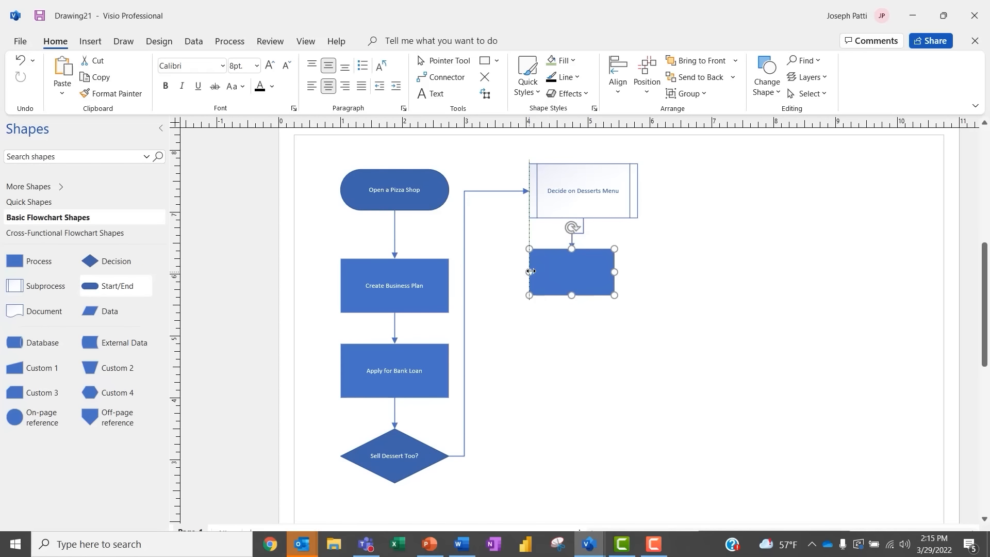
{"action": "left_click_drag", "start_coordinate": [614, 272], "coordinate": [634, 272]}
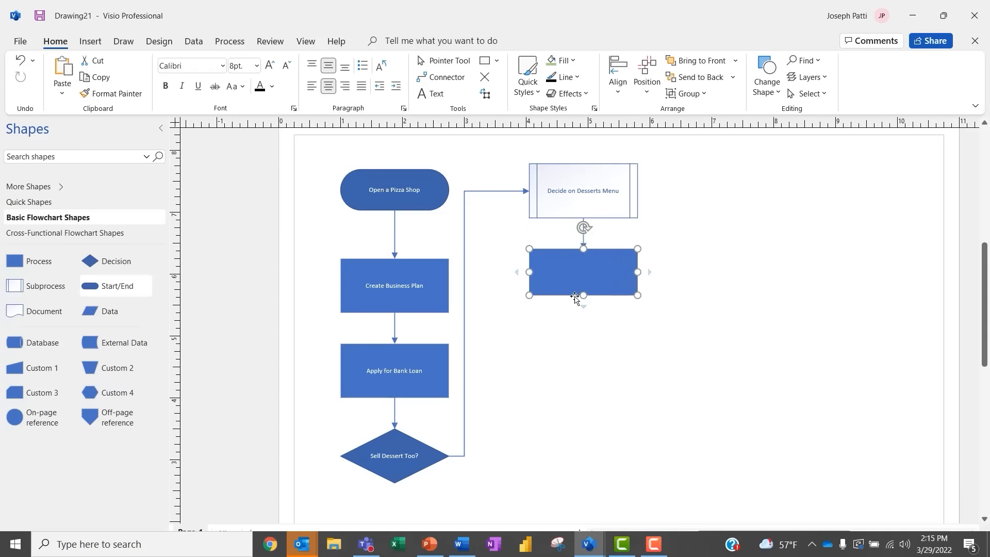
{"action": "left_click_drag", "start_coordinate": [584, 296], "coordinate": [583, 302]}
{"action": "key", "text": "Escape"}
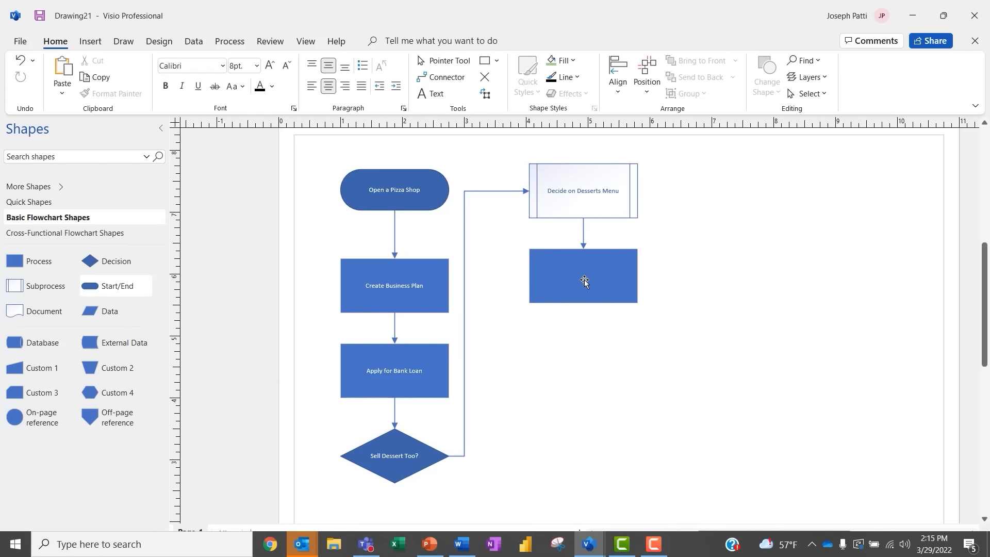
{"action": "left_click", "coordinate": [584, 280]}
{"action": "type", "text": "R"}
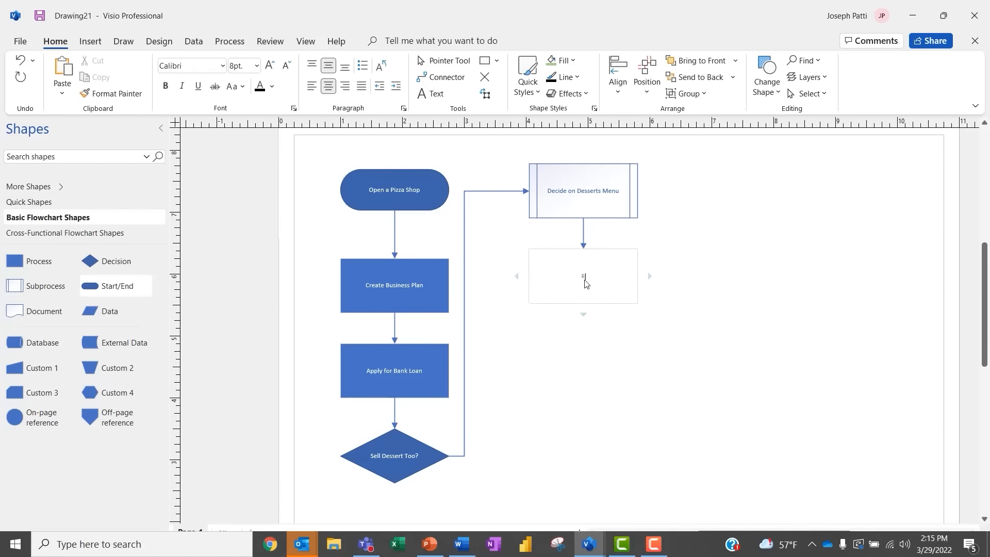
{"action": "type", "text": "ent Location"}
{"action": "left_click", "coordinate": [612, 381]}
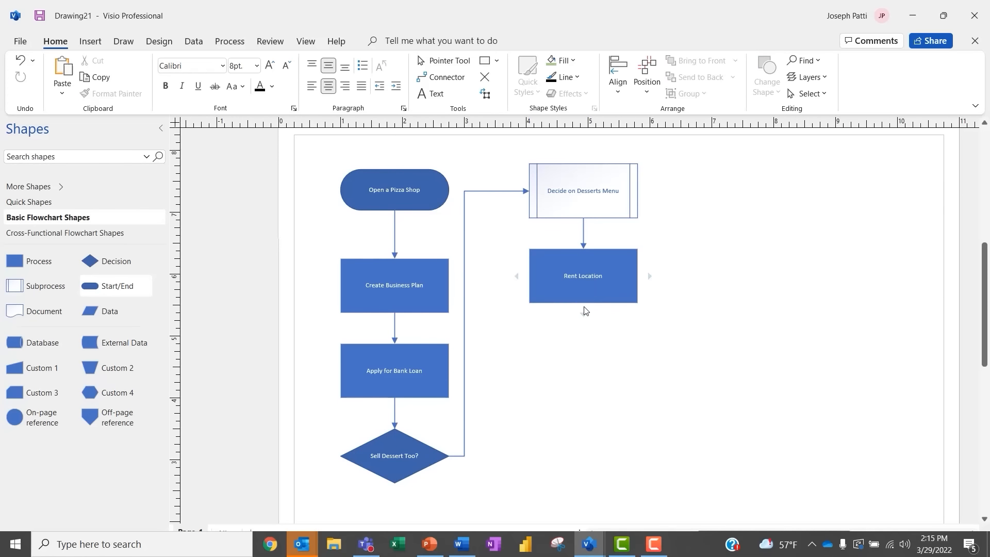
{"action": "mouse_move", "coordinate": [584, 309]}
{"action": "left_click", "coordinate": [582, 329]}
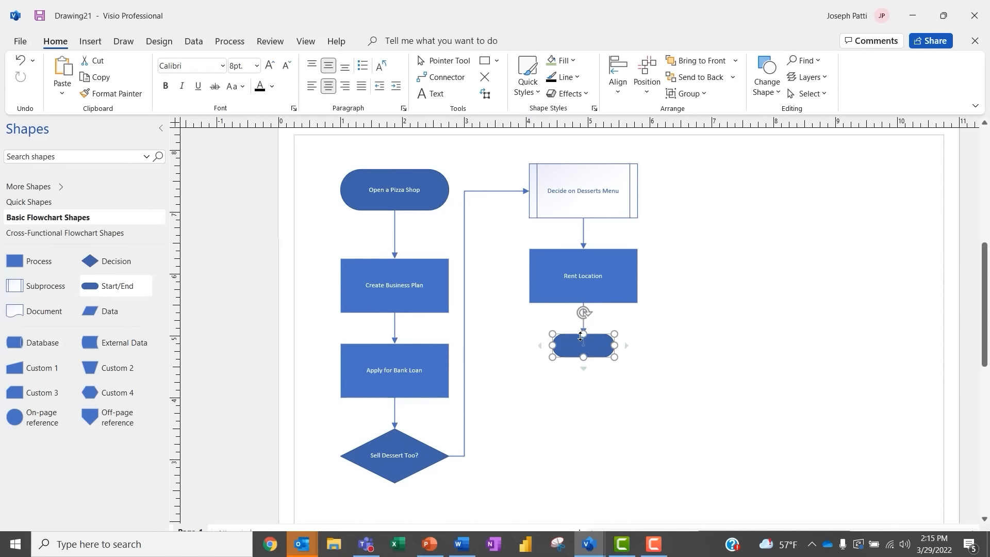
Step: Delete the terminator and place a Document shape below Rent Location, sized to match it
{"action": "key", "text": "Delete"}
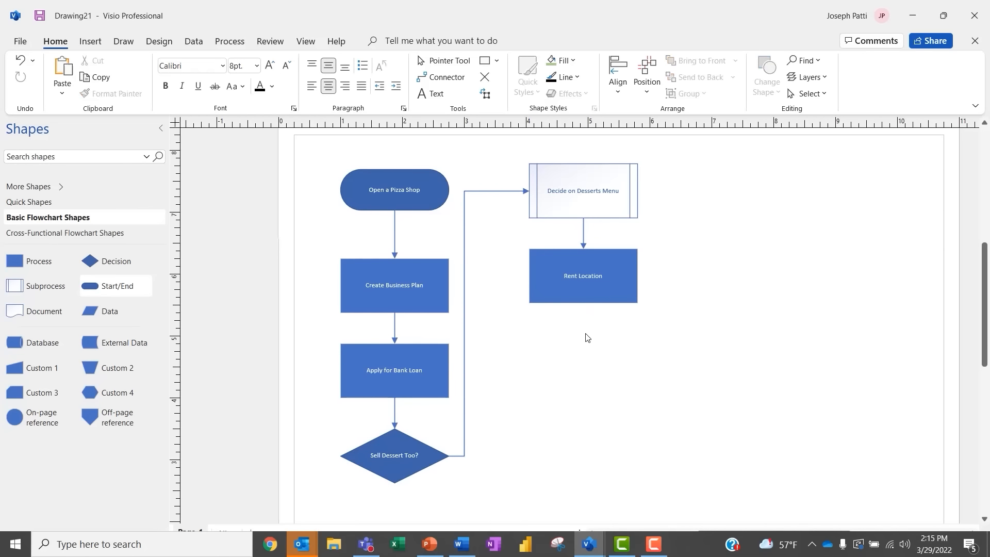
{"action": "mouse_move", "coordinate": [584, 311]}
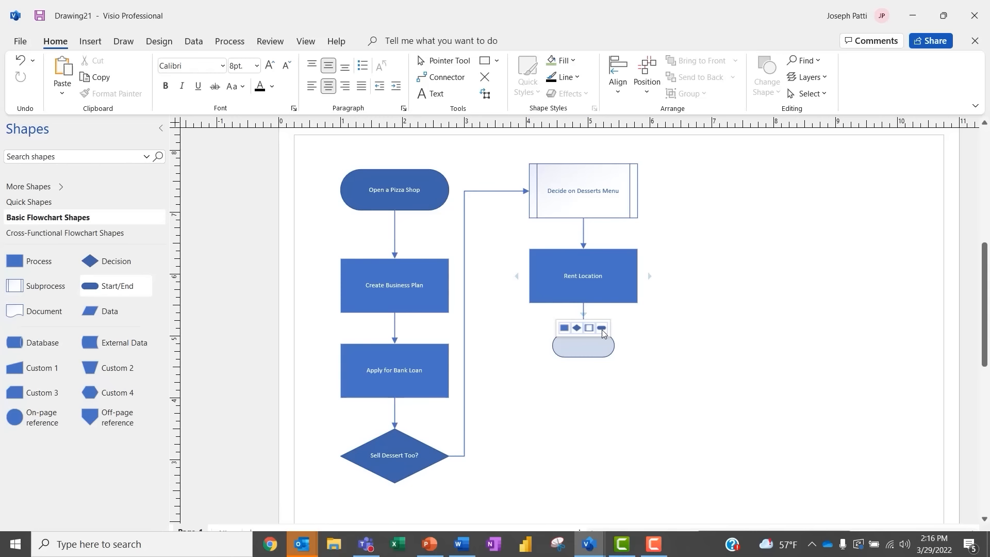
{"action": "left_click_drag", "start_coordinate": [38, 311], "coordinate": [641, 377]}
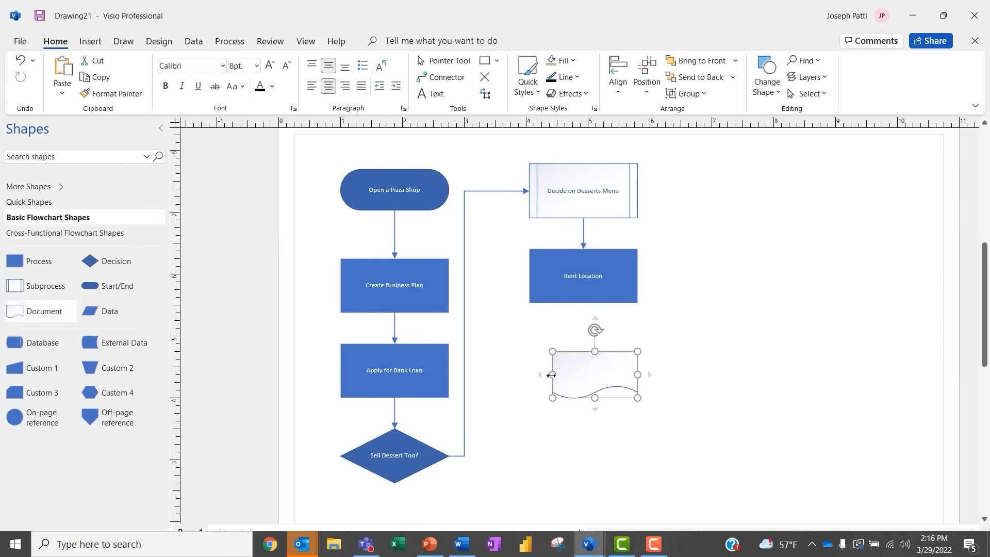
{"action": "left_click_drag", "start_coordinate": [552, 375], "coordinate": [529, 375]}
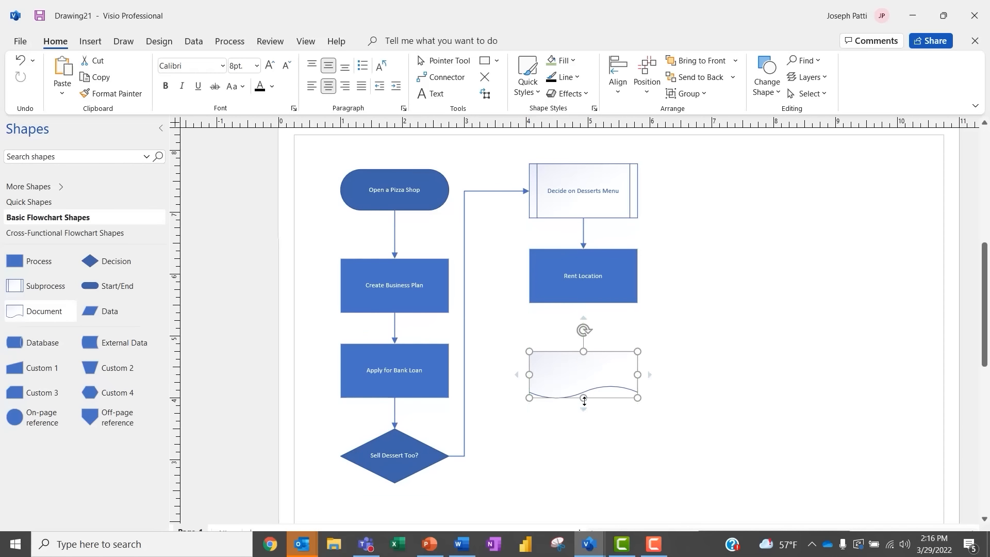
{"action": "left_click_drag", "start_coordinate": [583, 398], "coordinate": [585, 405]}
Step: Label the document shape 'Finalize Hiring Contracts'
{"action": "double_click", "coordinate": [584, 376]}
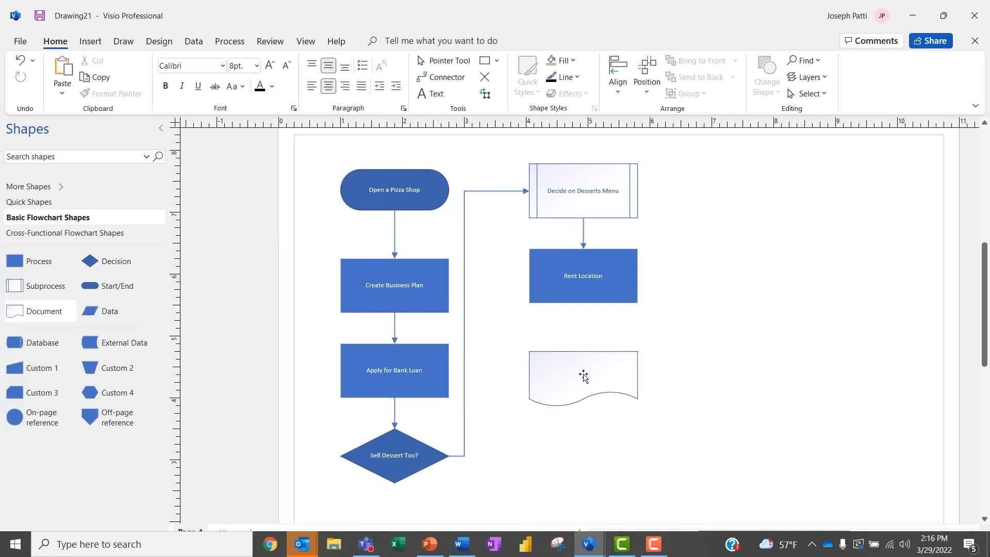
{"action": "left_click", "coordinate": [584, 376]}
{"action": "type", "text": "Finalix"}
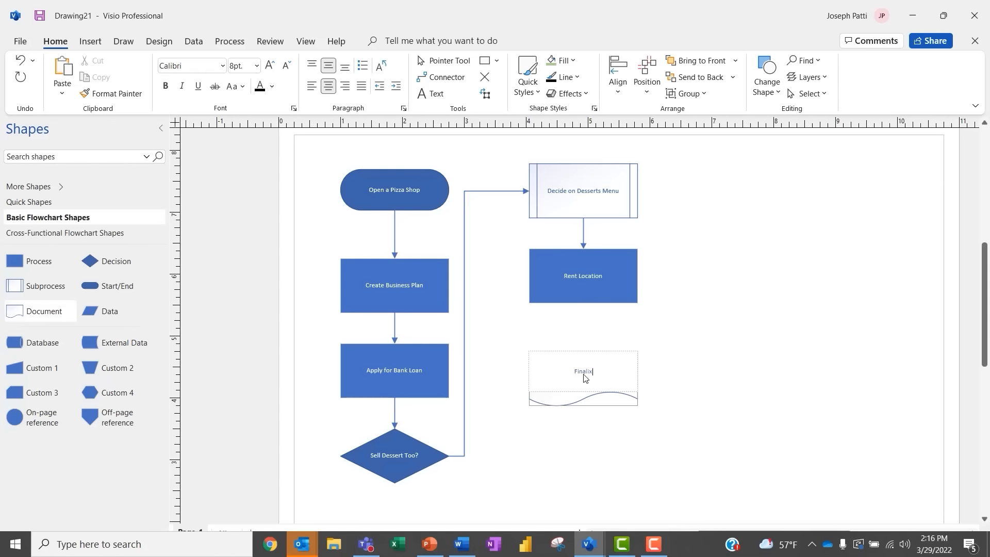
{"action": "key", "text": "BackSpace"}
{"action": "type", "text": "ze Hiring Contracts"}
{"action": "left_click", "coordinate": [653, 381]}
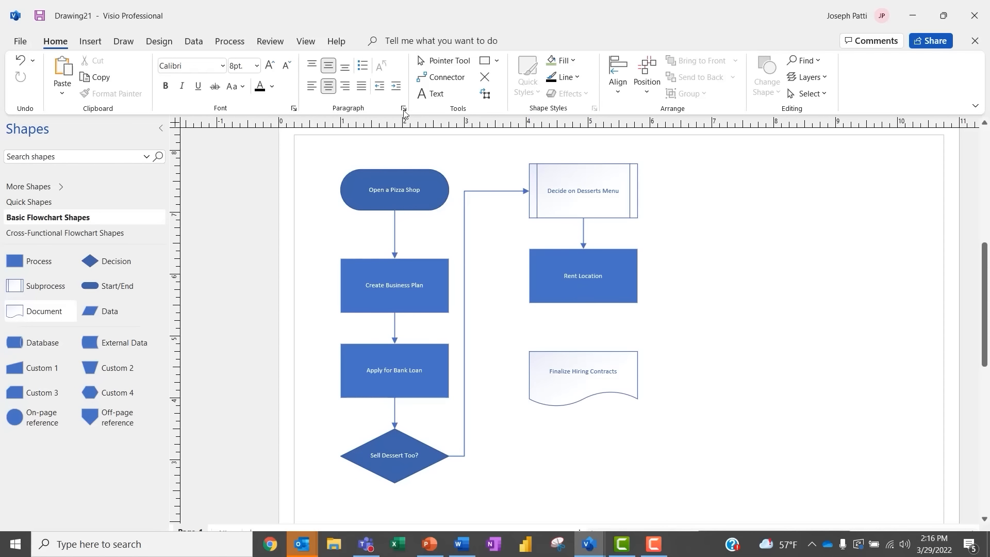
{"action": "left_click", "coordinate": [442, 77]}
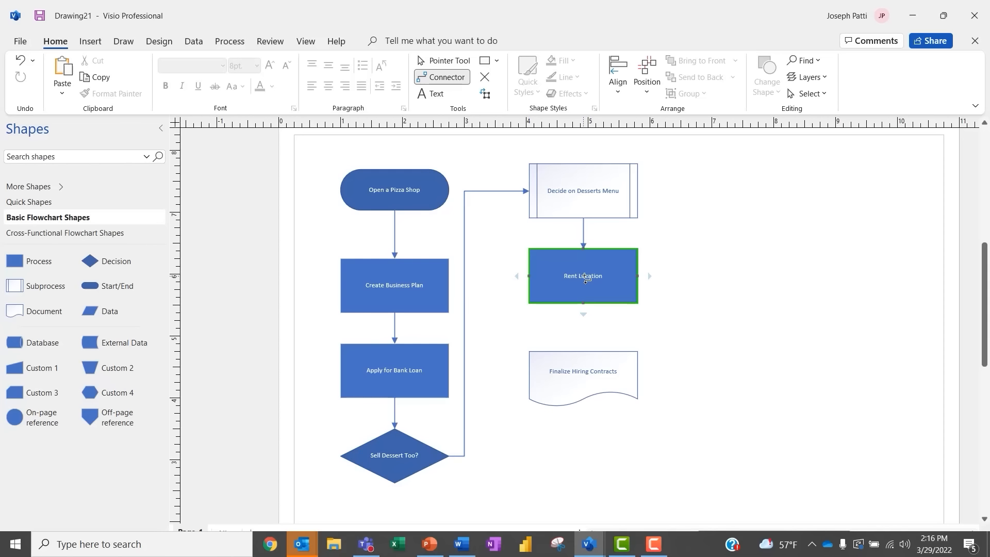
Step: Connect Rent Location down to Finalize Hiring Contracts with the Connector tool
{"action": "left_click_drag", "start_coordinate": [585, 277], "coordinate": [590, 380]}
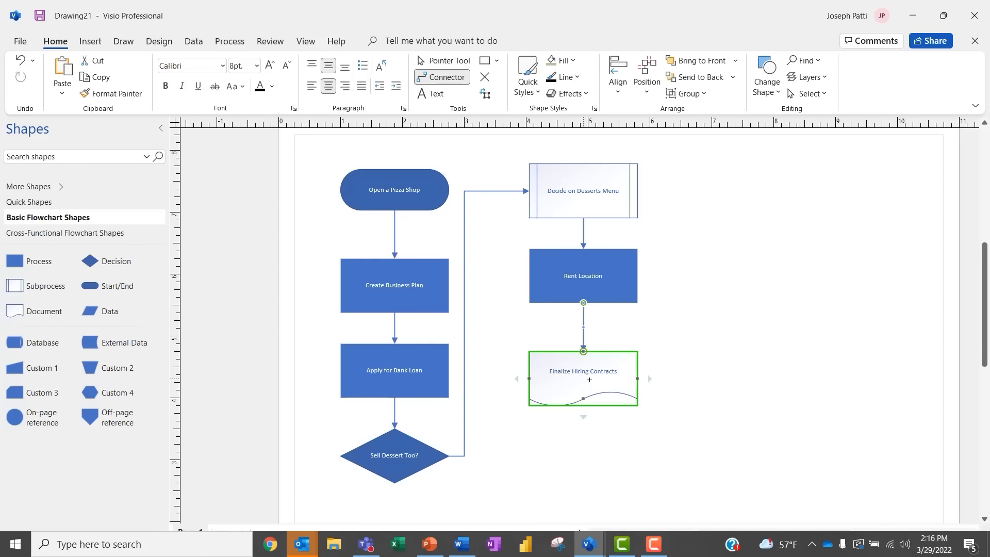
{"action": "left_click", "coordinate": [444, 60]}
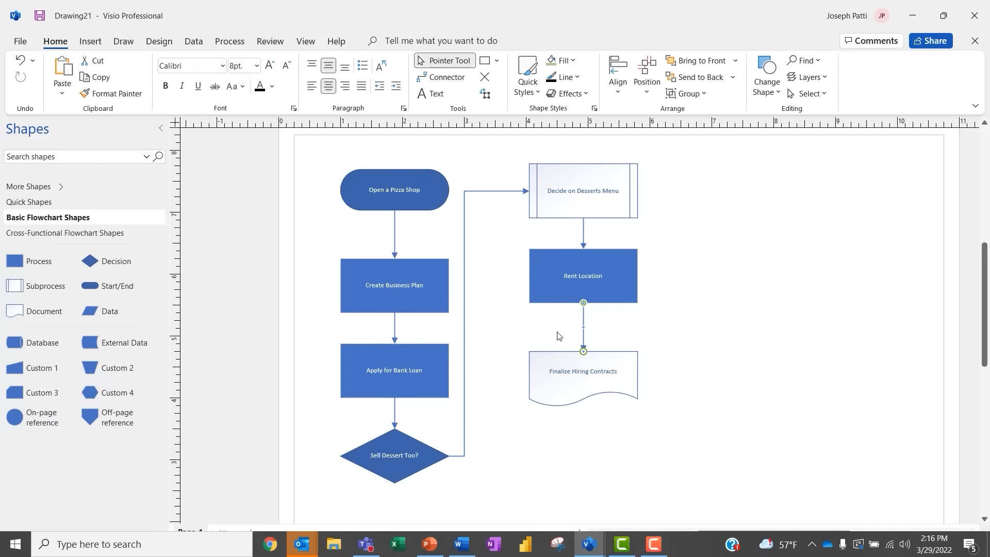
{"action": "mouse_move", "coordinate": [460, 457]}
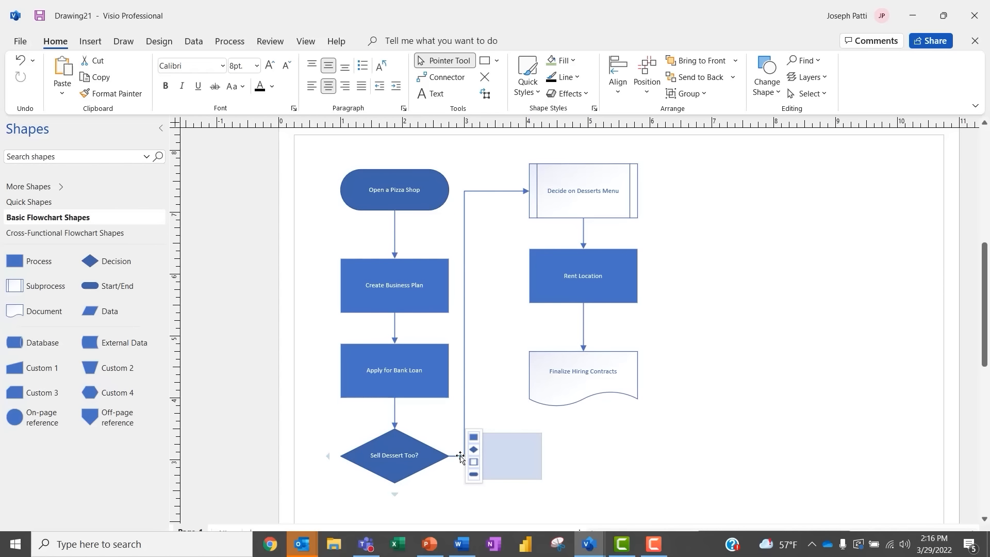
{"action": "left_click", "coordinate": [583, 310]}
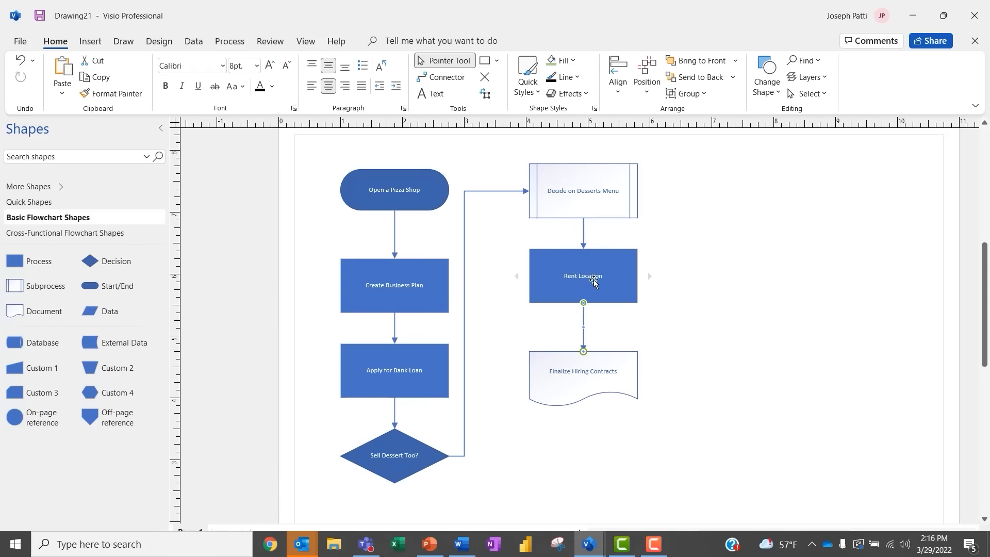
Step: Link the decision branch to Rent Location's left side and add a box right of the contracts step
{"action": "left_click", "coordinate": [456, 80]}
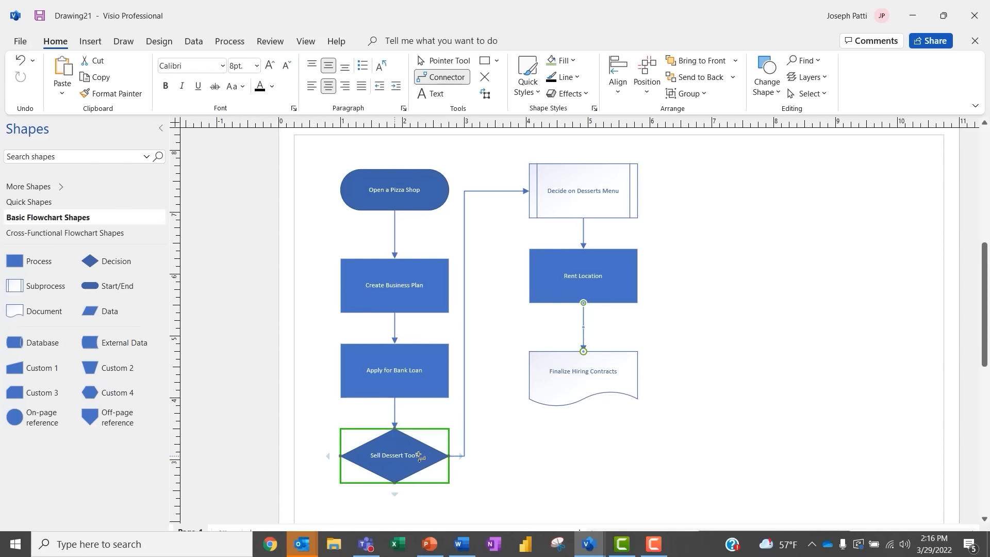
{"action": "left_click_drag", "start_coordinate": [519, 273], "coordinate": [528, 276]}
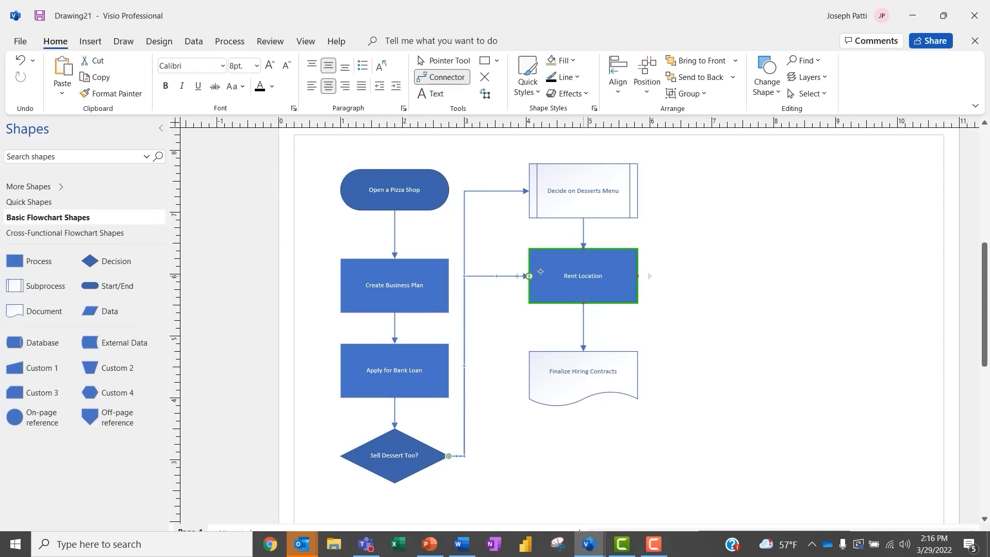
{"action": "left_click", "coordinate": [443, 61]}
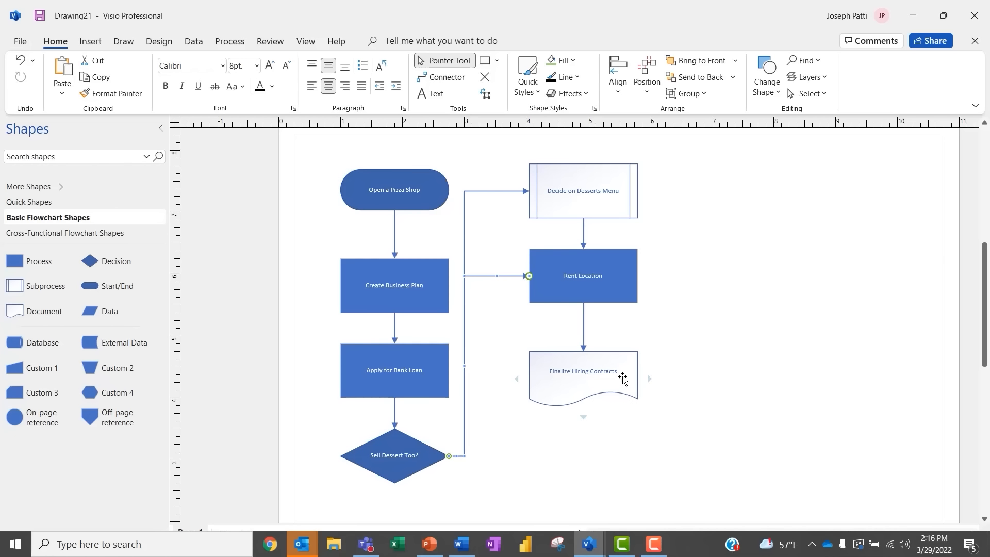
{"action": "mouse_move", "coordinate": [648, 384]}
{"action": "left_click", "coordinate": [662, 359]}
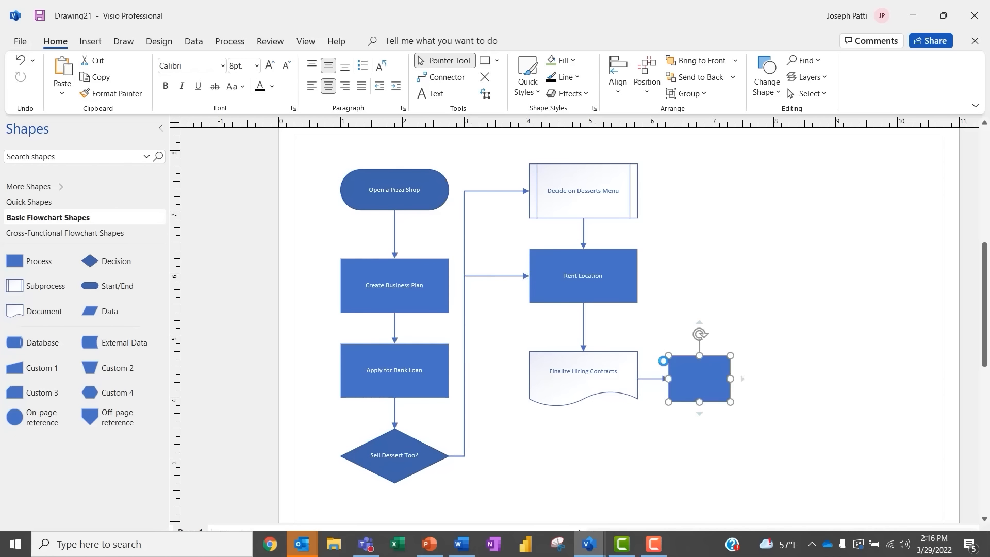
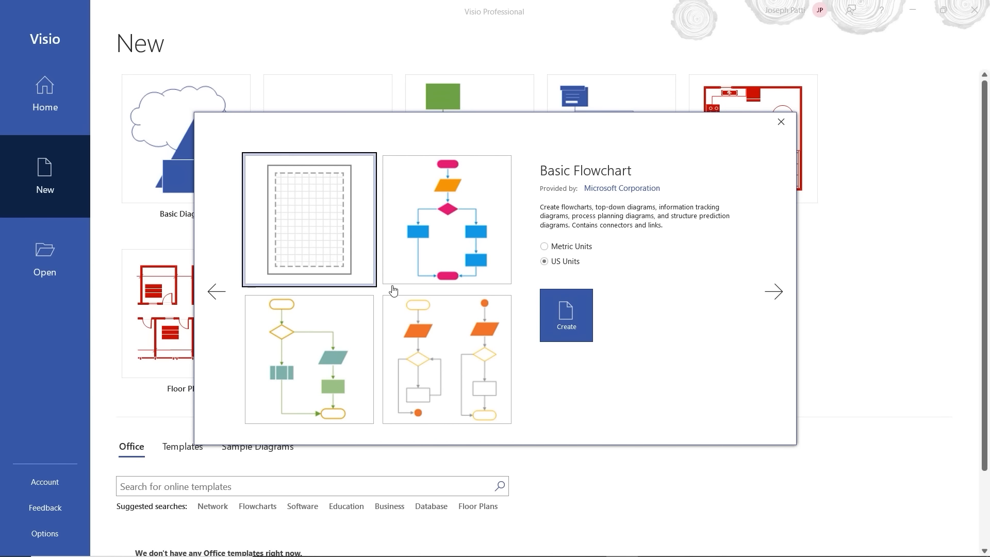
Step: Create a new Basic Flowchart drawing, checking the Cross-Functional stencil before returning to Basic Flowchart Shapes
{"action": "left_click", "coordinate": [564, 322]}
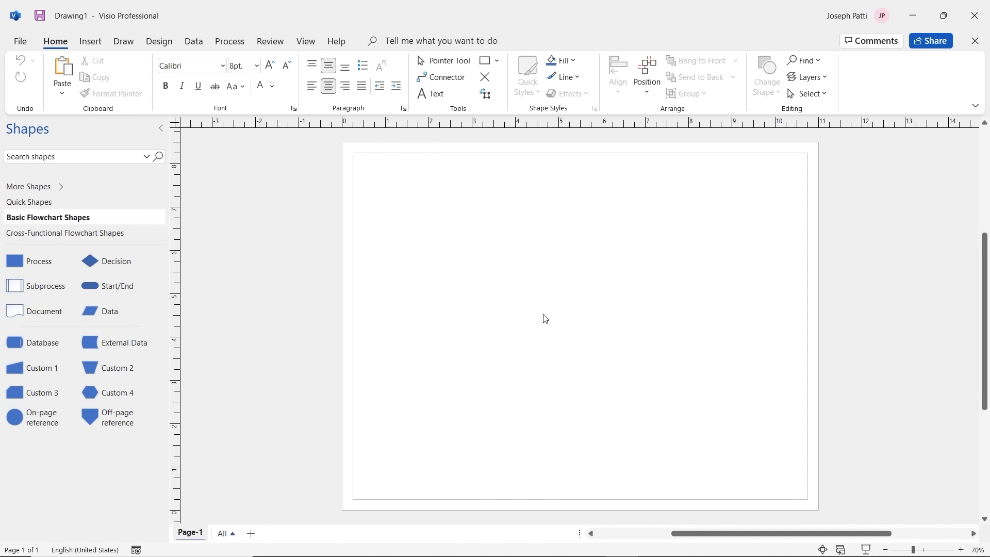
{"action": "left_click", "coordinate": [96, 235]}
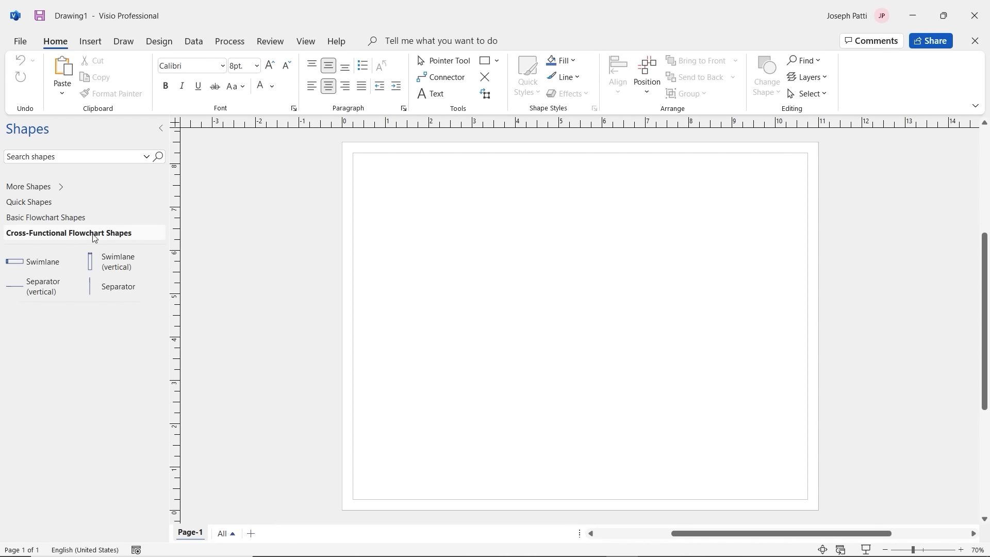
{"action": "left_click", "coordinate": [82, 219]}
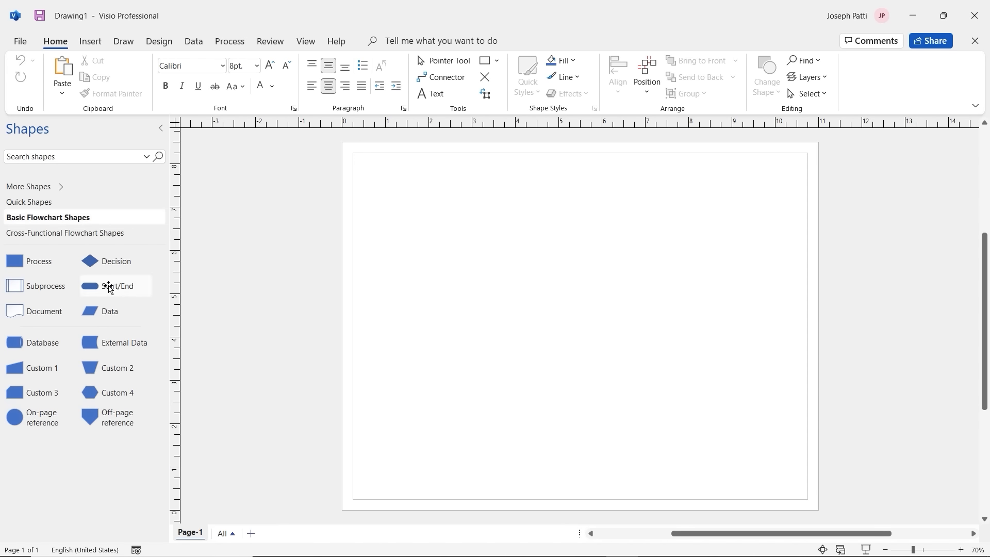
Step: Place a Start/End shape above three 1-inch-tall Process boxes down the left column
{"action": "left_click_drag", "start_coordinate": [115, 285], "coordinate": [461, 208]}
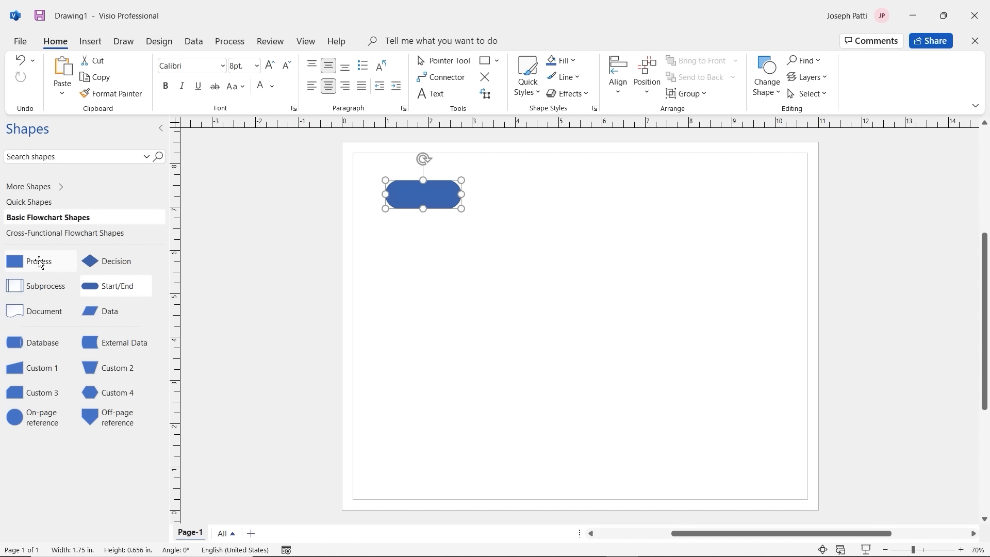
{"action": "left_click_drag", "start_coordinate": [39, 262], "coordinate": [477, 261]}
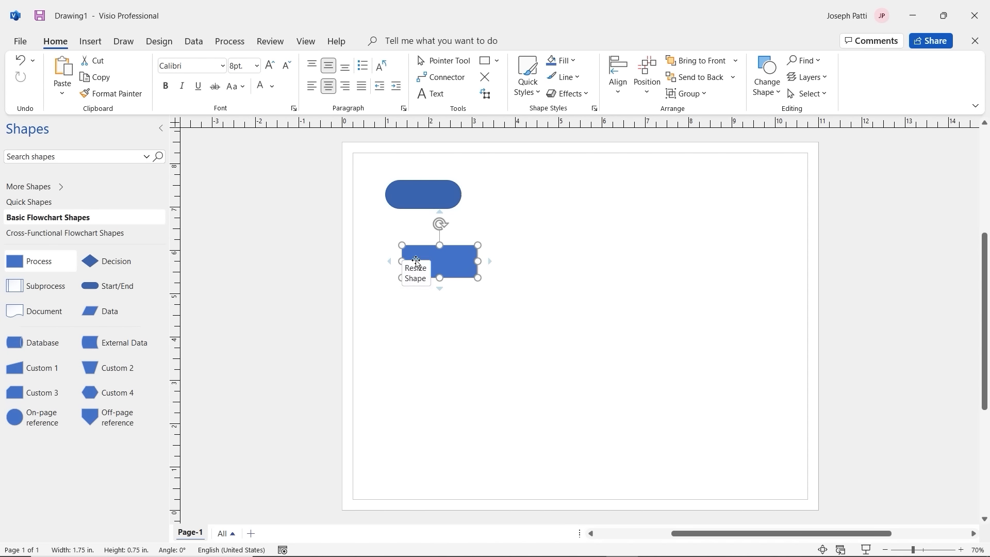
{"action": "mouse_move", "coordinate": [417, 261]}
{"action": "left_mouse_down"}
{"action": "mouse_move", "coordinate": [400, 256]}
{"action": "mouse_move", "coordinate": [423, 284]}
{"action": "mouse_move", "coordinate": [430, 269]}
{"action": "left_mouse_up"}
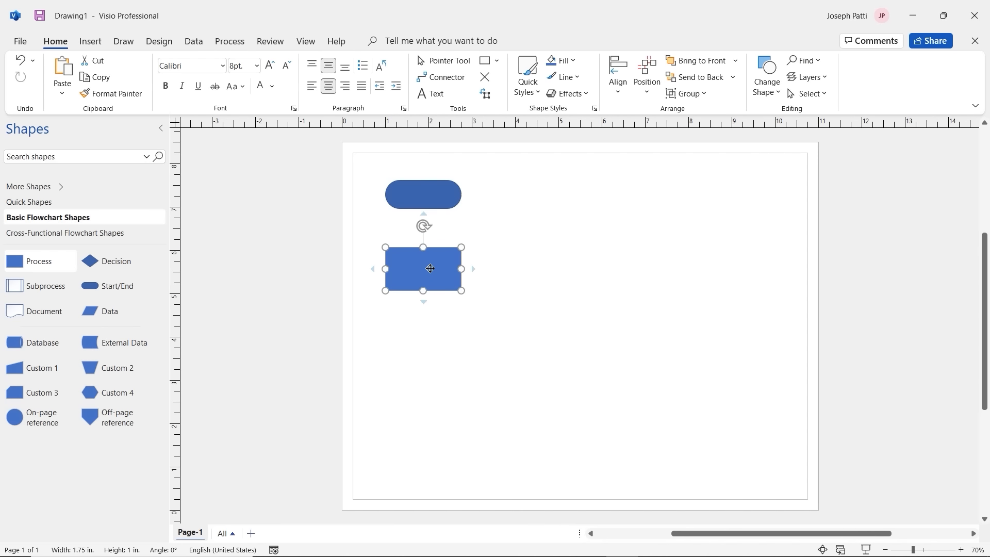
{"action": "left_click_drag", "start_coordinate": [36, 263], "coordinate": [424, 372]}
{"action": "key", "text": "Escape"}
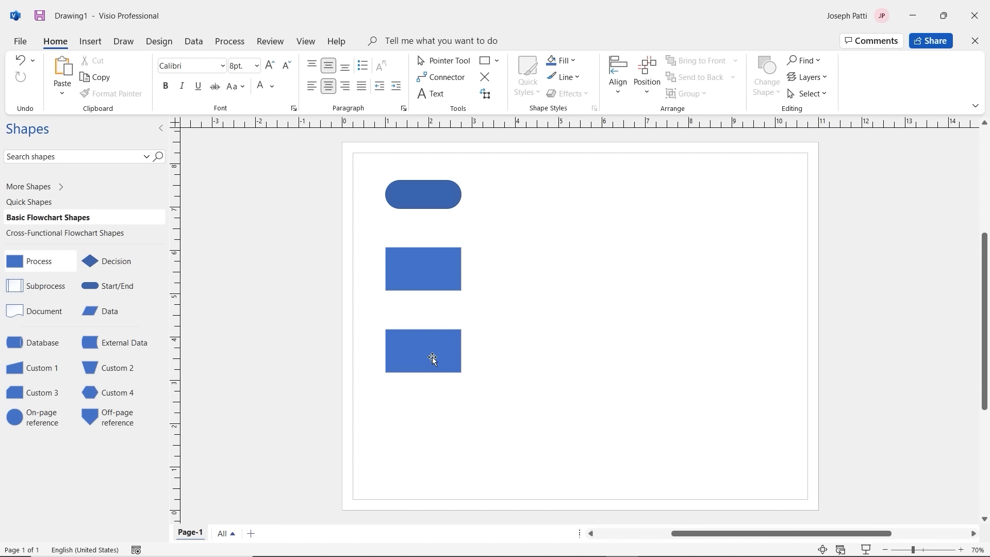
{"action": "left_click", "coordinate": [432, 357]}
{"action": "key", "text": "ctrl+d"}
{"action": "left_click_drag", "start_coordinate": [432, 357], "coordinate": [427, 437]}
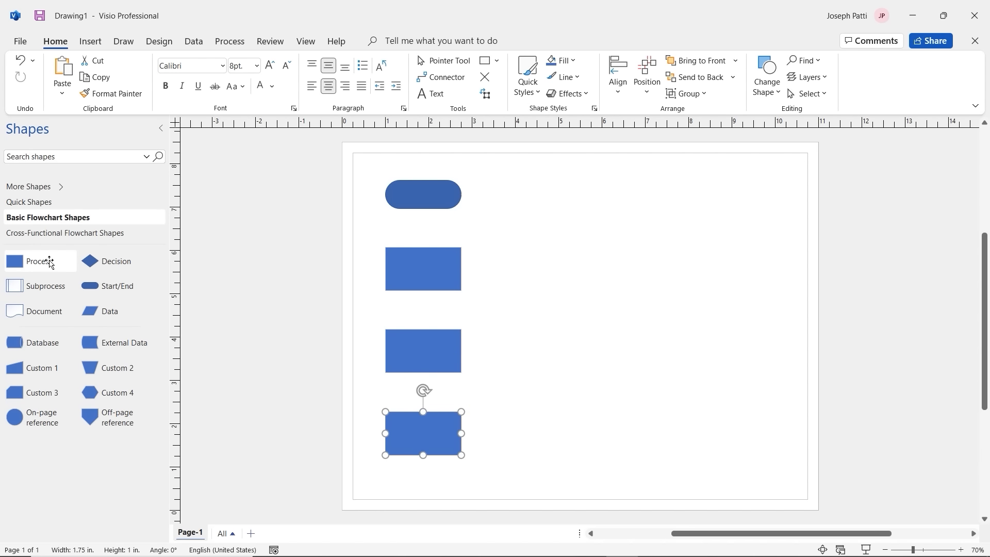
Step: Build a second column: Subprocess, Process box, and a 1.75 by 1 in Decision diamond
{"action": "left_click_drag", "start_coordinate": [39, 287], "coordinate": [587, 223]}
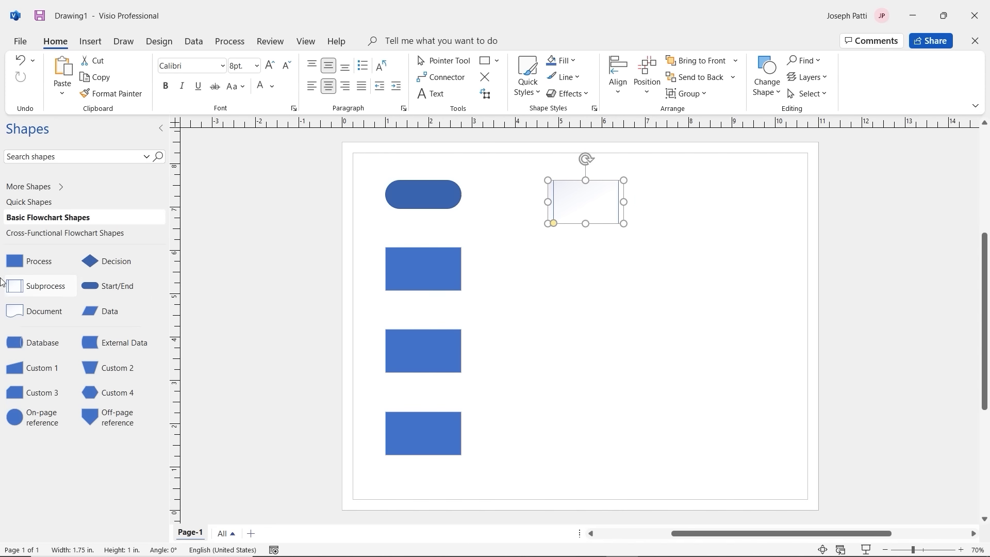
{"action": "mouse_move", "coordinate": [34, 261]}
{"action": "left_mouse_down"}
{"action": "mouse_move", "coordinate": [581, 281]}
{"action": "mouse_move", "coordinate": [187, 273]}
{"action": "mouse_move", "coordinate": [41, 259]}
{"action": "left_mouse_up"}
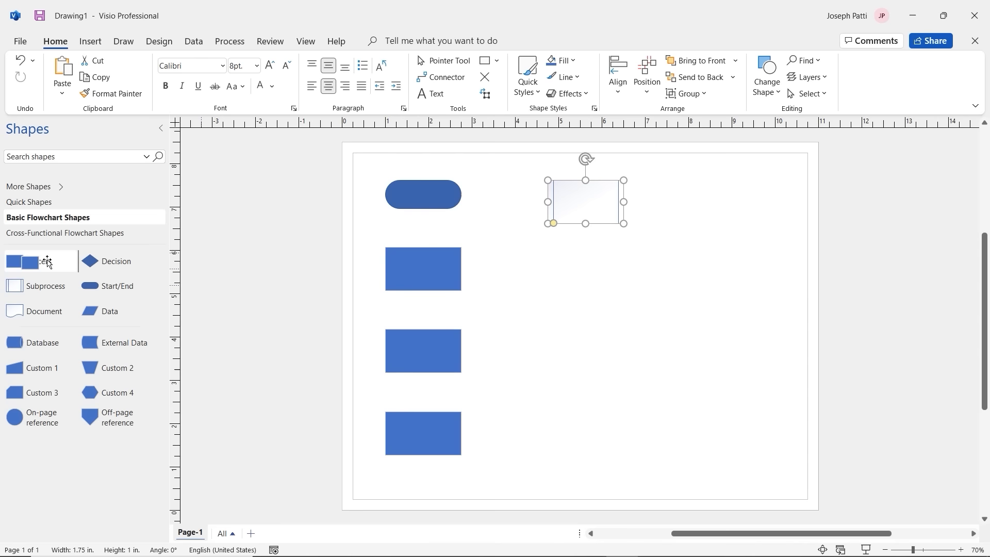
{"action": "left_click", "coordinate": [413, 285]}
{"action": "left_click_drag", "start_coordinate": [413, 285], "coordinate": [592, 271]}
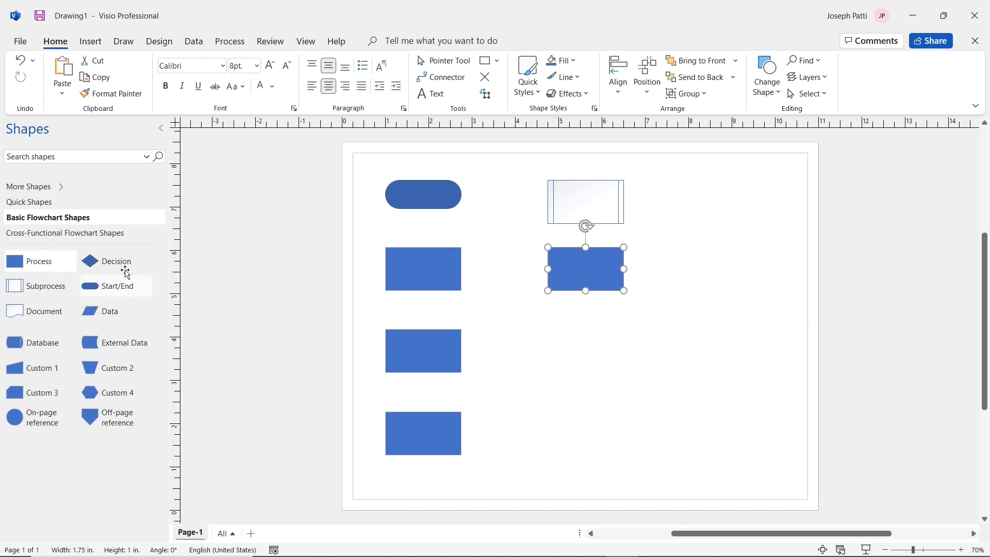
{"action": "left_click_drag", "start_coordinate": [122, 268], "coordinate": [624, 356]}
{"action": "left_click_drag", "start_coordinate": [565, 357], "coordinate": [582, 402]}
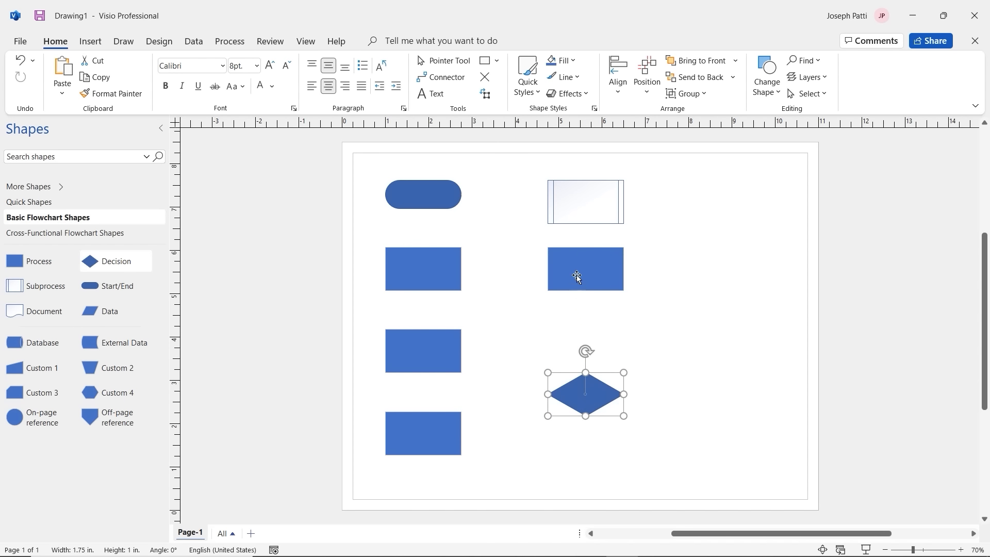
{"action": "left_click_drag", "start_coordinate": [577, 275], "coordinate": [578, 310]}
{"action": "left_click_drag", "start_coordinate": [581, 217], "coordinate": [580, 237]}
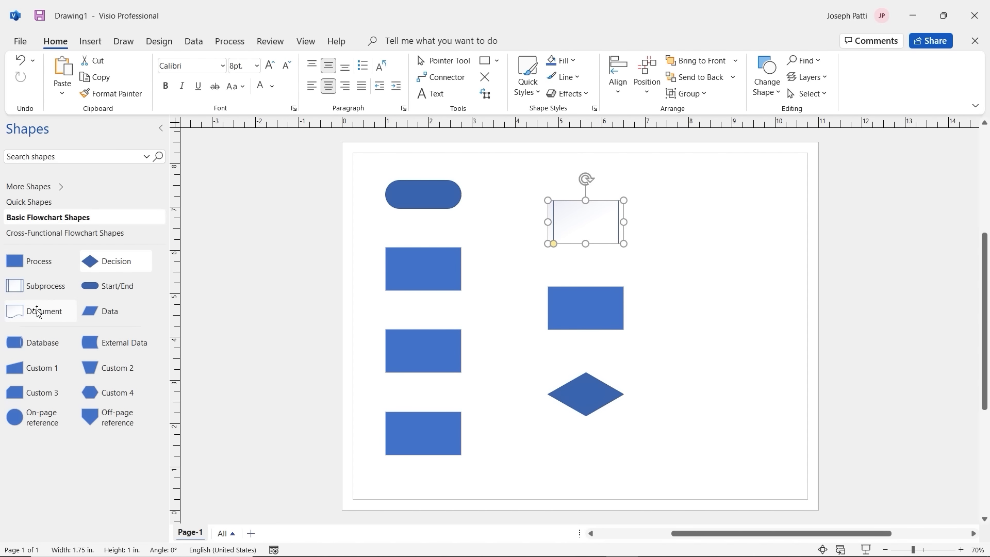
Step: Add a Document shape in a third column and copy the Start/End shape toward the lower right
{"action": "left_click_drag", "start_coordinate": [39, 311], "coordinate": [737, 270]}
{"action": "left_click", "coordinate": [419, 196]}
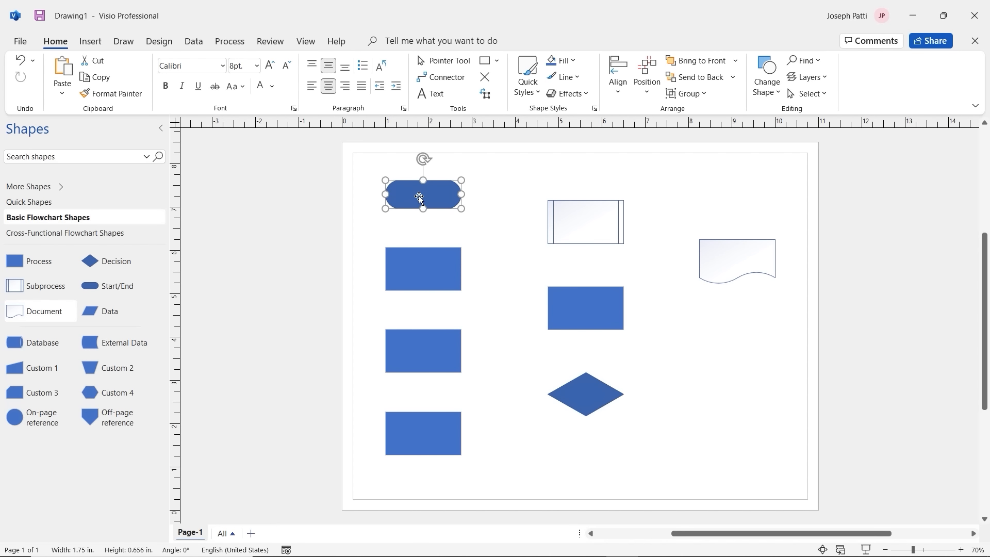
{"action": "key", "text": "ctrl+d"}
{"action": "left_click_drag", "start_coordinate": [433, 203], "coordinate": [728, 359]}
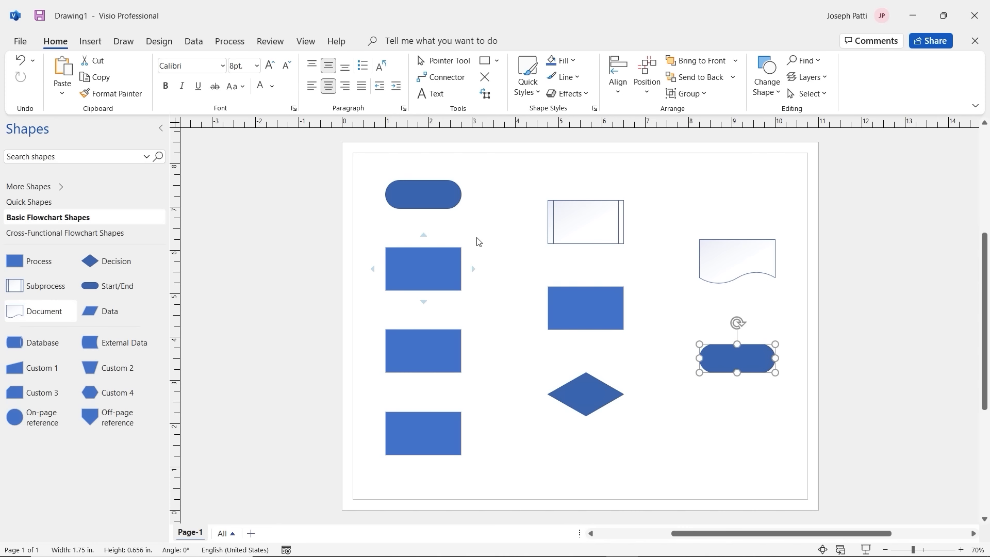
Step: Align Subprocess, middle Process and Document into rows; drop the Decision and end shape into the bottom row
{"action": "left_click_drag", "start_coordinate": [586, 225], "coordinate": [586, 201]}
{"action": "left_click_drag", "start_coordinate": [592, 304], "coordinate": [590, 266]}
{"action": "left_click_drag", "start_coordinate": [747, 264], "coordinate": [750, 276]}
{"action": "left_click_drag", "start_coordinate": [583, 390], "coordinate": [588, 431]}
{"action": "left_click_drag", "start_coordinate": [735, 368], "coordinate": [732, 431]}
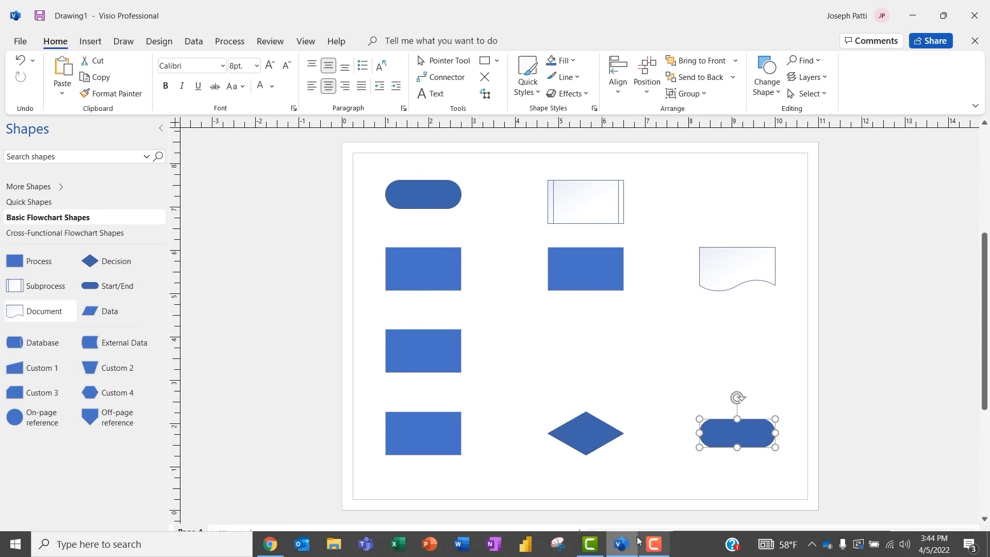
Step: Label the top Start/End shape 'Project Alpha' and set its text to 14 pt
{"action": "left_click", "coordinate": [419, 198]}
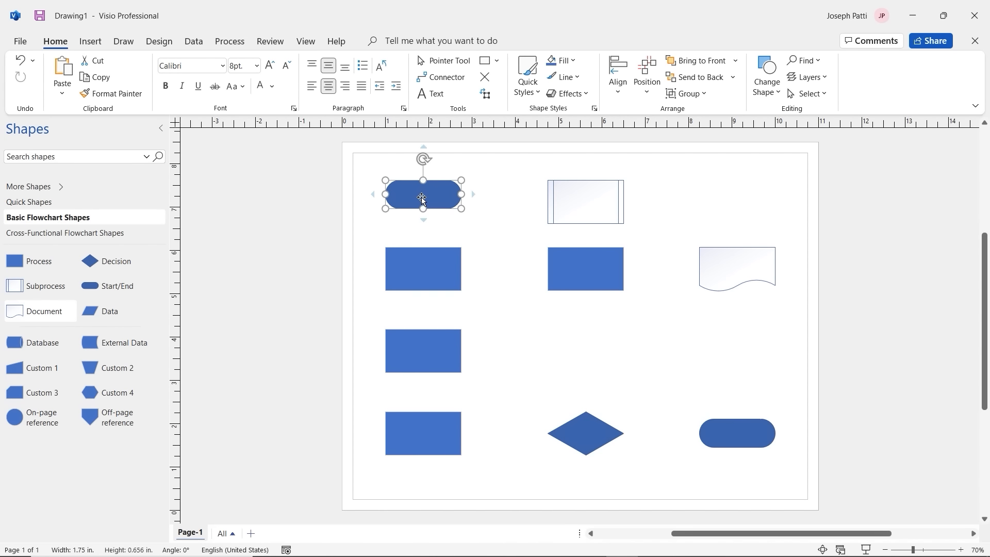
{"action": "type", "text": "Project"}
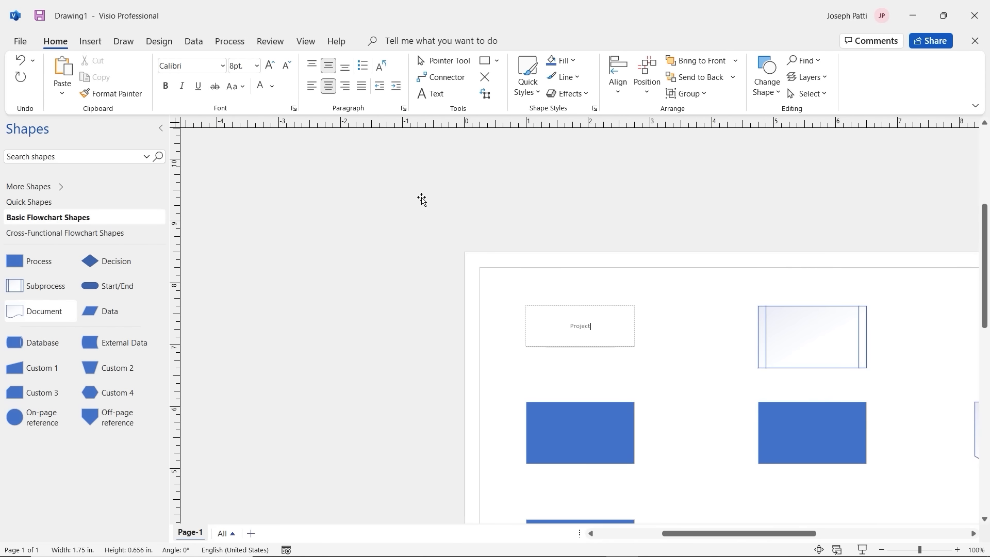
{"action": "type", "text": " Alpha"}
{"action": "left_click", "coordinate": [673, 327]}
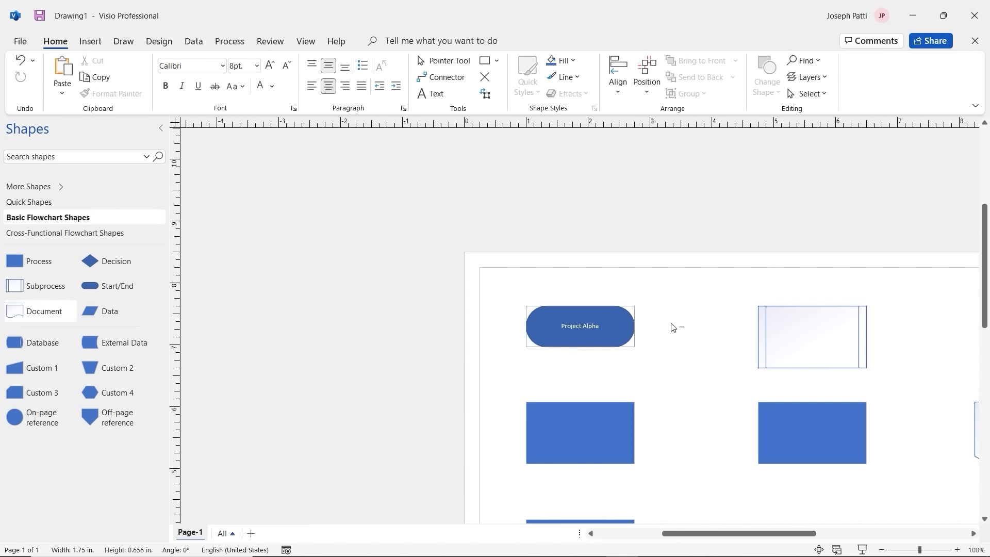
{"action": "double_click", "coordinate": [587, 323]}
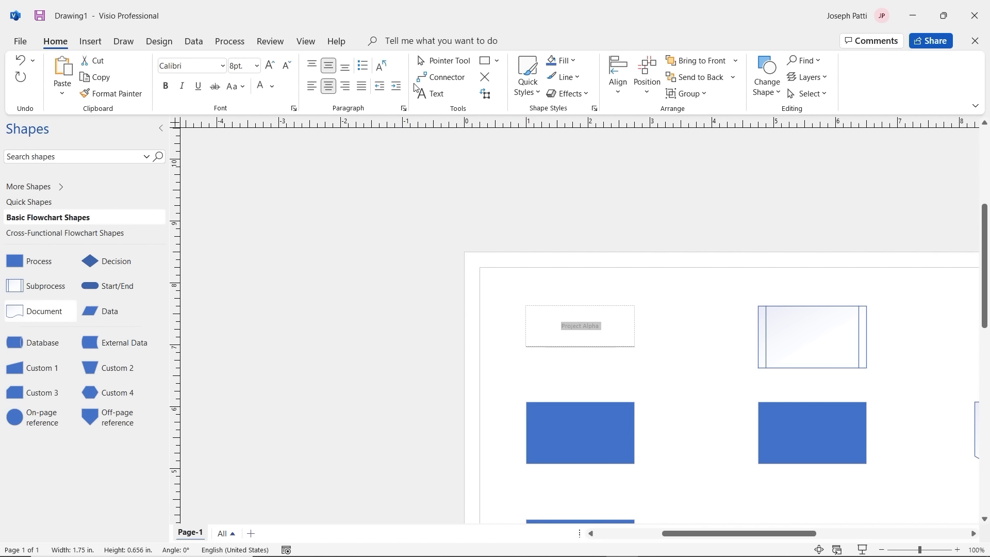
{"action": "left_click", "coordinate": [257, 69]}
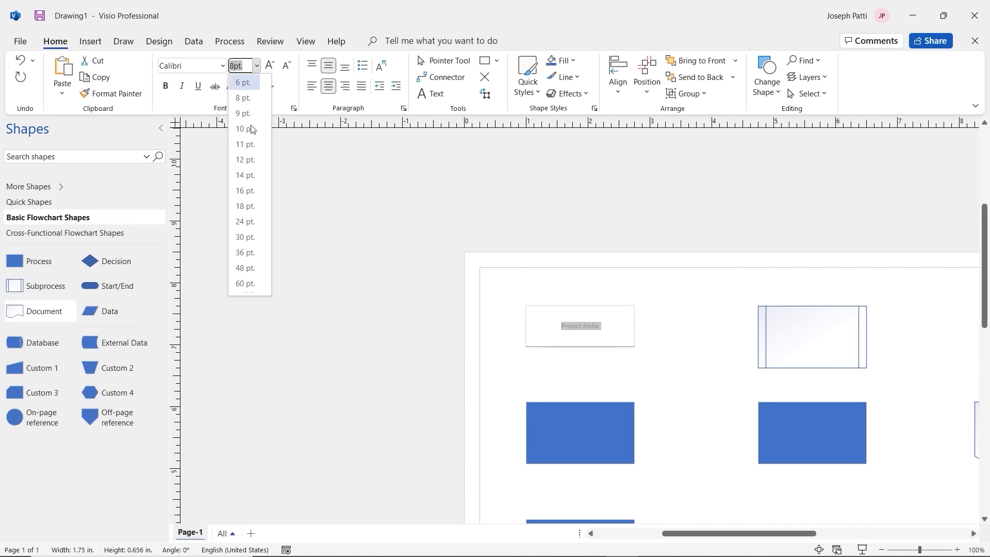
{"action": "left_click", "coordinate": [249, 176]}
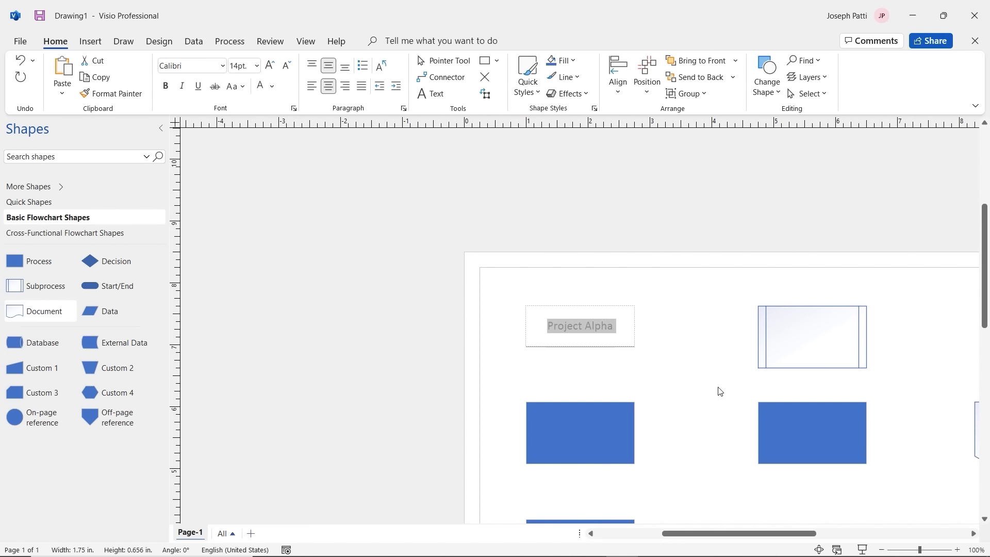
{"action": "left_click", "coordinate": [686, 357]}
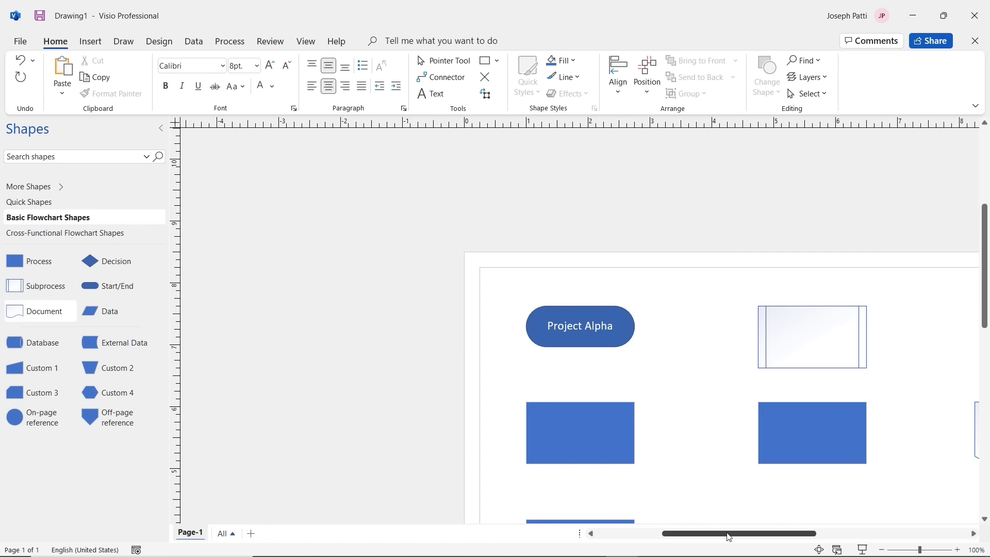
Step: Adjust the view using the controls along the bottom of the window
{"action": "mouse_move", "coordinate": [728, 533]}
{"action": "left_mouse_down"}
{"action": "mouse_move", "coordinate": [752, 535]}
{"action": "mouse_move", "coordinate": [750, 511]}
{"action": "left_mouse_up"}
{"action": "mouse_move", "coordinate": [756, 556]}
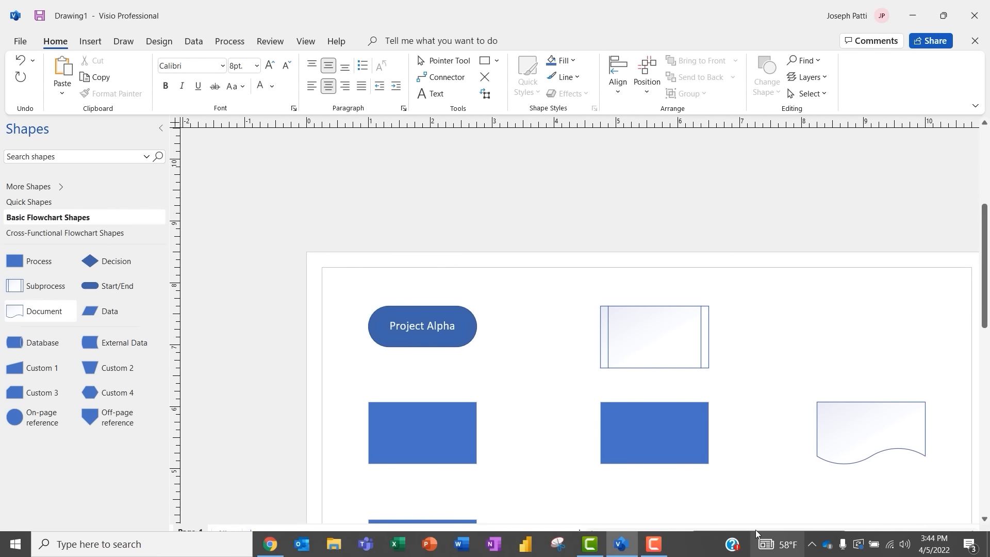
{"action": "left_click", "coordinate": [653, 544]}
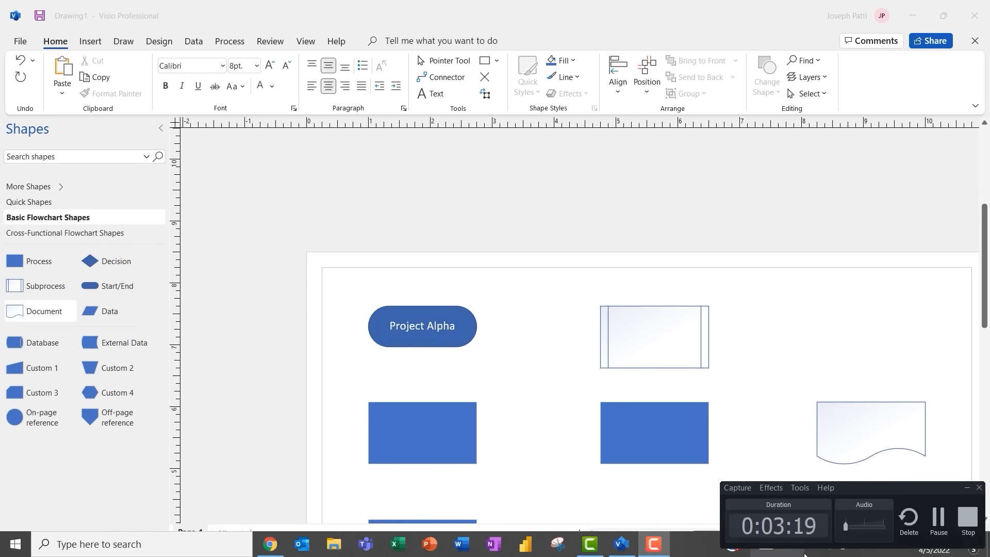
{"action": "left_click", "coordinate": [938, 522]}
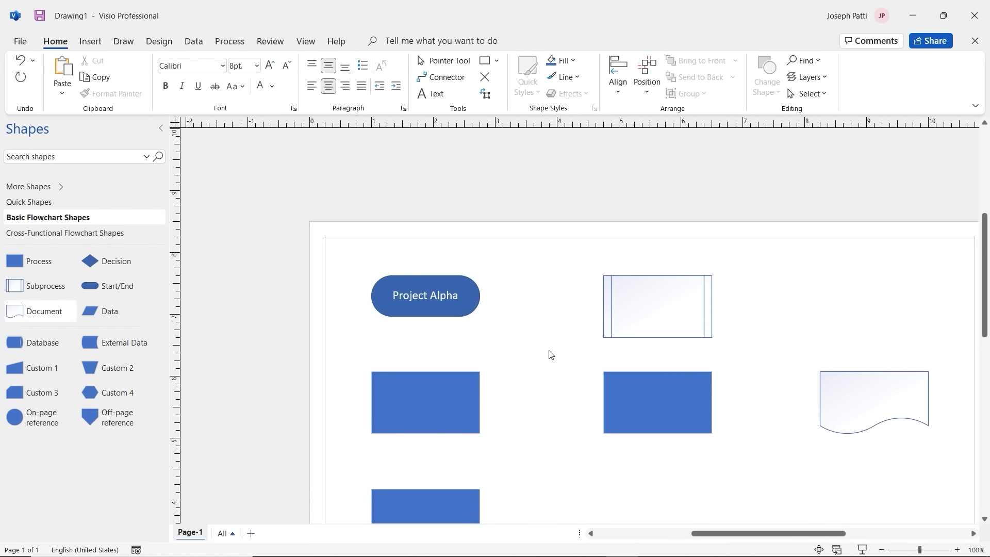
Step: Label the upper left Process box 'Get Permits' in 14 pt
{"action": "left_click", "coordinate": [425, 405]}
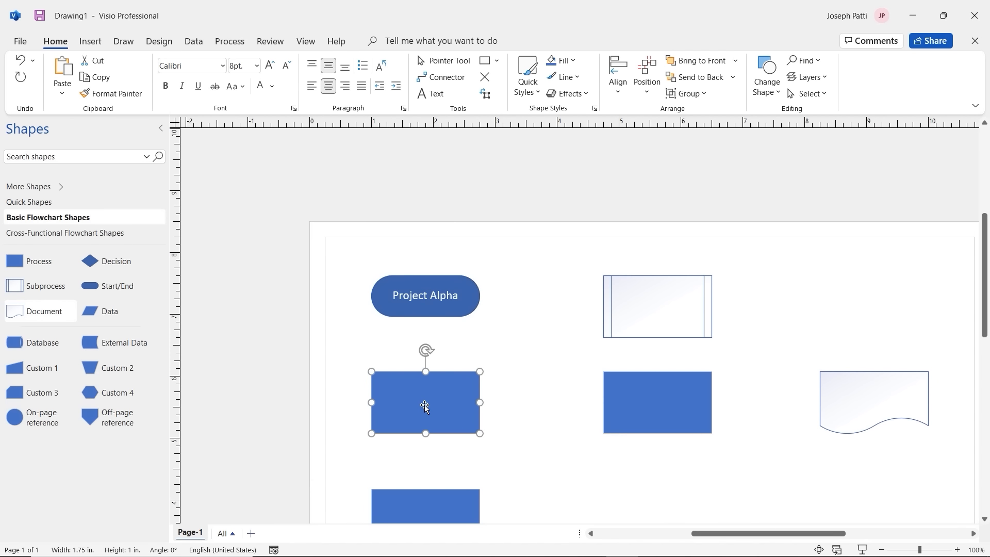
{"action": "double_click", "coordinate": [425, 406]}
{"action": "type", "text": "Get Permit"}
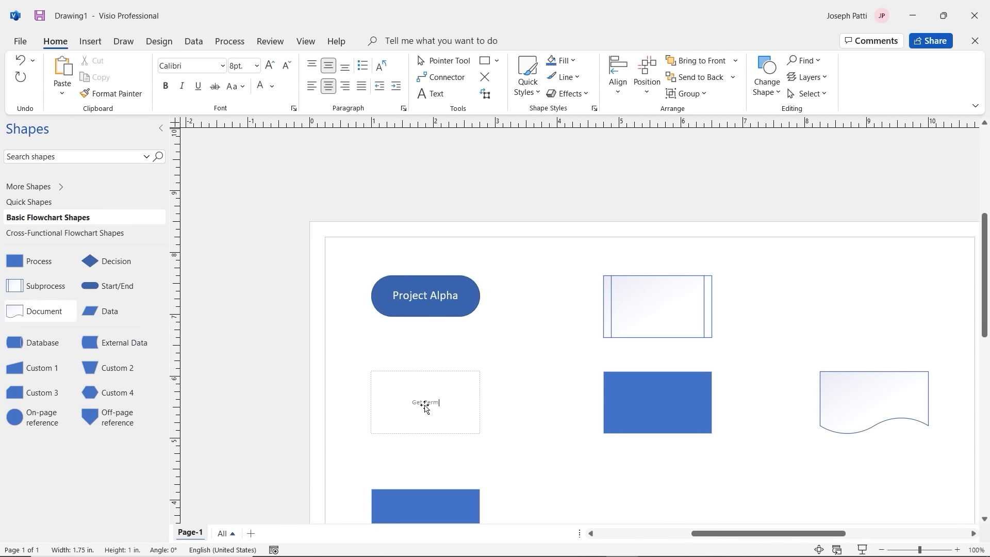
{"action": "type", "text": "s"}
{"action": "triple_click", "coordinate": [425, 402]}
{"action": "left_click", "coordinate": [528, 361]}
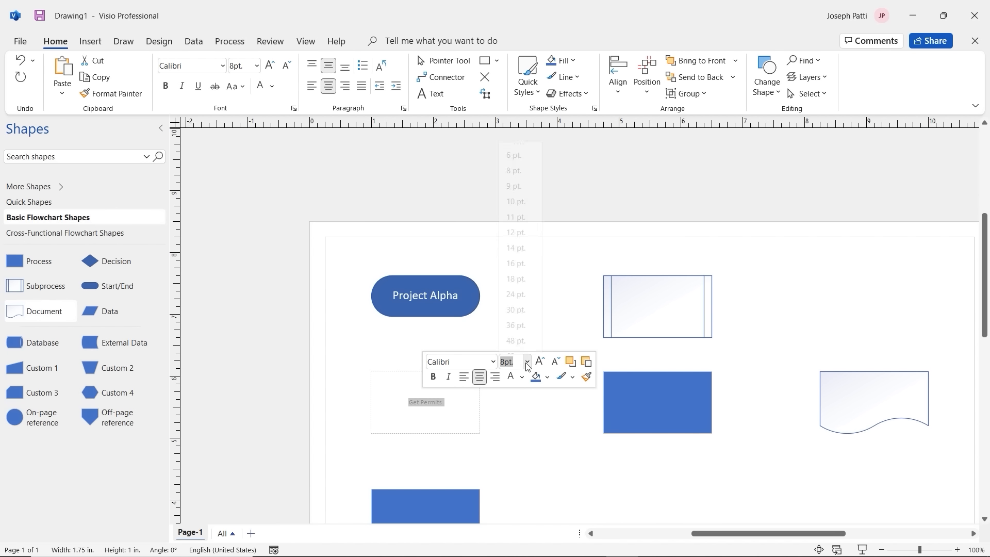
{"action": "left_click", "coordinate": [517, 238]}
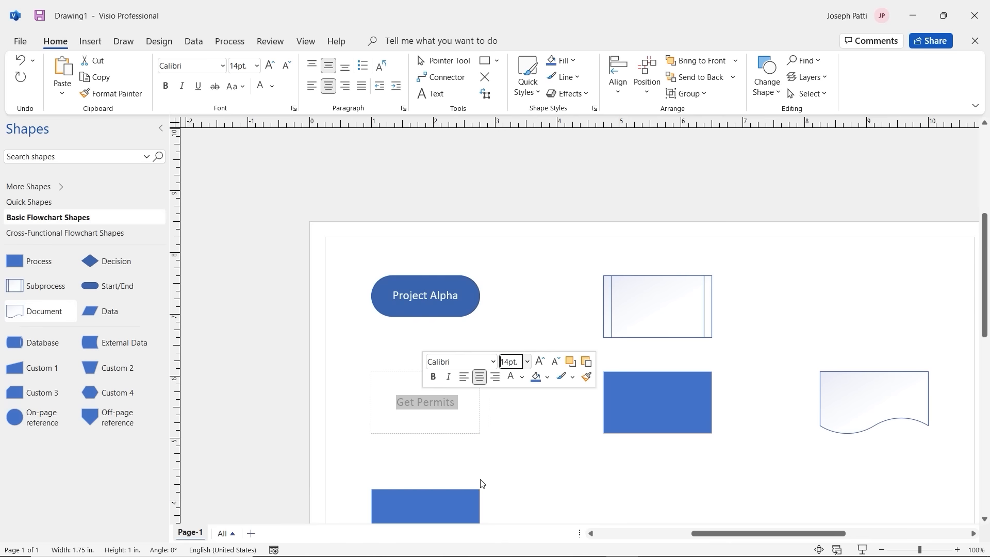
{"action": "left_click", "coordinate": [521, 443]}
Step: Label the next Process box 'Contact Developers' in 14 pt
{"action": "scroll", "coordinate": [473, 363], "scroll_direction": "down", "scroll_amount": 3}
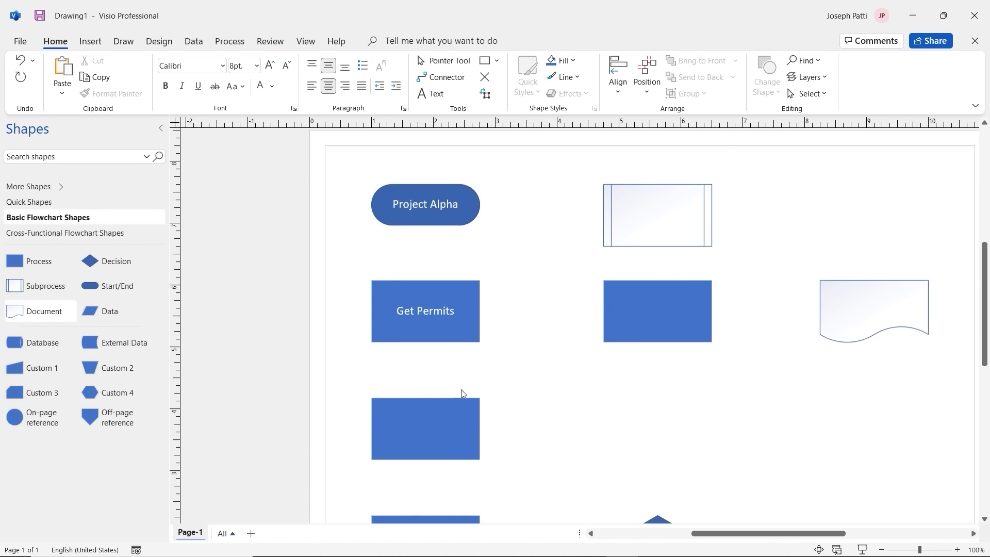
{"action": "left_click", "coordinate": [444, 416]}
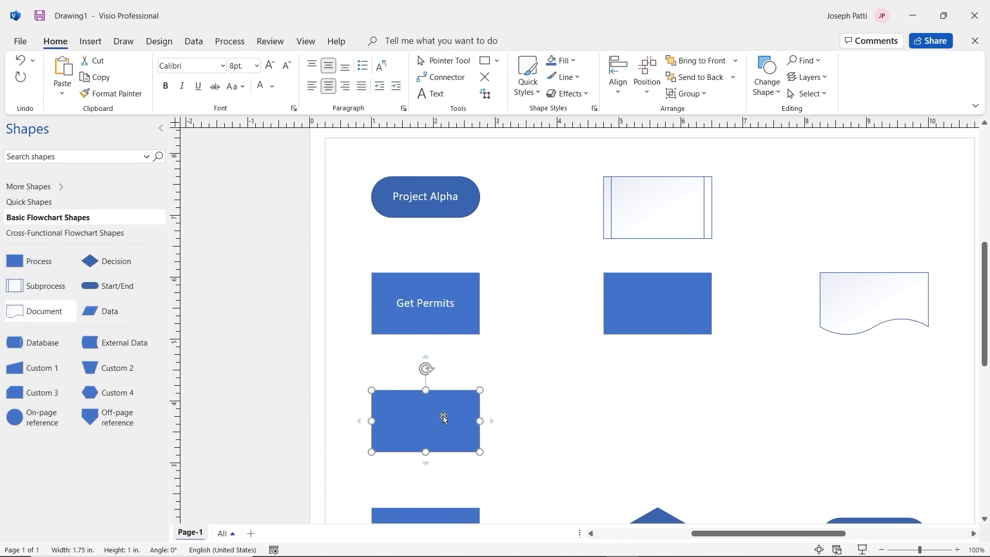
{"action": "type", "text": "Contact"}
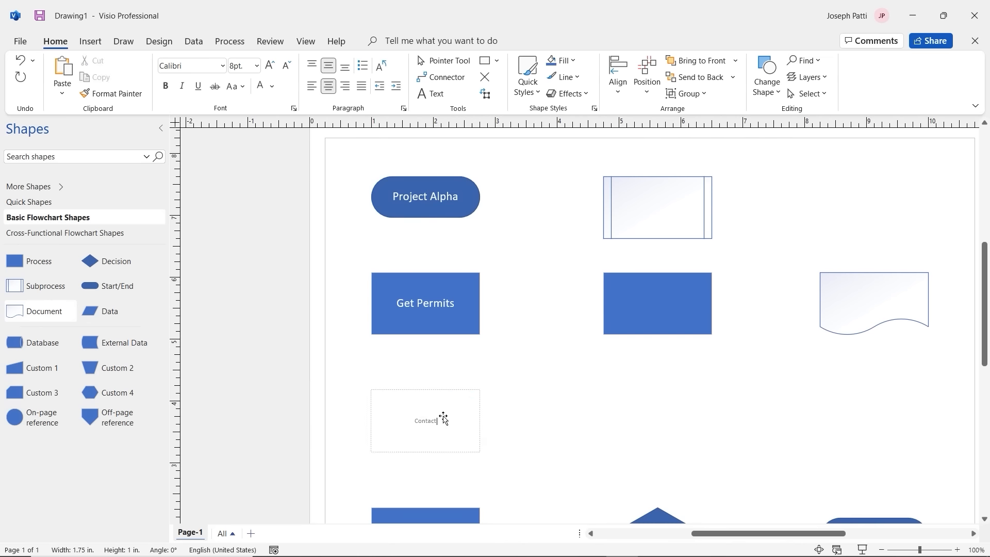
{"action": "type", "text": " F"}
{"action": "type", "text": "evel"}
{"action": "type", "text": "opers"}
{"action": "triple_click", "coordinate": [429, 421]}
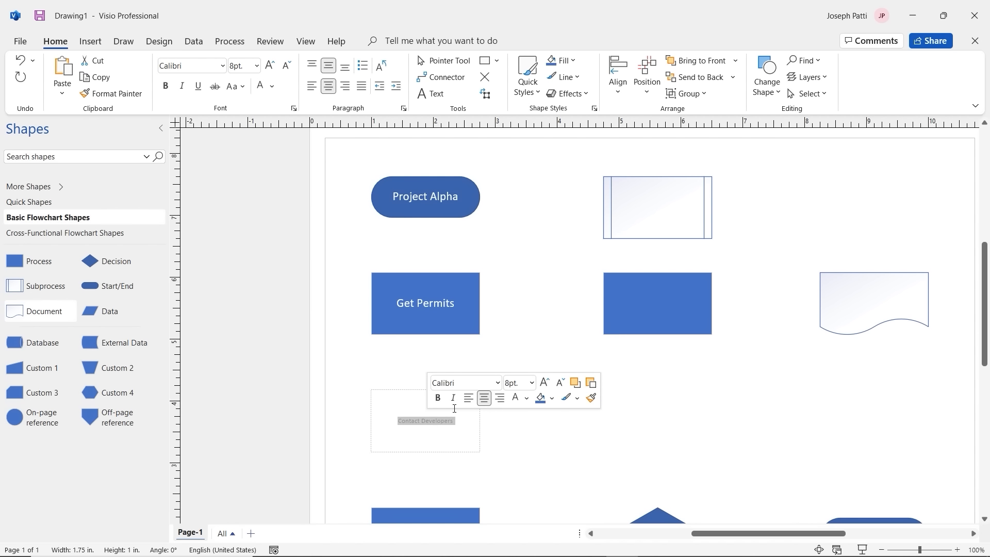
{"action": "left_click", "coordinate": [532, 383]}
{"action": "left_click", "coordinate": [520, 257]}
Step: Label the lowest left Process box 'Contact Marketing Team' in 14 pt
{"action": "scroll", "coordinate": [453, 460], "scroll_direction": "down", "scroll_amount": 3}
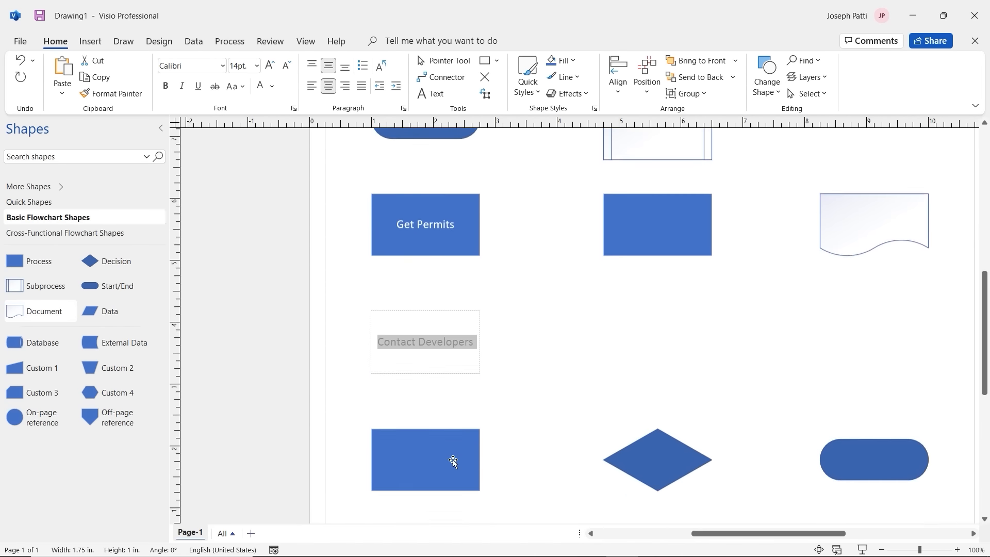
{"action": "left_click", "coordinate": [435, 395]}
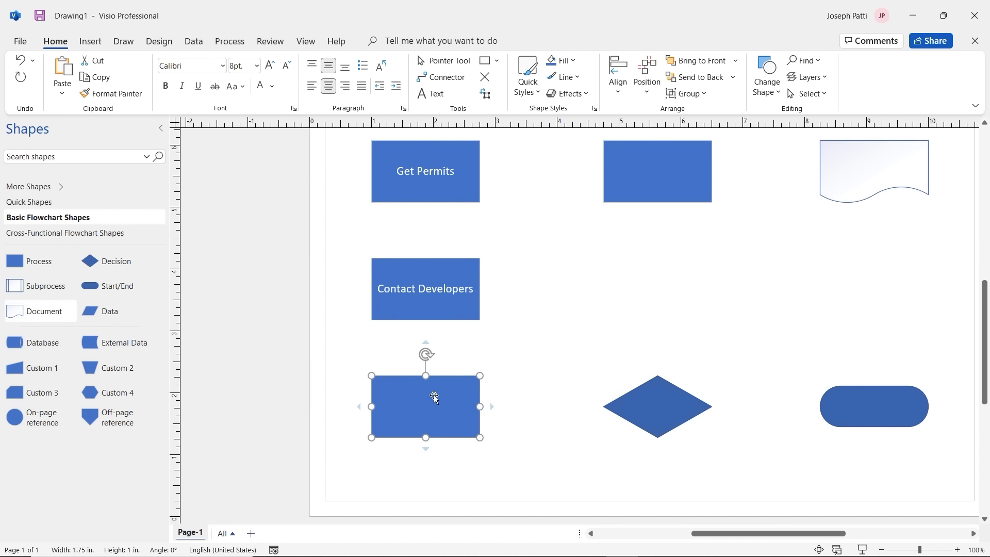
{"action": "double_click", "coordinate": [434, 395]}
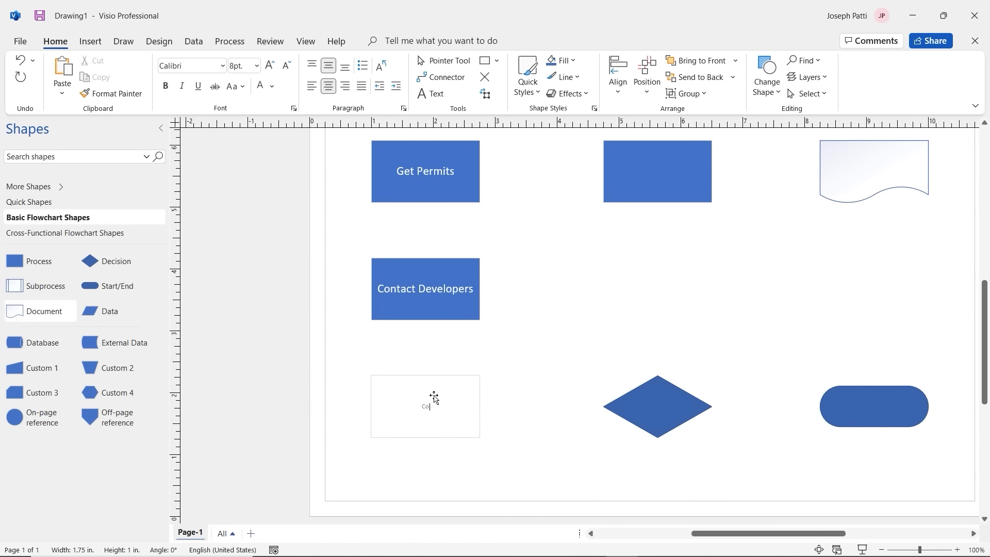
{"action": "type", "text": "Contact Marketing Team"}
{"action": "triple_click", "coordinate": [423, 406]}
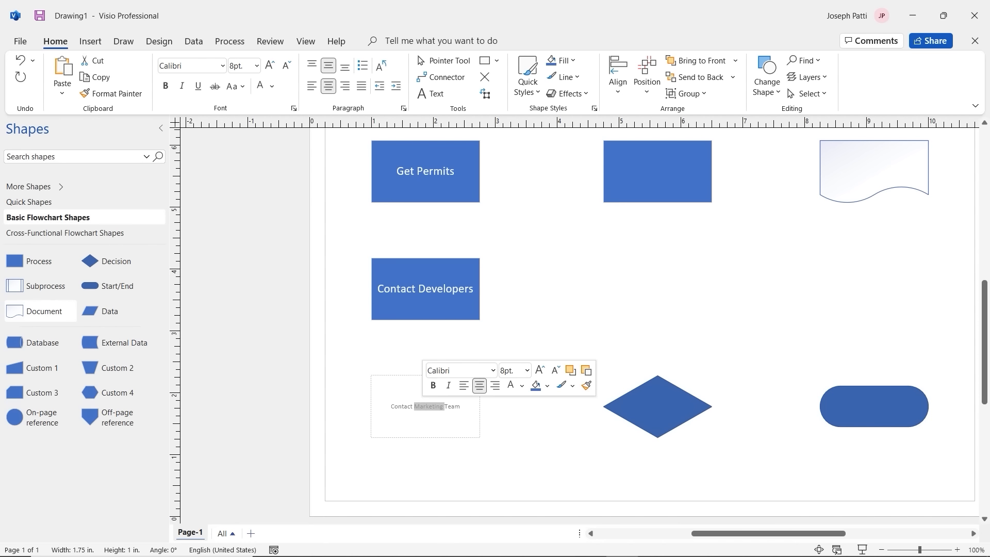
{"action": "left_click", "coordinate": [527, 371]}
{"action": "left_click", "coordinate": [515, 246]}
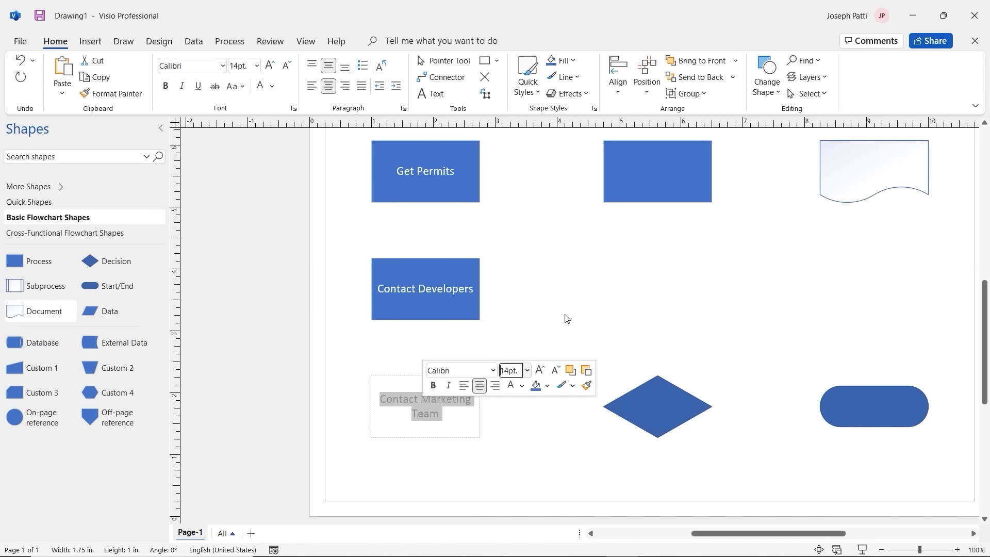
Step: Label the Subprocess shape 'Building Pricing Plan' in 14 pt
{"action": "scroll", "coordinate": [668, 315], "scroll_direction": "up", "scroll_amount": 3}
{"action": "left_click", "coordinate": [671, 242]}
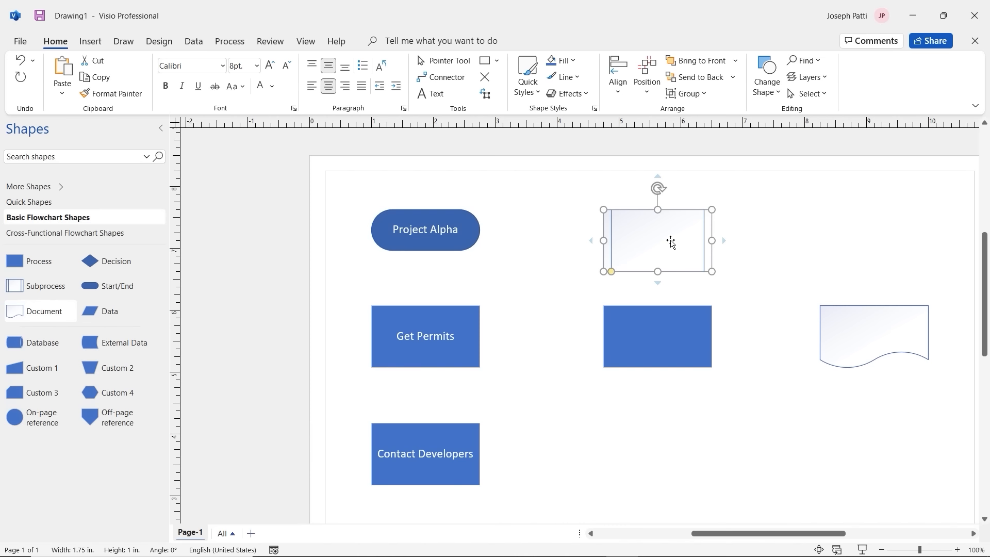
{"action": "type", "text": "Bu"}
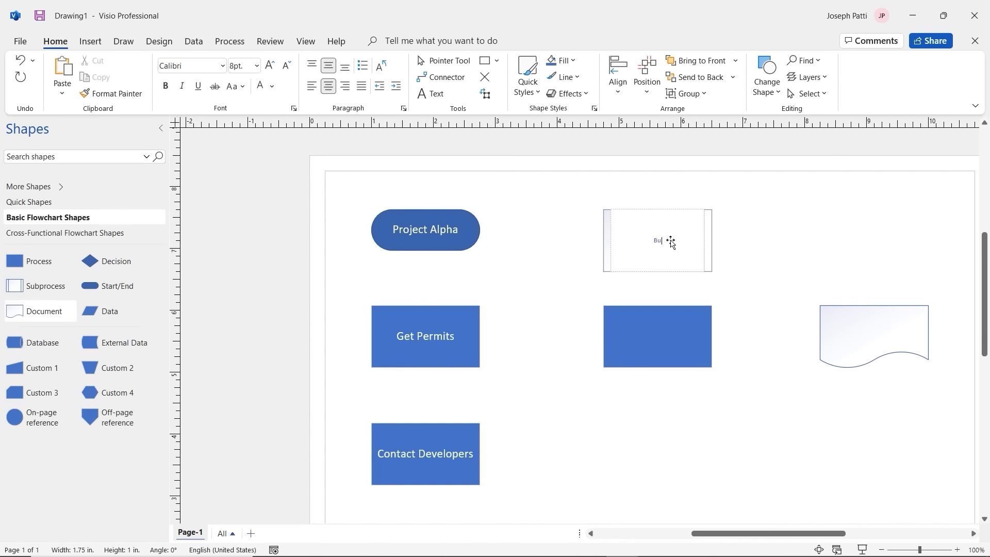
{"action": "type", "text": "ilding Perm"}
{"action": "type", "text": "g Plan"}
{"action": "triple_click", "coordinate": [666, 239]}
{"action": "left_click", "coordinate": [769, 203]}
{"action": "left_click", "coordinate": [758, 312]}
{"action": "left_click", "coordinate": [642, 341]}
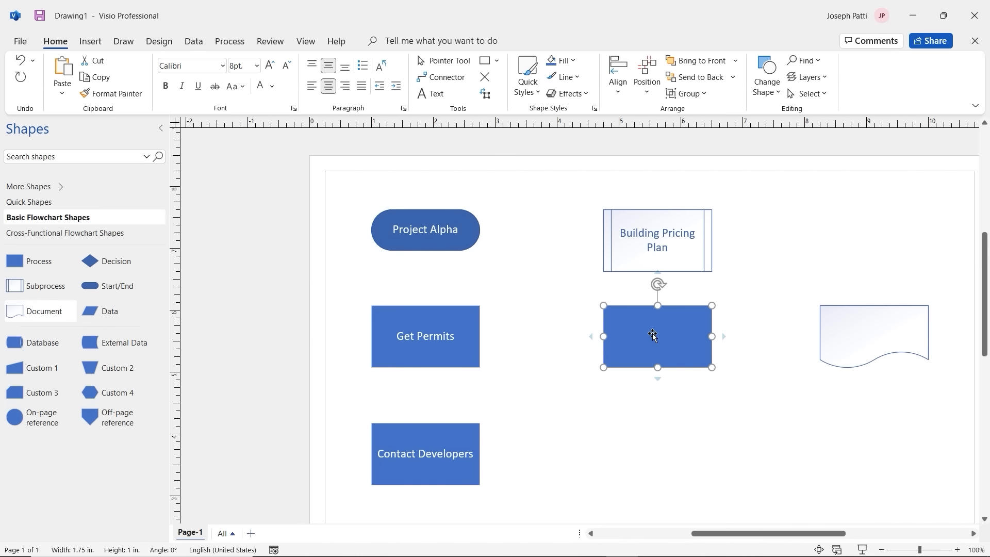
Step: Label the middle Process box 'Check in on Marketing and Development' and set it to 14 pt
{"action": "type", "text": "Check"}
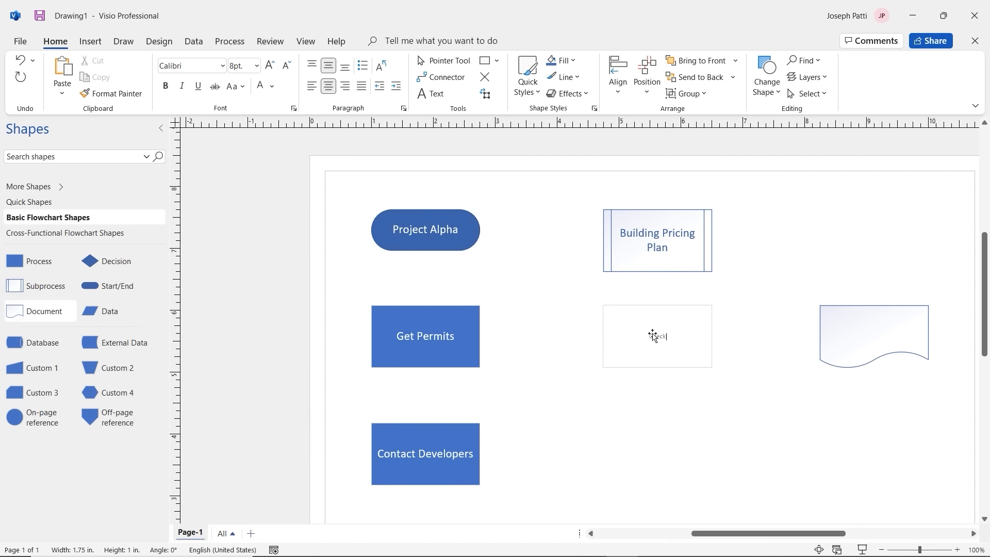
{"action": "type", "text": " Iron Marketing and Development"}
{"action": "key", "text": "ctrl+a"}
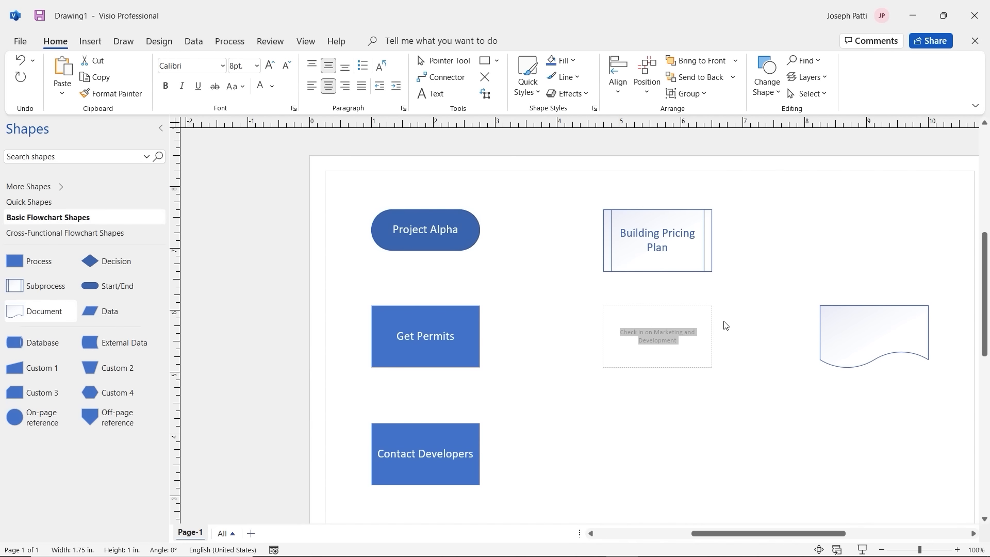
{"action": "double_click", "coordinate": [671, 338]}
{"action": "key", "text": "ctrl+a"}
{"action": "left_click", "coordinate": [669, 336]}
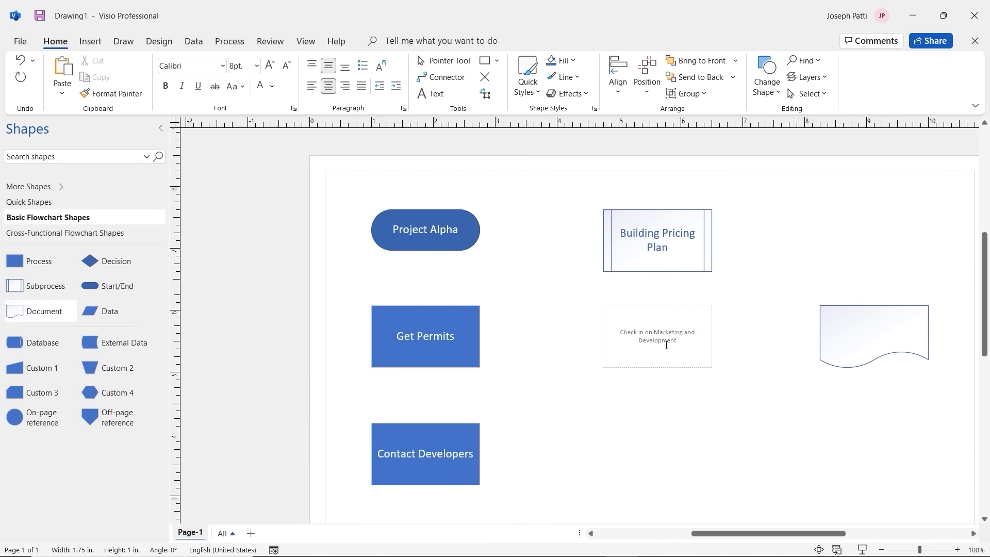
{"action": "double_click", "coordinate": [664, 340]}
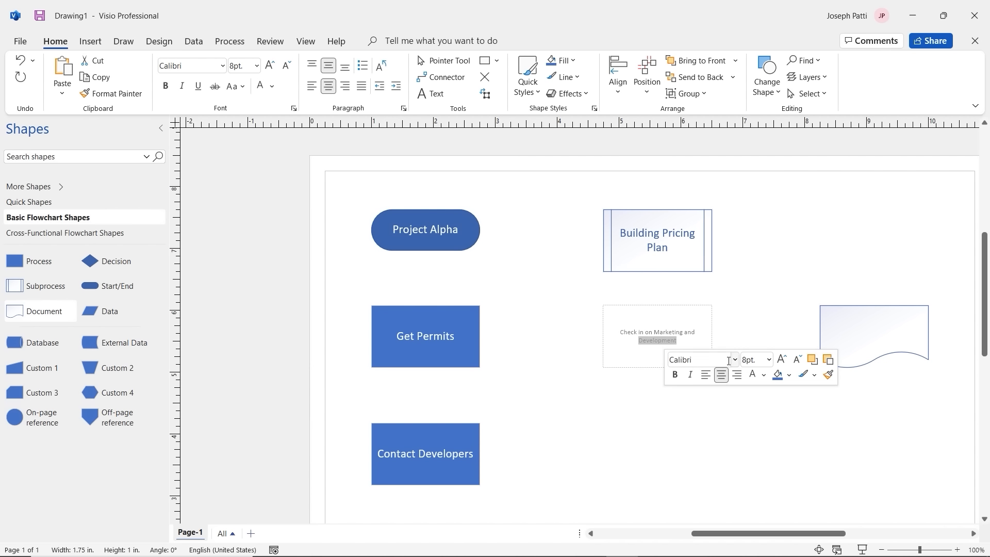
{"action": "left_click_drag", "start_coordinate": [678, 340], "coordinate": [628, 330]}
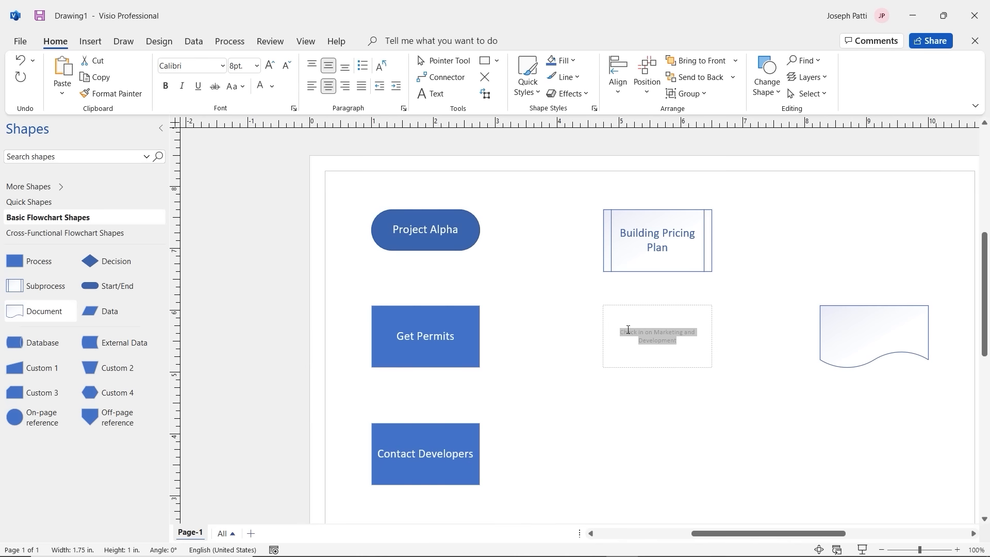
{"action": "left_click", "coordinate": [257, 66]}
{"action": "left_click", "coordinate": [252, 175]}
{"action": "left_click", "coordinate": [676, 402]}
{"action": "scroll", "coordinate": [688, 399], "scroll_direction": "down", "scroll_amount": 3}
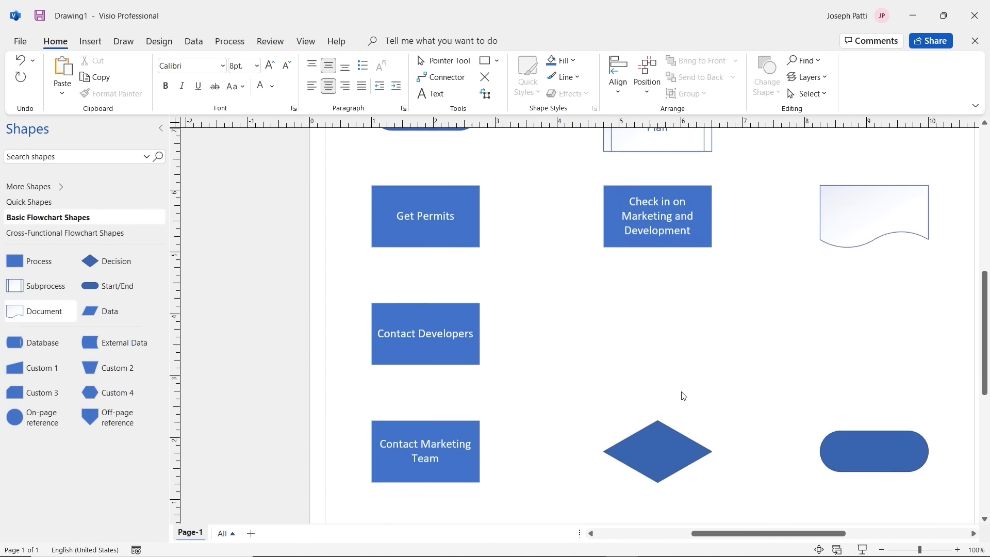
{"action": "left_click", "coordinate": [658, 440]}
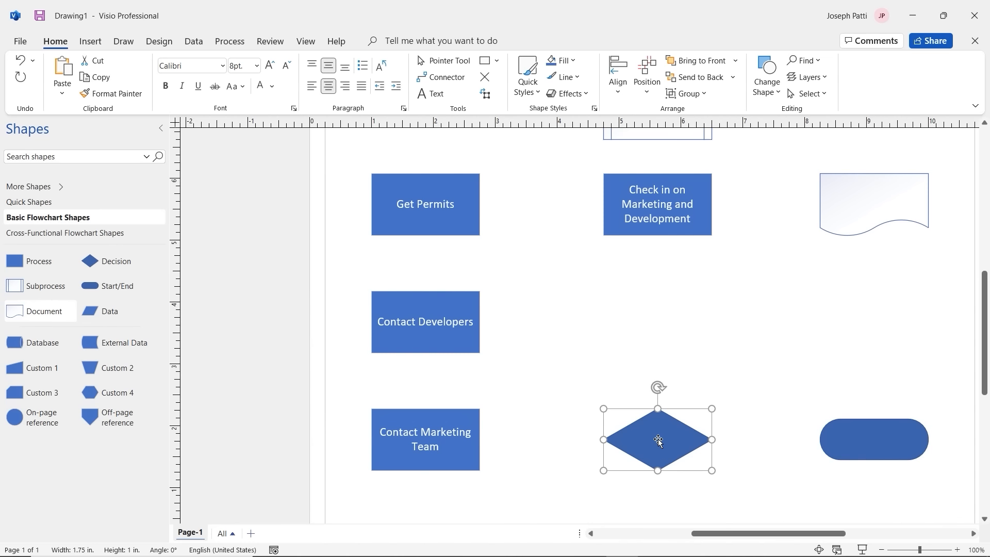
Step: Type the decision diamond's 'Announce … Teams or Email?' label and set it to 14 pt
{"action": "double_click", "coordinate": [659, 440]}
{"action": "type", "text": "Announce"}
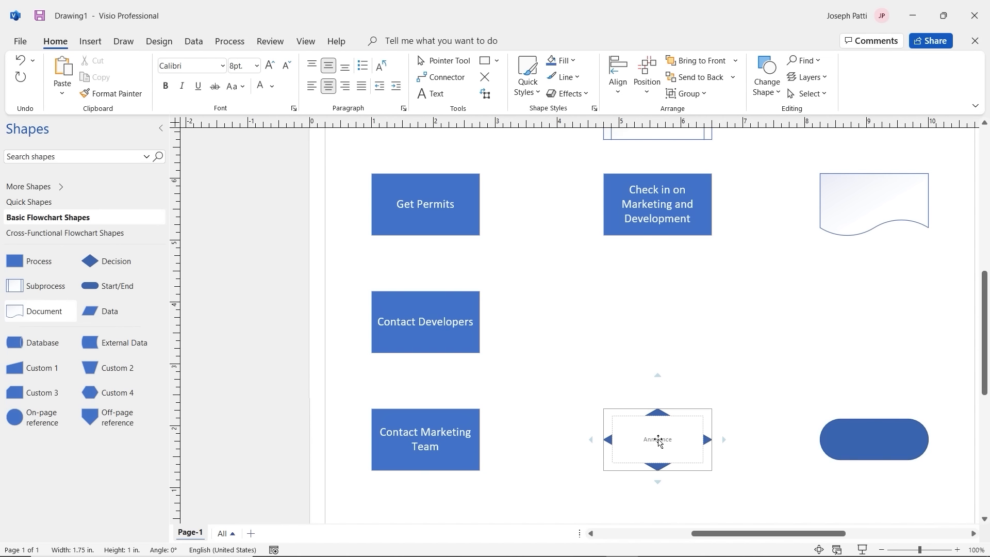
{"action": "type", "text": " to Teams"}
{"action": "type", "text": "or Email"}
{"action": "type", "text": "?"}
{"action": "left_click", "coordinate": [741, 472]}
{"action": "left_click", "coordinate": [672, 442]}
{"action": "left_click", "coordinate": [673, 443]}
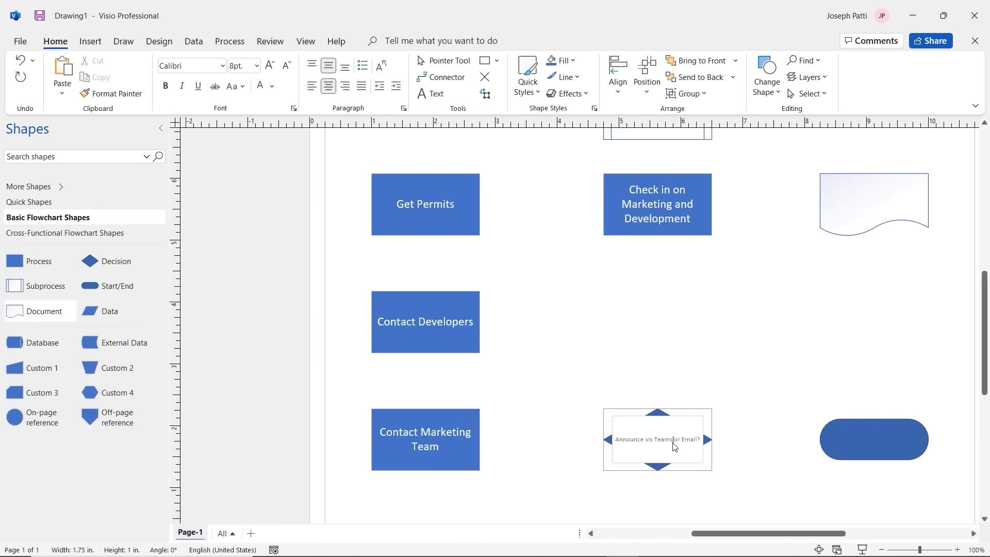
{"action": "double_click", "coordinate": [665, 441]}
{"action": "key", "text": "ctrl+a"}
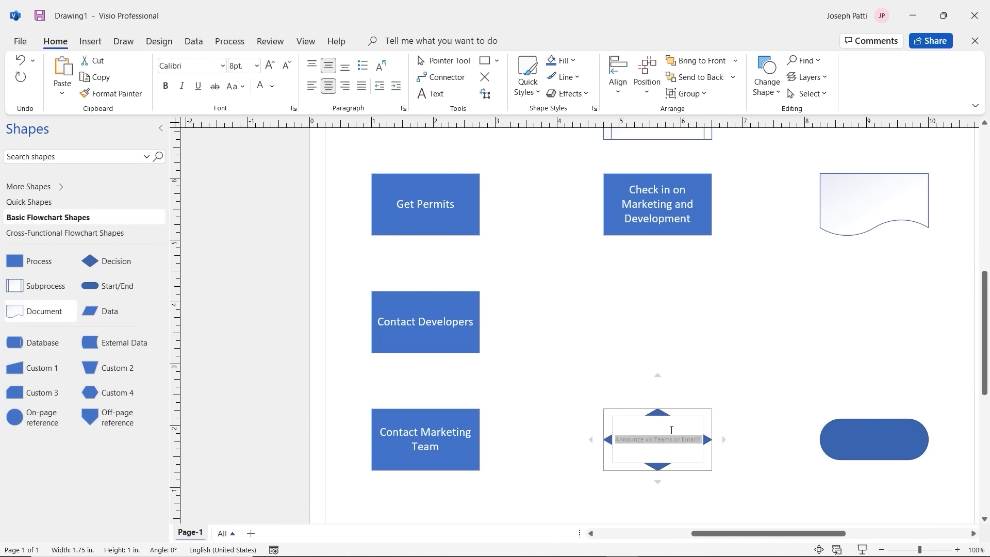
{"action": "left_click", "coordinate": [256, 66]}
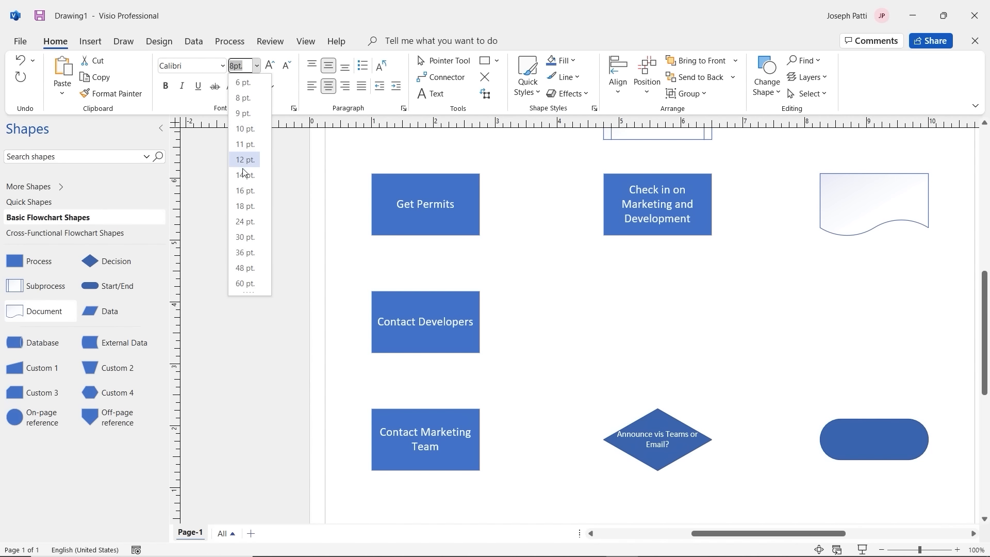
{"action": "key", "text": "Escape"}
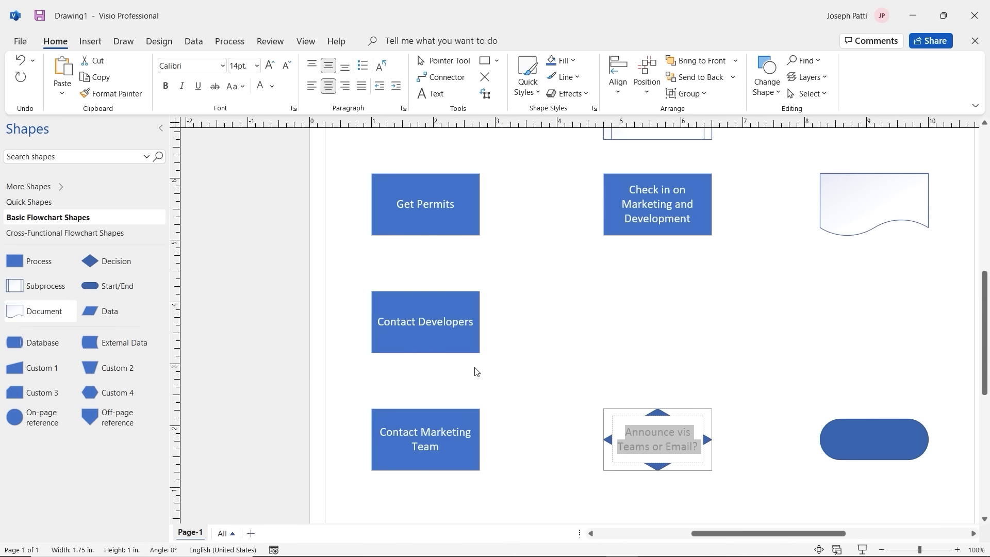
{"action": "left_click", "coordinate": [679, 360]}
Step: Enlarge the diamond slightly and correct 'vis' to 'via' in its label
{"action": "left_click", "coordinate": [695, 442]}
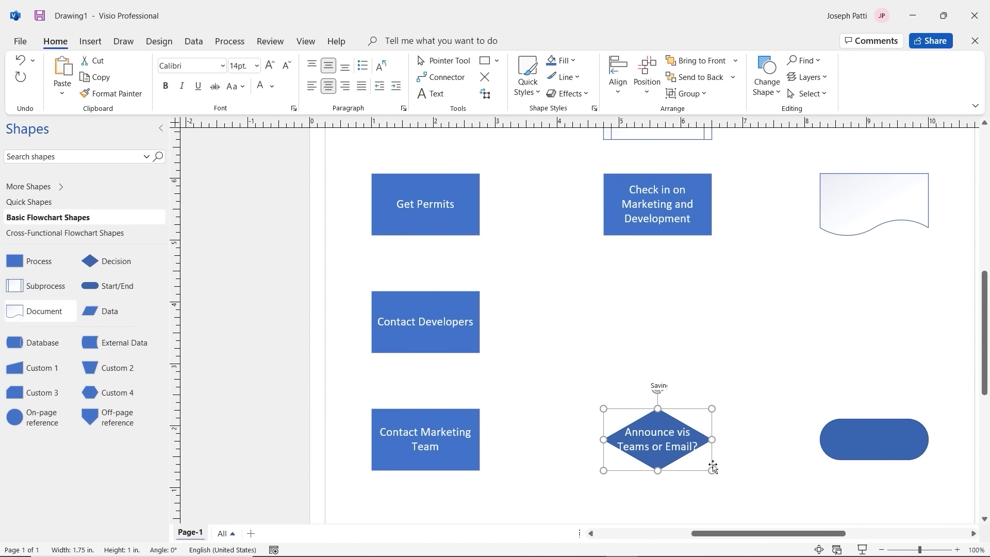
{"action": "left_click_drag", "start_coordinate": [712, 471], "coordinate": [720, 475]}
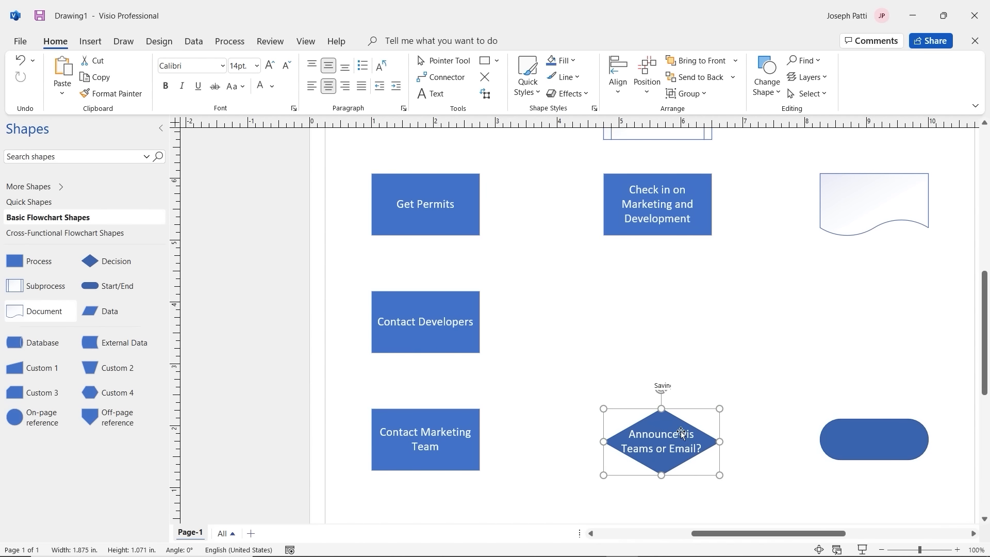
{"action": "left_click", "coordinate": [735, 390]}
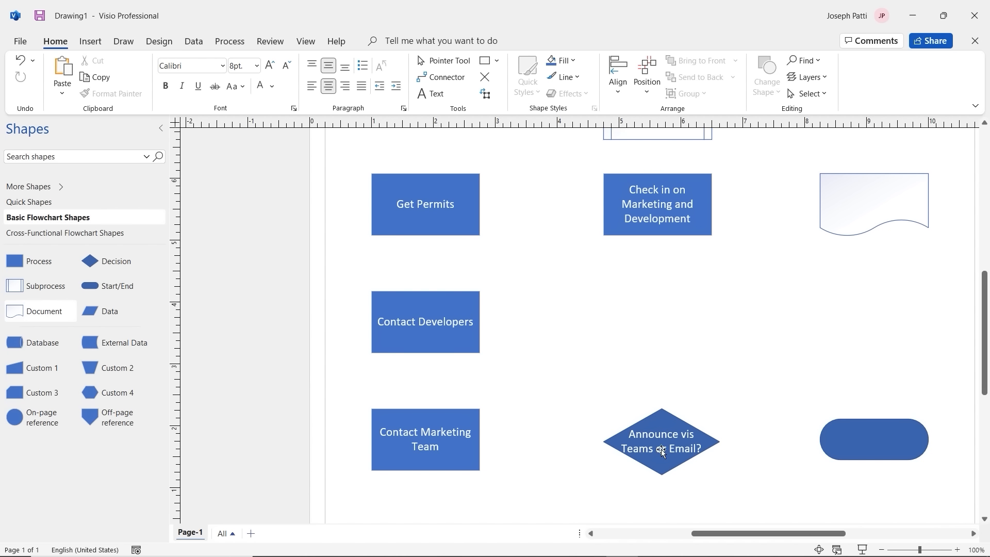
{"action": "double_click", "coordinate": [686, 438]}
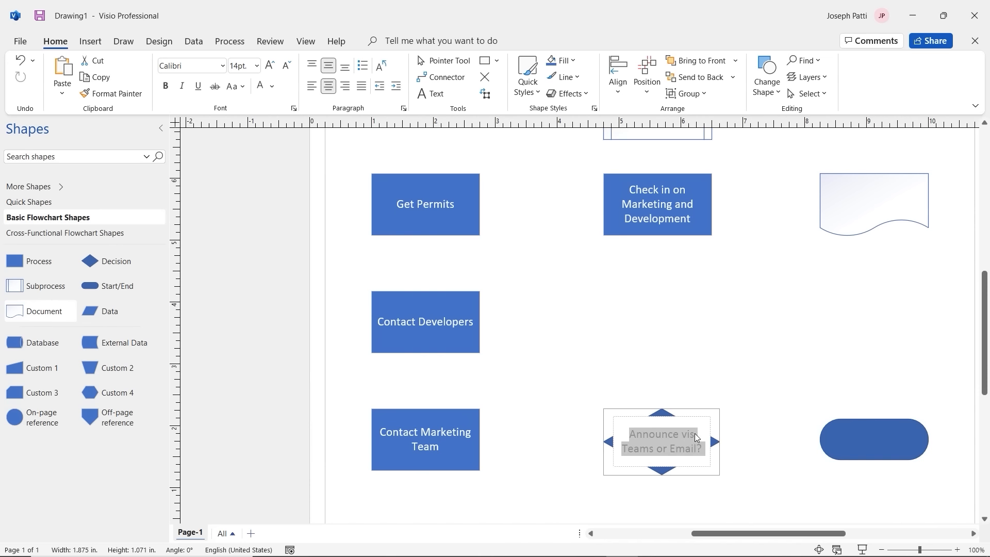
{"action": "left_click", "coordinate": [695, 437]}
{"action": "key", "text": "BackSpace"}
{"action": "type", "text": "a"}
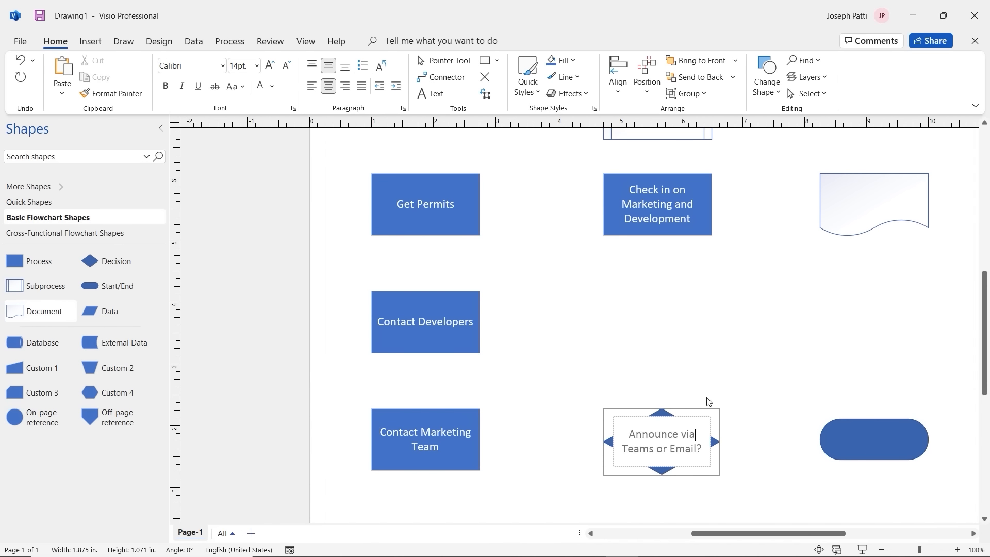
{"action": "left_click", "coordinate": [705, 401]}
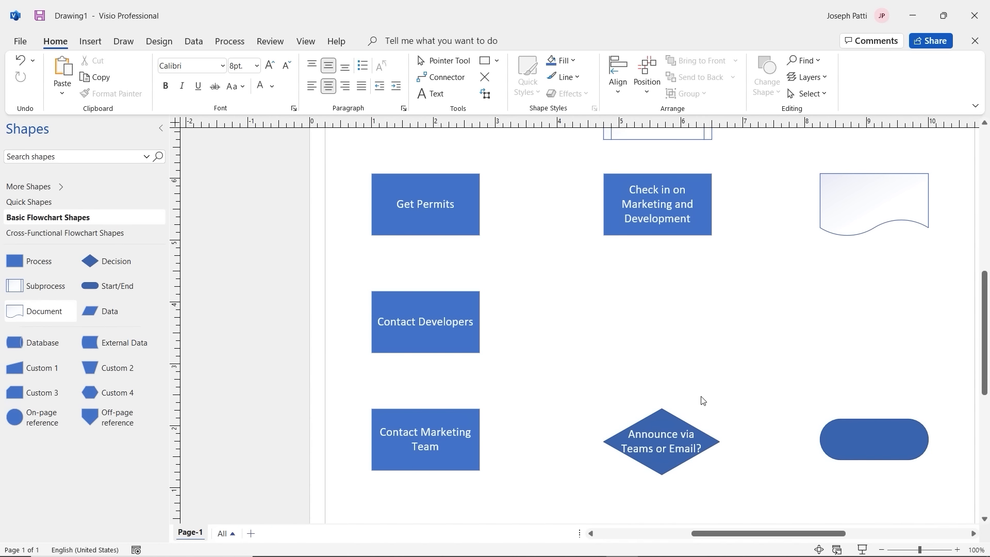
Step: Label the Document shape 'Demo Announcement Document' in 14 pt
{"action": "left_click", "coordinate": [871, 212]}
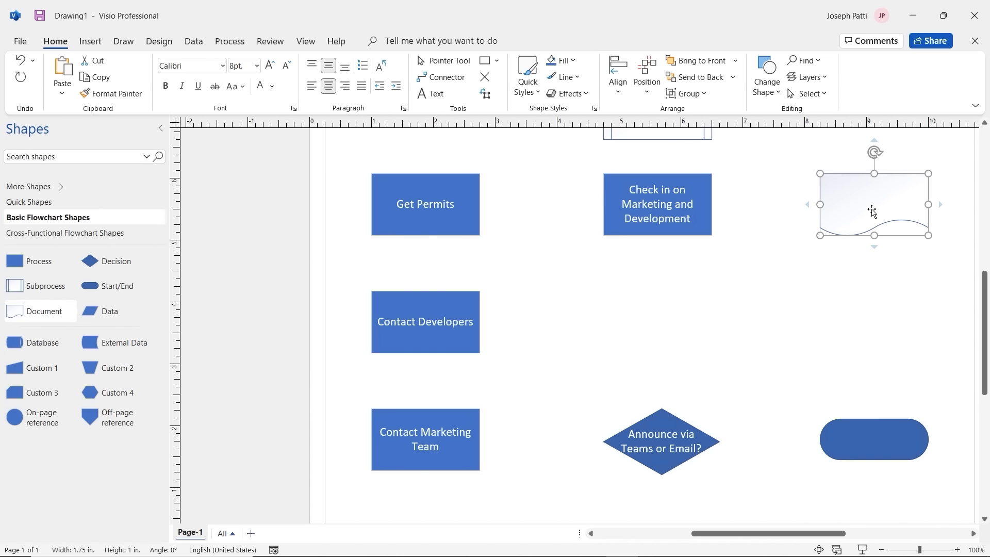
{"action": "double_click", "coordinate": [871, 211]}
{"action": "type", "text": "Demo"}
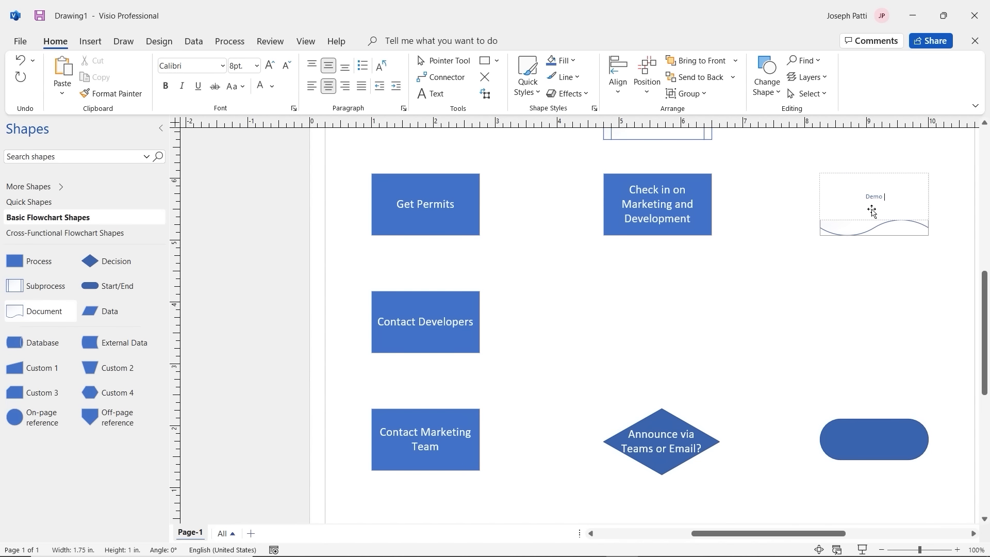
{"action": "type", "text": " Announcement Document"}
{"action": "triple_click", "coordinate": [868, 197]}
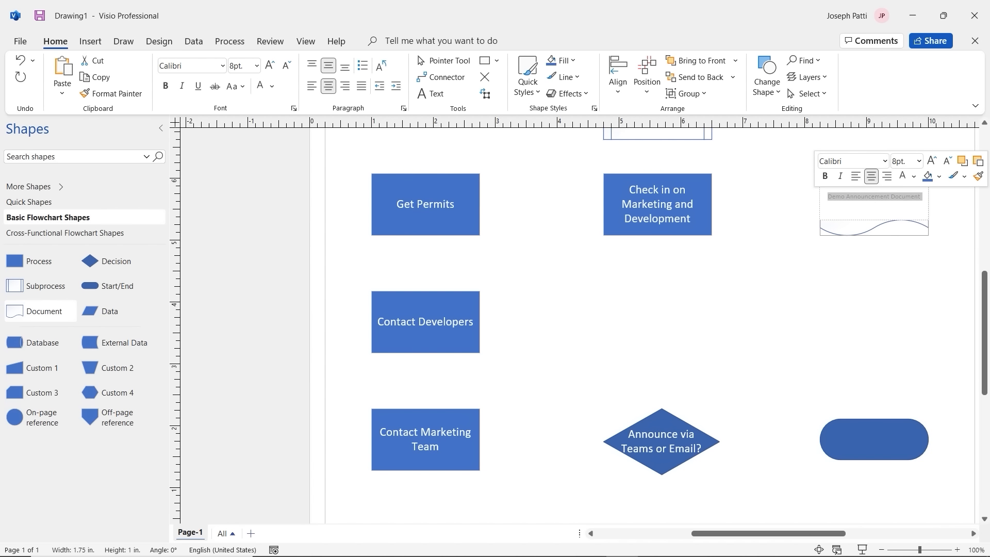
{"action": "left_click", "coordinate": [920, 161]}
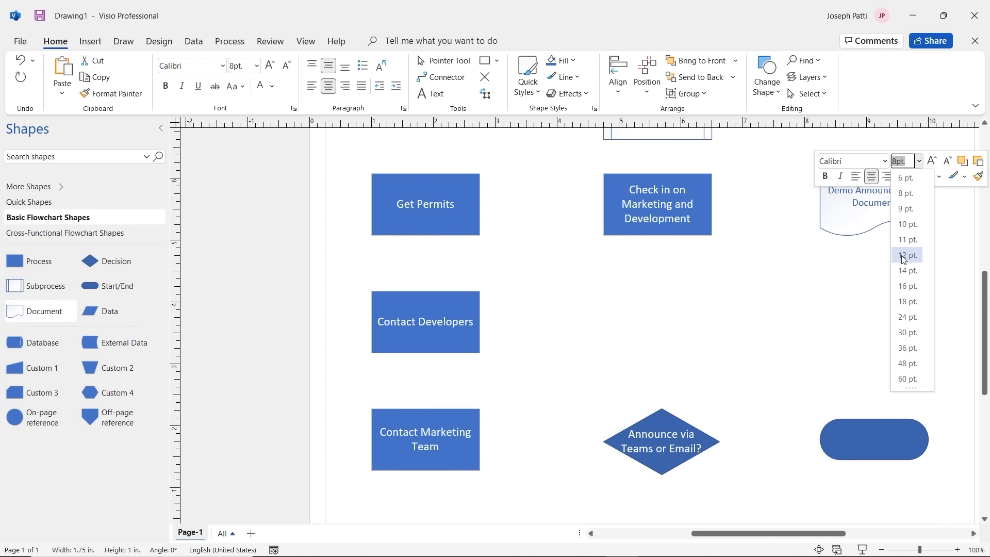
{"action": "left_click", "coordinate": [907, 260]}
Step: Label the lower-right Start/End oval 'Demo' in 14 pt
{"action": "left_click", "coordinate": [877, 432]}
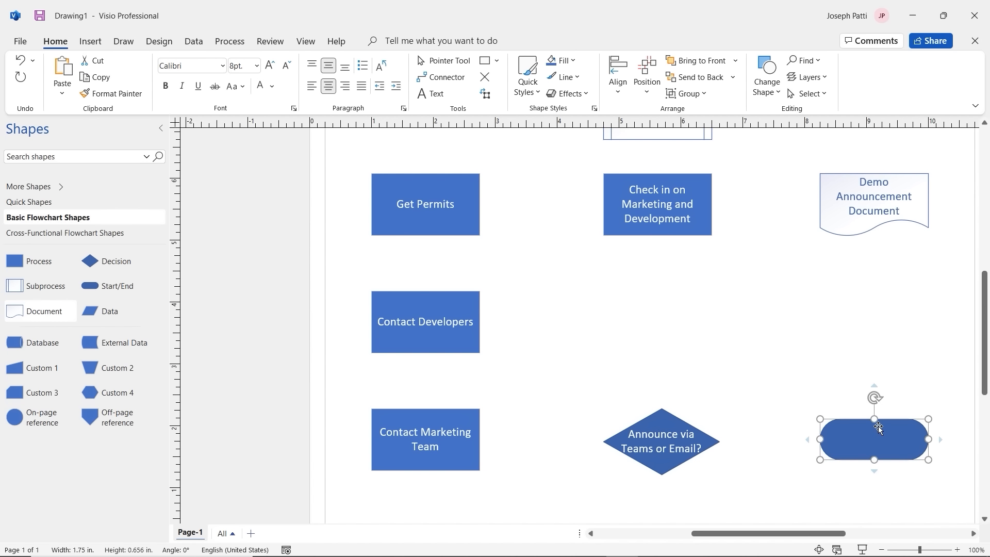
{"action": "type", "text": "Demo"}
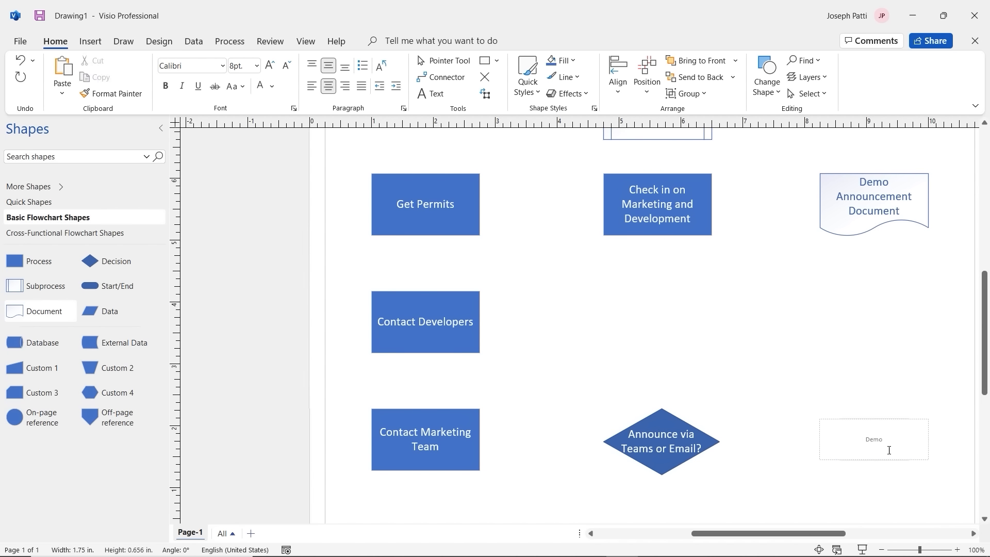
{"action": "double_click", "coordinate": [875, 441]}
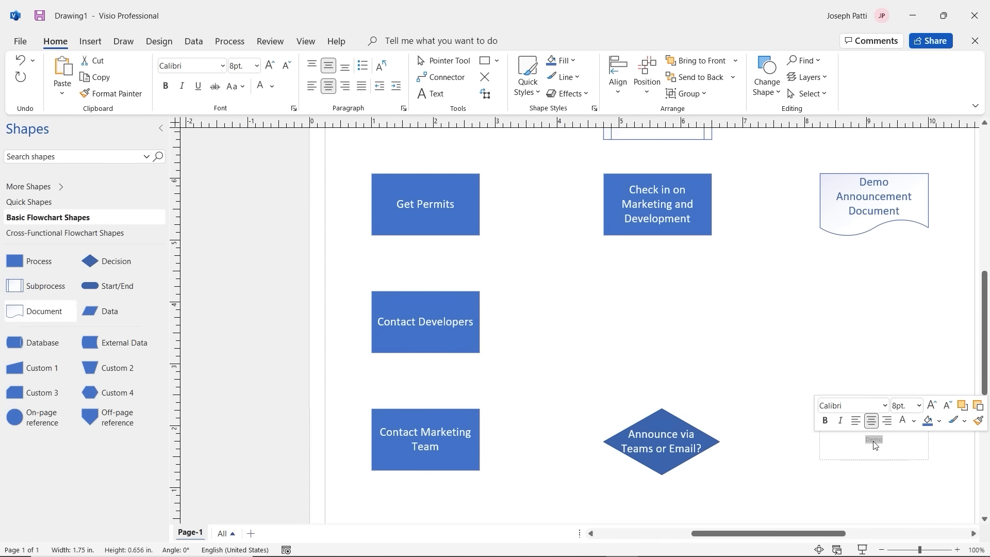
{"action": "left_click", "coordinate": [916, 410]}
{"action": "left_click", "coordinate": [903, 283]}
{"action": "left_click", "coordinate": [711, 314]}
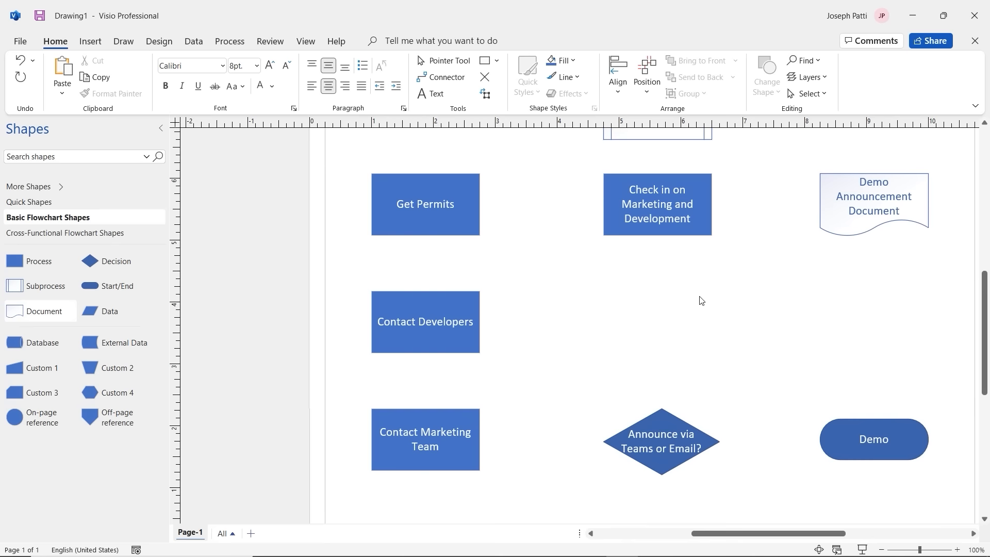
{"action": "scroll", "coordinate": [697, 295], "scroll_direction": "down", "scroll_amount": 2}
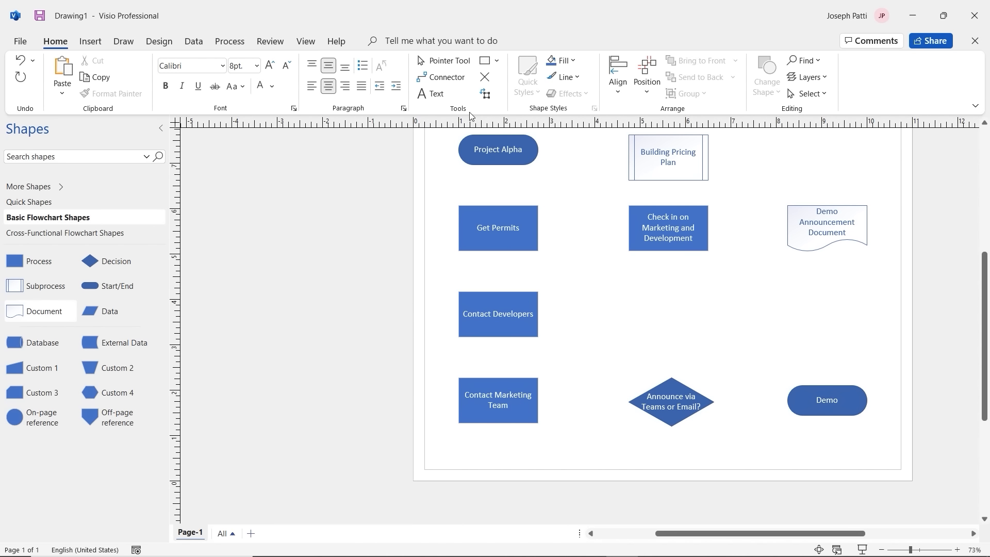
Step: Draw connector arrows down the left column from Project Alpha to Contact Marketing Team
{"action": "left_click", "coordinate": [453, 80]}
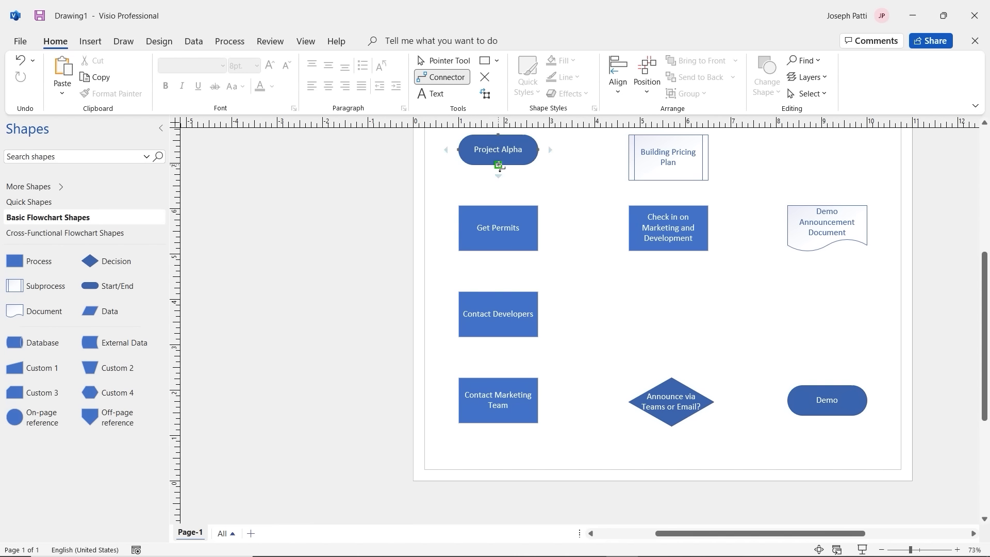
{"action": "left_click_drag", "start_coordinate": [499, 165], "coordinate": [498, 206]}
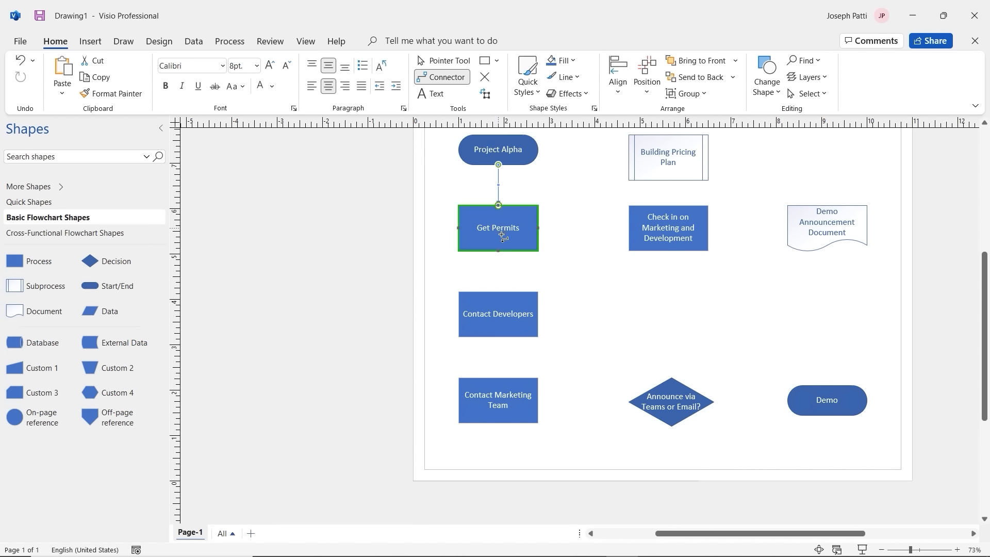
{"action": "left_click_drag", "start_coordinate": [498, 251], "coordinate": [497, 300]}
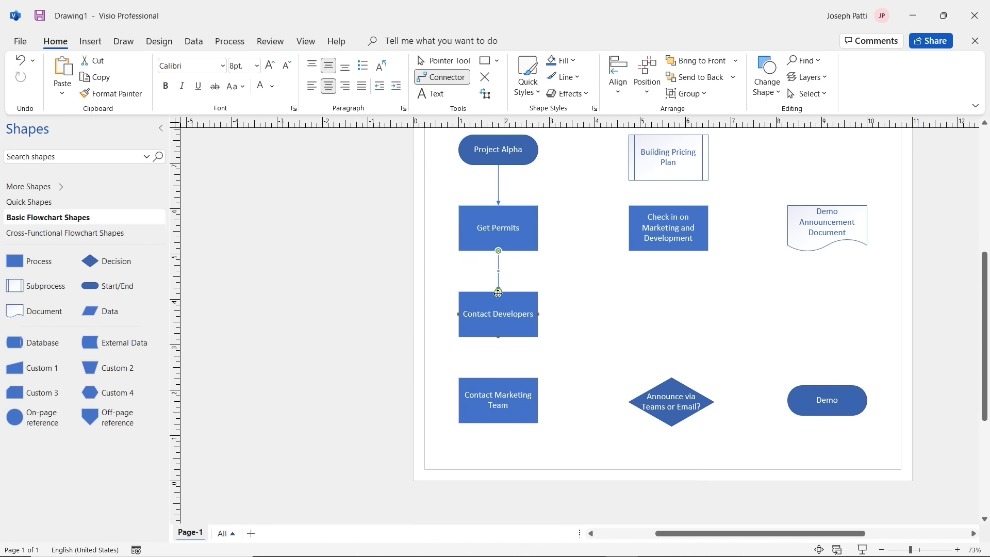
{"action": "left_click_drag", "start_coordinate": [500, 336], "coordinate": [498, 397]}
Step: Connect the middle column to the decision diamond, then branch it to Demo Announcement Document and Demo
{"action": "left_click_drag", "start_coordinate": [624, 136], "coordinate": [669, 224]}
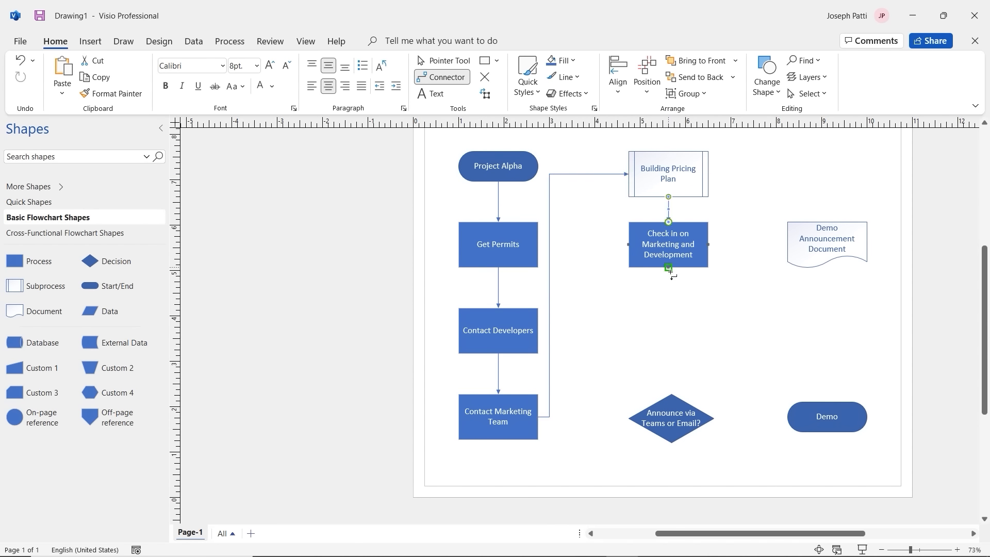
{"action": "left_click_drag", "start_coordinate": [669, 268], "coordinate": [672, 394]}
{"action": "left_click_drag", "start_coordinate": [715, 419], "coordinate": [736, 419]}
{"action": "left_click_drag", "start_coordinate": [765, 268], "coordinate": [788, 244]}
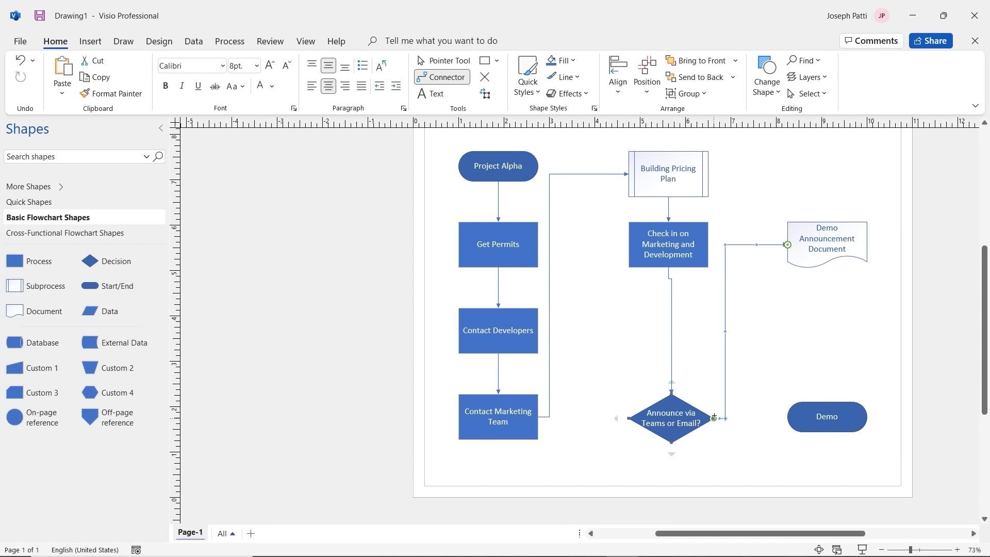
{"action": "left_click_drag", "start_coordinate": [764, 413], "coordinate": [788, 419]}
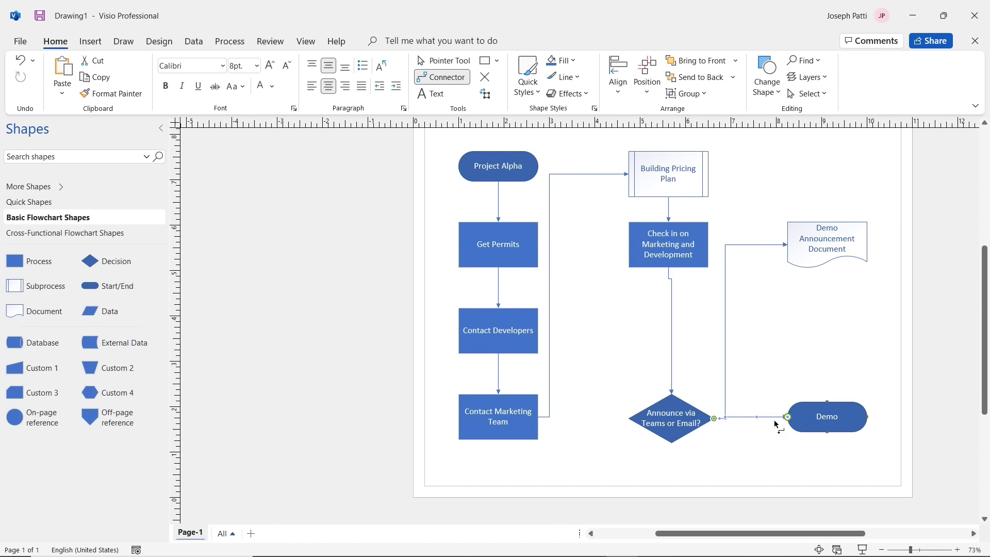
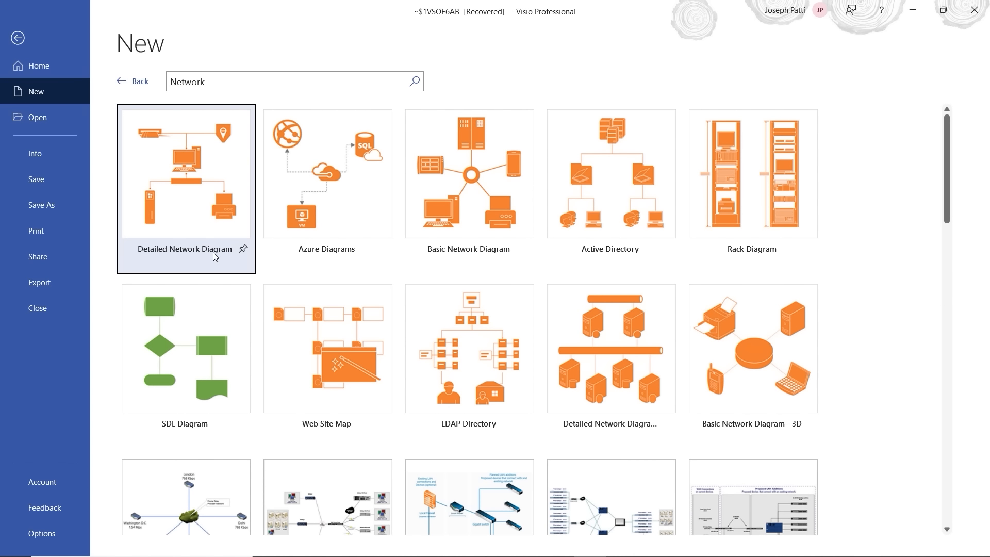
Step: Create Drawing2 from the blank Basic Network Diagram template in US Units
{"action": "left_click", "coordinate": [480, 194]}
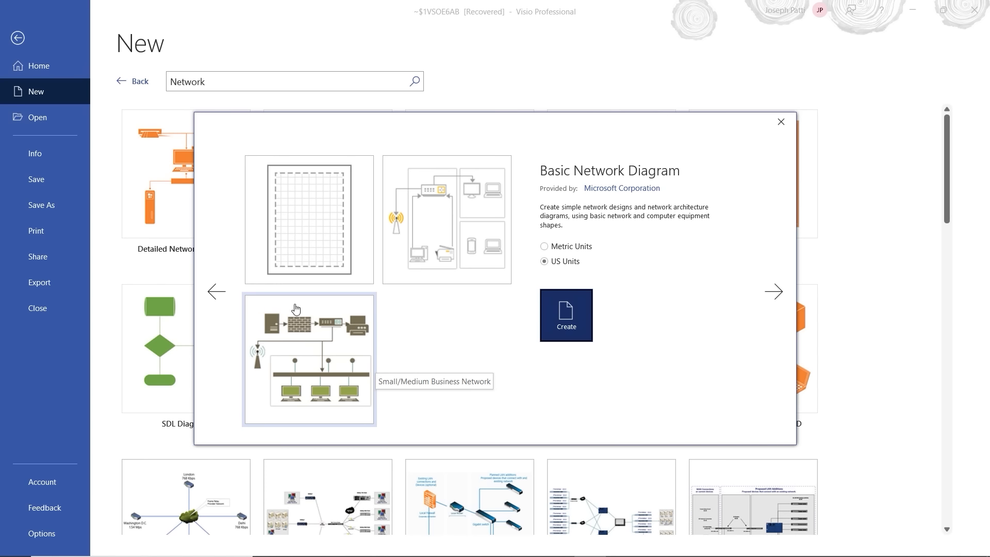
{"action": "left_click", "coordinate": [304, 234]}
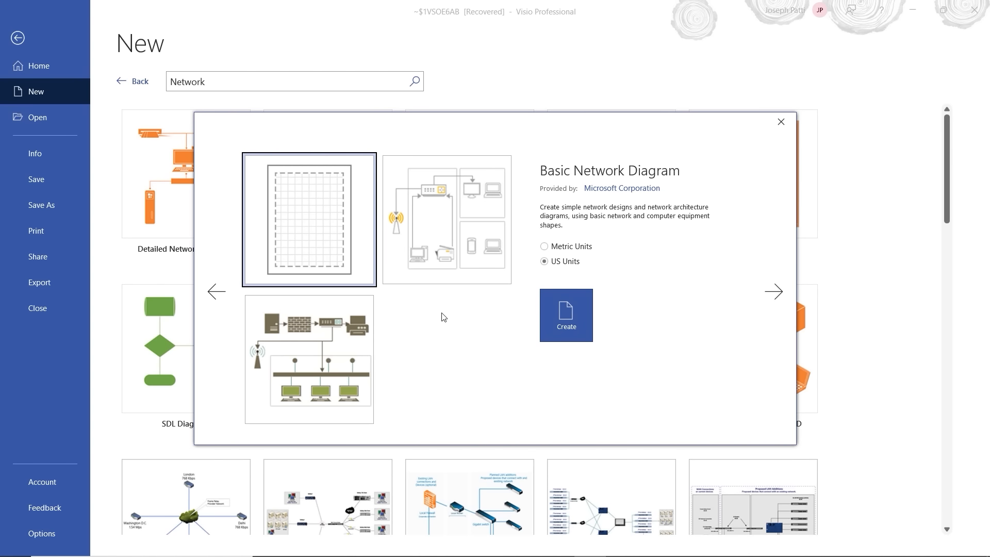
{"action": "left_click", "coordinate": [581, 317]}
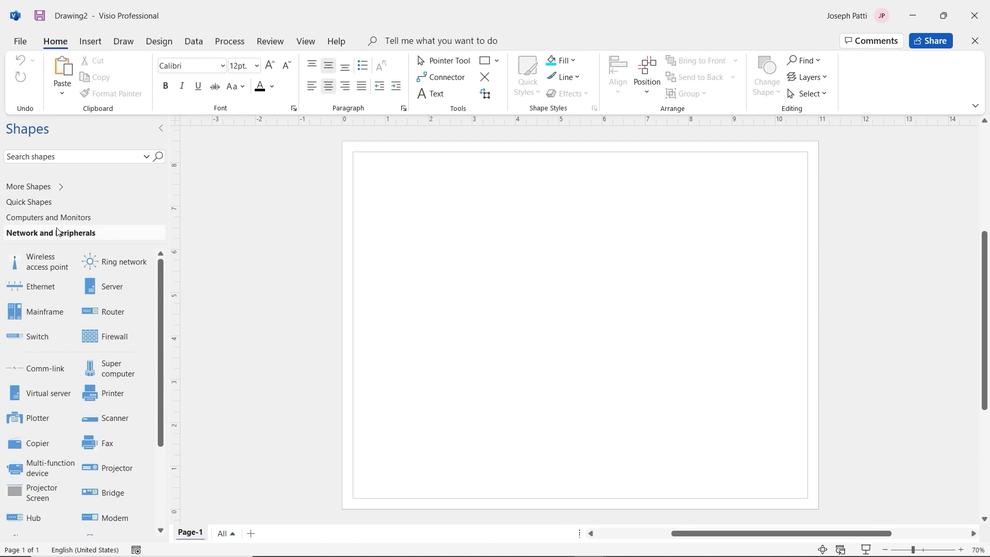
Step: Add the Basic Shapes stencil and place a 3.25-inch square near the page's top-left
{"action": "left_click", "coordinate": [46, 203]}
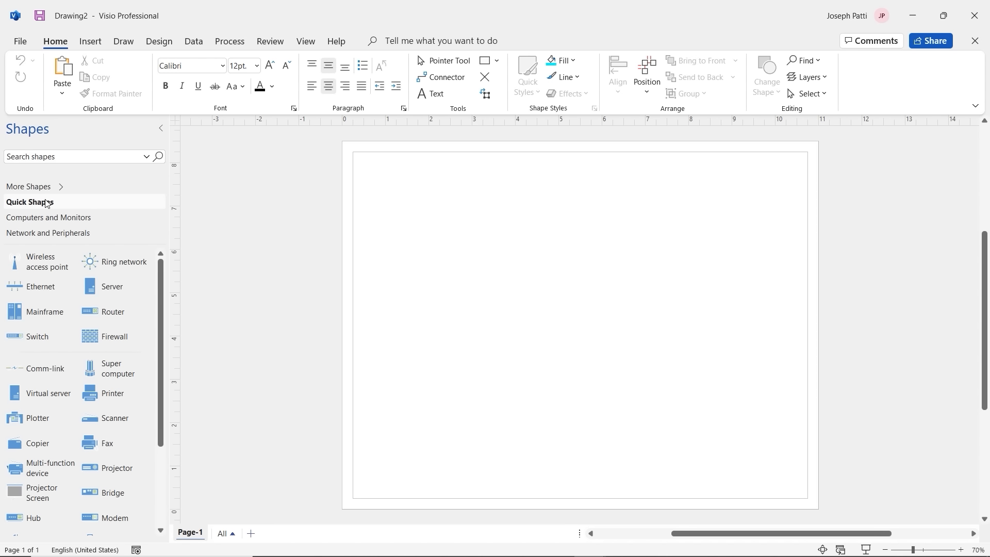
{"action": "left_click", "coordinate": [50, 190]}
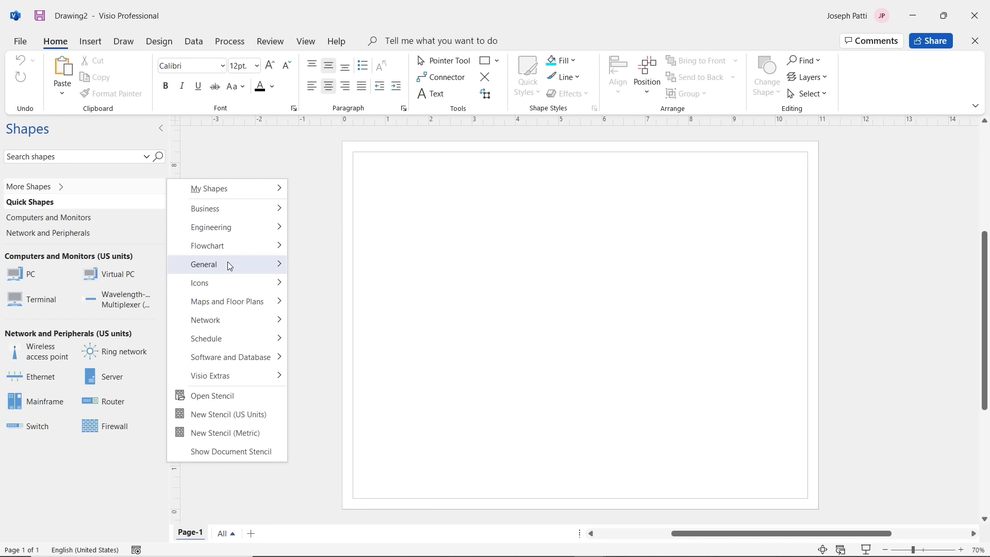
{"action": "mouse_move", "coordinate": [228, 263]}
{"action": "left_click", "coordinate": [320, 267]}
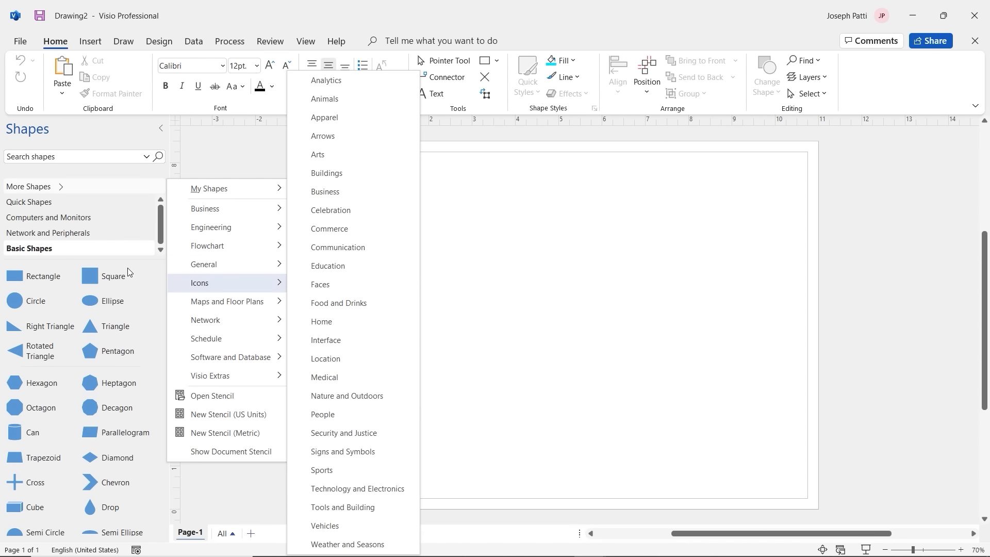
{"action": "left_click", "coordinate": [108, 280]}
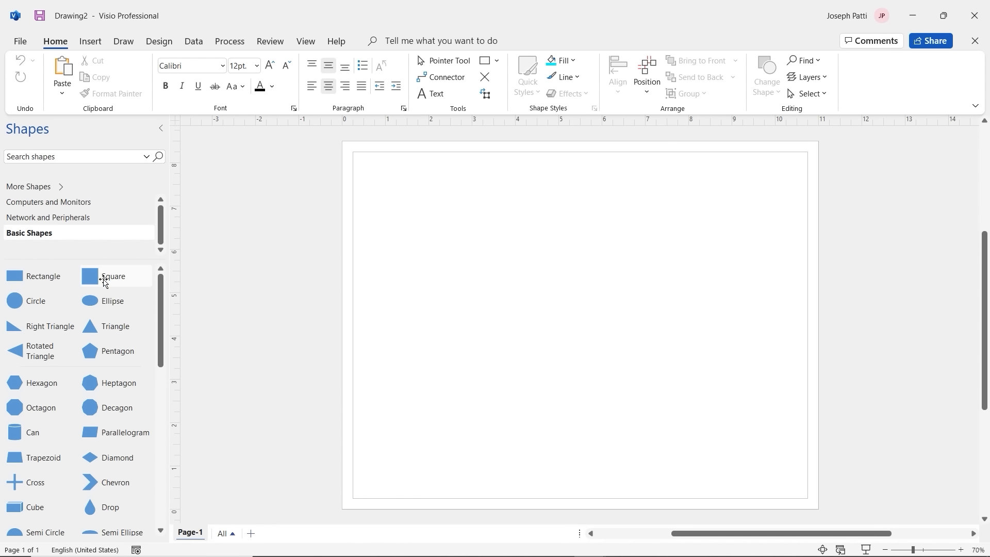
{"action": "left_click_drag", "start_coordinate": [103, 277], "coordinate": [402, 212]}
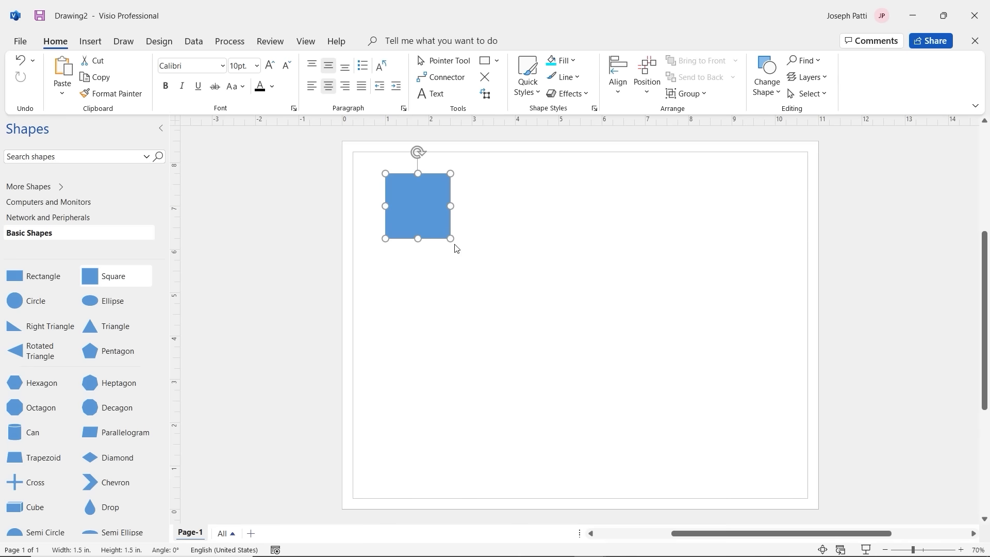
{"action": "left_click_drag", "start_coordinate": [450, 238], "coordinate": [527, 256]}
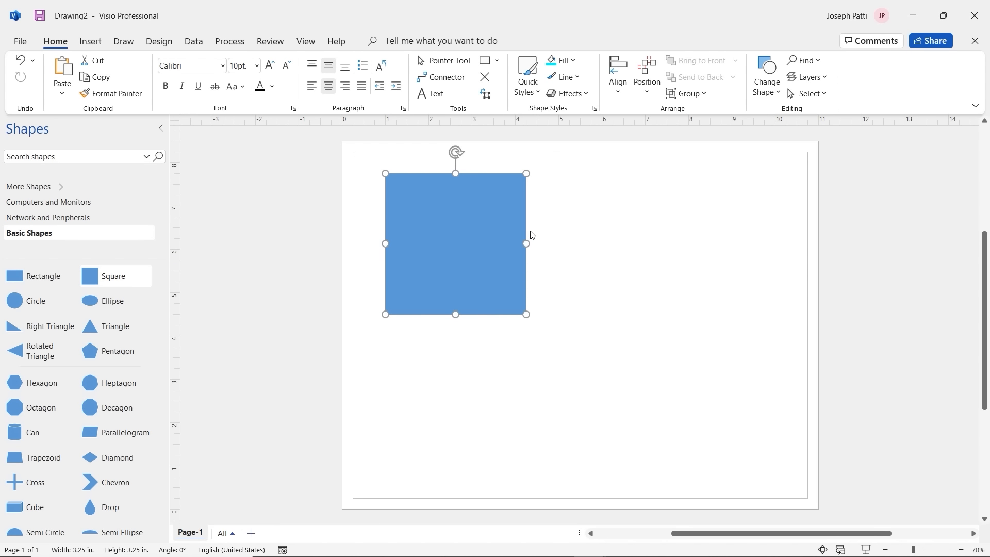
Step: Give the square No Fill and a light grey outline
{"action": "left_click", "coordinate": [574, 61]}
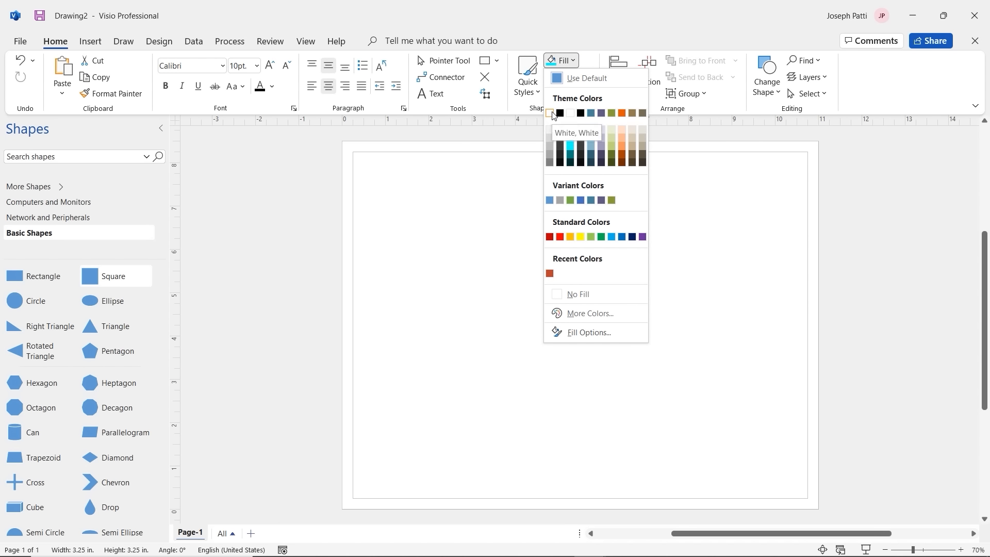
{"action": "left_click", "coordinate": [572, 296]}
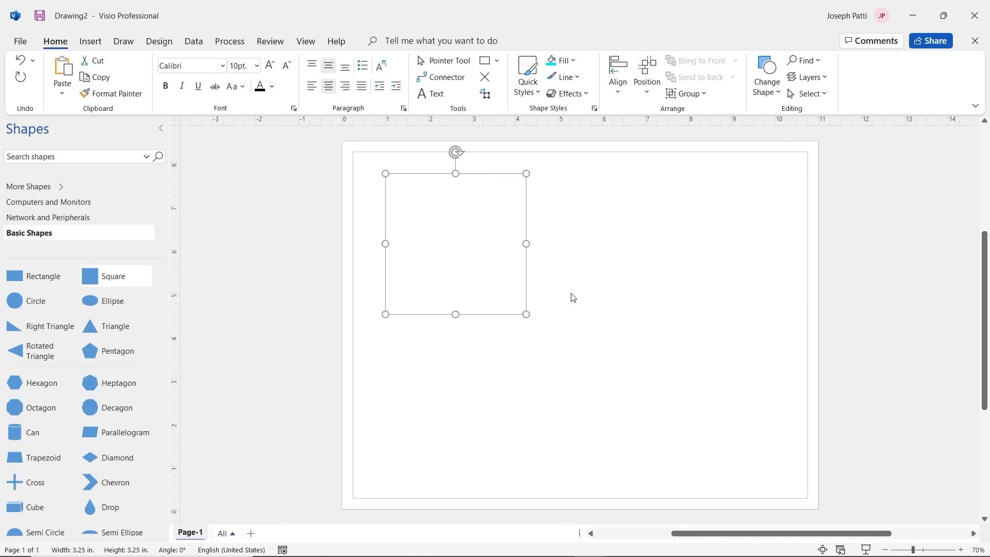
{"action": "left_click", "coordinate": [571, 80]}
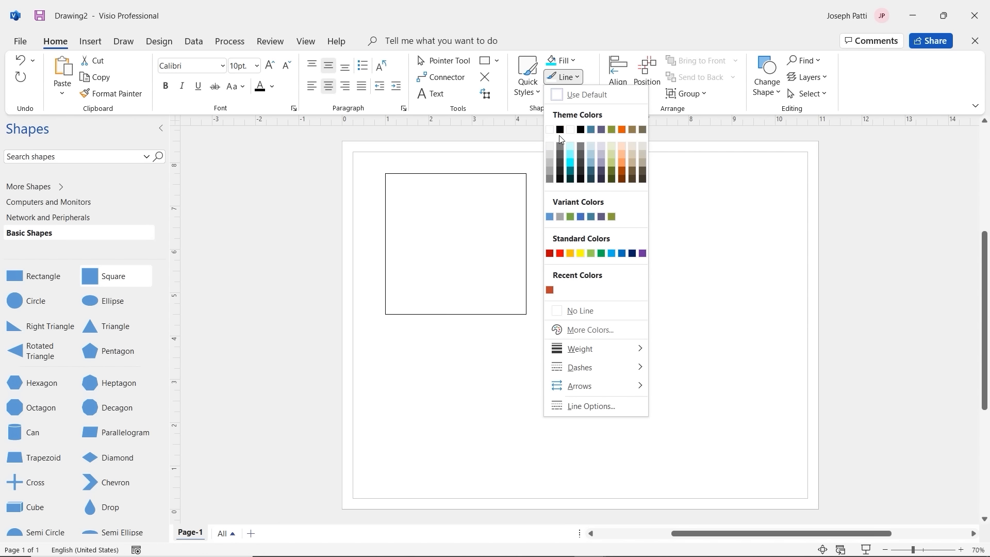
{"action": "left_click", "coordinate": [549, 157]}
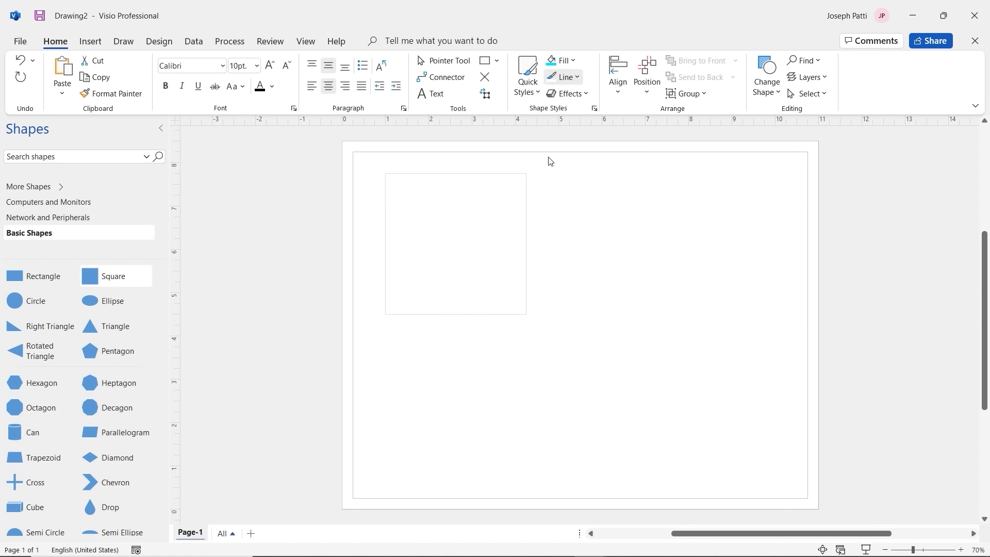
{"action": "left_click", "coordinate": [562, 299]}
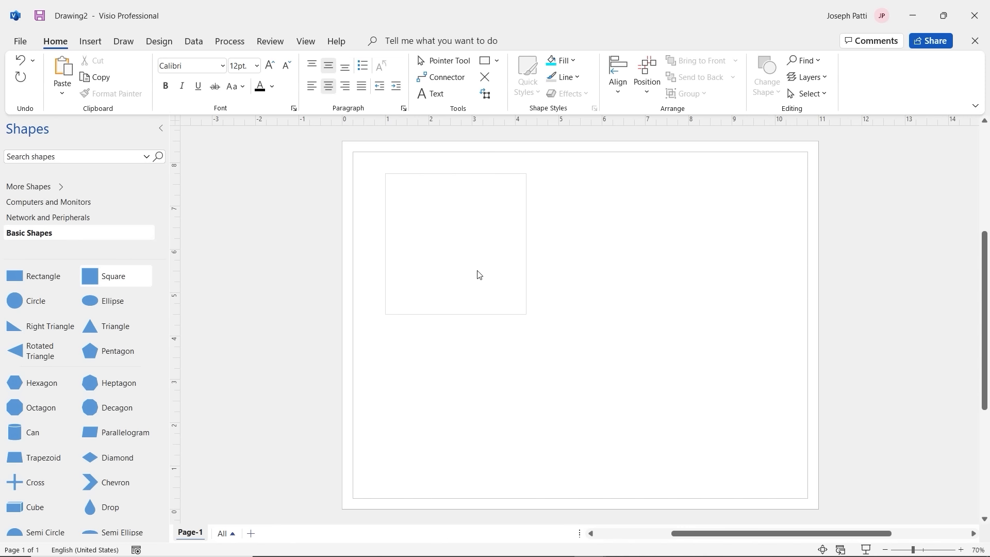
Step: Search shapes for 'cloud' and drag the Network Locations cloud into the square's left side
{"action": "left_click", "coordinate": [43, 219]}
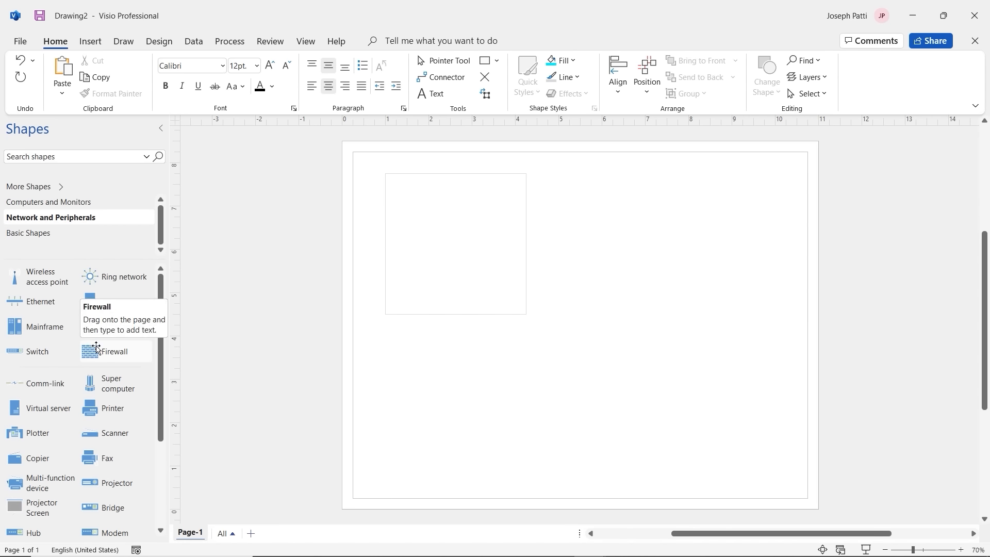
{"action": "mouse_move", "coordinate": [162, 299]}
{"action": "left_mouse_down"}
{"action": "mouse_move", "coordinate": [162, 392]}
{"action": "mouse_move", "coordinate": [155, 309]}
{"action": "mouse_move", "coordinate": [143, 294]}
{"action": "left_mouse_up"}
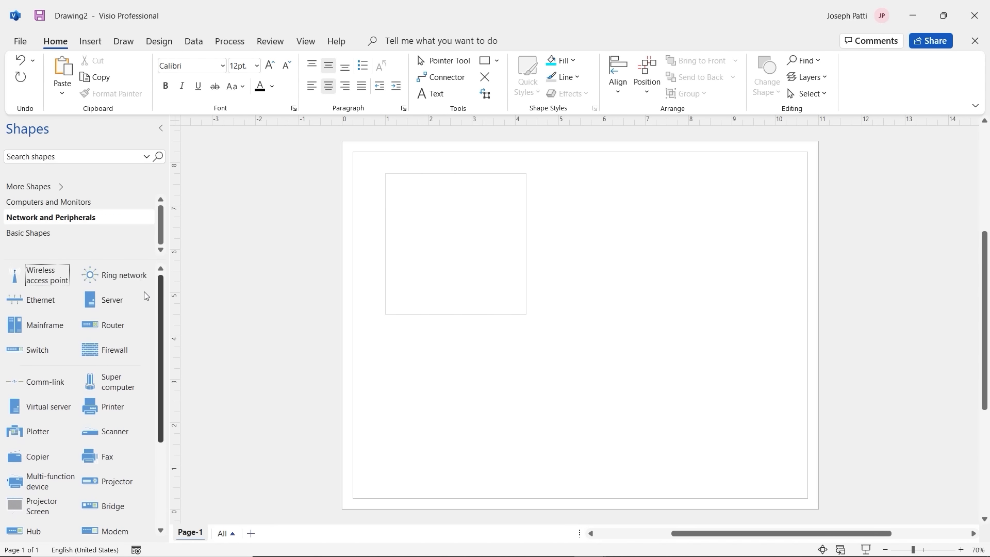
{"action": "left_click", "coordinate": [33, 285]}
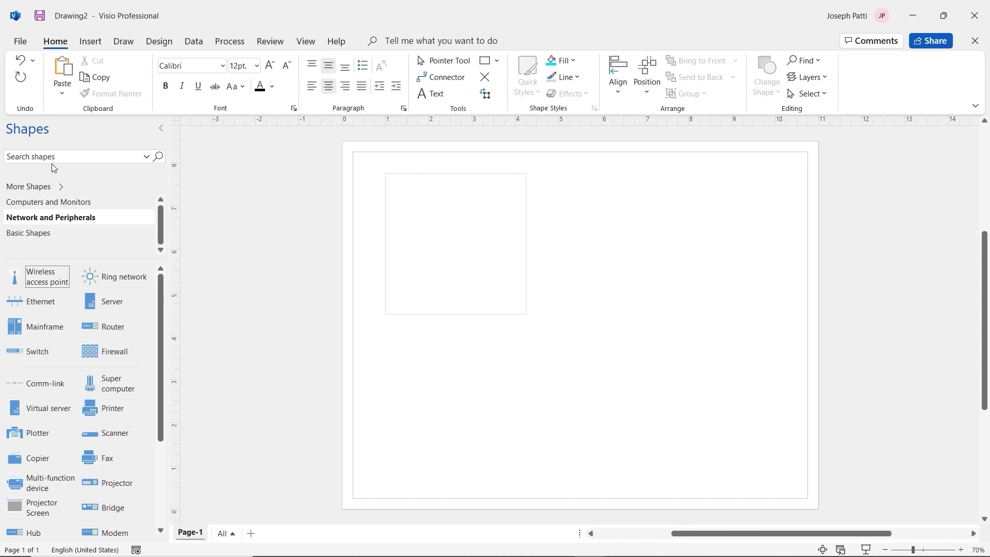
{"action": "left_click", "coordinate": [54, 157]}
{"action": "type", "text": "cloud"}
{"action": "key", "text": "Return"}
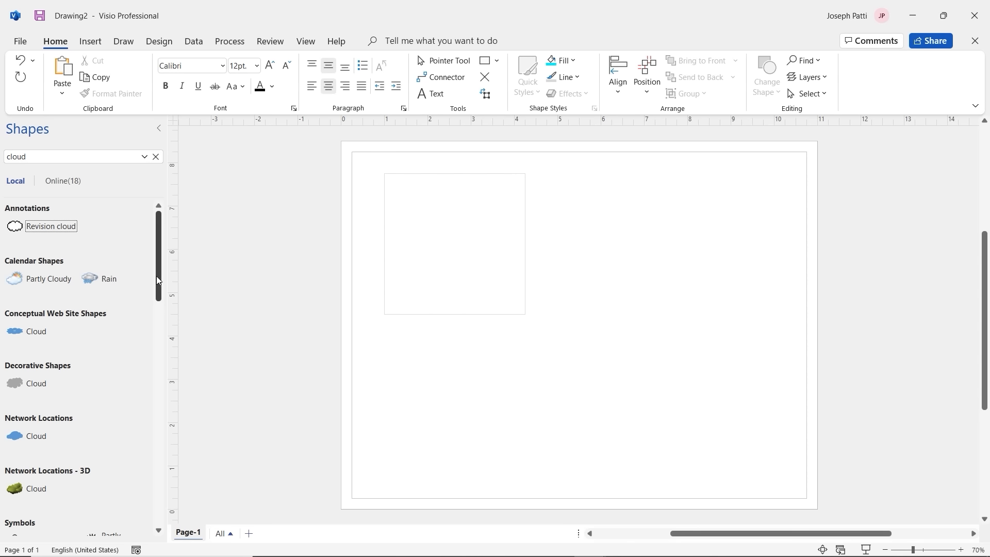
{"action": "mouse_move", "coordinate": [157, 276]}
{"action": "left_mouse_down"}
{"action": "mouse_move", "coordinate": [150, 321]}
{"action": "mouse_move", "coordinate": [144, 277]}
{"action": "left_mouse_up"}
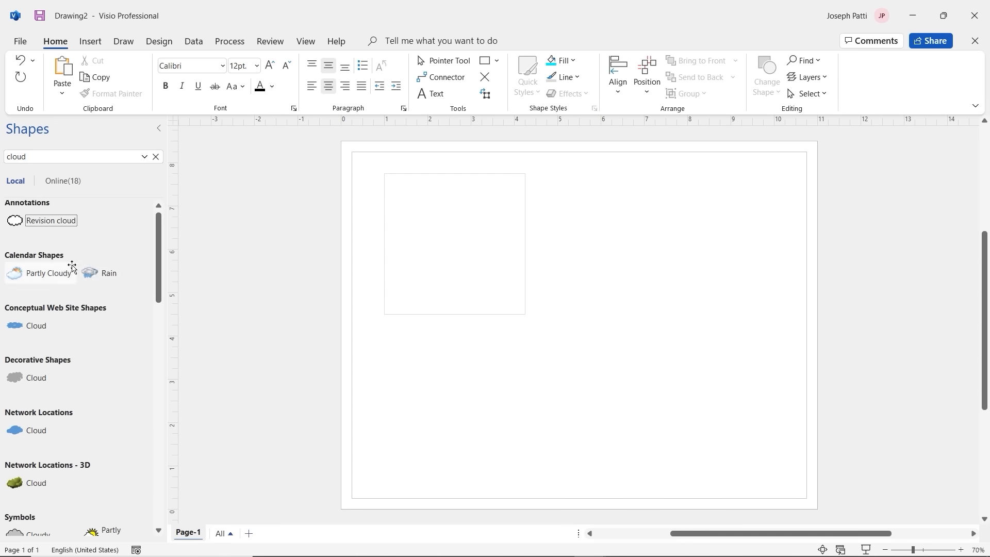
{"action": "left_click_drag", "start_coordinate": [20, 432], "coordinate": [423, 268]}
Step: Add an 'Internet' text label and move it just below the cloud
{"action": "left_click", "coordinate": [90, 41]}
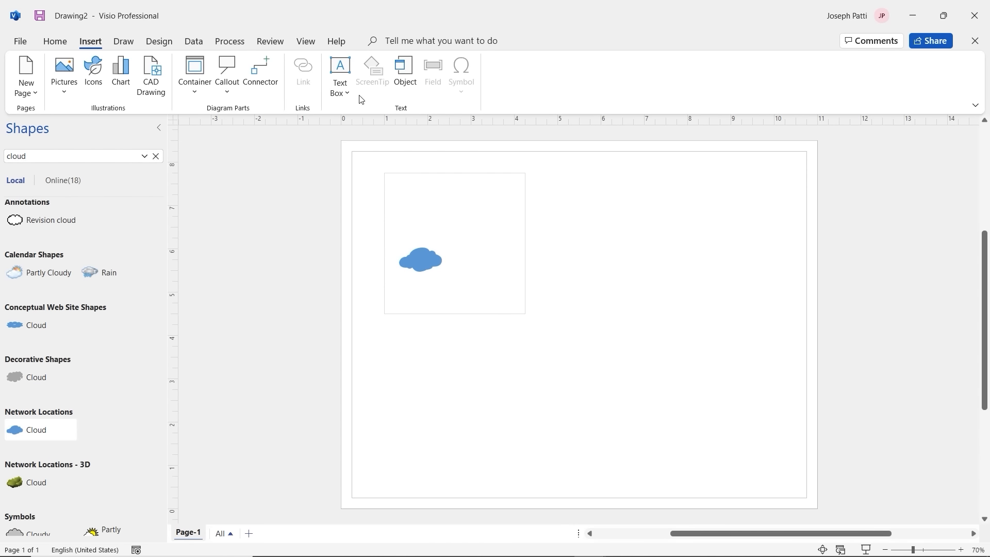
{"action": "left_click", "coordinate": [341, 86]}
{"action": "left_click_drag", "start_coordinate": [406, 230], "coordinate": [455, 241]}
{"action": "type", "text": "Int"}
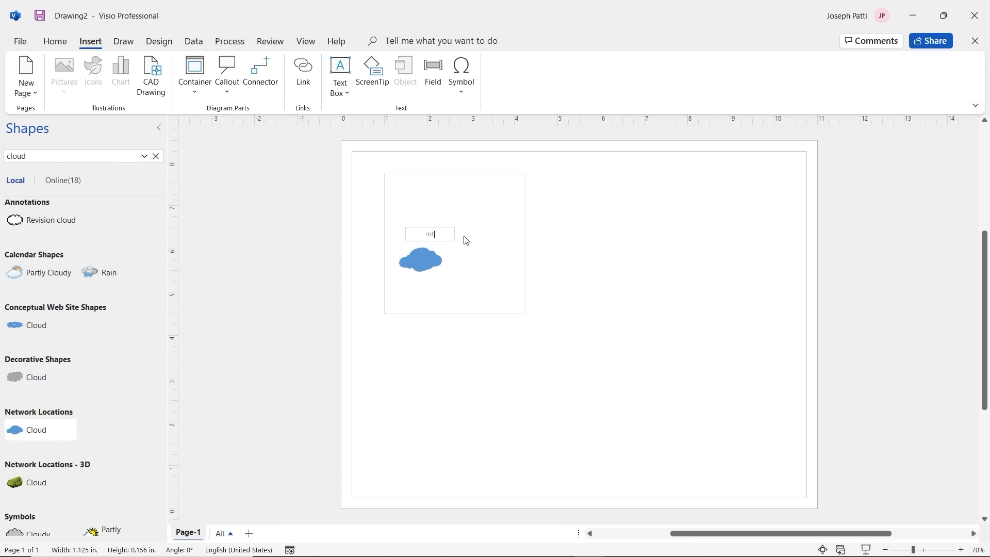
{"action": "type", "text": "ernet"}
{"action": "left_click", "coordinate": [60, 43]}
{"action": "left_click", "coordinate": [459, 61]}
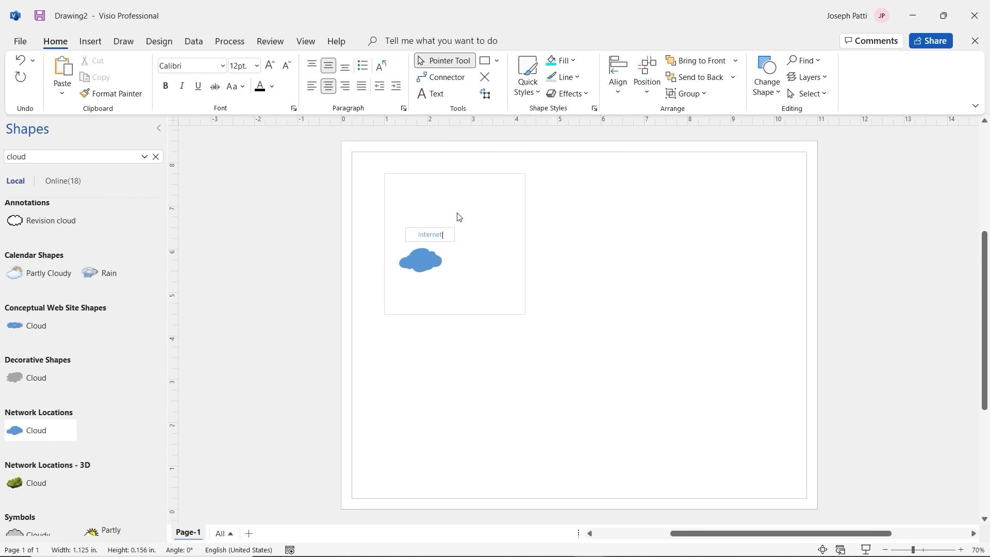
{"action": "left_click", "coordinate": [439, 238]}
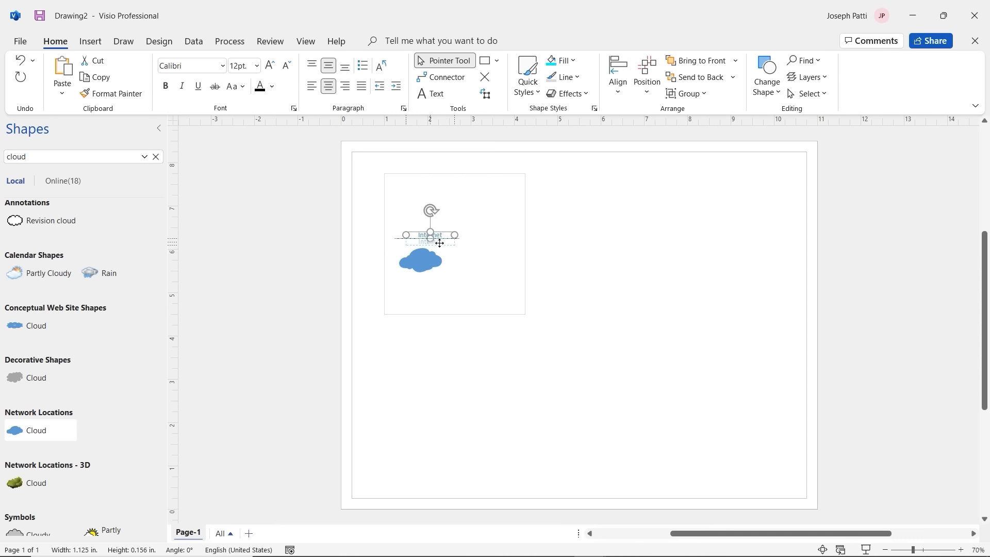
{"action": "left_click_drag", "start_coordinate": [434, 235], "coordinate": [433, 286]}
{"action": "left_click", "coordinate": [479, 266]}
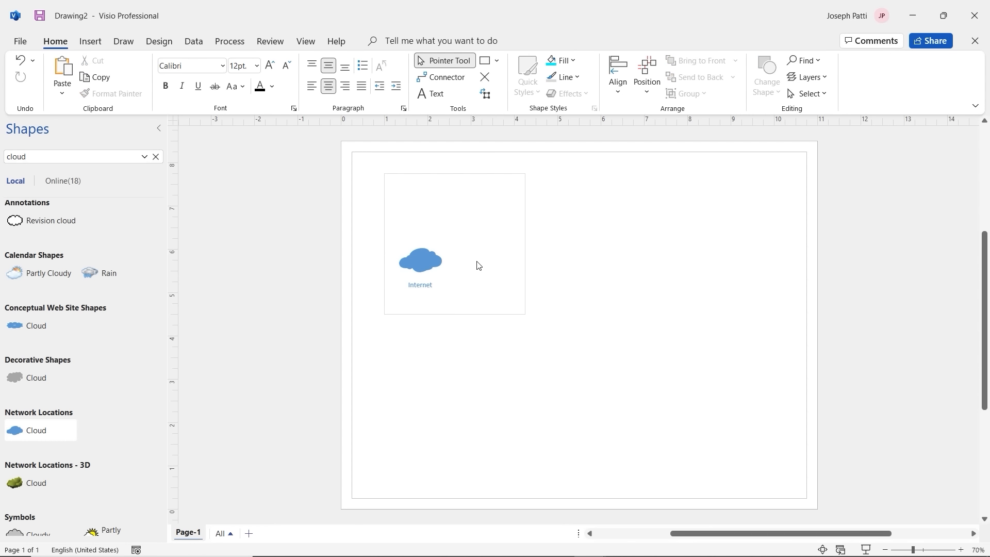
Step: Group the cloud with its Internet label, nudge it into place, and clear the shape search
{"action": "left_click", "coordinate": [426, 268]}
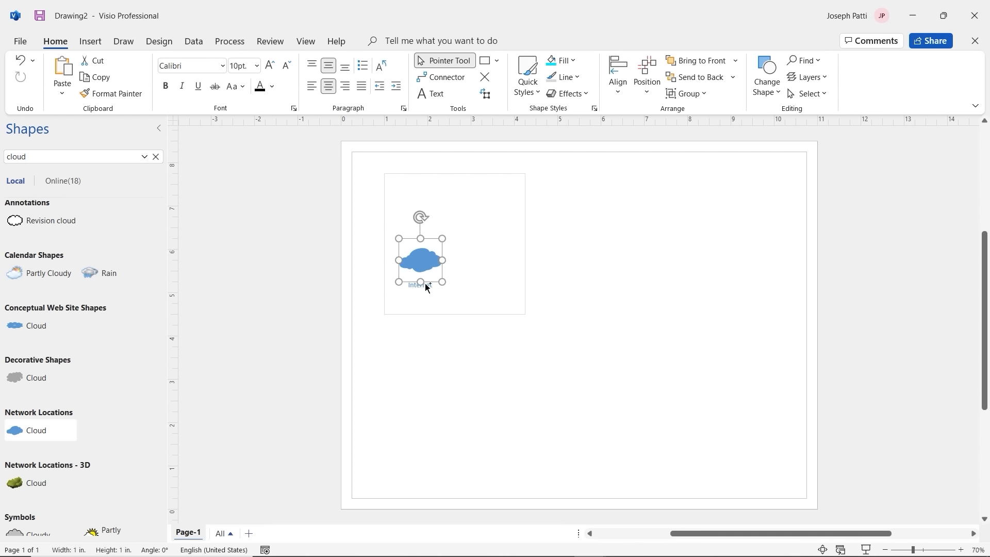
{"action": "left_click", "coordinate": [425, 283]}
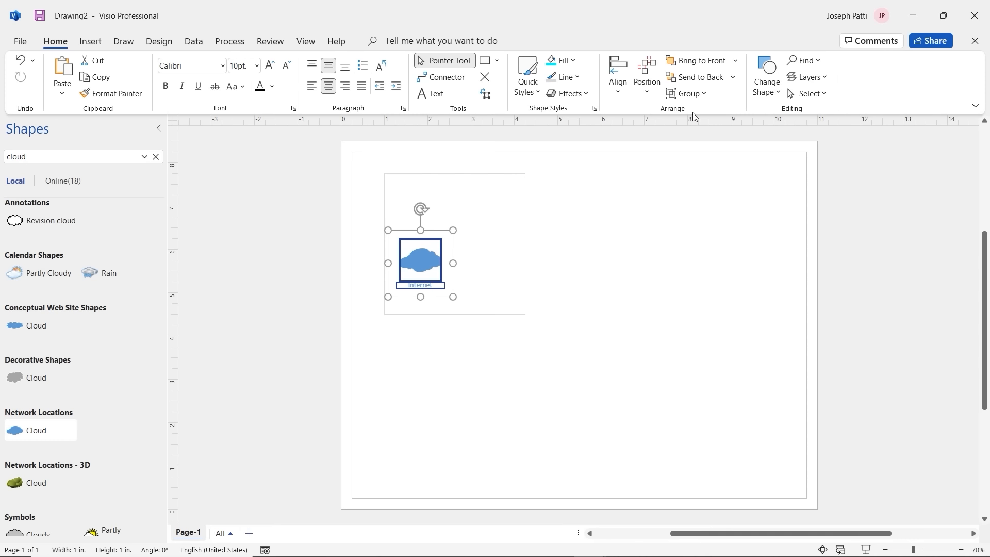
{"action": "left_click", "coordinate": [703, 96]}
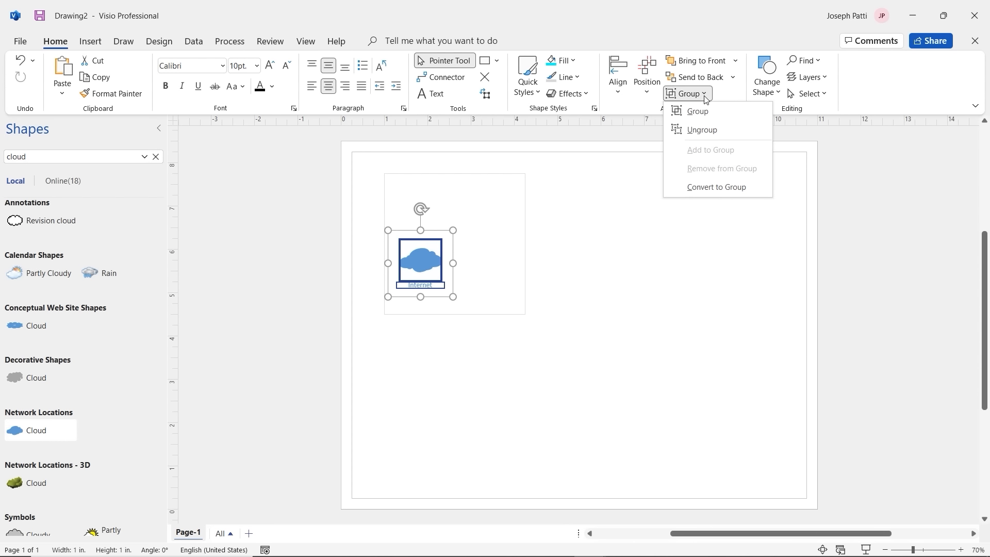
{"action": "left_click", "coordinate": [698, 111]}
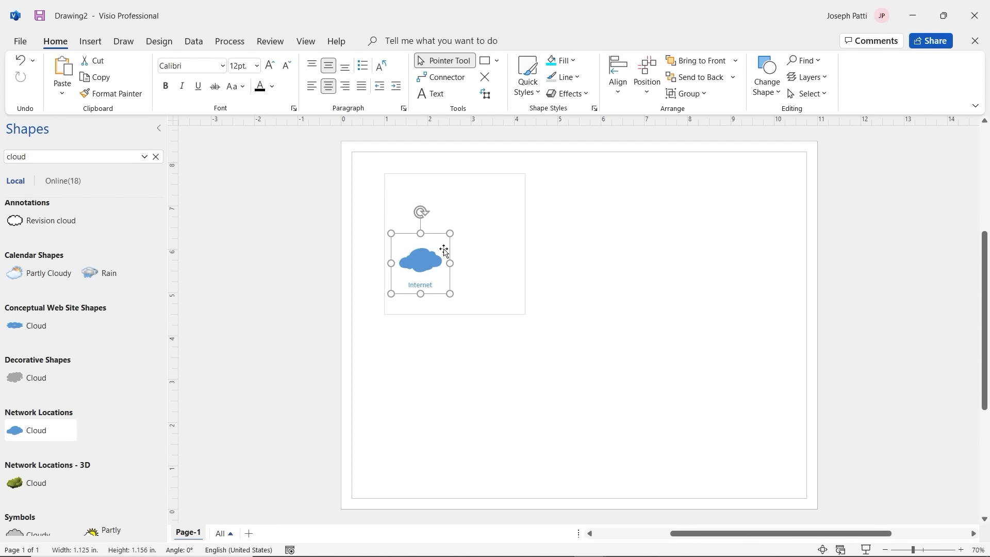
{"action": "mouse_move", "coordinate": [442, 250]}
{"action": "left_mouse_down"}
{"action": "mouse_move", "coordinate": [472, 241]}
{"action": "mouse_move", "coordinate": [443, 234]}
{"action": "mouse_move", "coordinate": [441, 254]}
{"action": "left_mouse_up"}
{"action": "left_click", "coordinate": [473, 248]}
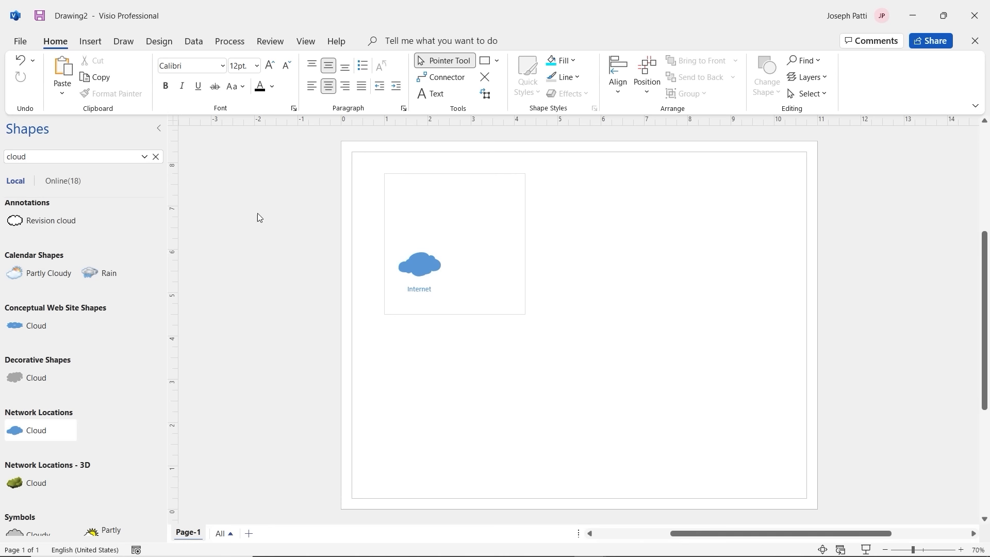
{"action": "left_click", "coordinate": [155, 157]}
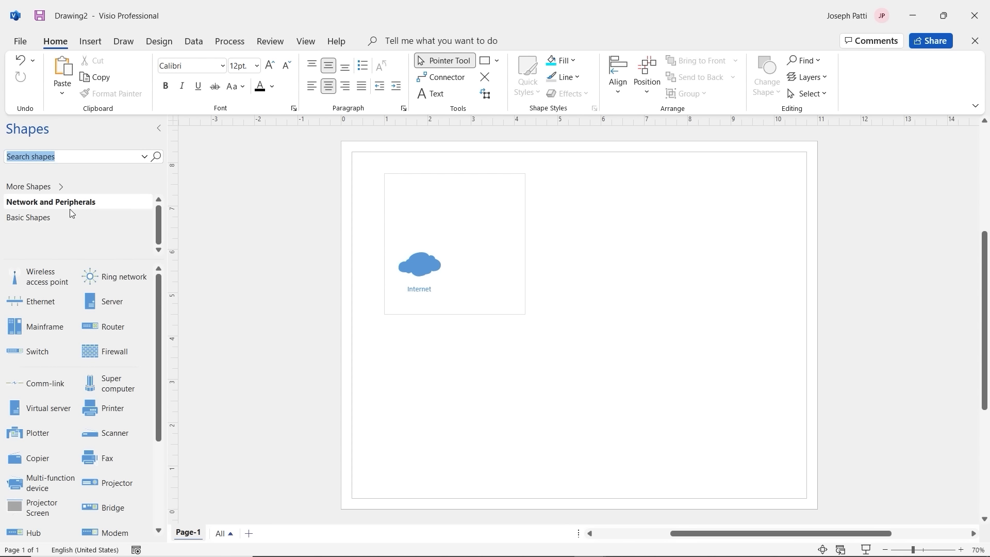
Step: Search shapes for 'building' and place a Network Locations Building right of the Internet cloud
{"action": "left_click_drag", "start_coordinate": [158, 294], "coordinate": [147, 274]}
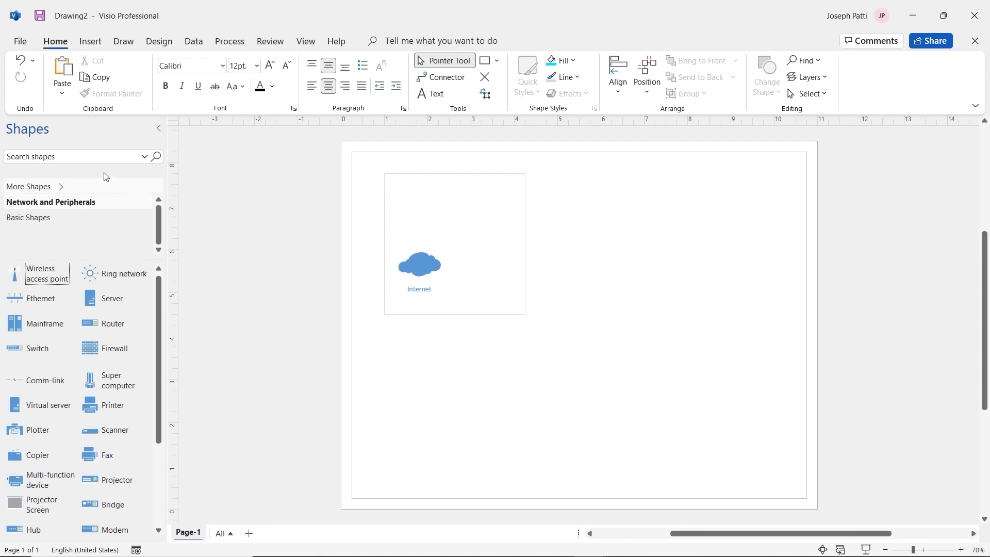
{"action": "left_click", "coordinate": [98, 160]}
{"action": "type", "text": "buil"}
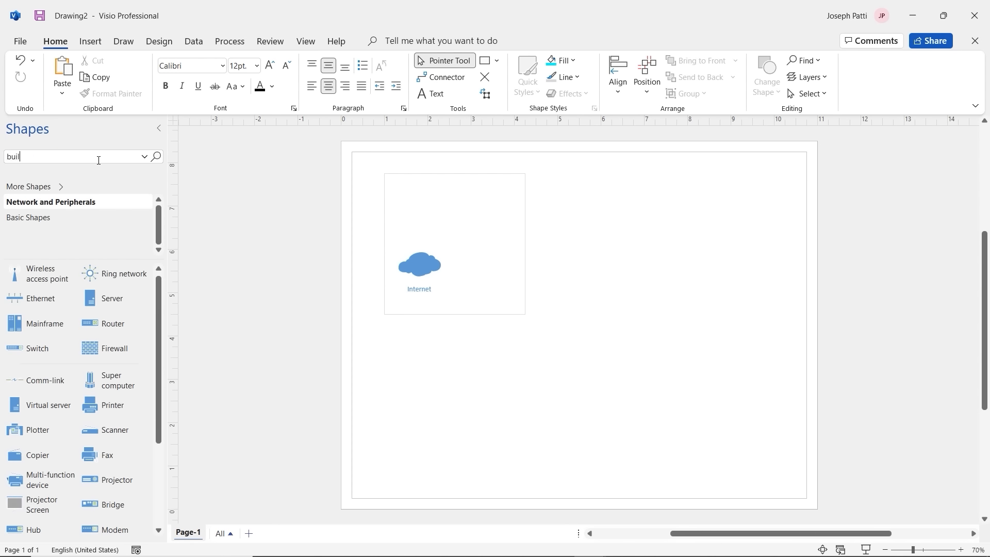
{"action": "type", "text": "ding"}
{"action": "key", "text": "Return"}
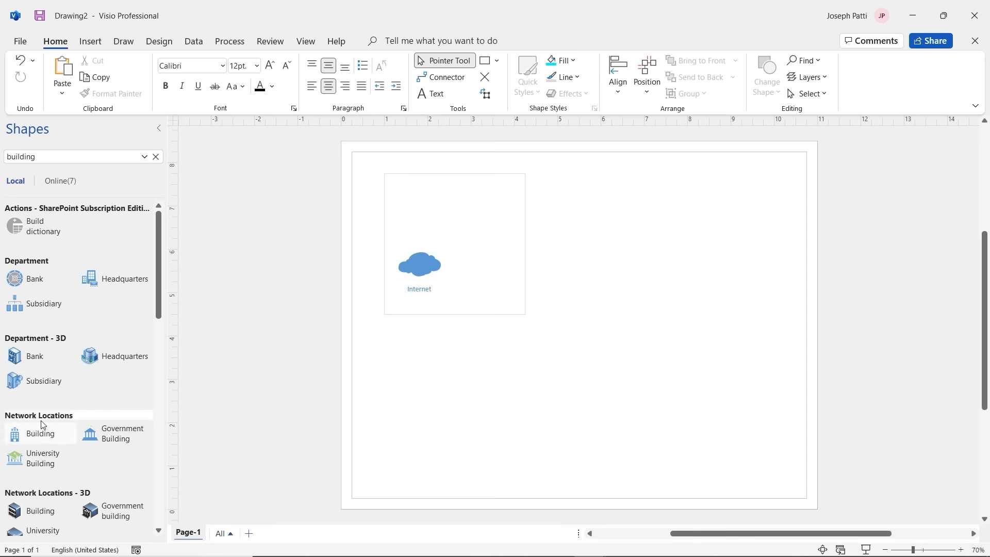
{"action": "left_click_drag", "start_coordinate": [40, 436], "coordinate": [493, 270]}
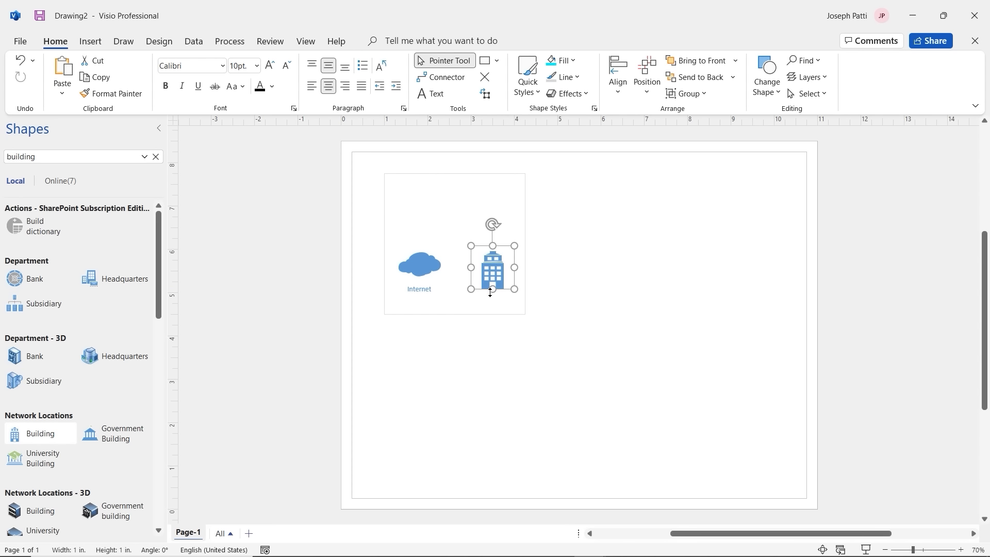
{"action": "left_click", "coordinate": [547, 283]}
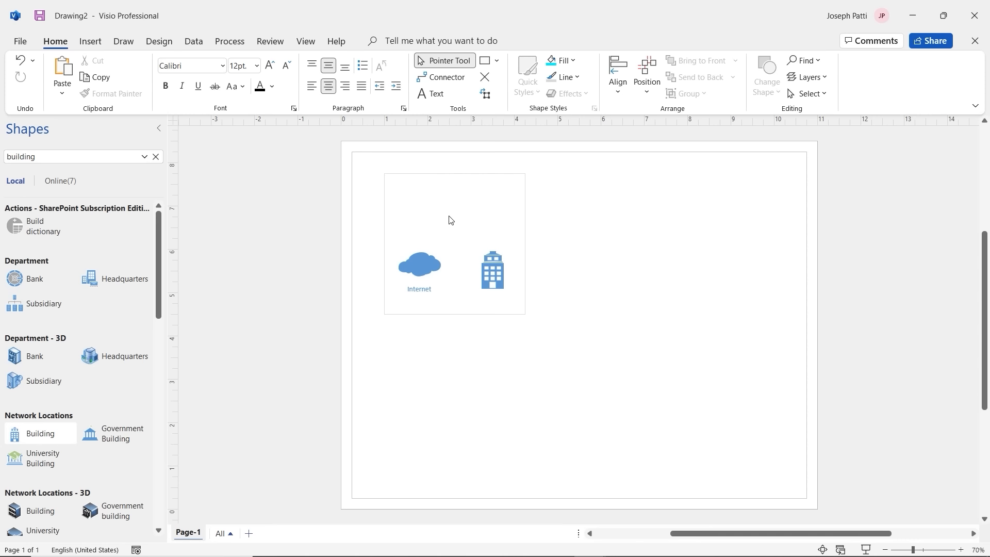
Step: Add an 'Insecure' text box at the top of the square and set it to 30 pt
{"action": "left_click", "coordinate": [90, 41]}
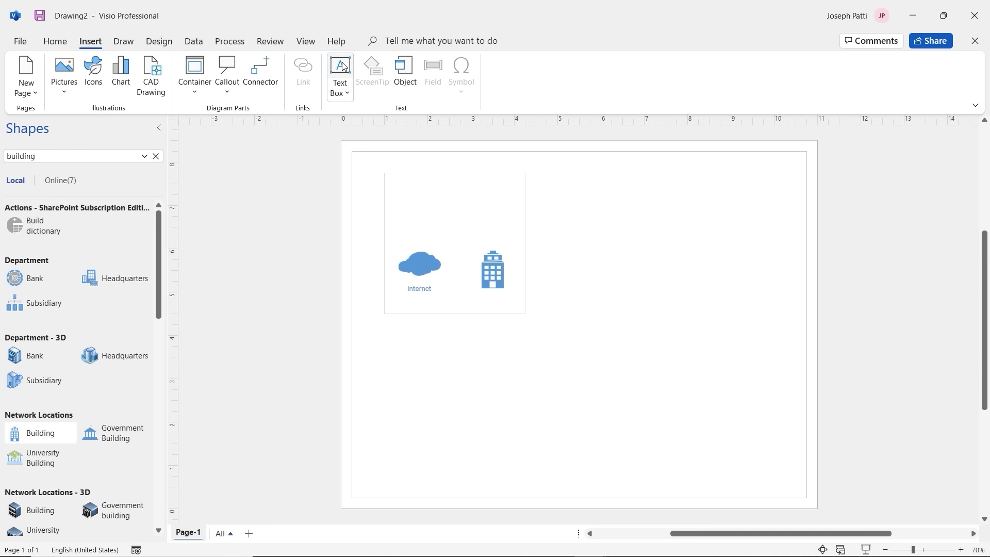
{"action": "left_click", "coordinate": [343, 65]}
{"action": "left_click_drag", "start_coordinate": [395, 183], "coordinate": [480, 211]}
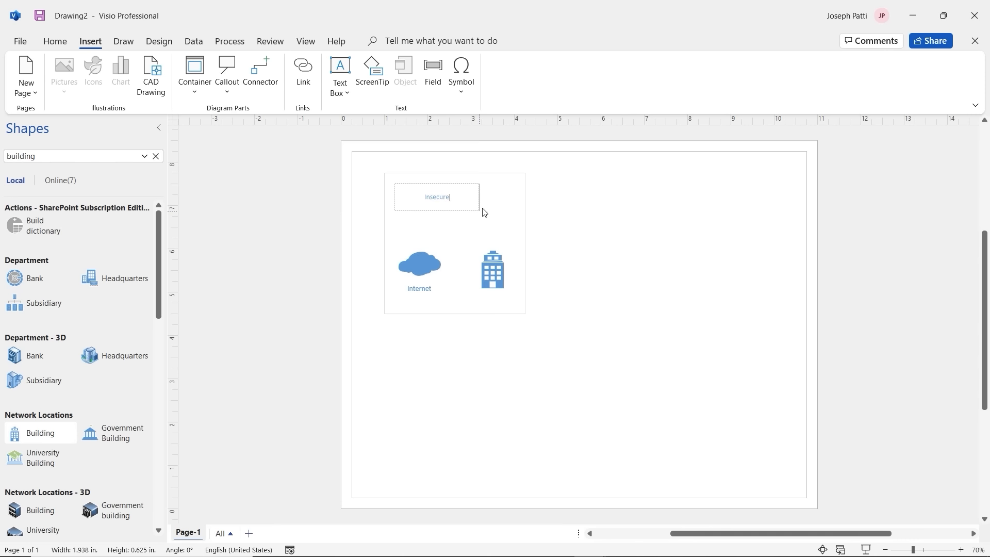
{"action": "double_click", "coordinate": [449, 200]}
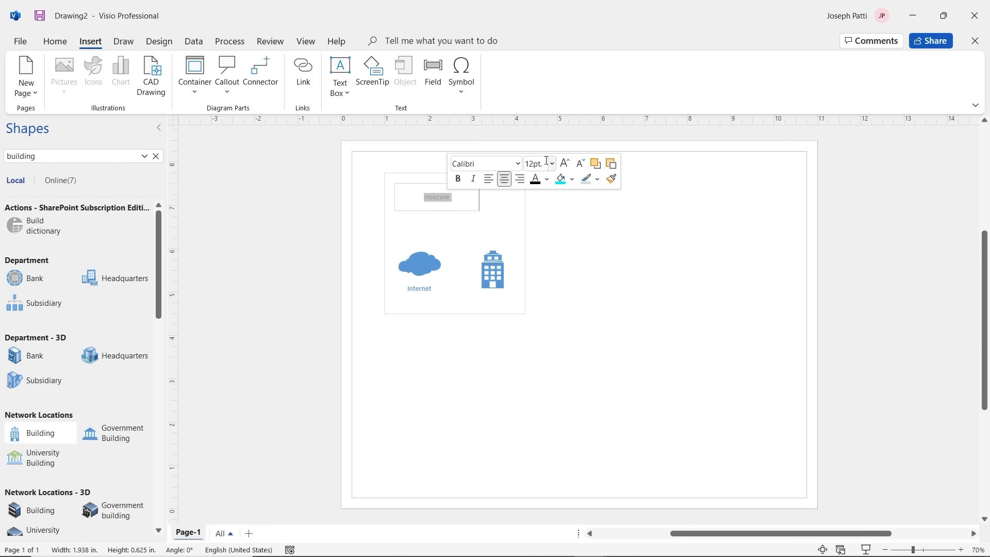
{"action": "left_click", "coordinate": [551, 164]}
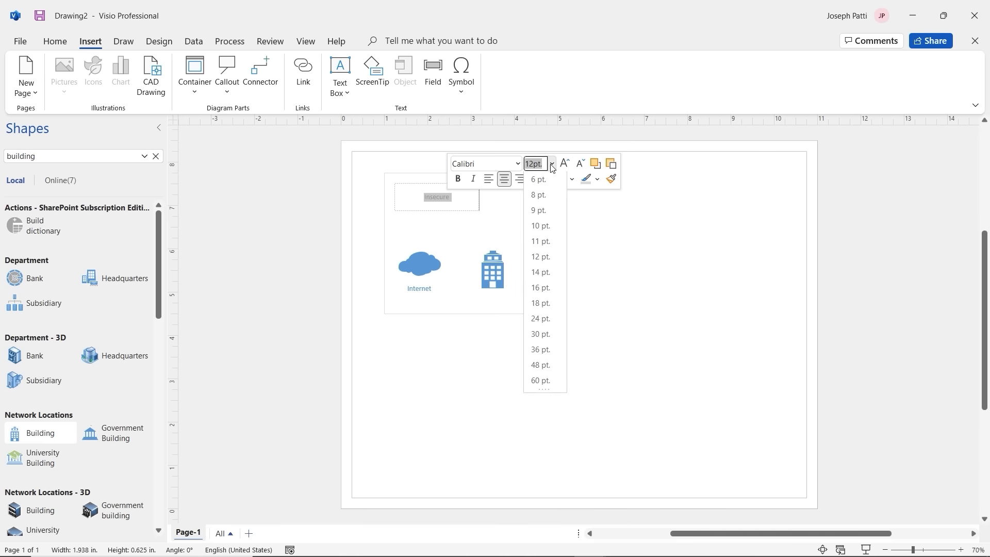
{"action": "left_click", "coordinate": [541, 335]}
{"action": "left_click", "coordinate": [475, 226]}
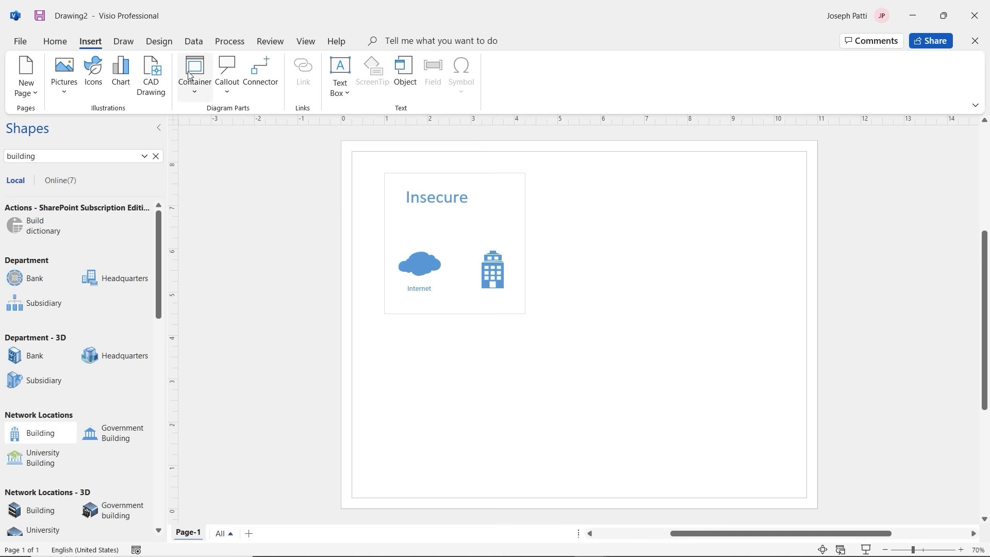
{"action": "left_click", "coordinate": [64, 42]}
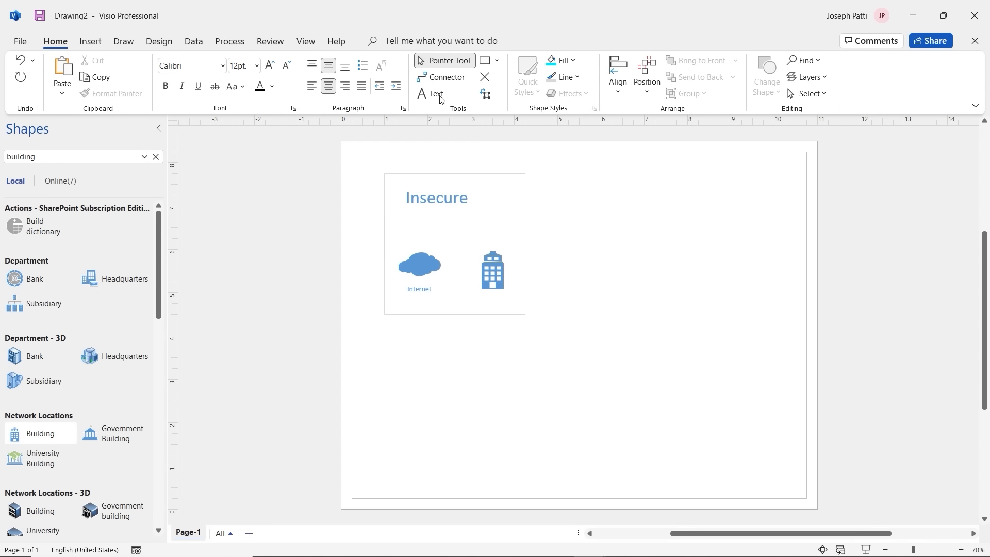
Step: Connect the Internet cloud to the building with a connector arrow, then clear the building search
{"action": "left_click", "coordinate": [442, 78]}
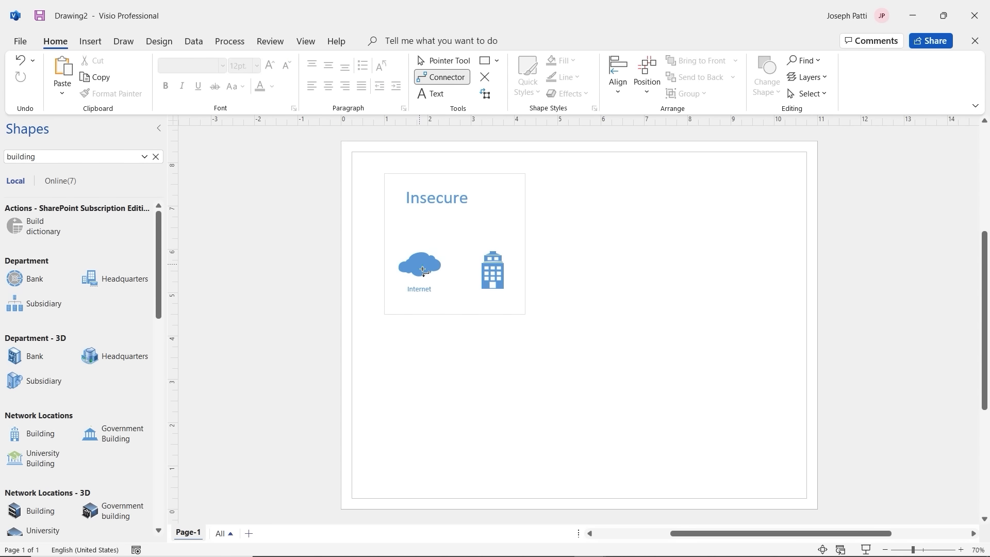
{"action": "left_click_drag", "start_coordinate": [423, 270], "coordinate": [484, 268]}
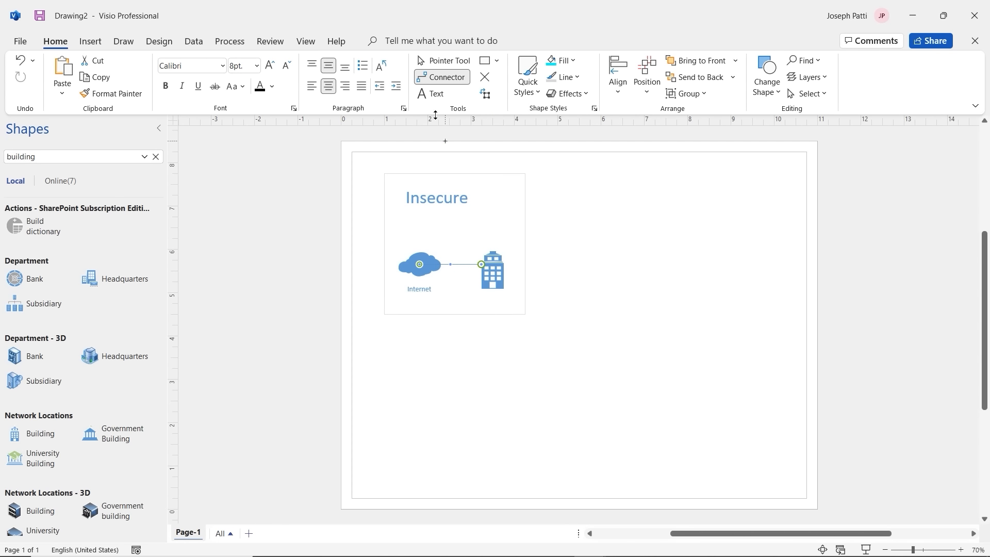
{"action": "left_click", "coordinate": [436, 63]}
{"action": "left_click", "coordinate": [482, 225]}
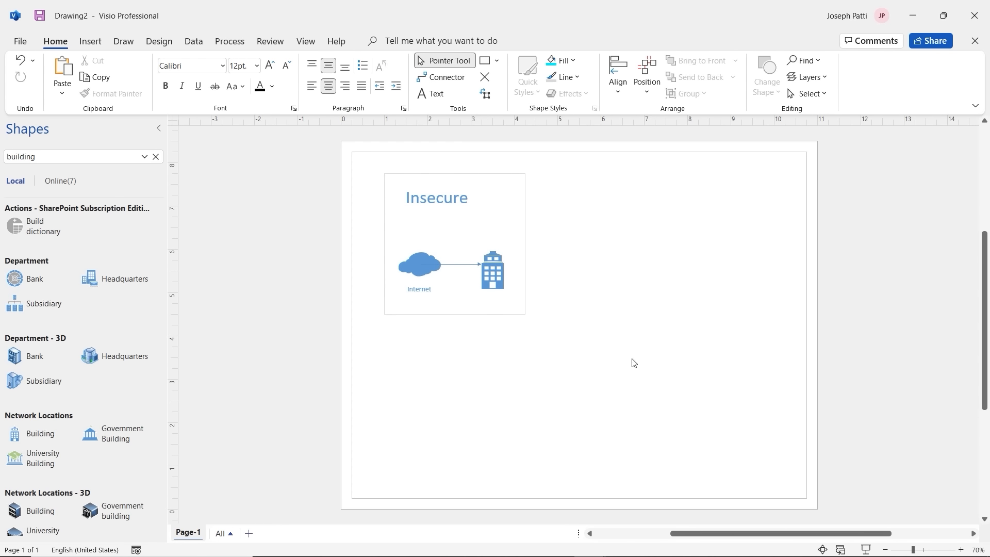
{"action": "left_click", "coordinate": [464, 266]}
{"action": "left_click_drag", "start_coordinate": [424, 265], "coordinate": [440, 268]}
{"action": "key", "text": "Escape"}
{"action": "left_click", "coordinate": [156, 157]}
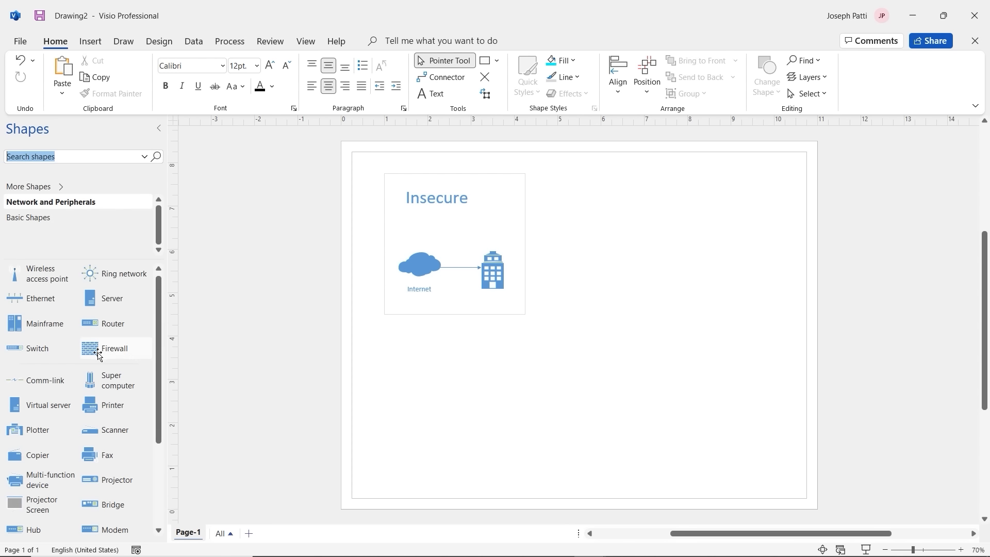
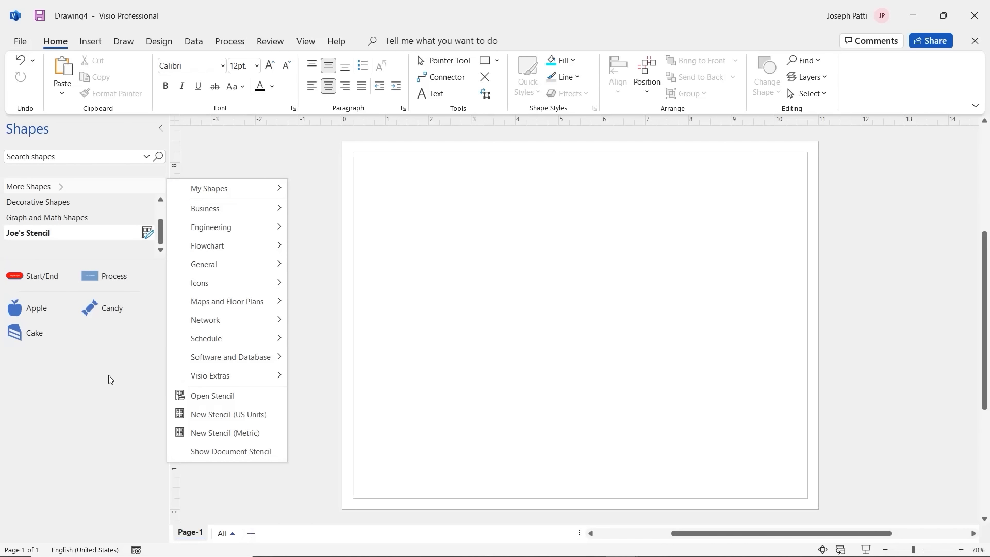
Step: Close the stencil categories list to return to the recovered cross-functional flowchart
{"action": "left_click", "coordinate": [316, 206]}
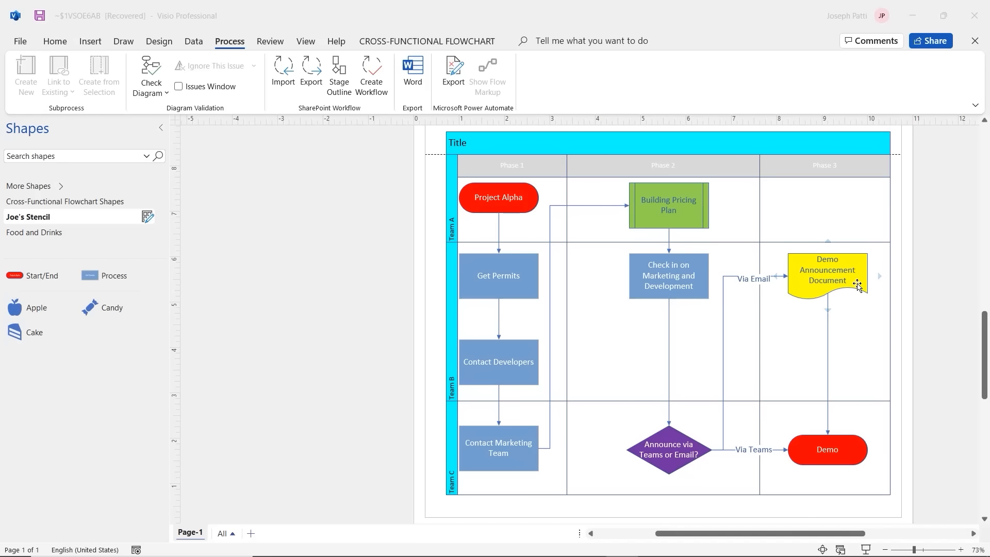
Step: Select the Demo Announcement Document shape and start adding a hyperlink to it
{"action": "left_click", "coordinate": [808, 290]}
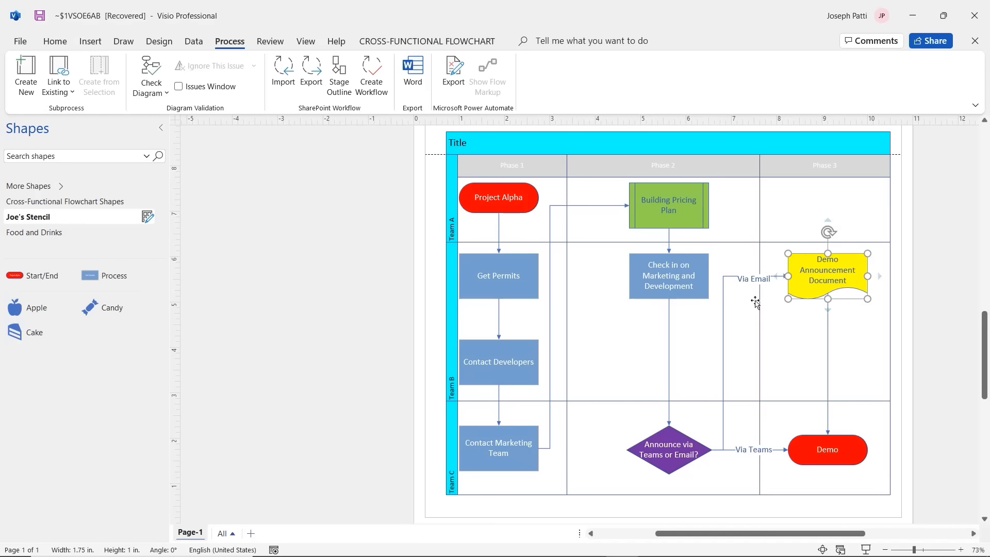
{"action": "left_click", "coordinate": [100, 45]}
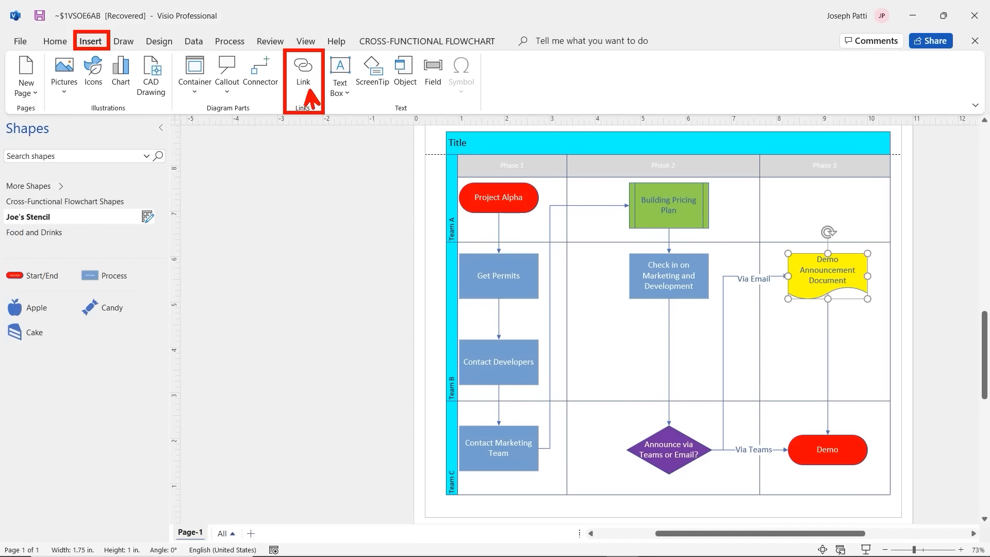
{"action": "left_click", "coordinate": [302, 80]}
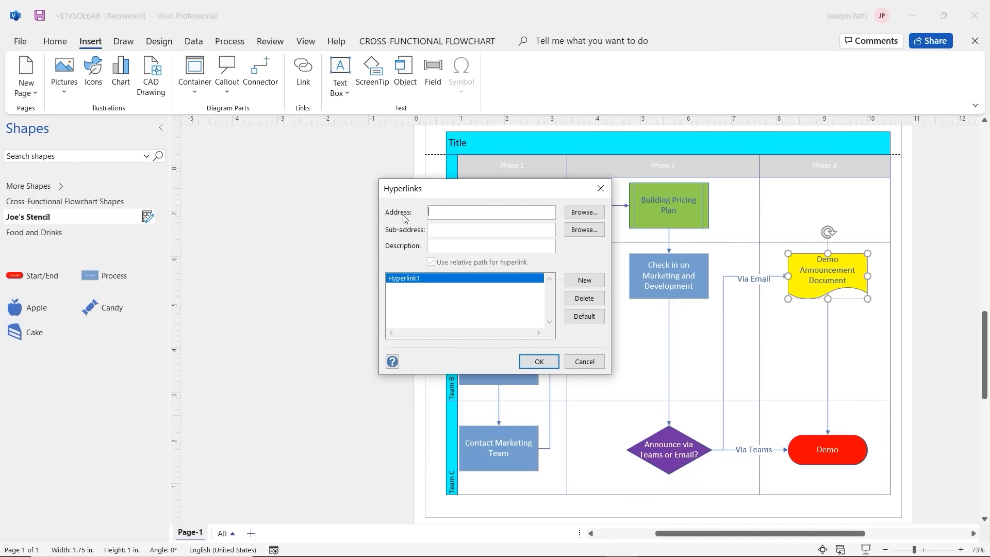
Step: Choose Local File from the Address browse options to open the file picker
{"action": "left_click", "coordinate": [576, 215]}
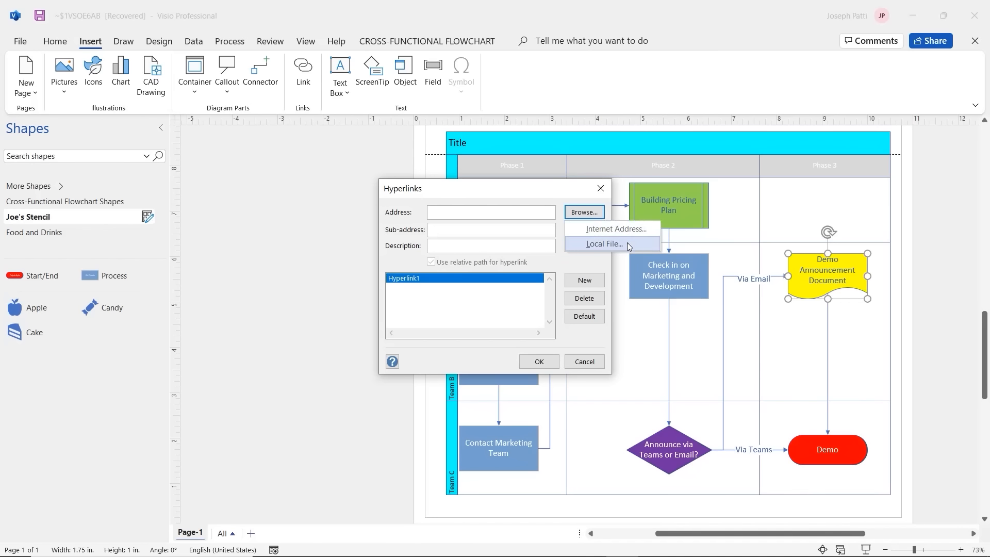
{"action": "left_click", "coordinate": [559, 195]}
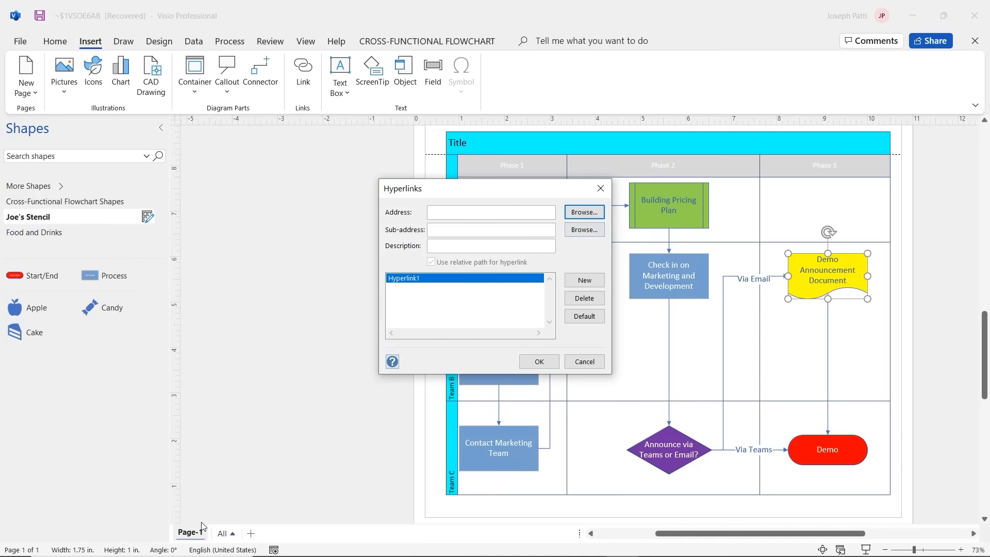
{"action": "left_click", "coordinate": [598, 234]}
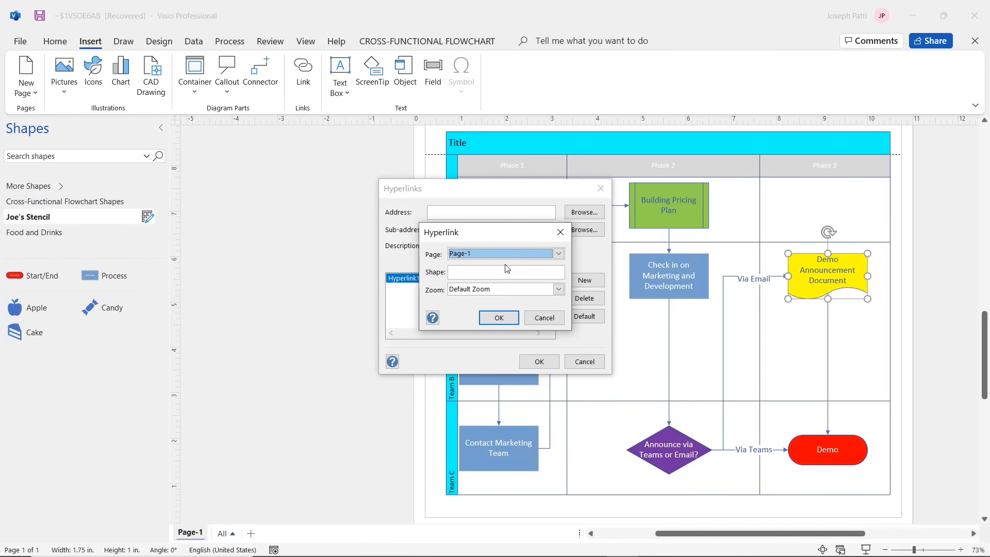
{"action": "left_click", "coordinate": [552, 316]}
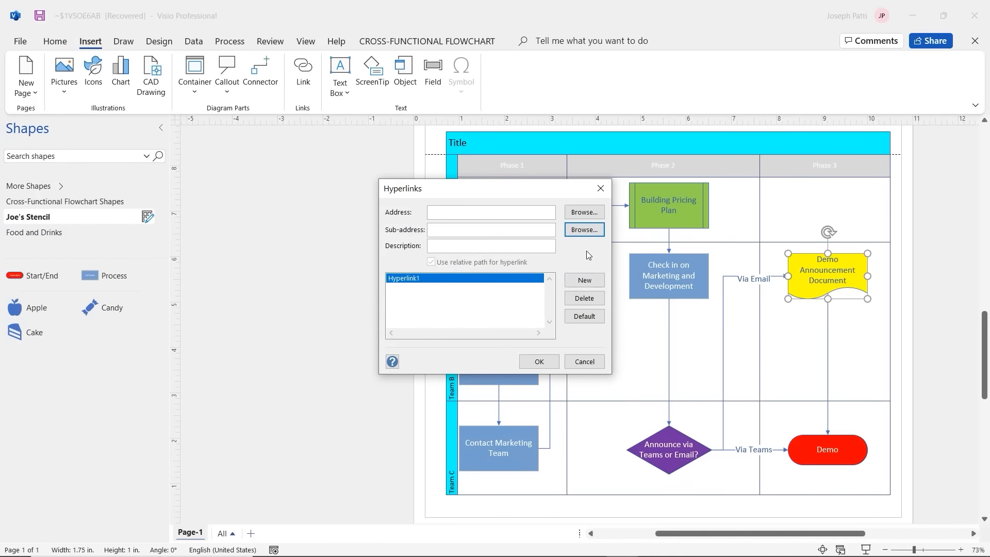
{"action": "left_click", "coordinate": [584, 212]}
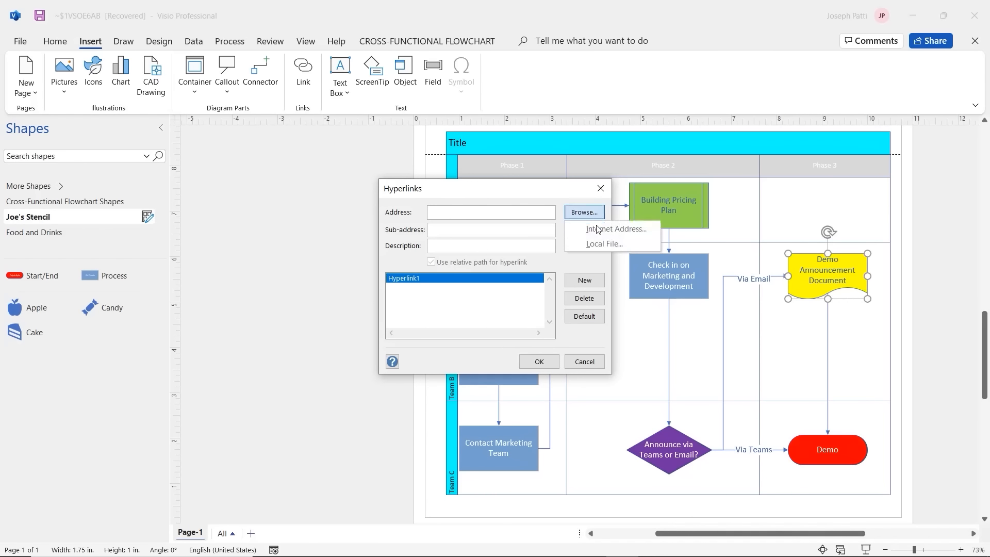
{"action": "left_click", "coordinate": [599, 243]}
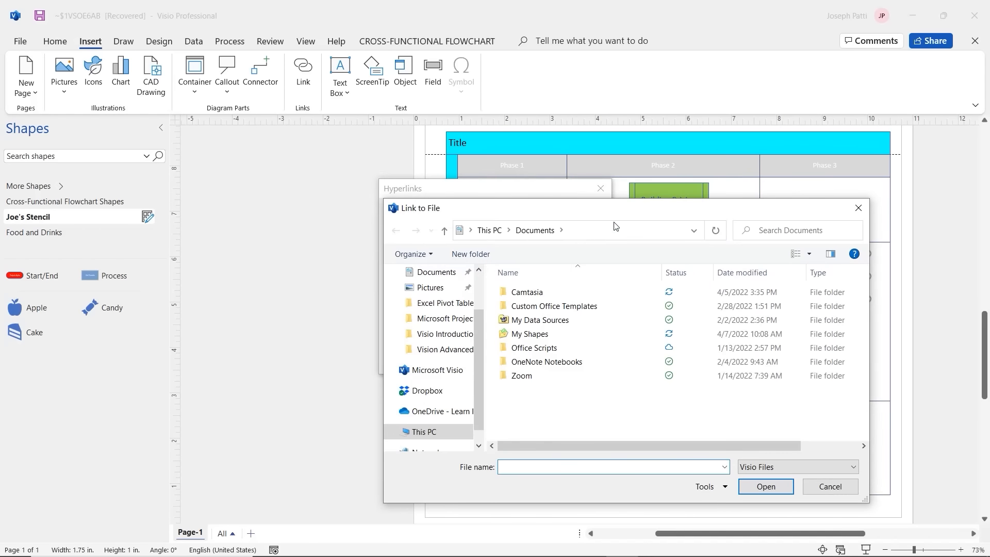
Step: Navigate to Desktop > My Training Lessons > Word > word_samples > word_samples > New For Jazz
{"action": "left_click_drag", "start_coordinate": [620, 216], "coordinate": [516, 125]}
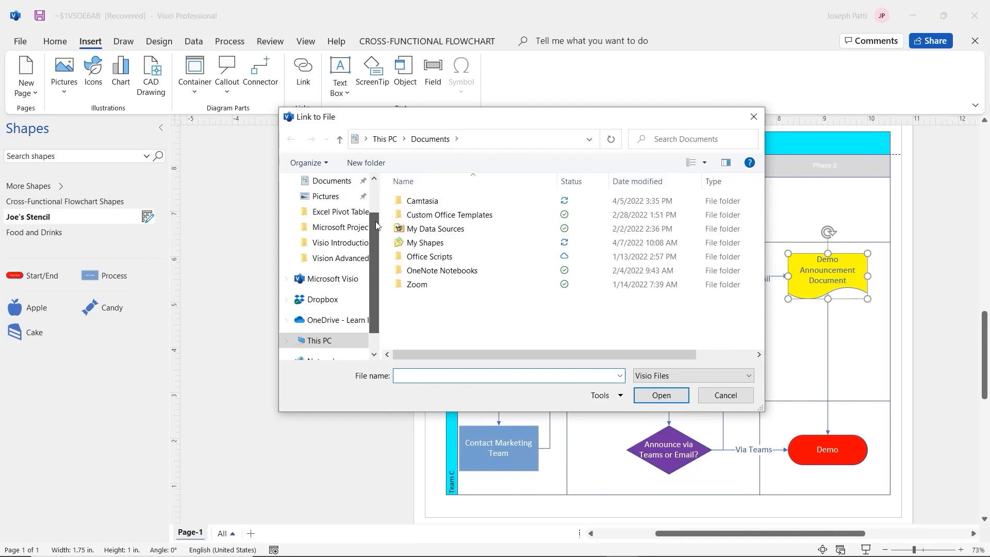
{"action": "scroll", "coordinate": [375, 200], "scroll_direction": "up", "scroll_amount": 2}
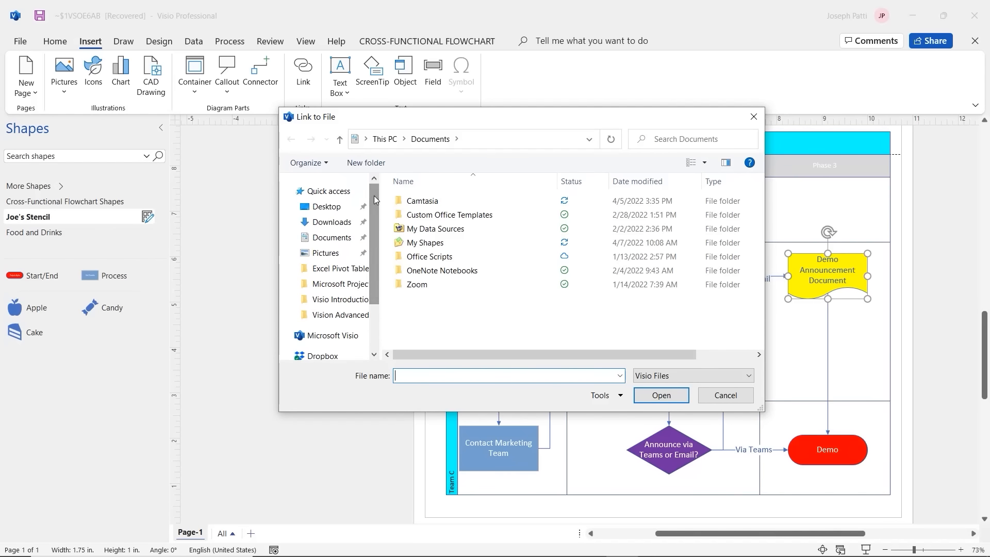
{"action": "left_click", "coordinate": [336, 209]}
{"action": "double_click", "coordinate": [508, 227]}
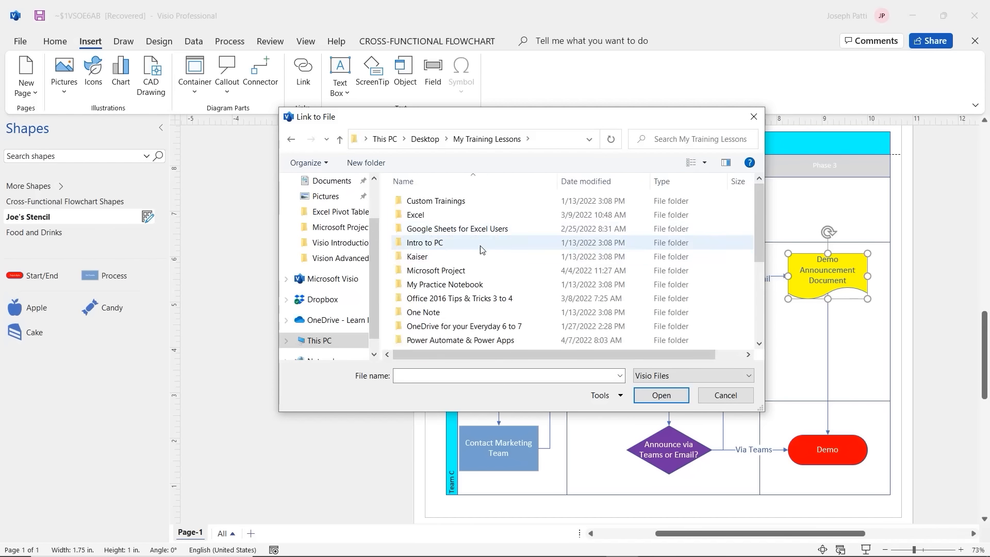
{"action": "scroll", "coordinate": [450, 289], "scroll_direction": "down", "scroll_amount": 5}
{"action": "double_click", "coordinate": [428, 314]}
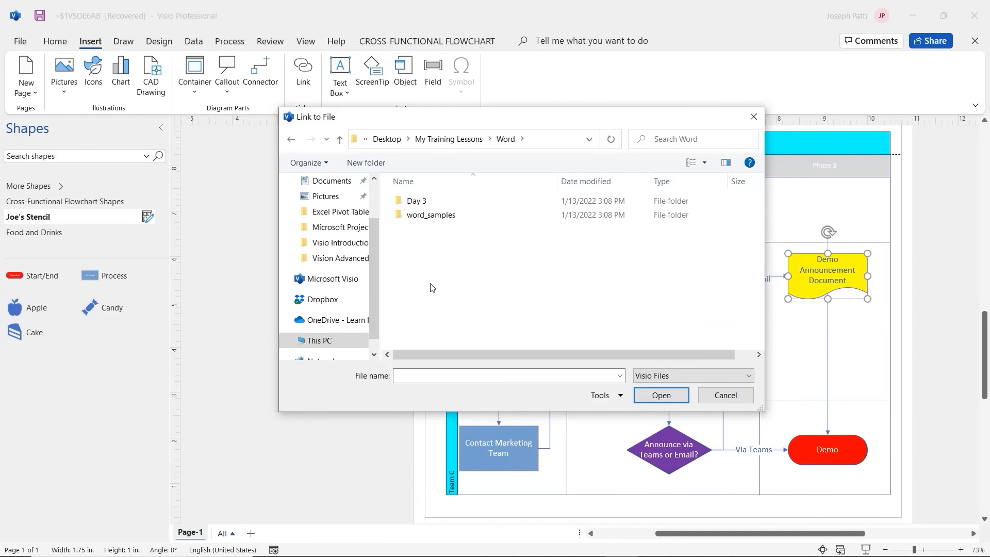
{"action": "double_click", "coordinate": [424, 201]}
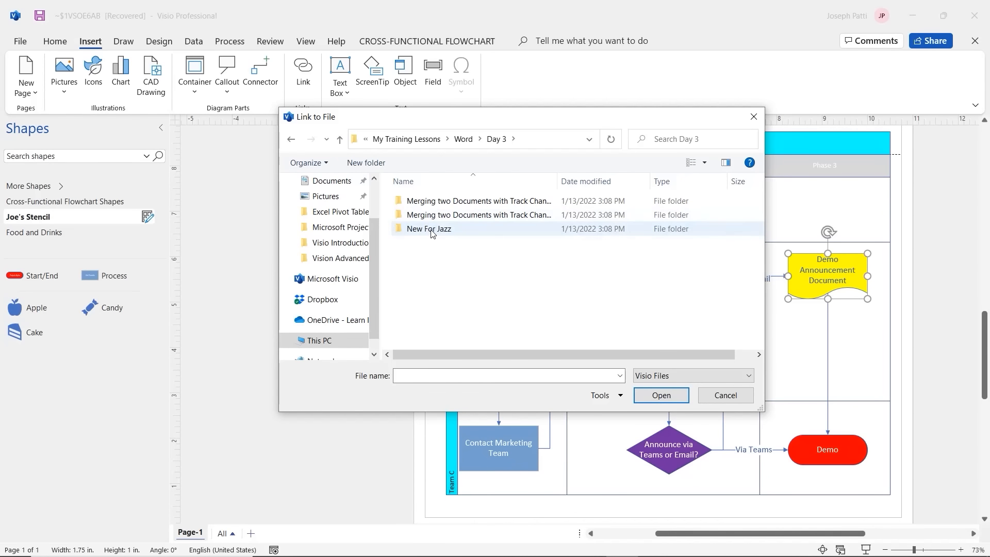
{"action": "double_click", "coordinate": [431, 229]}
{"action": "left_click", "coordinate": [339, 140]}
{"action": "left_click", "coordinate": [339, 139]}
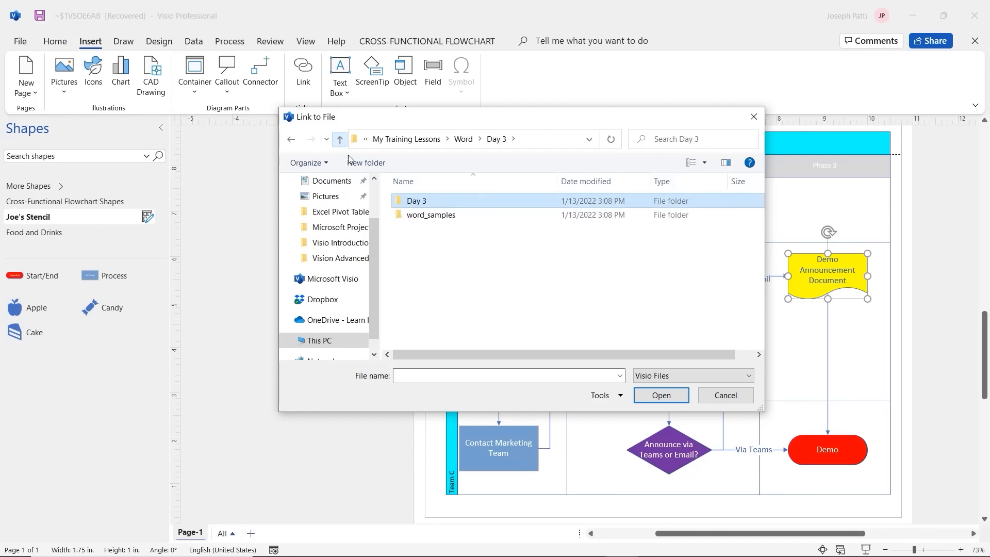
{"action": "double_click", "coordinate": [416, 215]}
{"action": "double_click", "coordinate": [418, 203]}
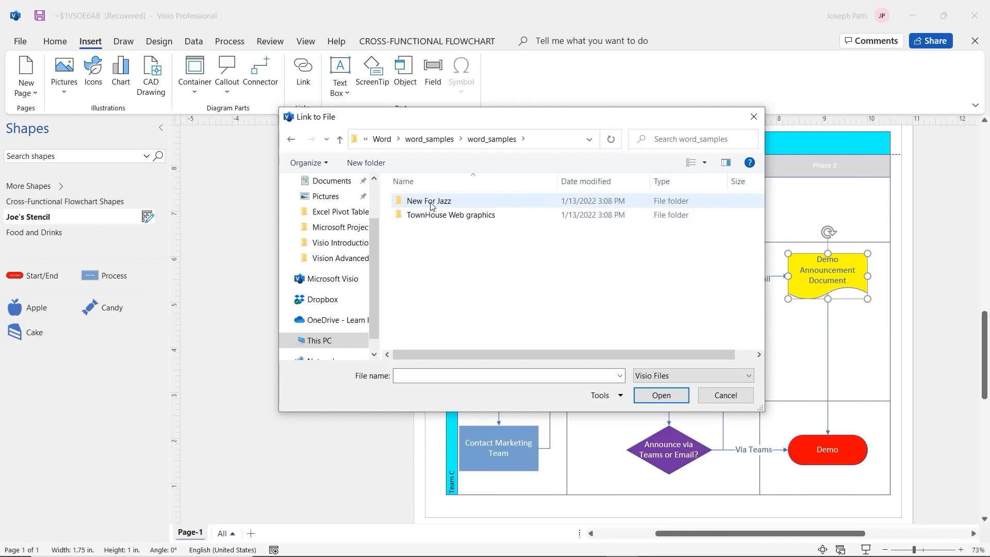
{"action": "double_click", "coordinate": [428, 202]}
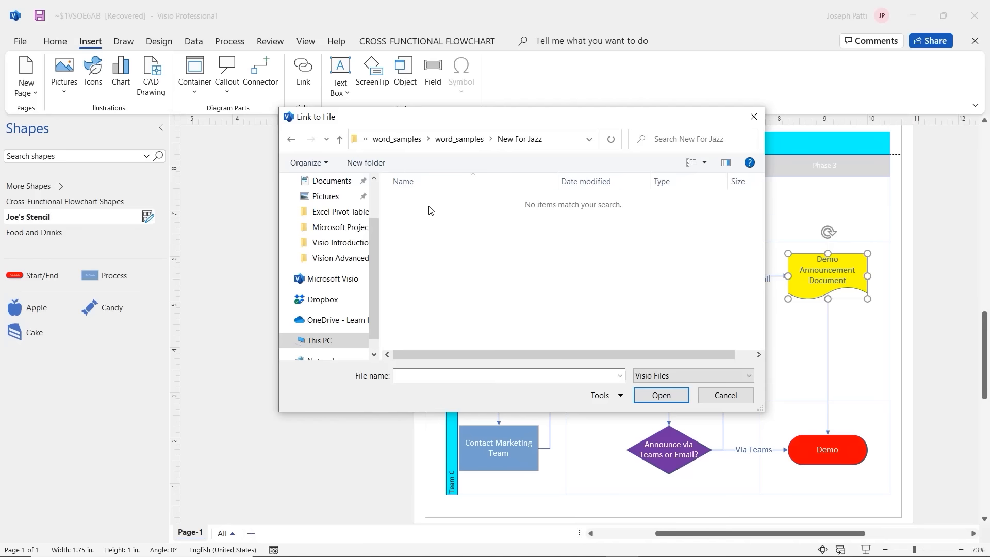
Step: Show All Files and choose JAZZ Start as the link target
{"action": "left_click", "coordinate": [692, 378]}
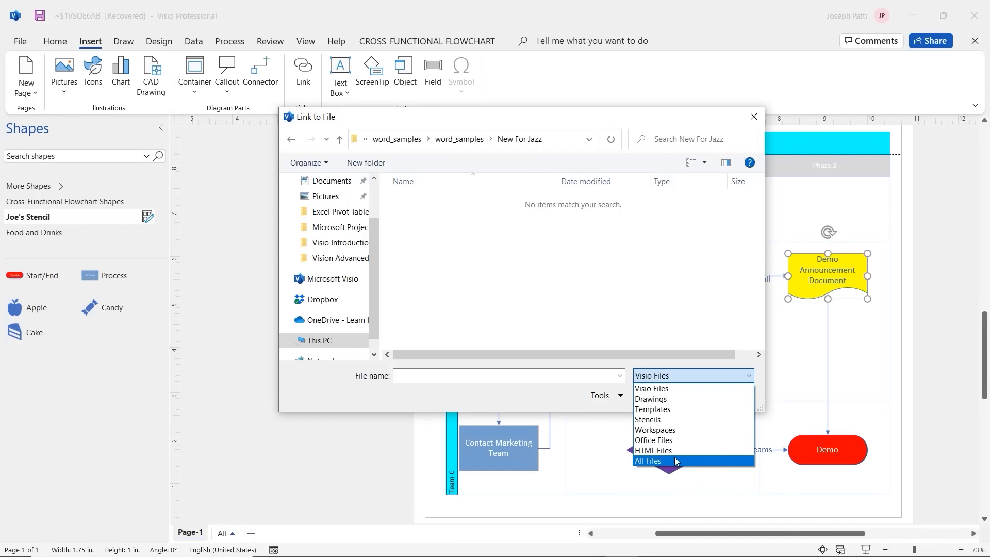
{"action": "left_click", "coordinate": [654, 460]}
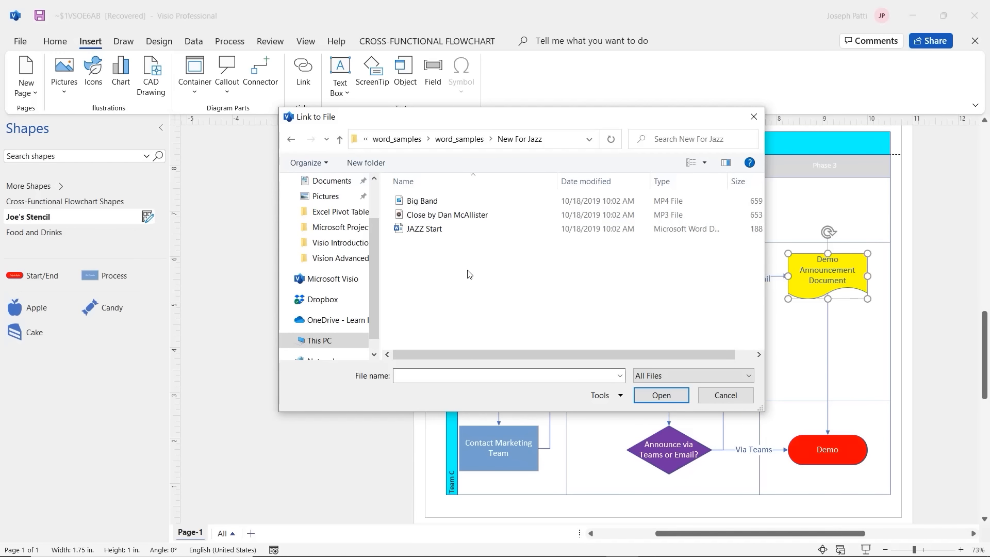
{"action": "left_click", "coordinate": [426, 233]}
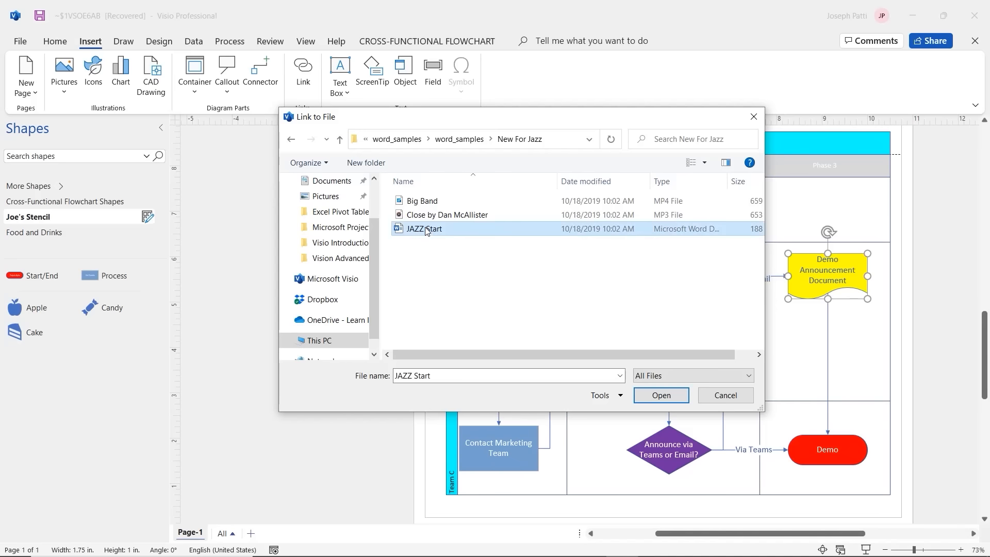
{"action": "left_click", "coordinate": [661, 396]}
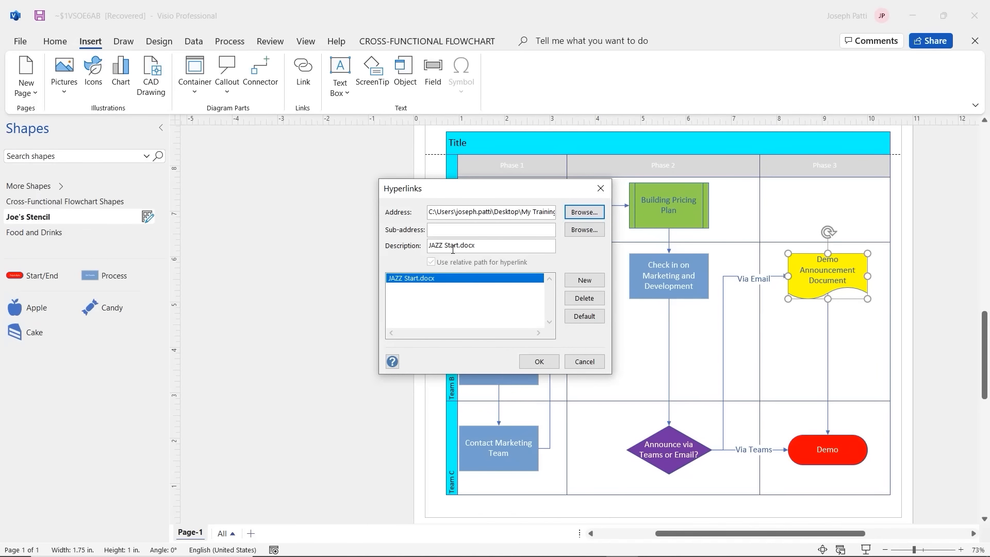
Step: Browse to the local file again, show All Files, and reselect JAZZ Start.docx
{"action": "left_click", "coordinate": [580, 214]}
{"action": "left_click", "coordinate": [581, 243]}
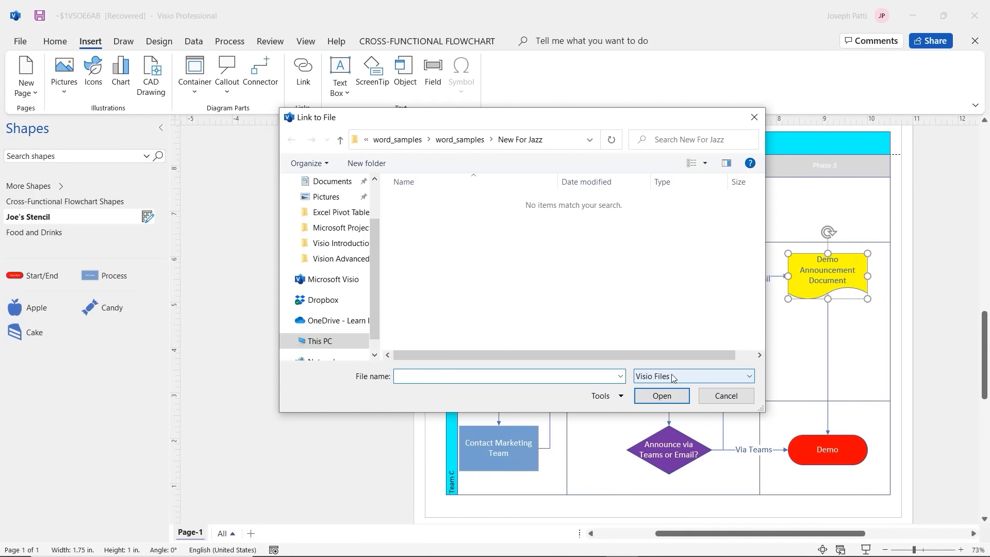
{"action": "left_click", "coordinate": [750, 379]}
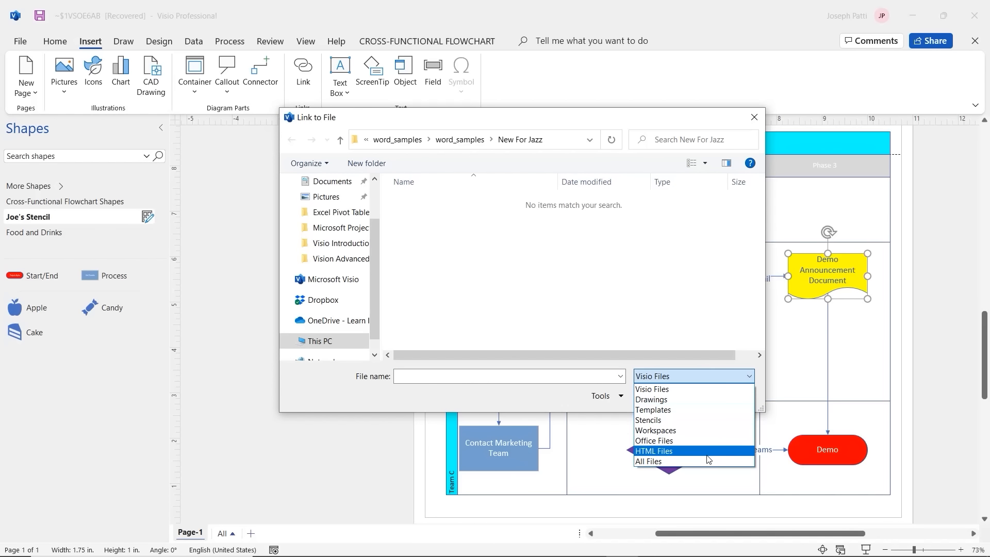
{"action": "left_click", "coordinate": [705, 461]}
{"action": "left_click", "coordinate": [427, 232]}
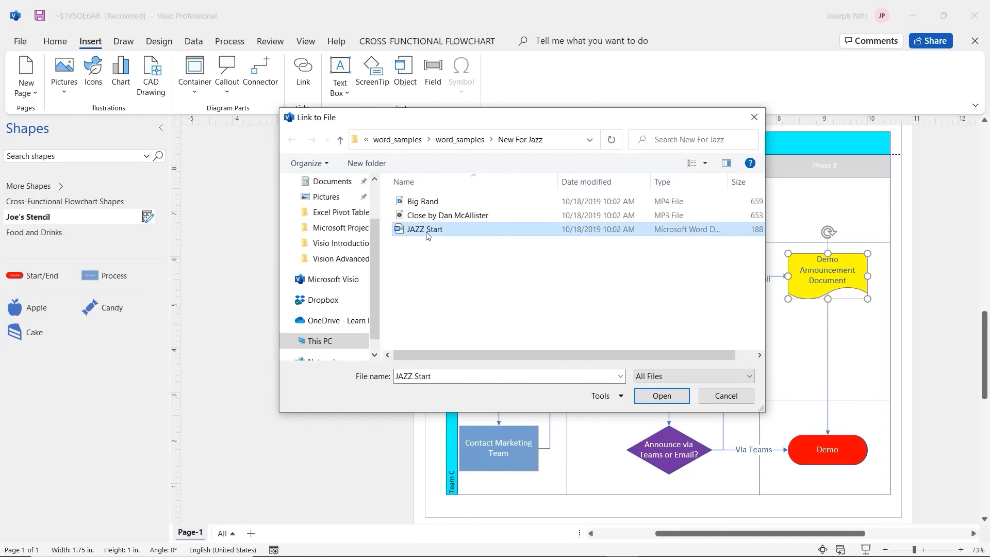
{"action": "left_click", "coordinate": [681, 400]}
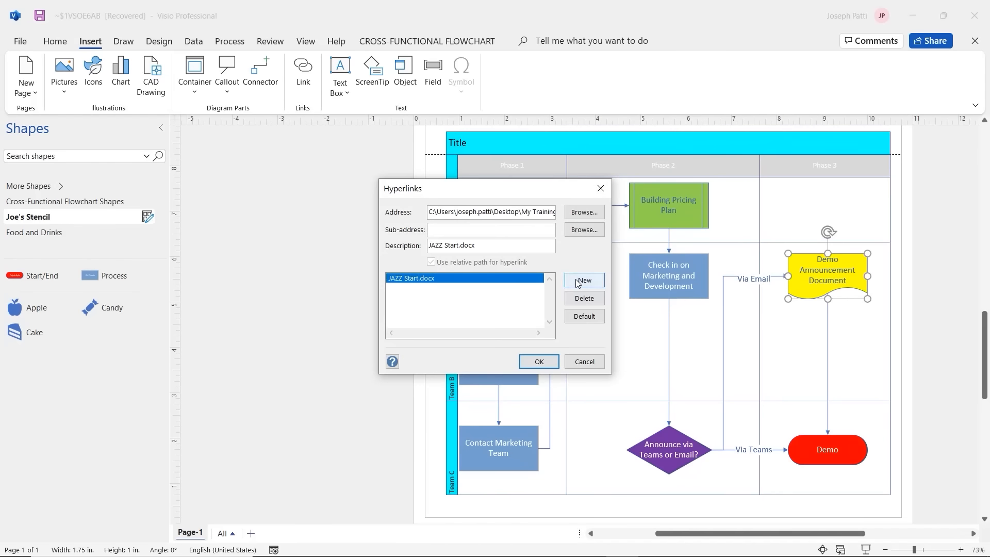
{"action": "left_click", "coordinate": [539, 361]}
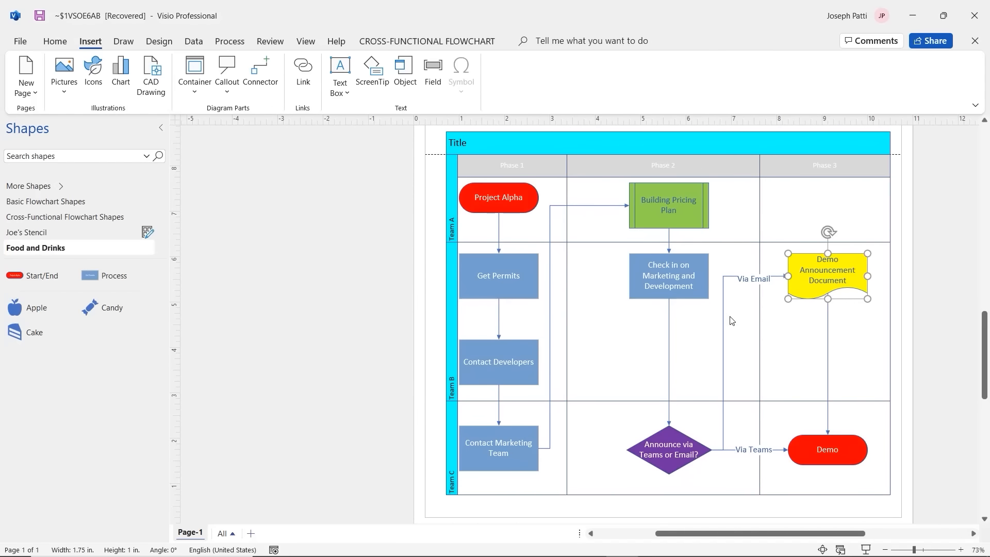
{"action": "left_click", "coordinate": [779, 329]}
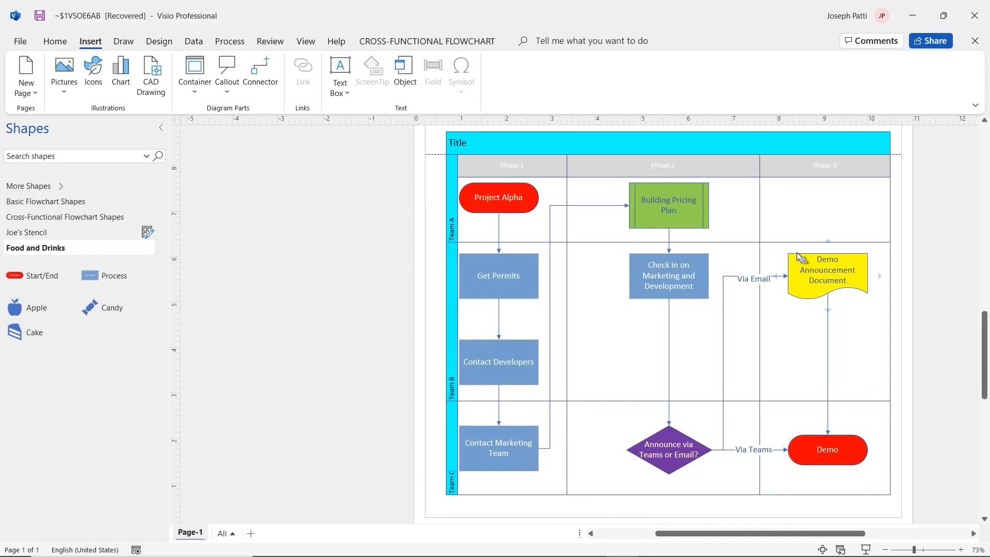
{"action": "mouse_move", "coordinate": [798, 256]}
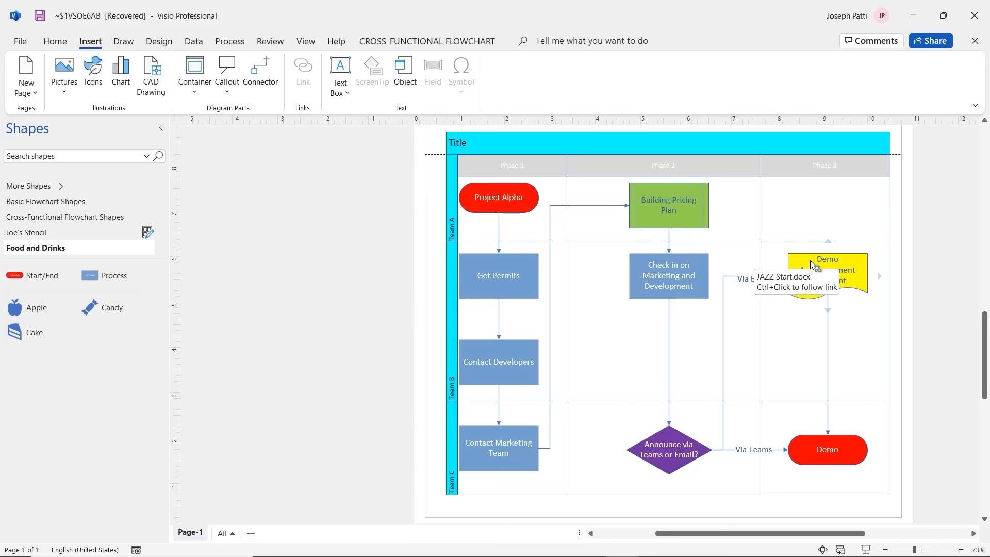
{"action": "left_click", "coordinate": [811, 265]}
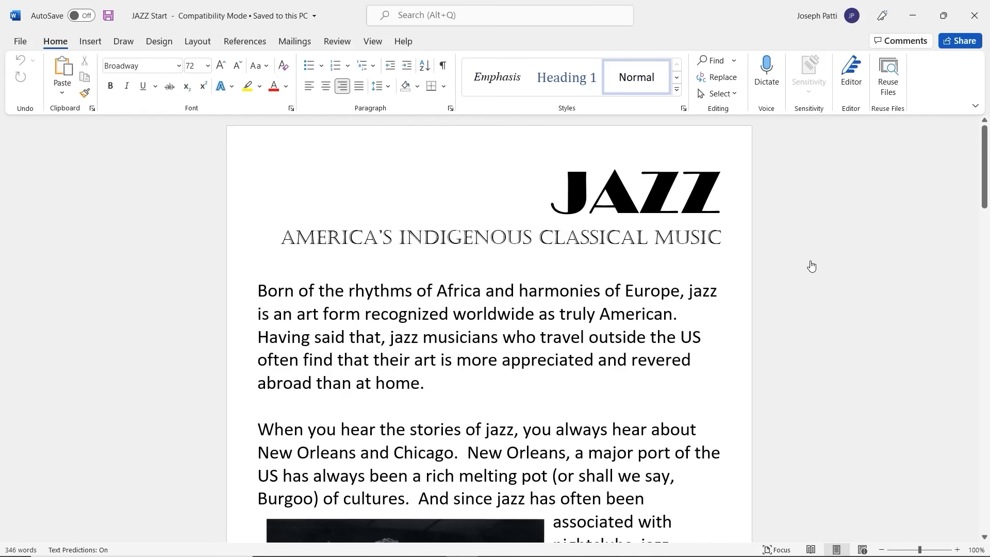
{"action": "scroll", "coordinate": [604, 264], "scroll_direction": "down", "scroll_amount": 2}
{"action": "scroll", "coordinate": [605, 264], "scroll_direction": "down", "scroll_amount": 20}
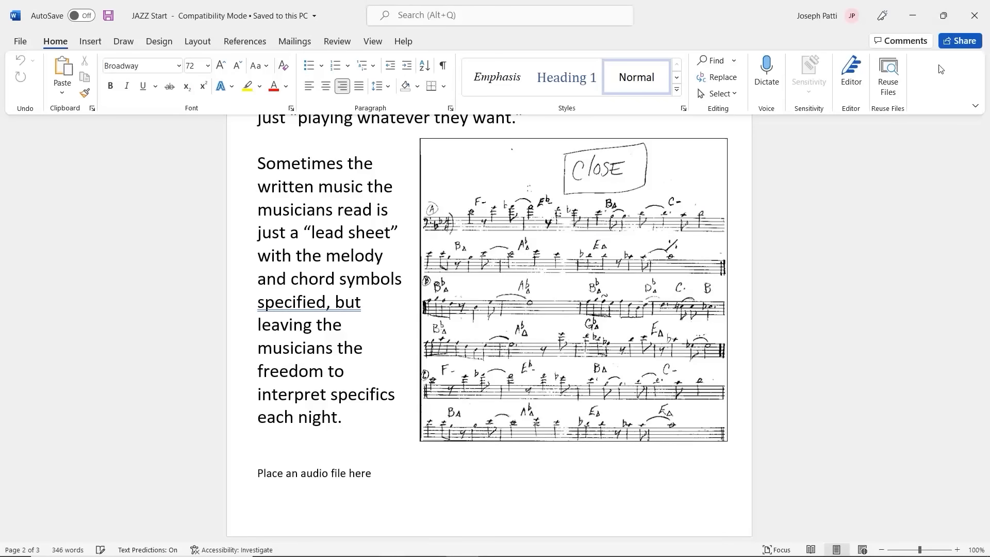
{"action": "left_click", "coordinate": [976, 17]}
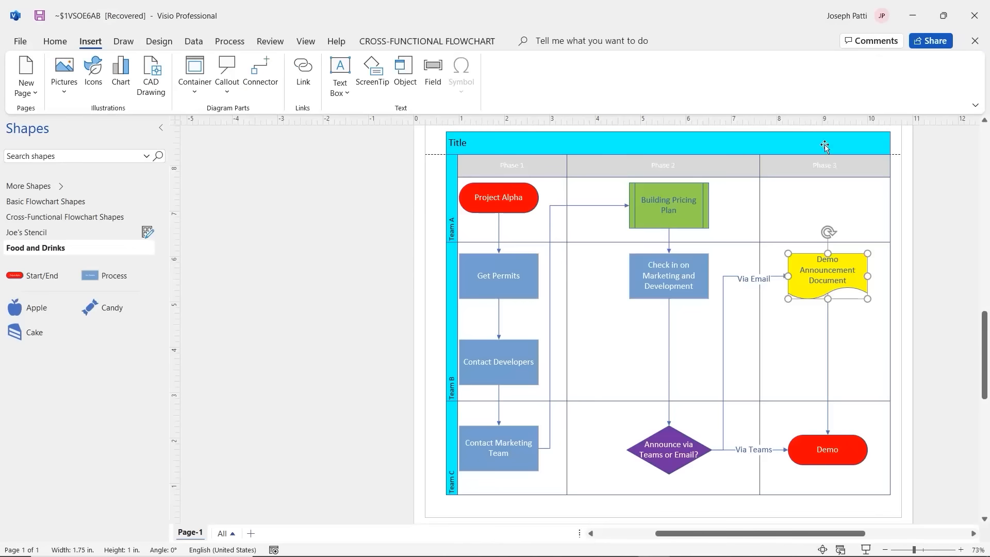
Step: Select the Building Pricing Plan shape and bring up the Process tools
{"action": "left_click", "coordinate": [791, 213]}
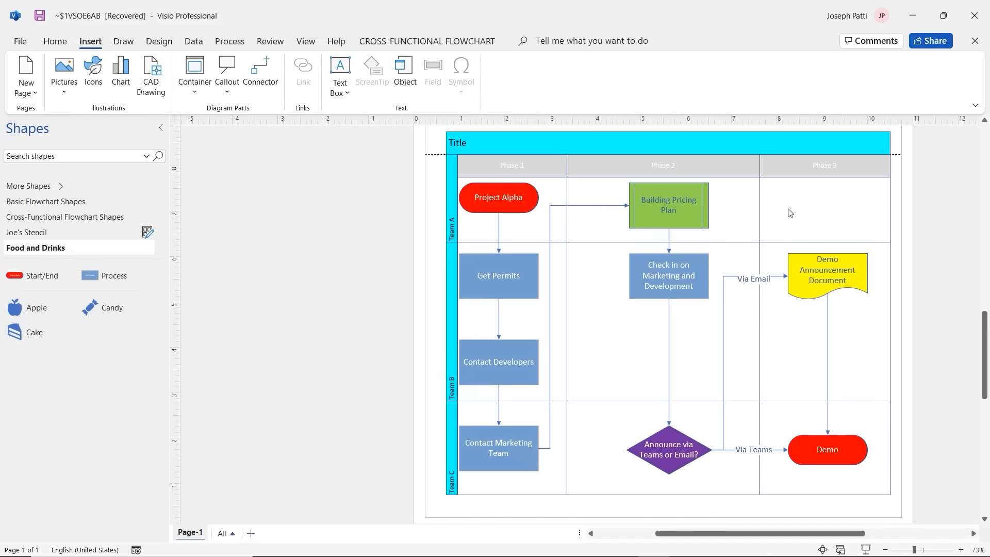
{"action": "left_click", "coordinate": [663, 218]}
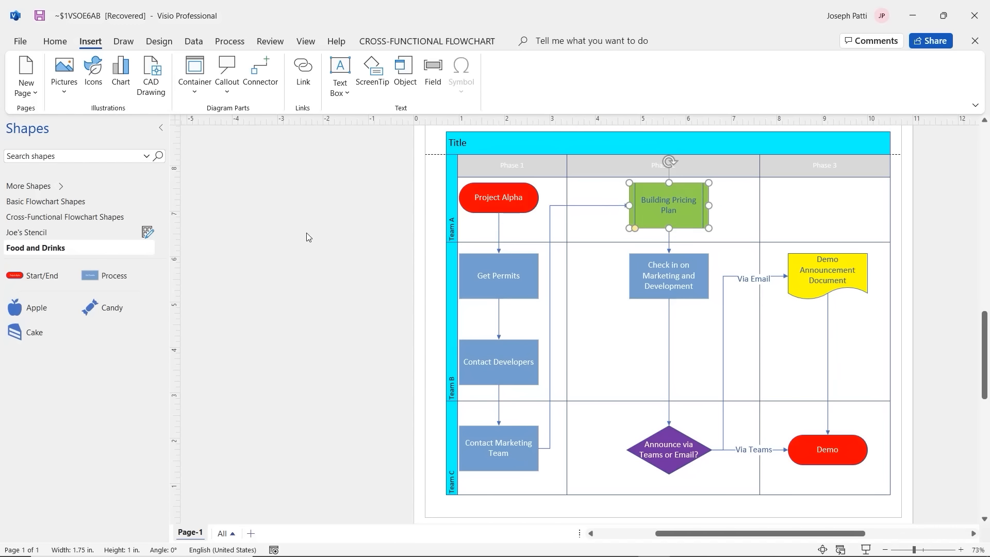
{"action": "left_click", "coordinate": [230, 42]}
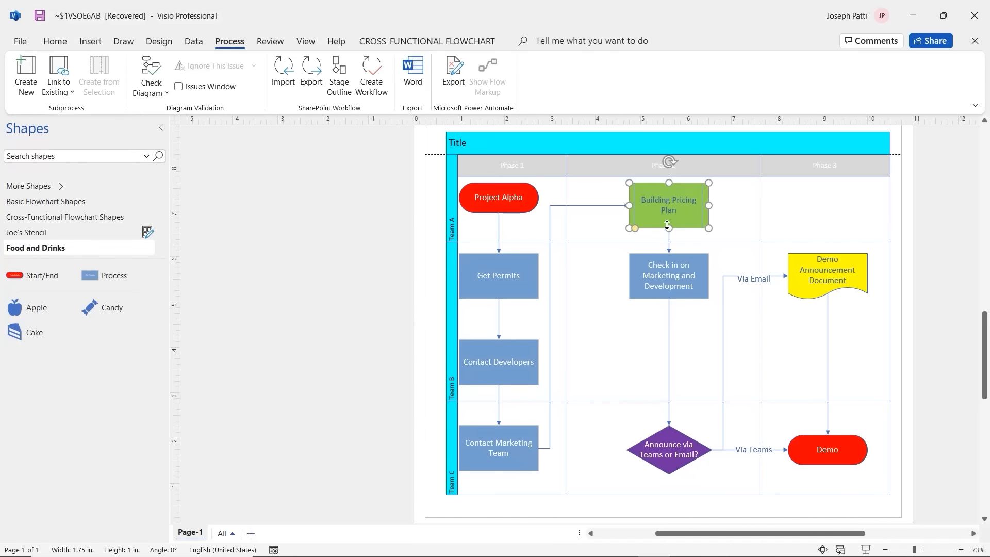
Step: Create a Building Pricing Plan subprocess page from the shape and follow its link to page 2
{"action": "left_click", "coordinate": [675, 202]}
{"action": "left_click", "coordinate": [674, 201]}
{"action": "left_click", "coordinate": [26, 77]}
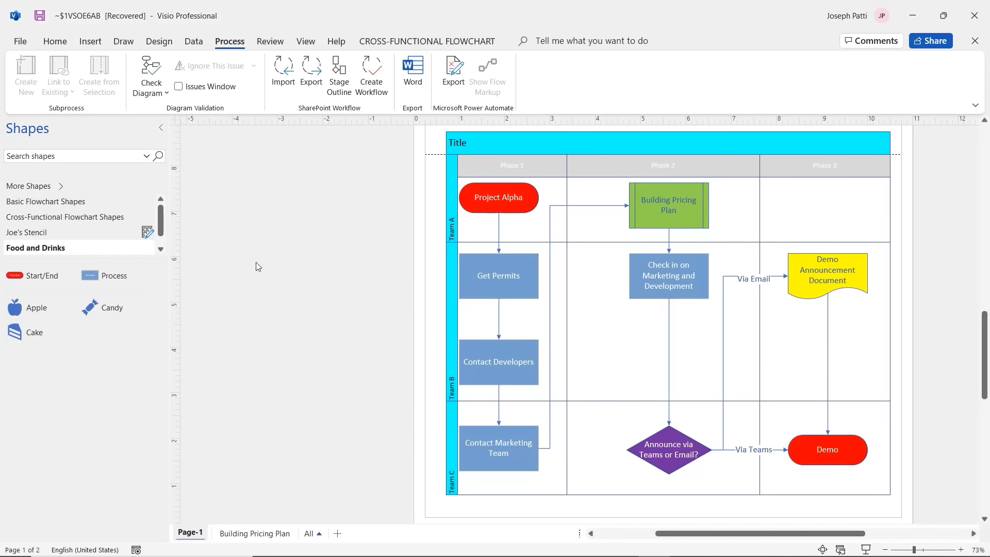
{"action": "left_click", "coordinate": [269, 539]}
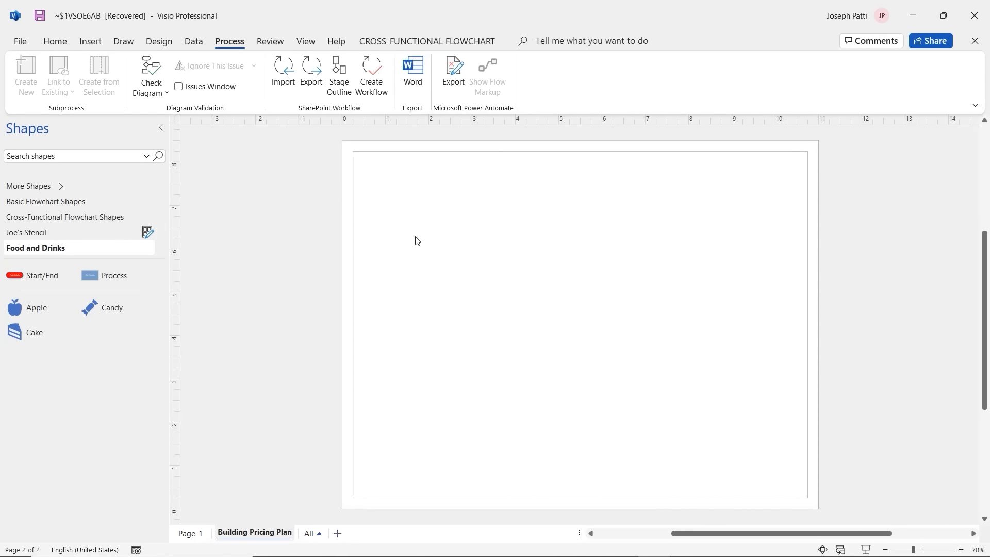
{"action": "left_click", "coordinate": [191, 534]}
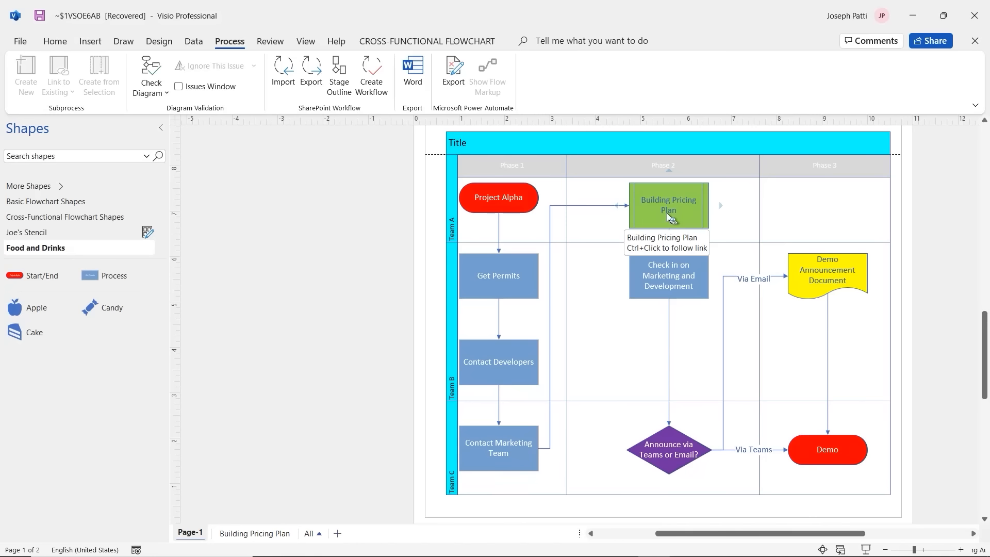
{"action": "left_click", "coordinate": [667, 213]}
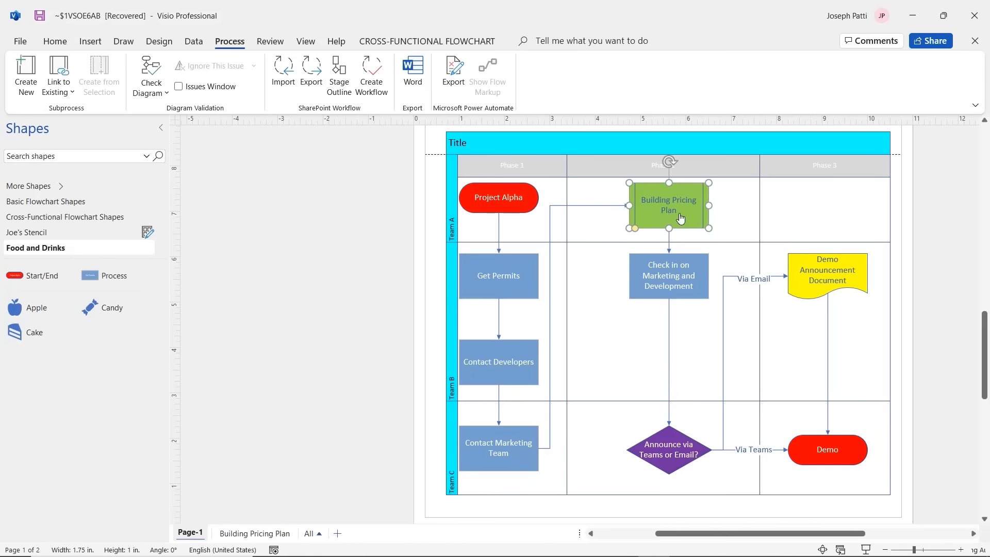
{"action": "left_click", "coordinate": [679, 215], "text": "ctrl"}
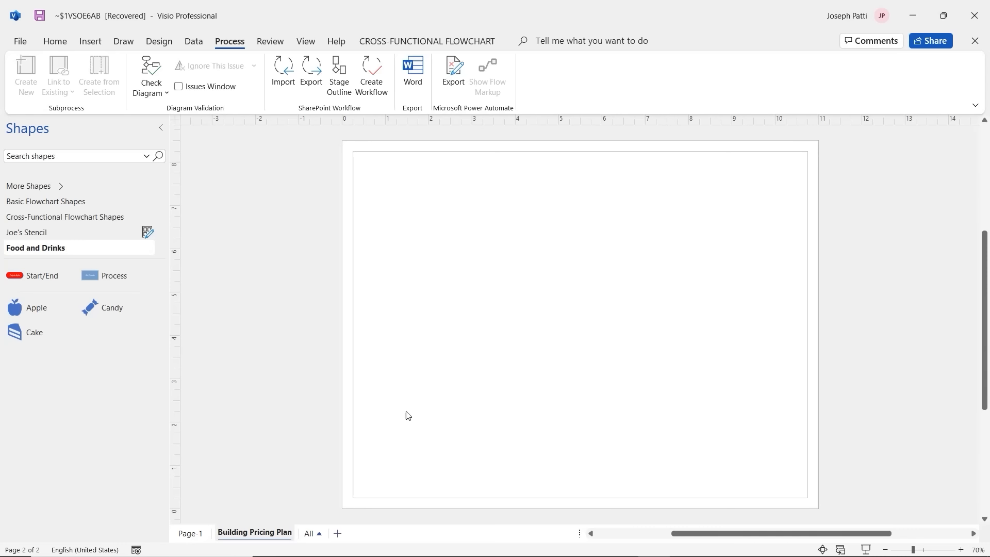
Step: Rename the first page to 'Project Alpha' and minimize Visio to the desktop
{"action": "left_click", "coordinate": [199, 535]}
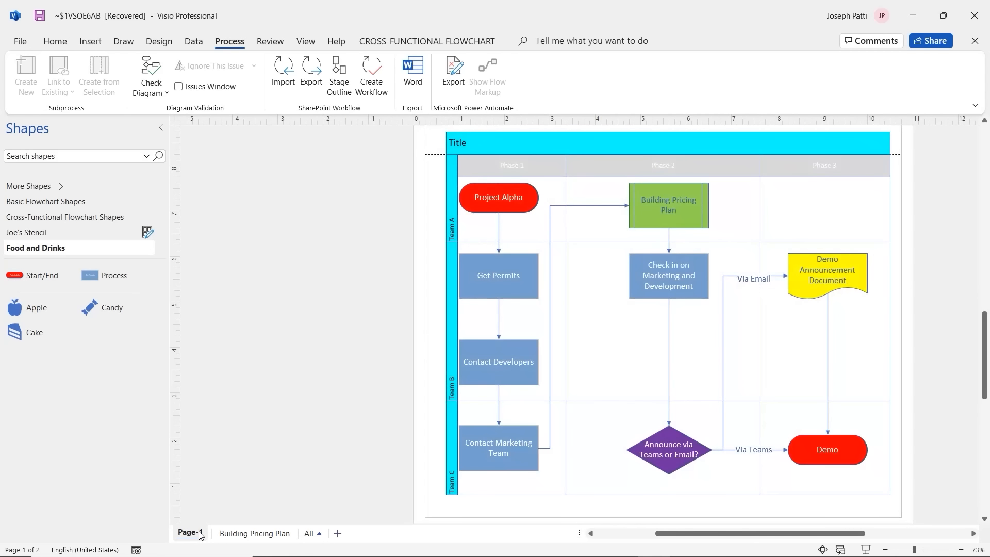
{"action": "double_click", "coordinate": [200, 535]}
{"action": "type", "text": "Project A"}
{"action": "key", "text": "Return"}
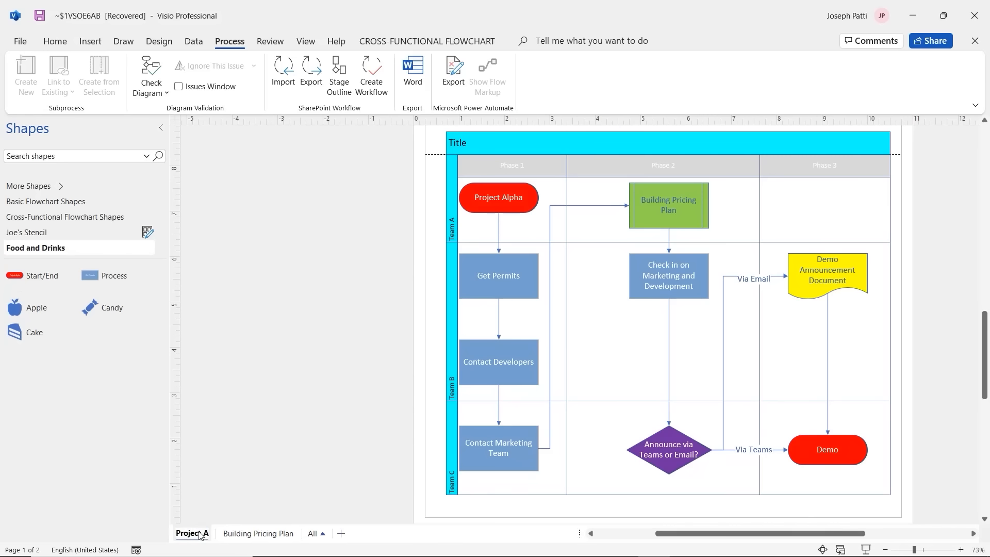
{"action": "type", "text": "lpha"}
{"action": "left_click", "coordinate": [218, 511]}
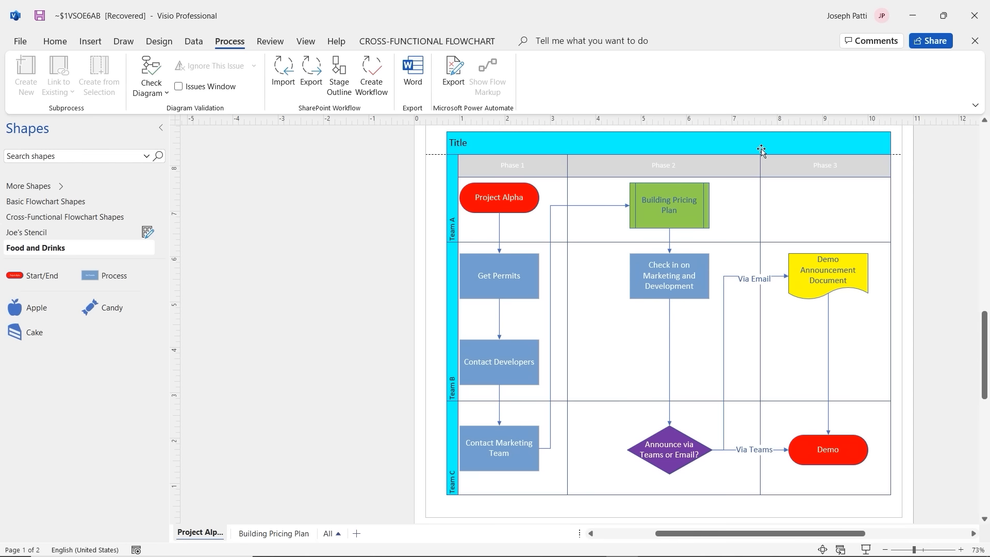
{"action": "left_click", "coordinate": [913, 17]}
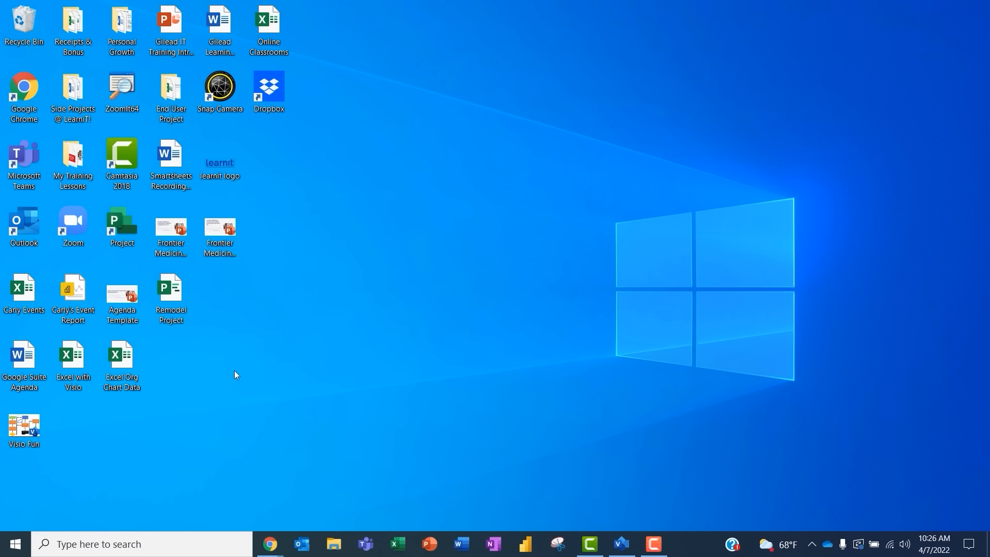
Step: Open the Excel Org Chart Data workbook and highlight the CEO's direct reports and their managers
{"action": "double_click", "coordinate": [123, 366]}
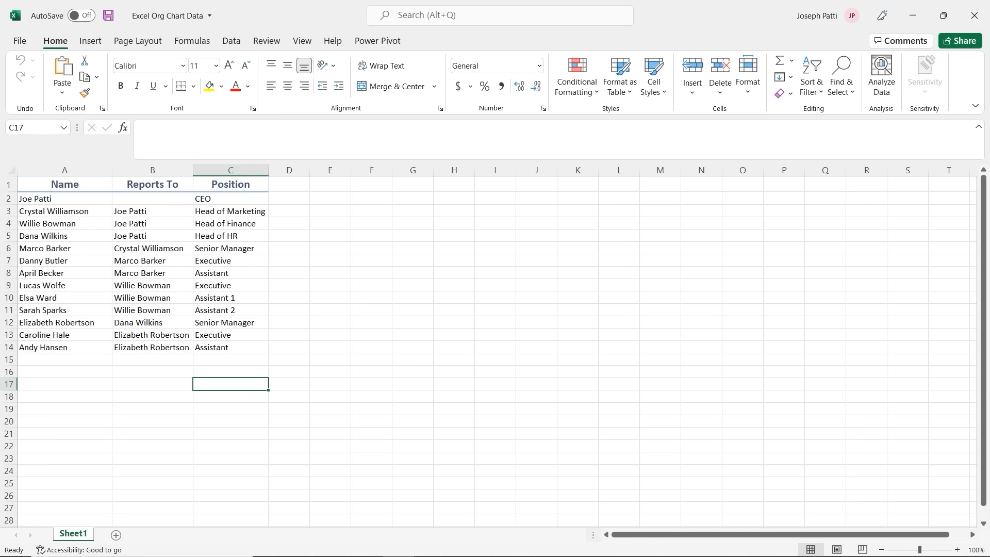
{"action": "left_click", "coordinate": [152, 199]}
{"action": "left_click_drag", "start_coordinate": [87, 214], "coordinate": [85, 232]}
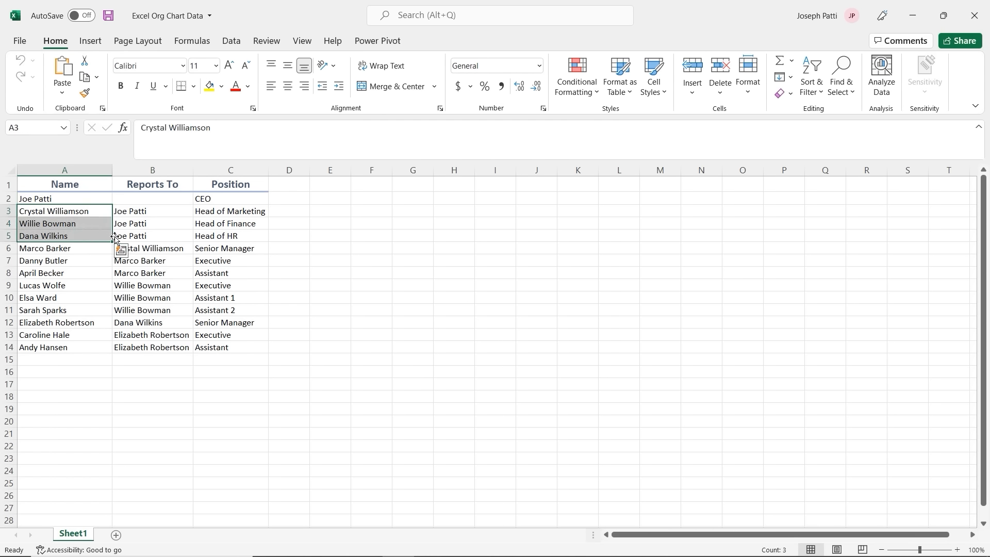
{"action": "left_click_drag", "start_coordinate": [146, 215], "coordinate": [144, 233]}
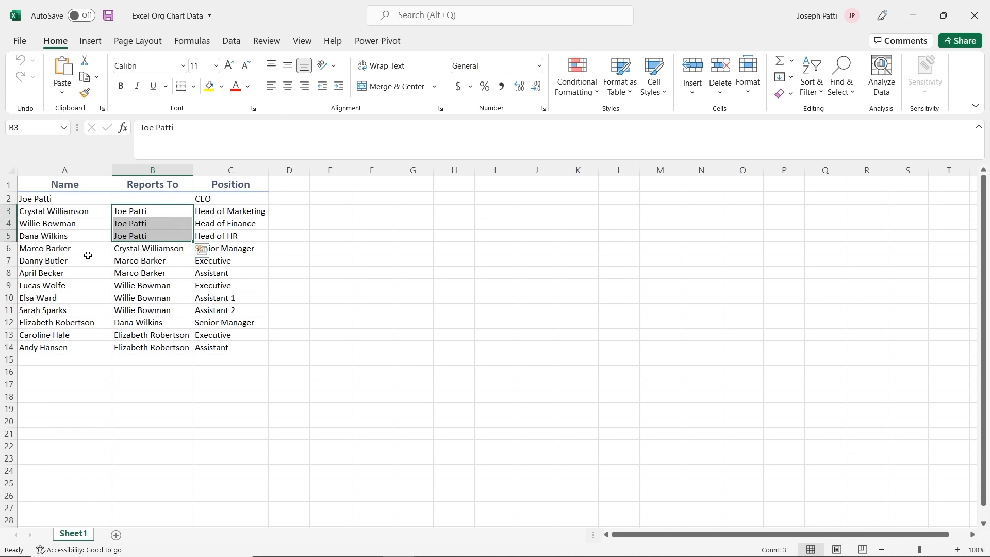
{"action": "left_click", "coordinate": [70, 250]}
{"action": "left_click", "coordinate": [131, 247]}
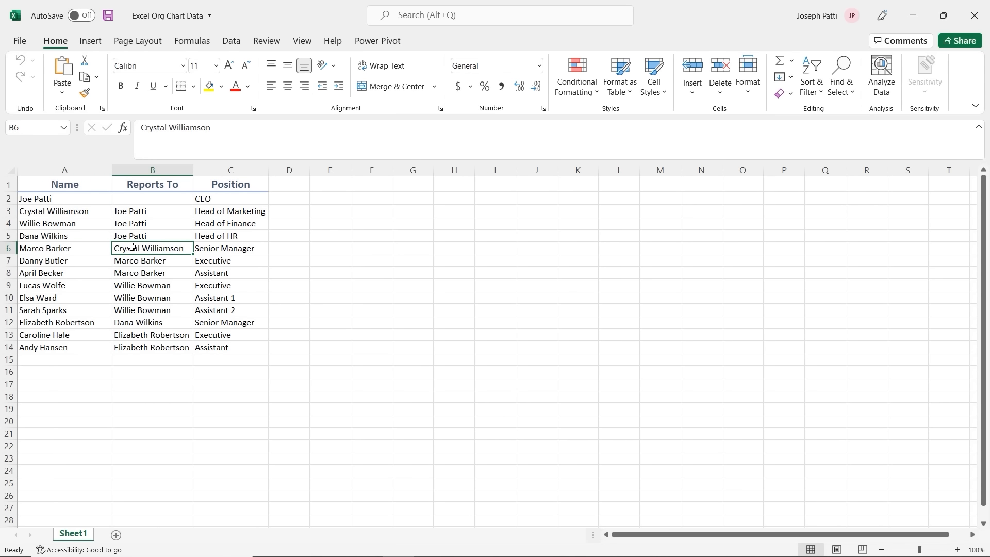
Step: Review the remaining employee names in rows 7–14, then close the workbook
{"action": "left_click_drag", "start_coordinate": [82, 258], "coordinate": [76, 272]}
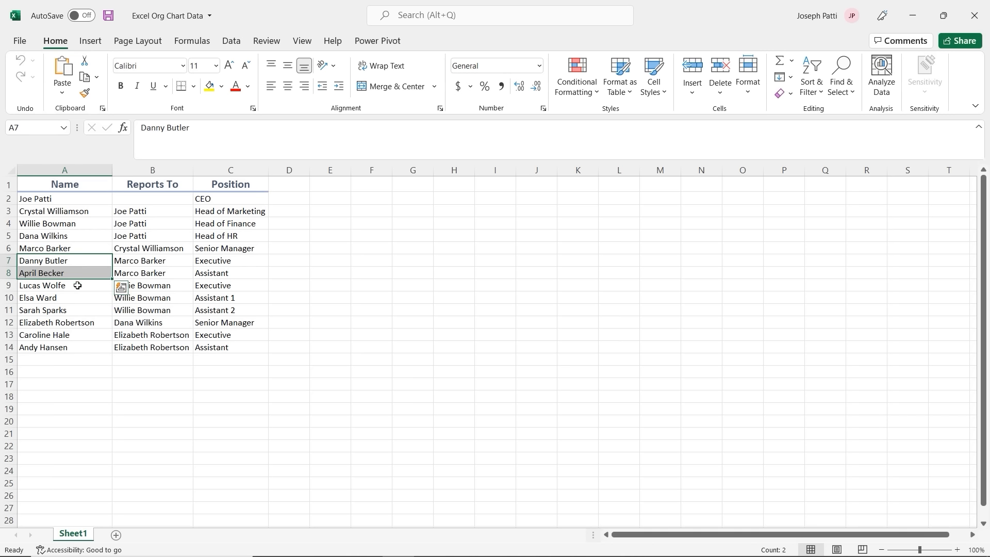
{"action": "left_click_drag", "start_coordinate": [78, 286], "coordinate": [72, 310]}
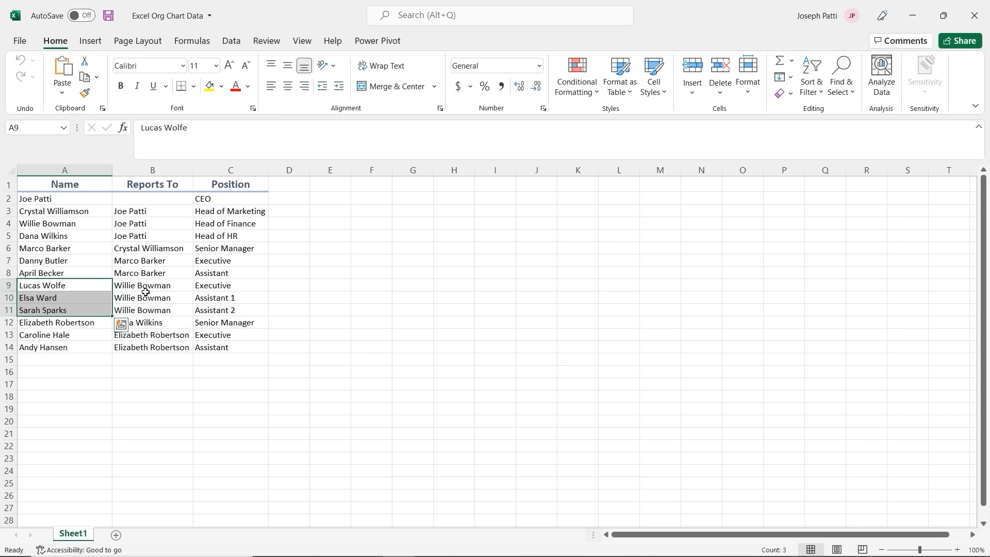
{"action": "left_click", "coordinate": [69, 325]}
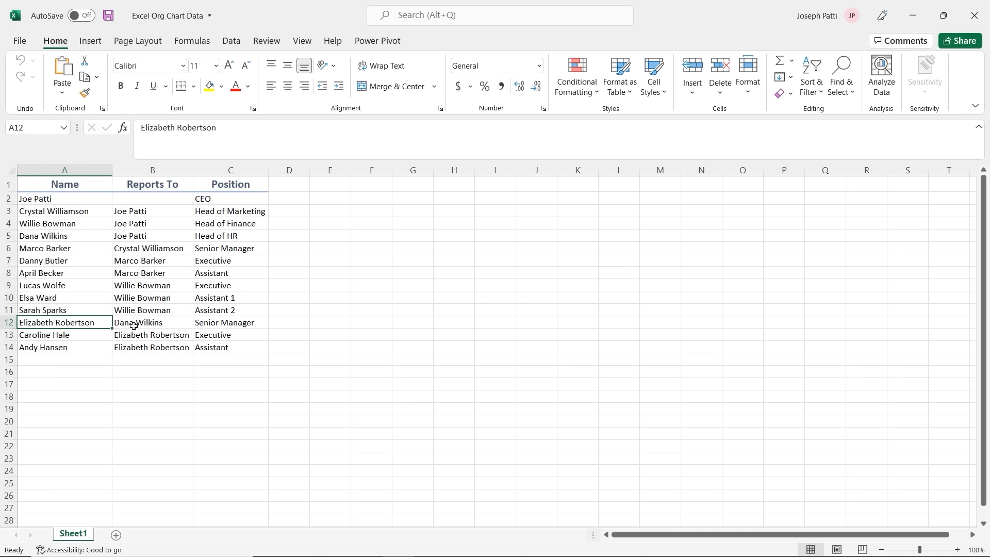
{"action": "left_click", "coordinate": [93, 339]}
{"action": "left_click_drag", "start_coordinate": [91, 341], "coordinate": [92, 343]}
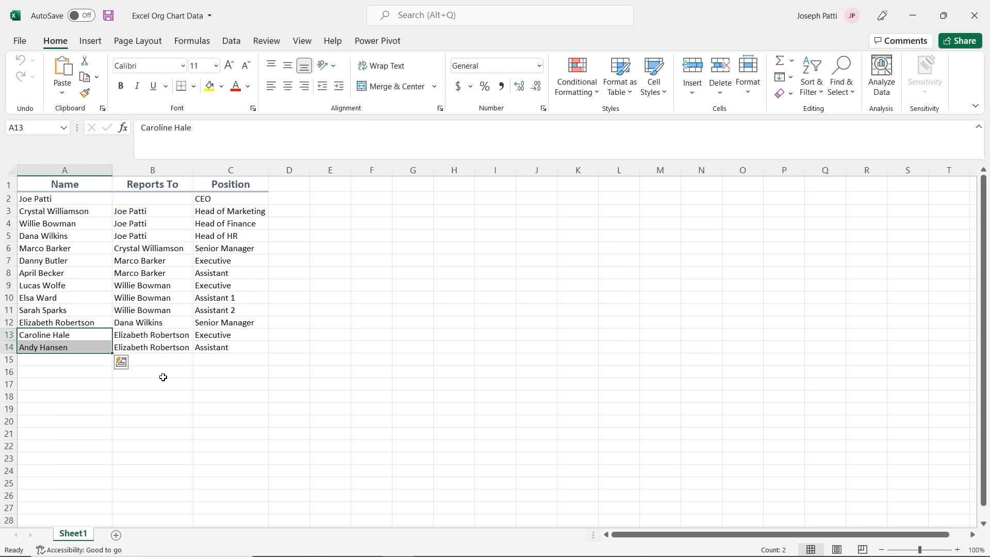
{"action": "left_click", "coordinate": [160, 360]}
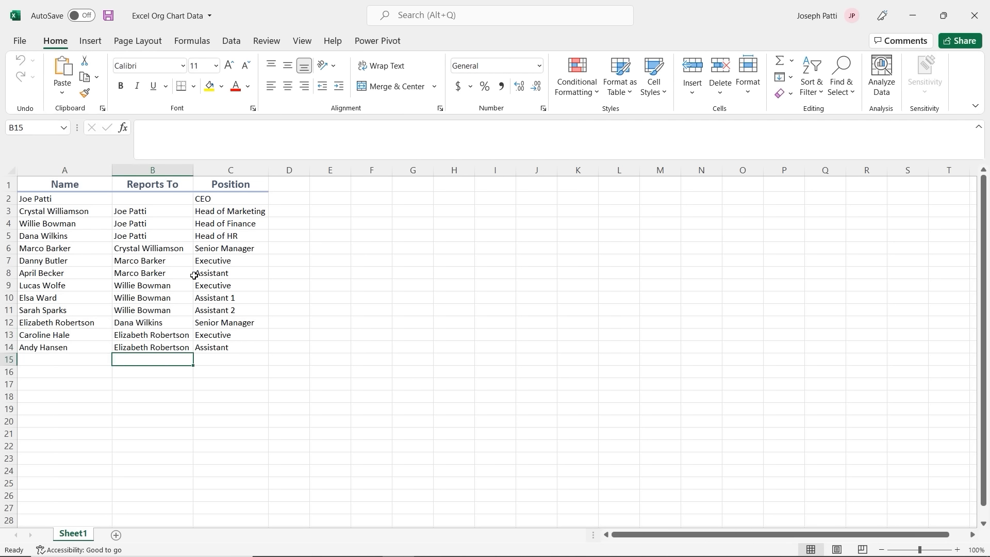
{"action": "left_click", "coordinate": [975, 16]}
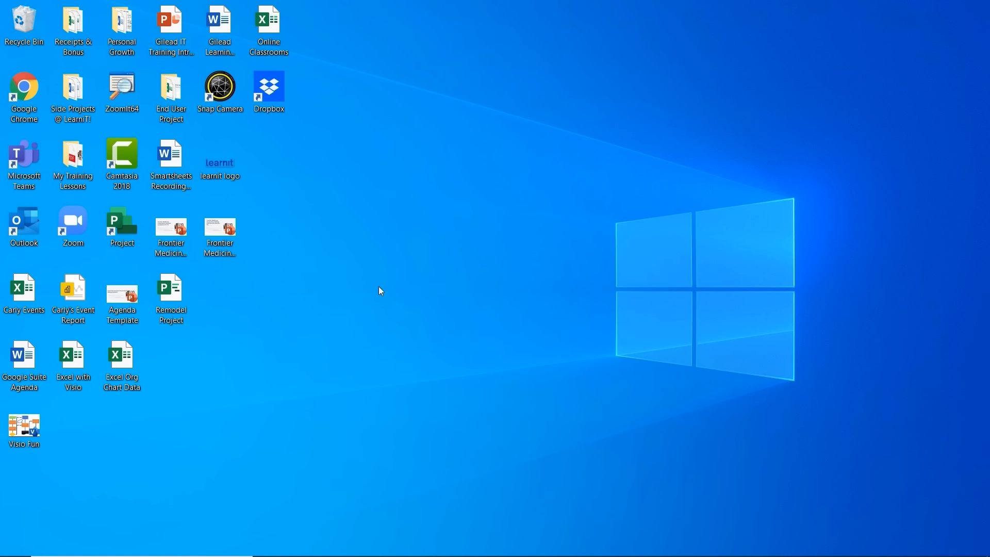
Step: Return to Visio and create a new drawing from the Organization Chart Wizard template
{"action": "mouse_move", "coordinate": [480, 556]}
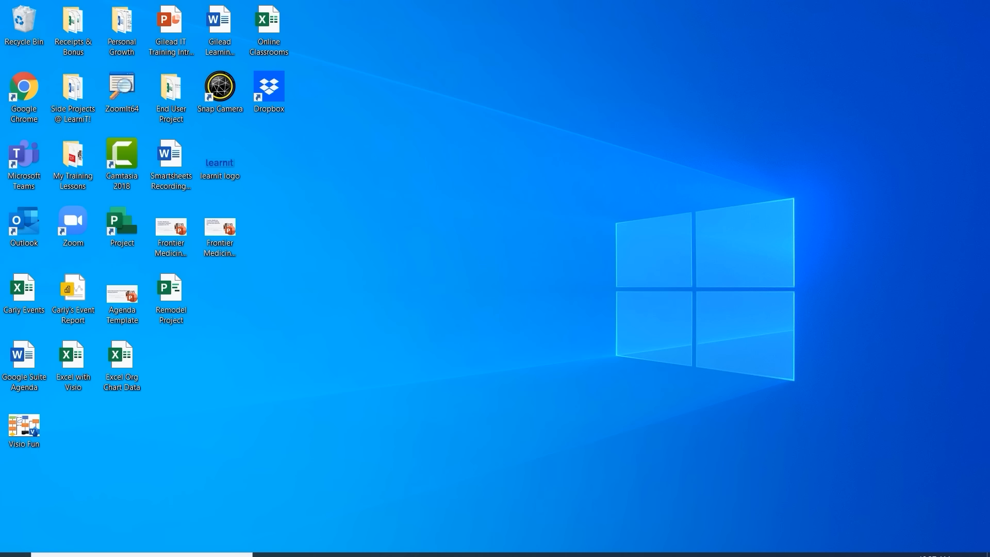
{"action": "left_click", "coordinate": [617, 542]}
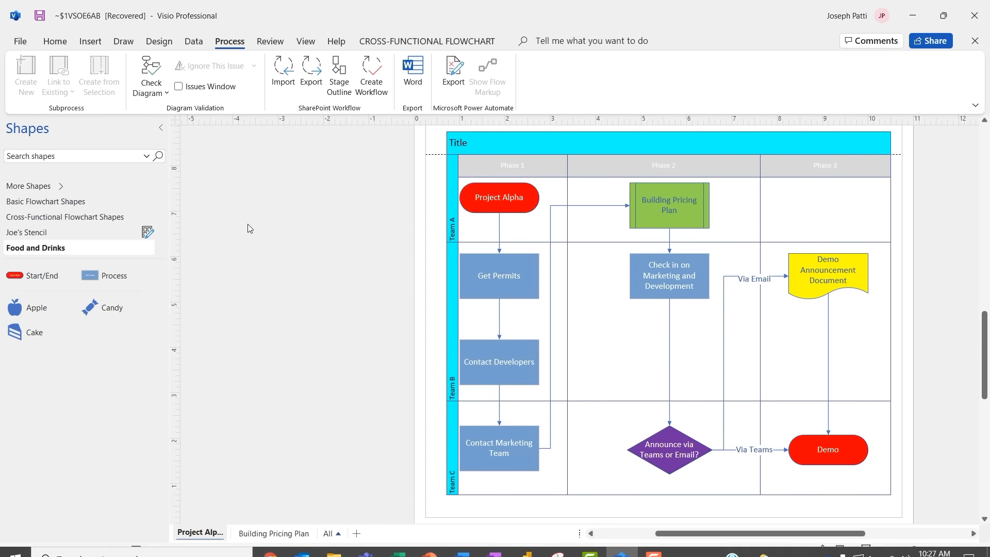
{"action": "left_click", "coordinate": [20, 42]}
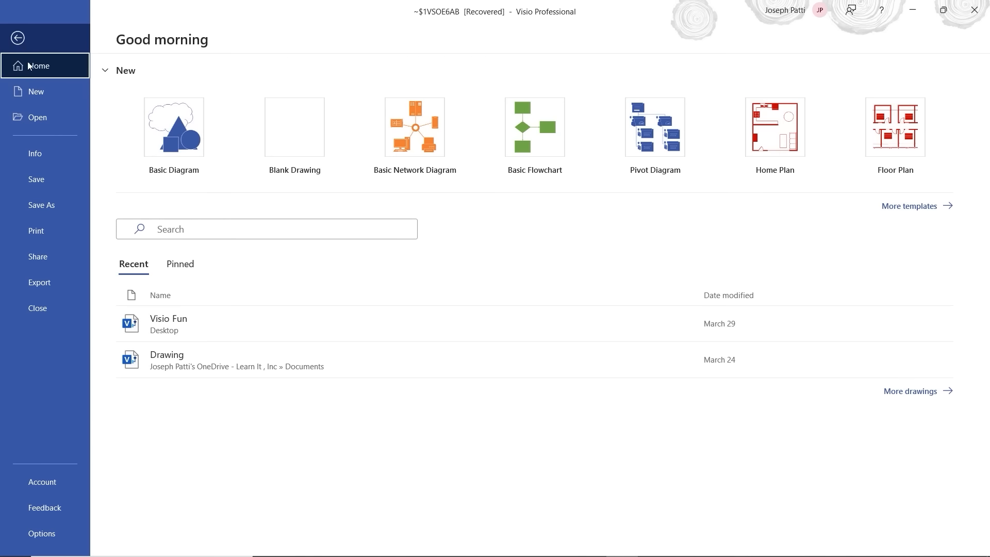
{"action": "left_click", "coordinate": [38, 88]}
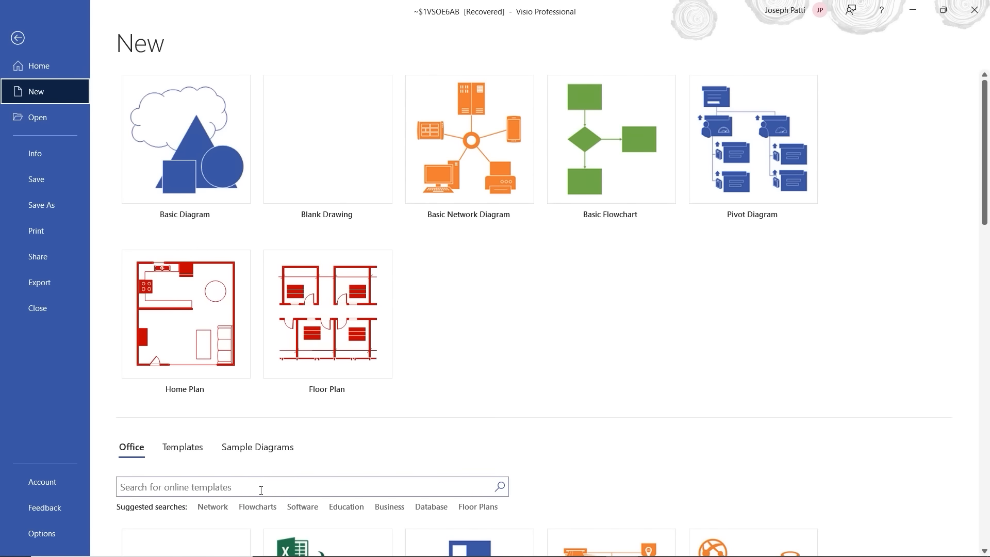
{"action": "scroll", "coordinate": [333, 416], "scroll_direction": "down", "scroll_amount": 2}
{"action": "scroll", "coordinate": [322, 398], "scroll_direction": "down", "scroll_amount": 2}
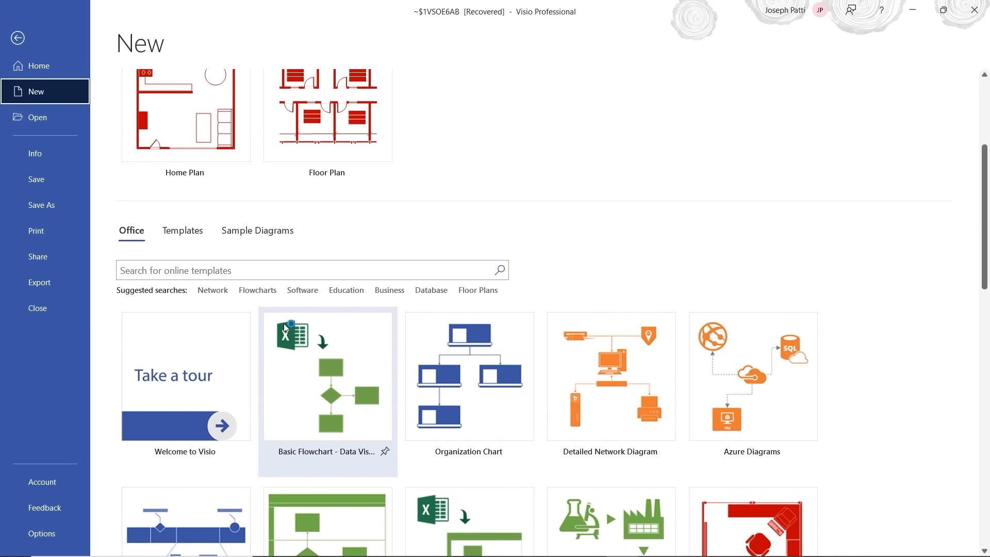
{"action": "left_click", "coordinate": [251, 272]}
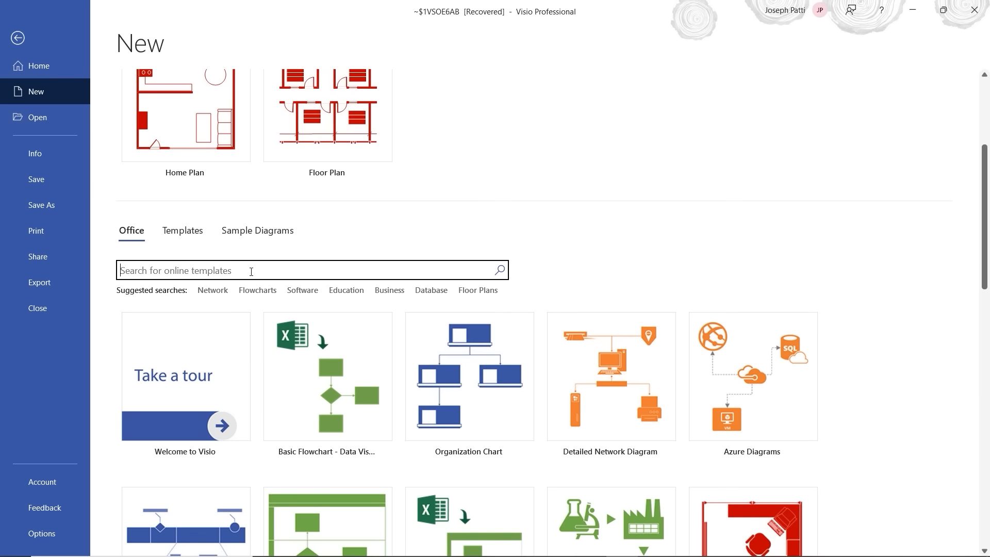
{"action": "left_click", "coordinate": [486, 387]}
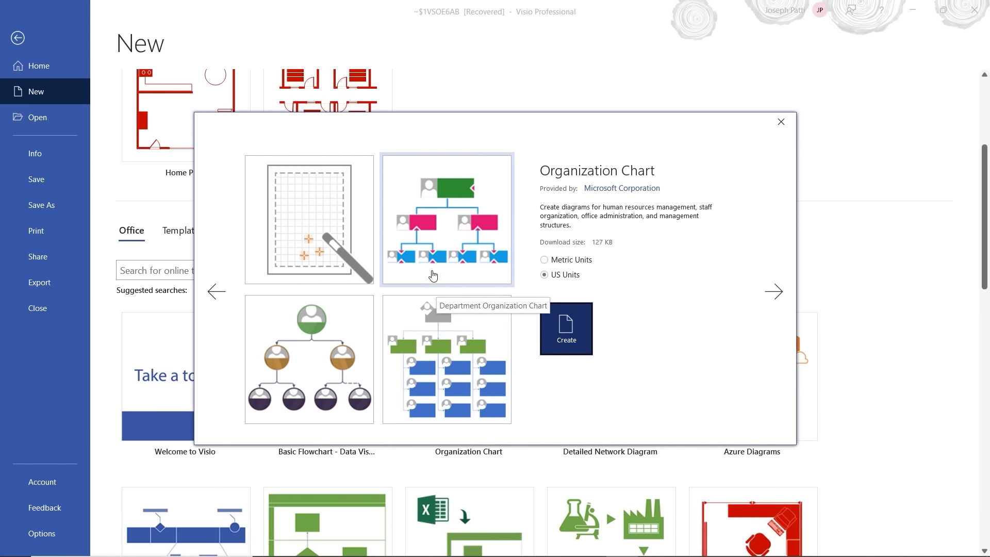
{"action": "left_click", "coordinate": [324, 223]}
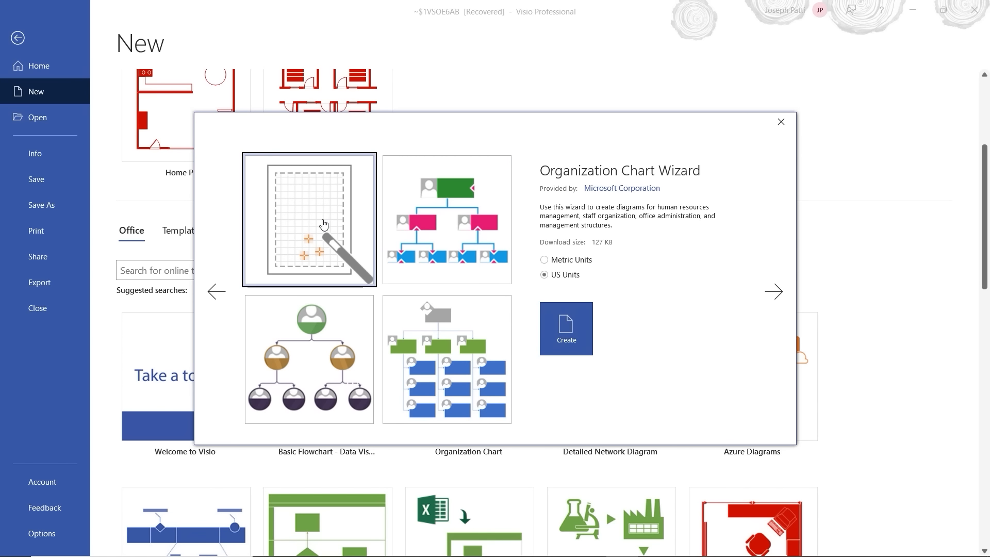
{"action": "left_click", "coordinate": [576, 321]}
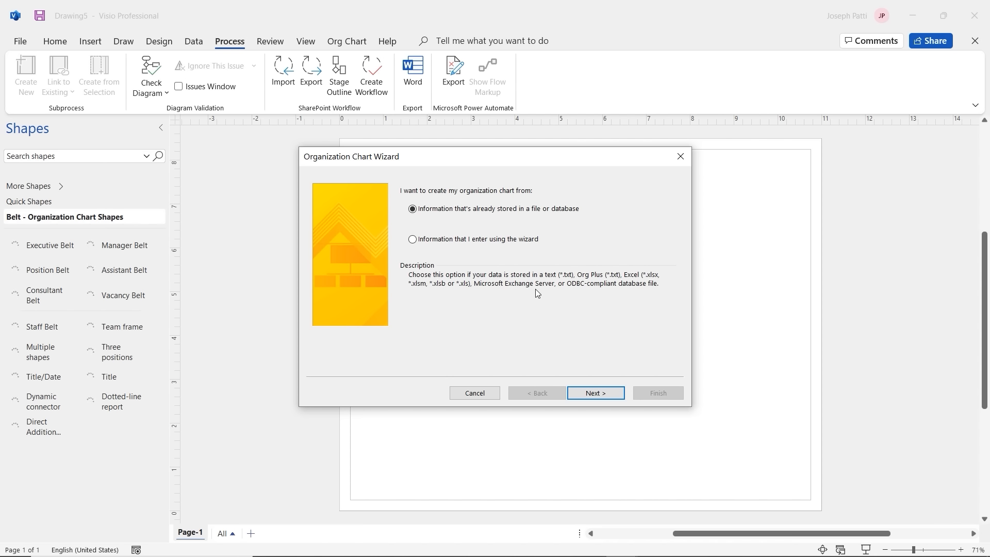
Step: Build the chart from stored Excel data, using Excel Org Chart Data.xlsx as the source
{"action": "left_click", "coordinate": [593, 390]}
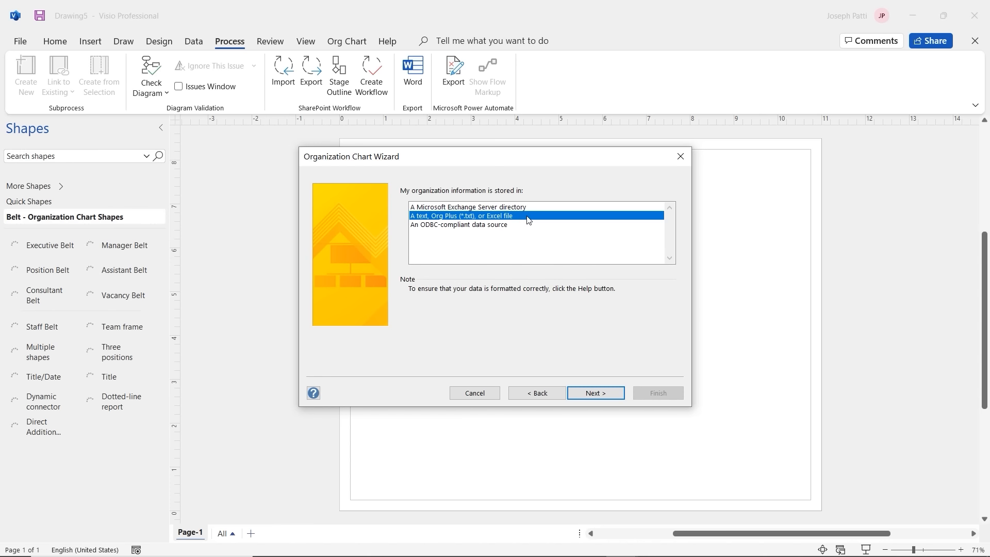
{"action": "left_click", "coordinate": [597, 393]}
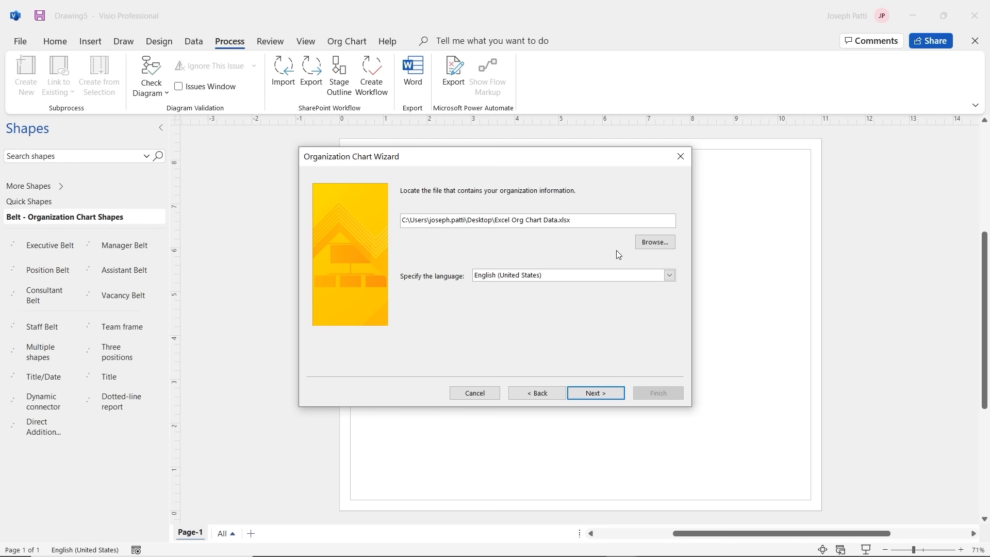
{"action": "left_click", "coordinate": [651, 242]}
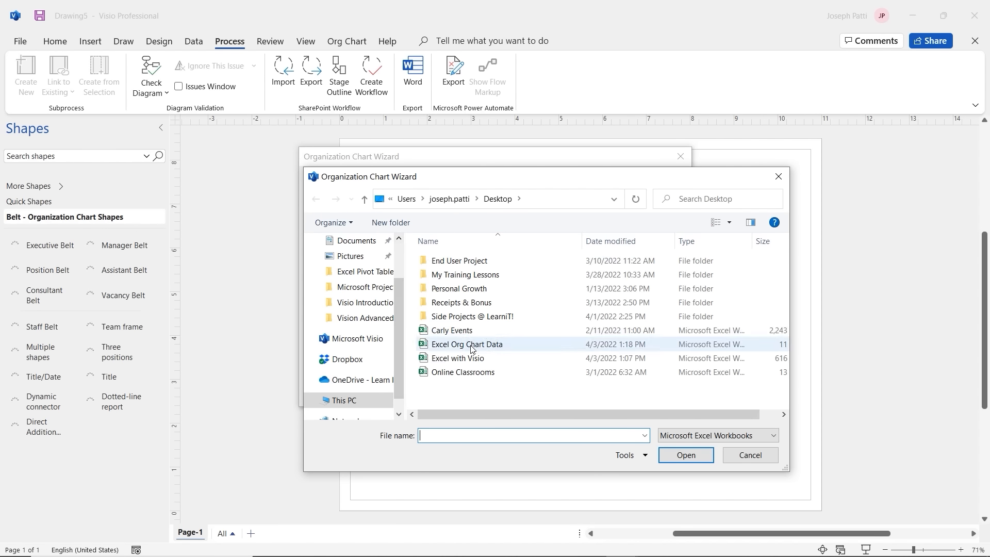
{"action": "left_click", "coordinate": [447, 345]}
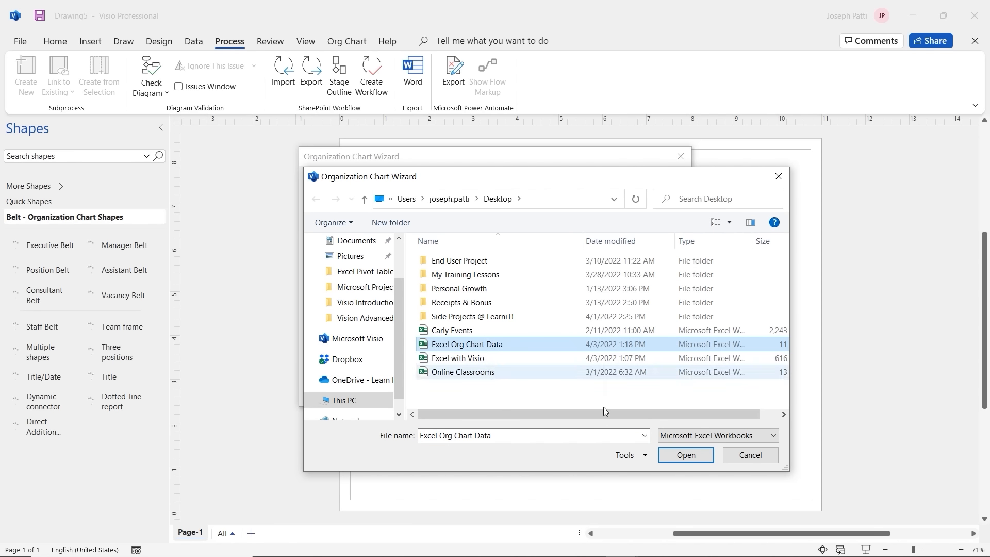
{"action": "left_click", "coordinate": [675, 457]}
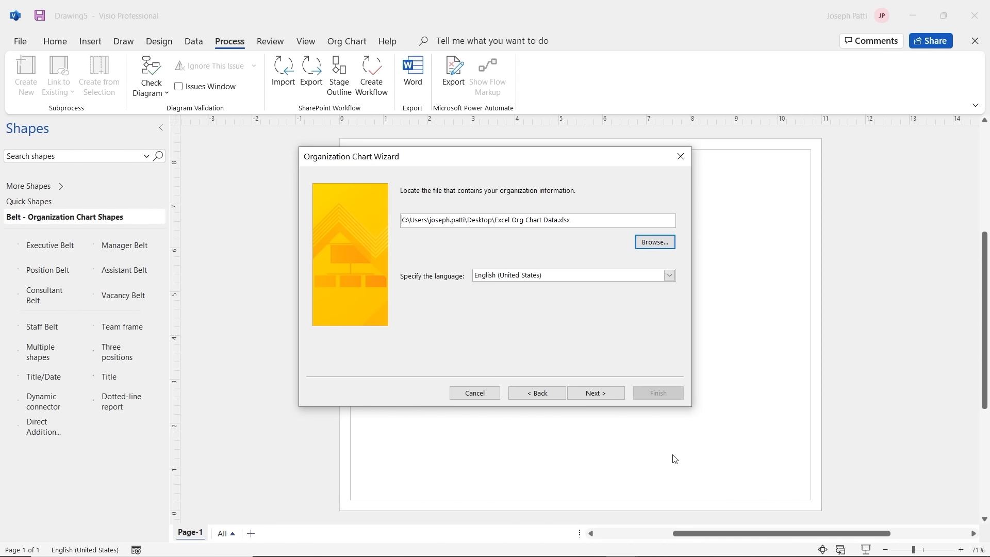
{"action": "left_click", "coordinate": [608, 397]}
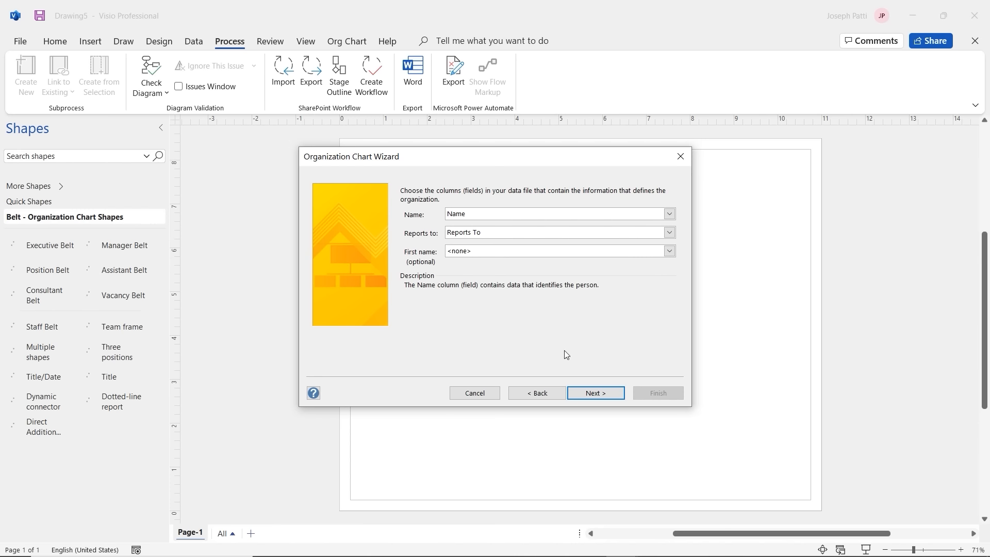
Step: Accept the Name/Reports To mapping and Name and Position fields, with no pictures, and continue
{"action": "left_click", "coordinate": [593, 393]}
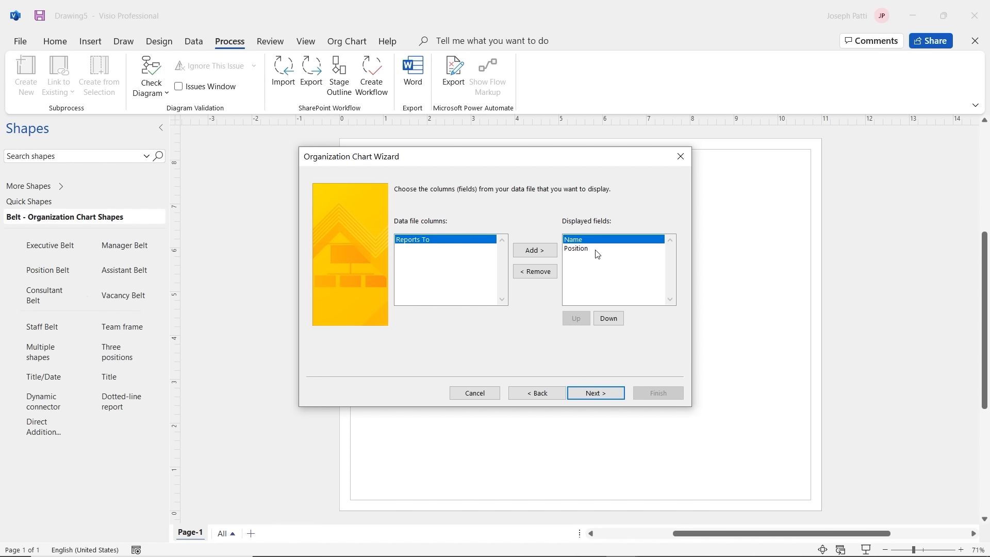
{"action": "left_click", "coordinate": [594, 393]}
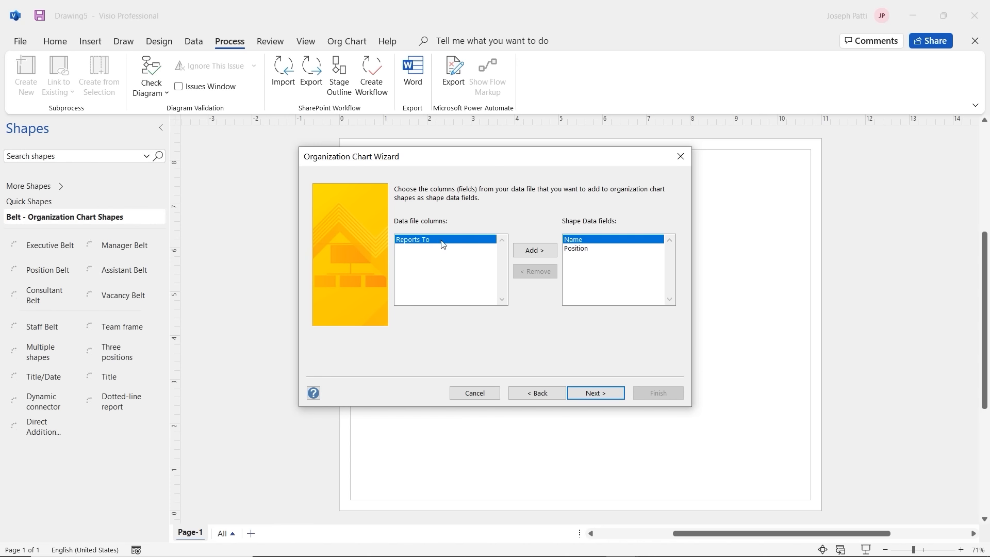
{"action": "left_click", "coordinate": [597, 394]}
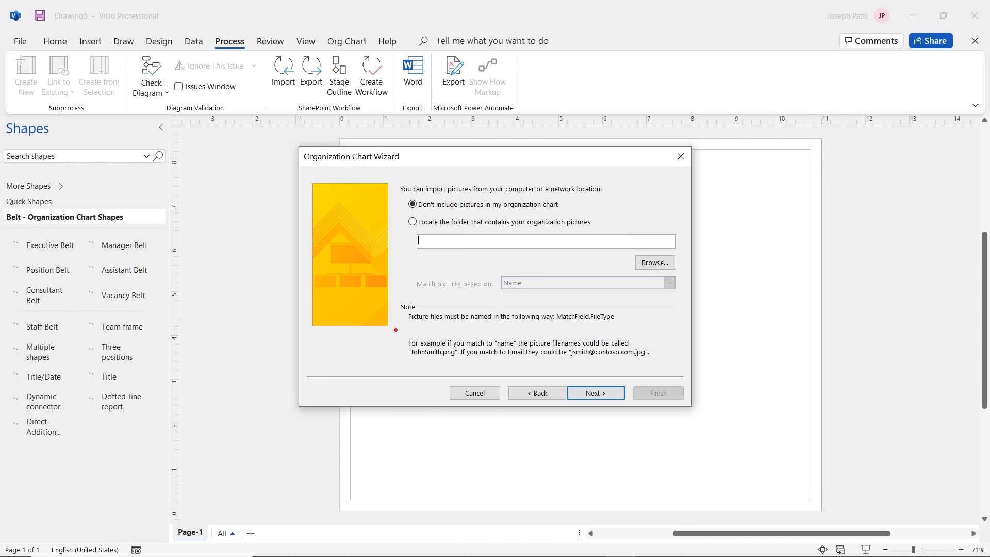
{"action": "mouse_move", "coordinate": [395, 329]}
{"action": "left_mouse_down"}
{"action": "mouse_move", "coordinate": [596, 387]}
{"action": "mouse_move", "coordinate": [658, 367]}
{"action": "left_mouse_up"}
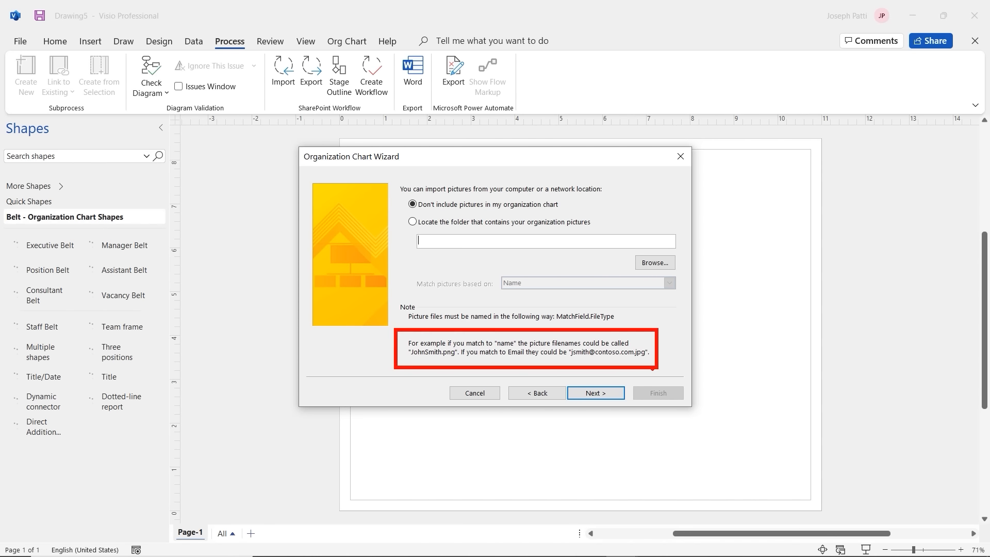
{"action": "mouse_move", "coordinate": [421, 362]}
{"action": "left_mouse_down"}
{"action": "mouse_move", "coordinate": [416, 377]}
{"action": "mouse_move", "coordinate": [431, 384]}
{"action": "mouse_move", "coordinate": [429, 394]}
{"action": "left_mouse_up"}
{"action": "key", "text": "Escape"}
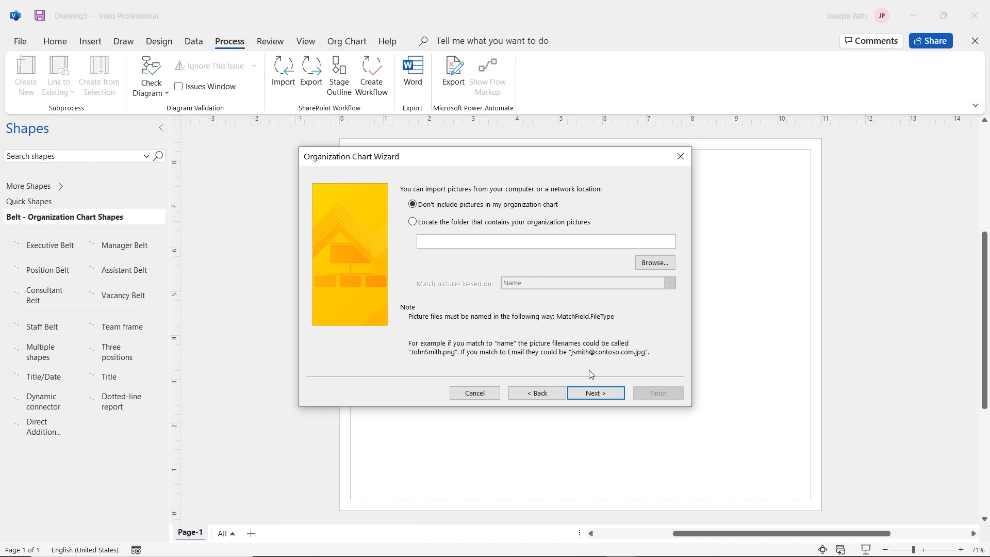
{"action": "left_click", "coordinate": [594, 395]}
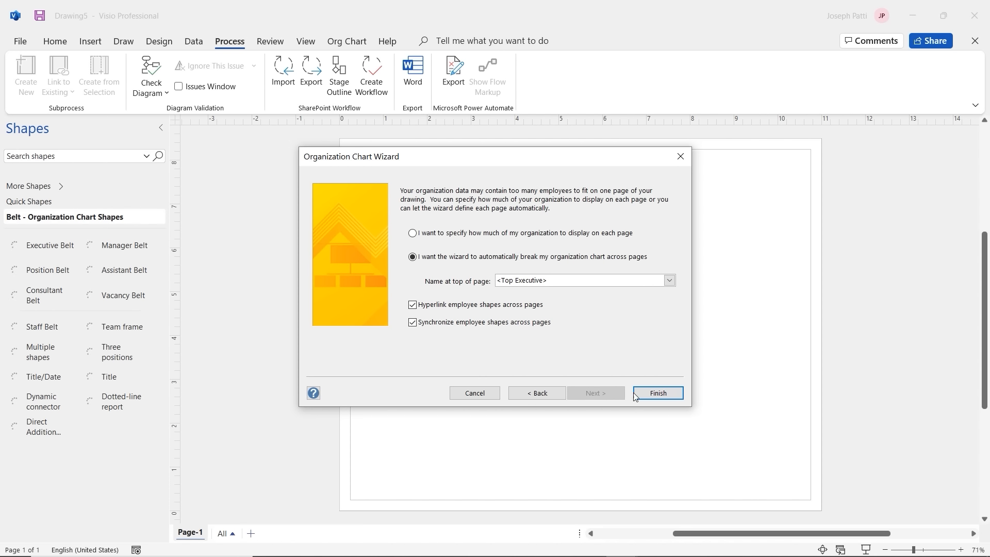
Step: Generate the org chart, then shift Marketing's Senior Manager, Assistant and Executive boxes into place
{"action": "left_click", "coordinate": [652, 393]}
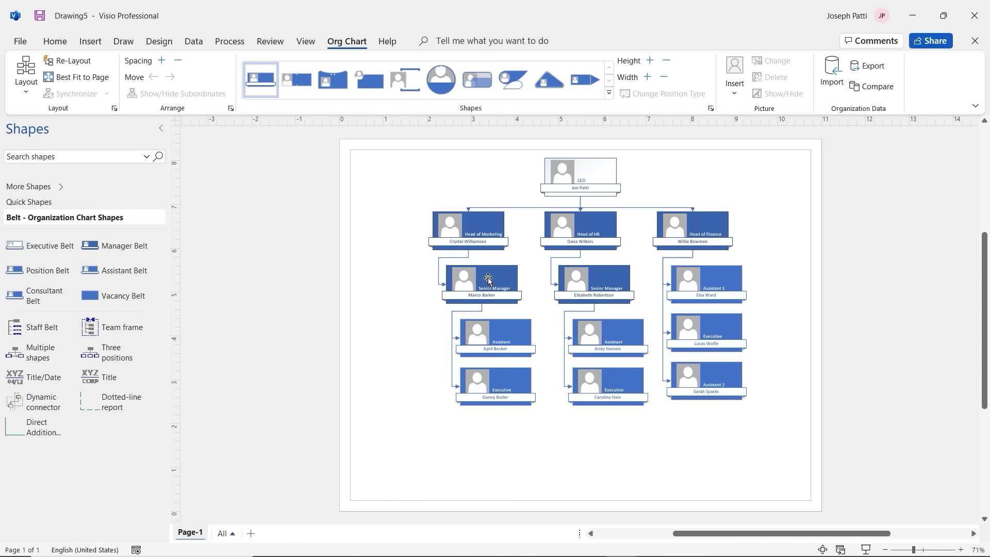
{"action": "left_click_drag", "start_coordinate": [488, 278], "coordinate": [471, 279]}
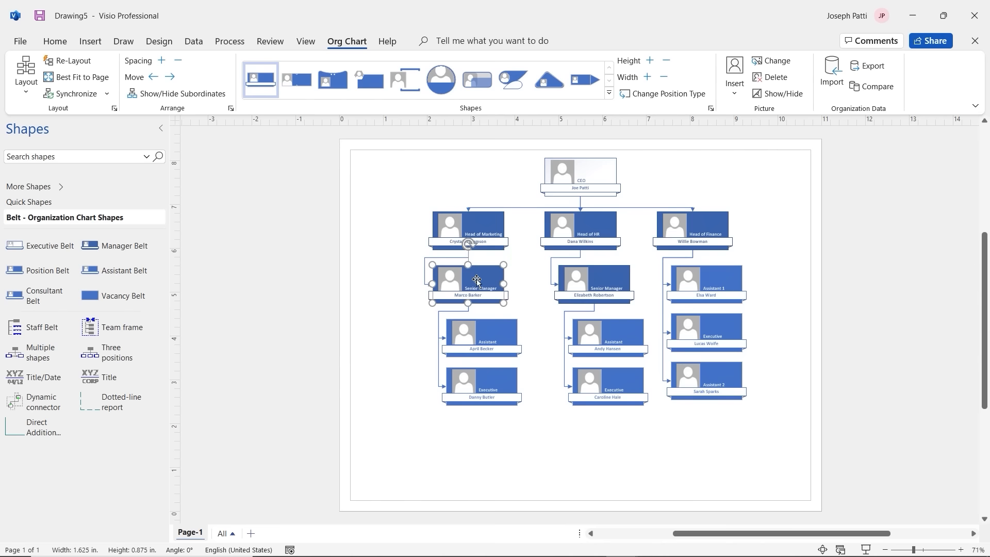
{"action": "left_click", "coordinate": [424, 275]}
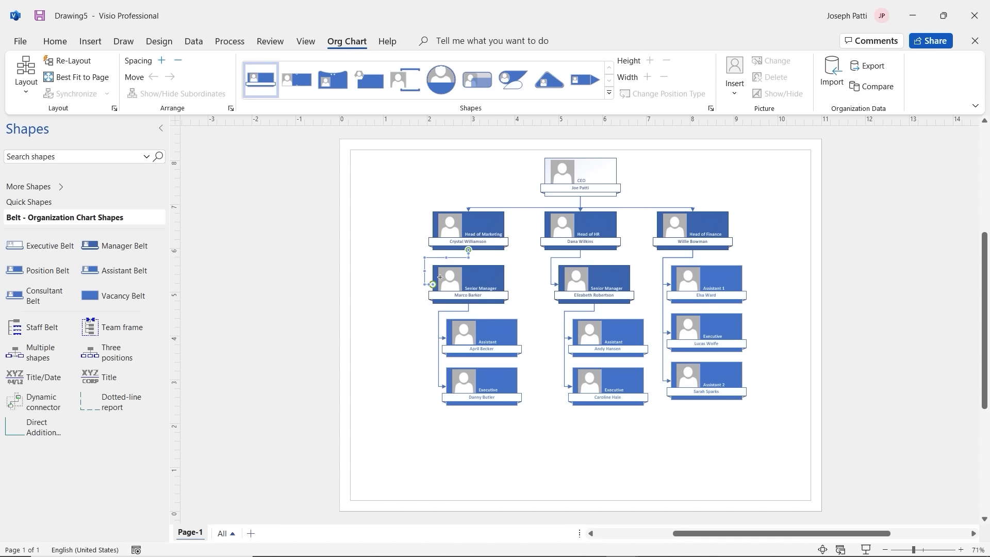
{"action": "left_click_drag", "start_coordinate": [439, 277], "coordinate": [468, 265]}
{"action": "left_click_drag", "start_coordinate": [483, 335], "coordinate": [502, 331]}
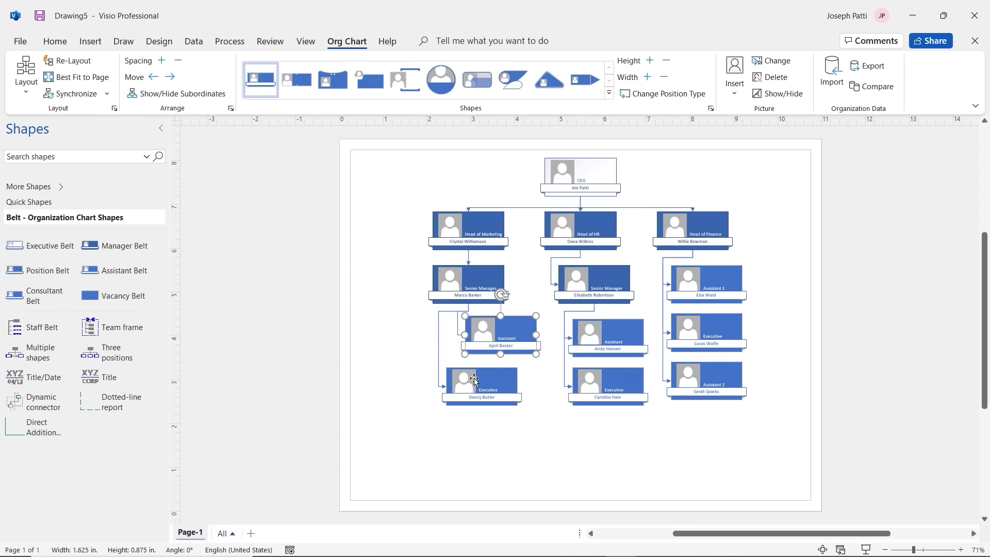
{"action": "left_click_drag", "start_coordinate": [475, 380], "coordinate": [408, 327]}
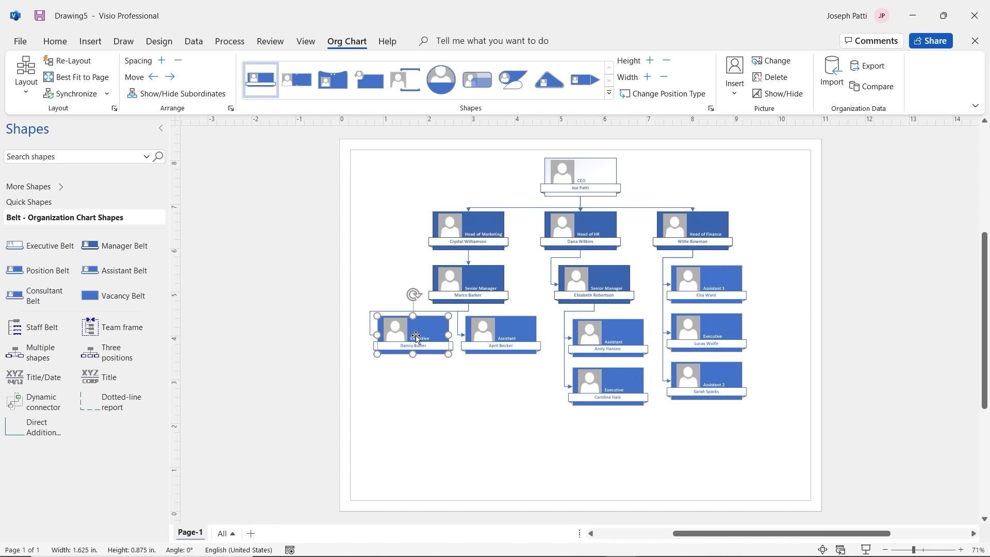
Step: Reglue Marketing's Assistant and Executive connectors to their tops and move Head of Marketing left
{"action": "left_click", "coordinate": [462, 333]}
{"action": "left_click_drag", "start_coordinate": [465, 335], "coordinate": [499, 321]}
{"action": "left_click", "coordinate": [376, 336]}
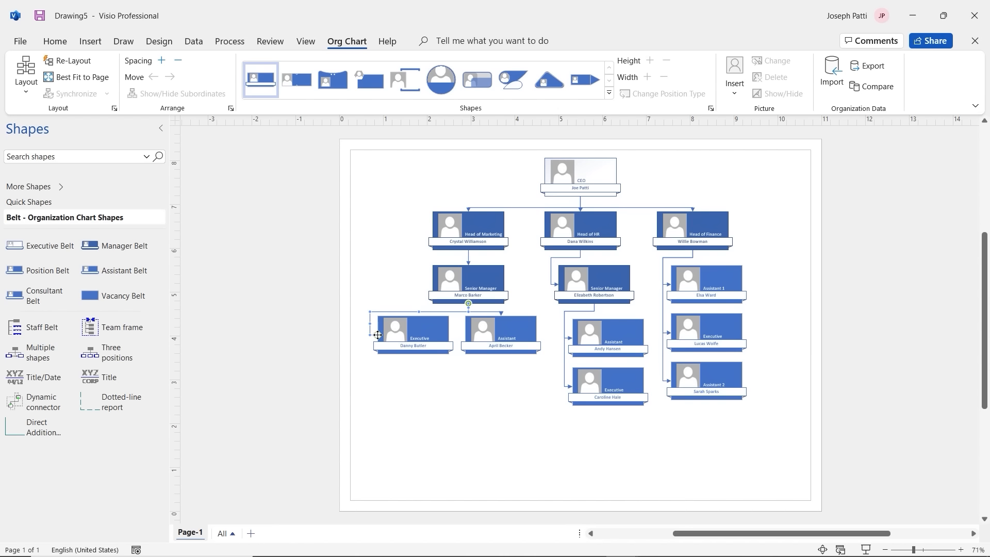
{"action": "left_click_drag", "start_coordinate": [378, 335], "coordinate": [413, 317]}
{"action": "left_click_drag", "start_coordinate": [473, 223], "coordinate": [396, 219]}
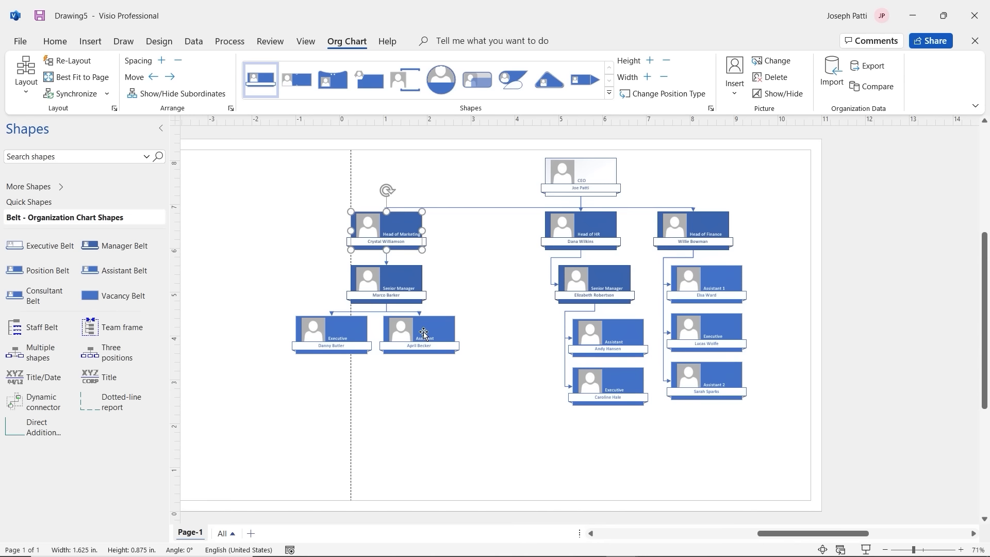
{"action": "left_click_drag", "start_coordinate": [425, 335], "coordinate": [462, 320]}
{"action": "left_click_drag", "start_coordinate": [350, 330], "coordinate": [335, 329]}
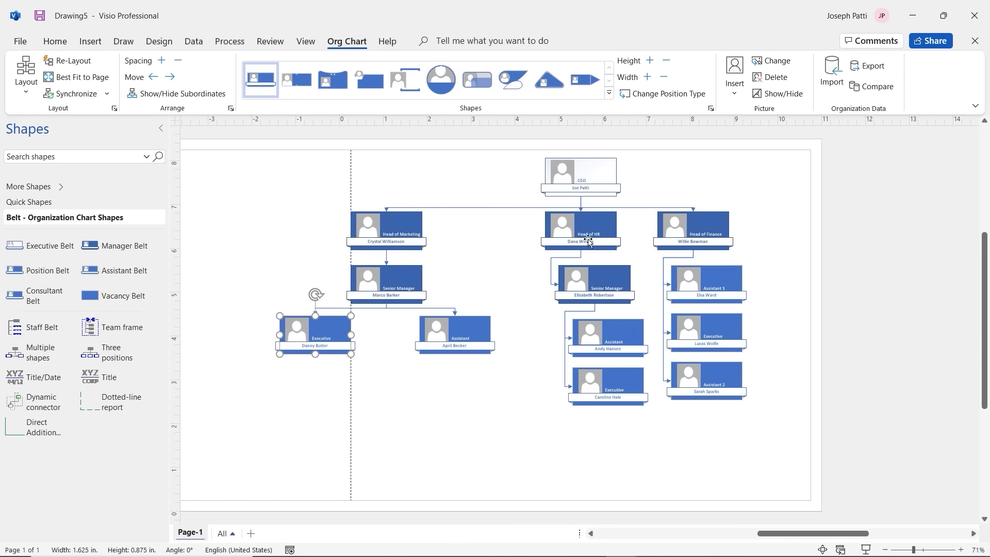
Step: Reglue HR connectors to shape tops and place HR's Executive and Assistant side by side
{"action": "left_click", "coordinate": [553, 280]}
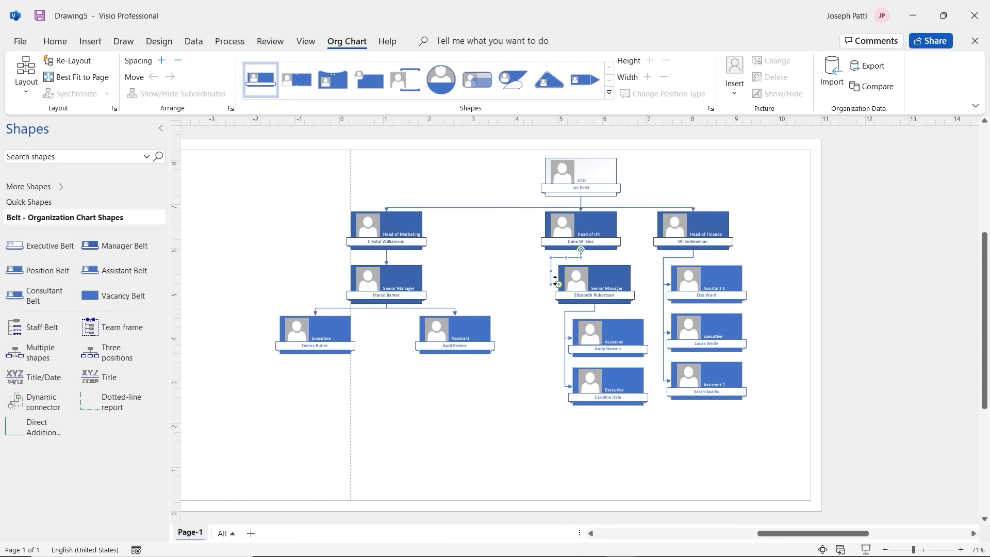
{"action": "left_click_drag", "start_coordinate": [556, 280], "coordinate": [590, 281]}
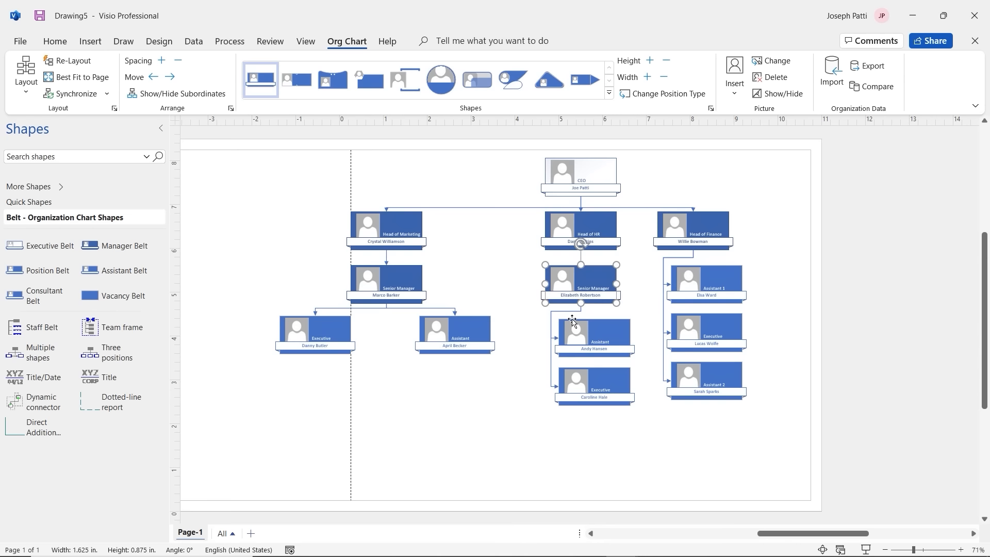
{"action": "left_click_drag", "start_coordinate": [395, 224], "coordinate": [343, 225]}
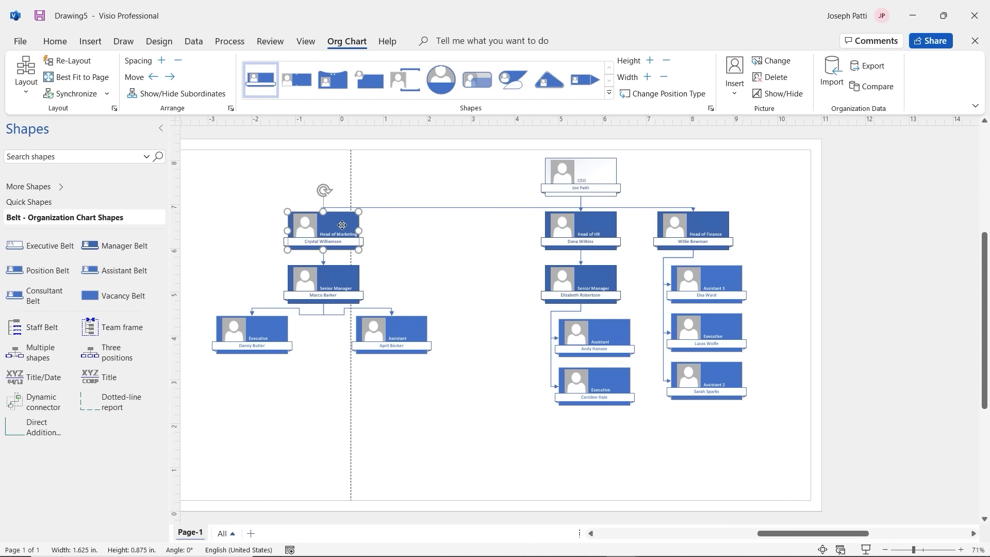
{"action": "left_click_drag", "start_coordinate": [563, 344], "coordinate": [602, 343]}
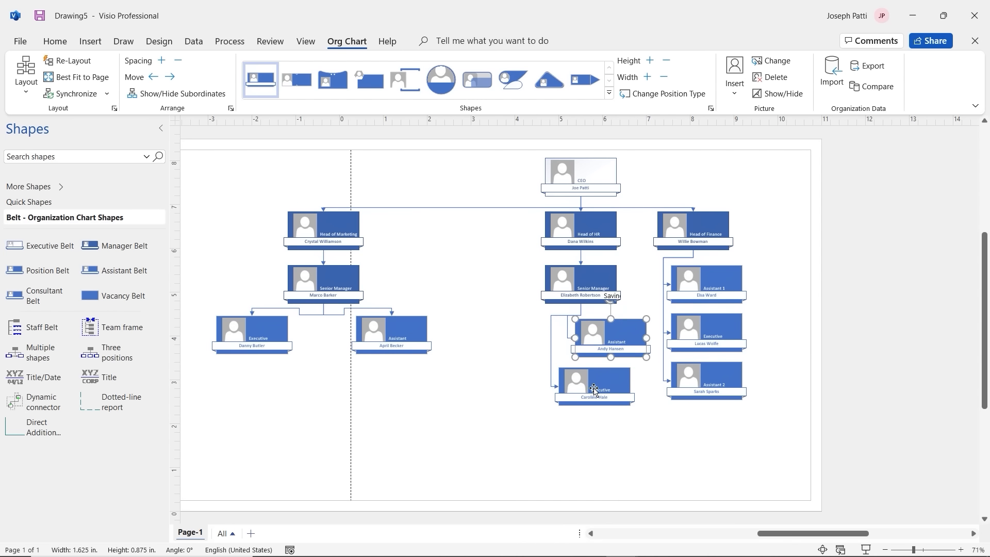
{"action": "left_click_drag", "start_coordinate": [585, 388], "coordinate": [506, 336]}
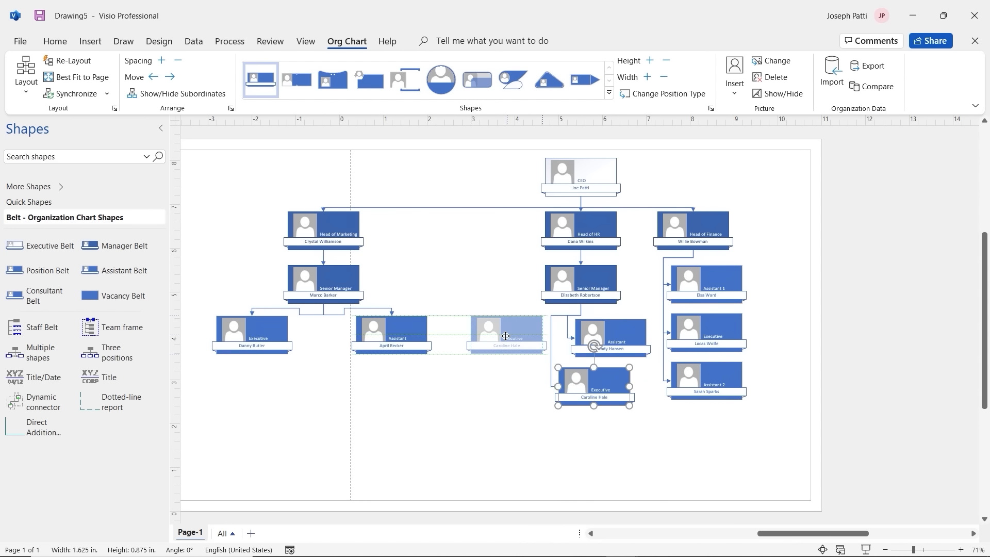
{"action": "left_click", "coordinate": [467, 334]}
{"action": "left_click_drag", "start_coordinate": [471, 334], "coordinate": [505, 329]}
{"action": "left_click_drag", "start_coordinate": [609, 337], "coordinate": [651, 331]}
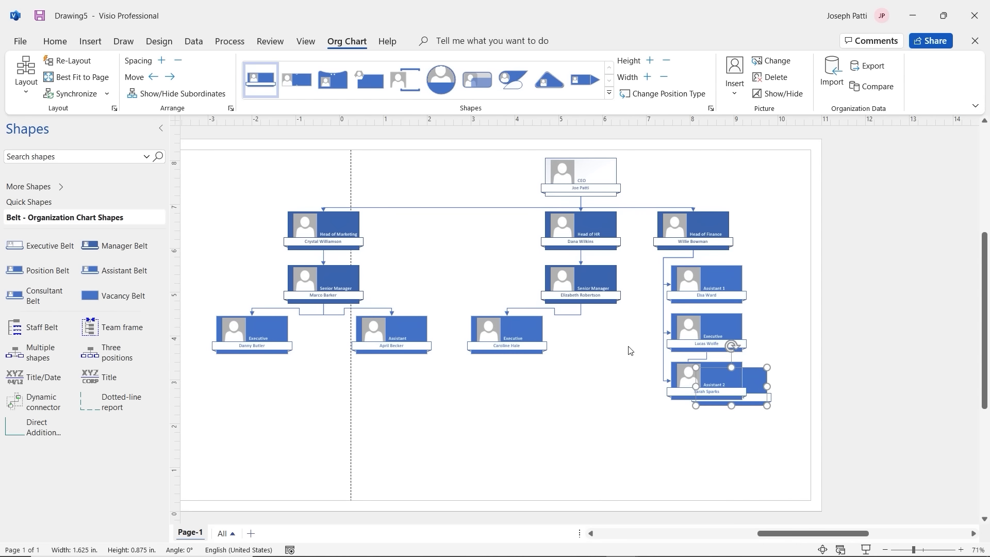
{"action": "key", "text": "ctrl+z"}
{"action": "left_click", "coordinate": [699, 228]}
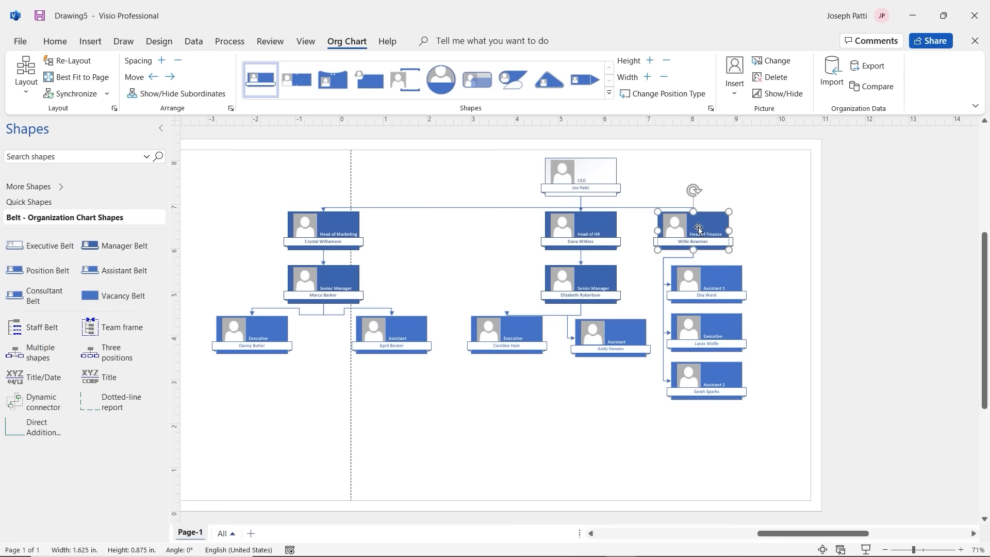
Step: Move the Finance branch right and line up all the bottom-row boxes
{"action": "left_click_drag", "start_coordinate": [698, 229], "coordinate": [826, 233]}
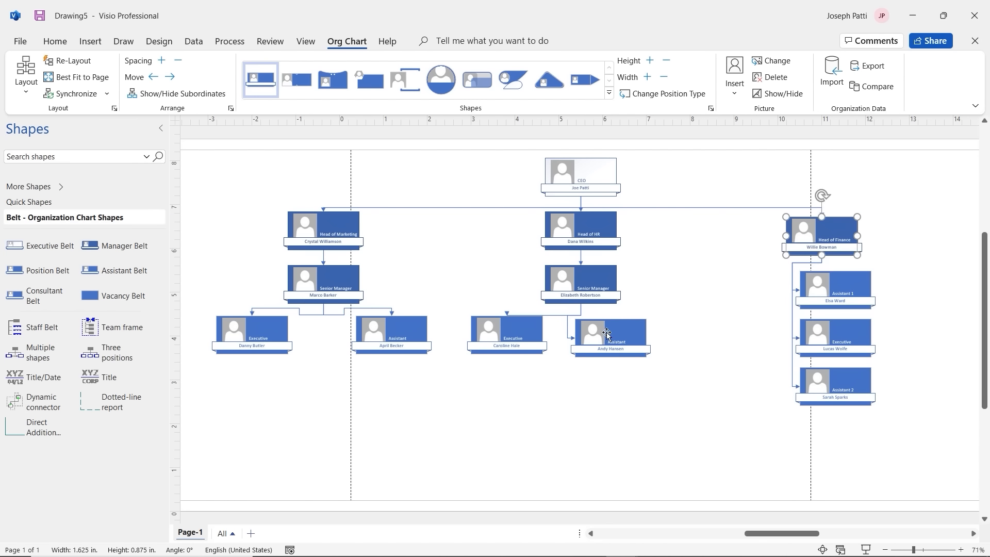
{"action": "left_click_drag", "start_coordinate": [607, 334], "coordinate": [655, 315]}
{"action": "left_click", "coordinate": [588, 335]}
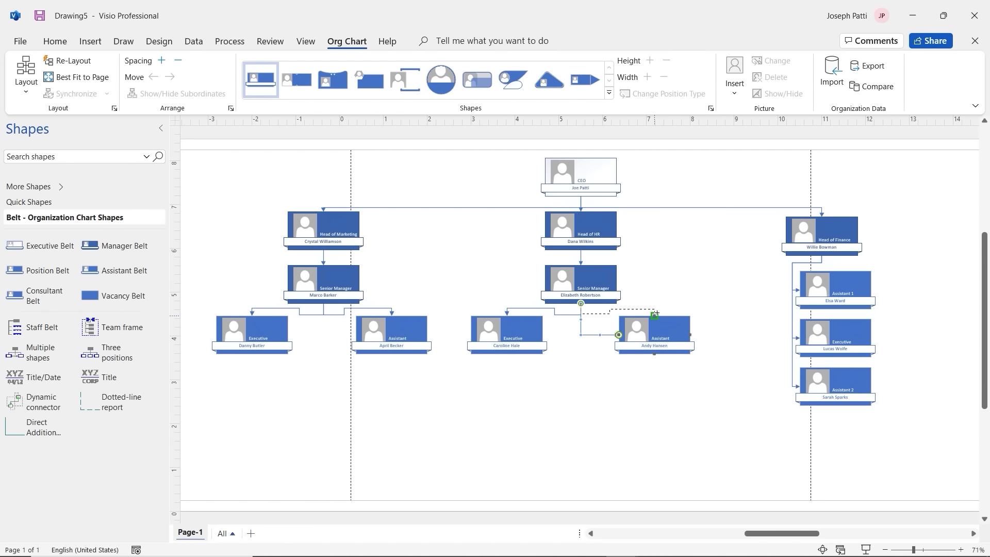
{"action": "left_click", "coordinate": [522, 327]}
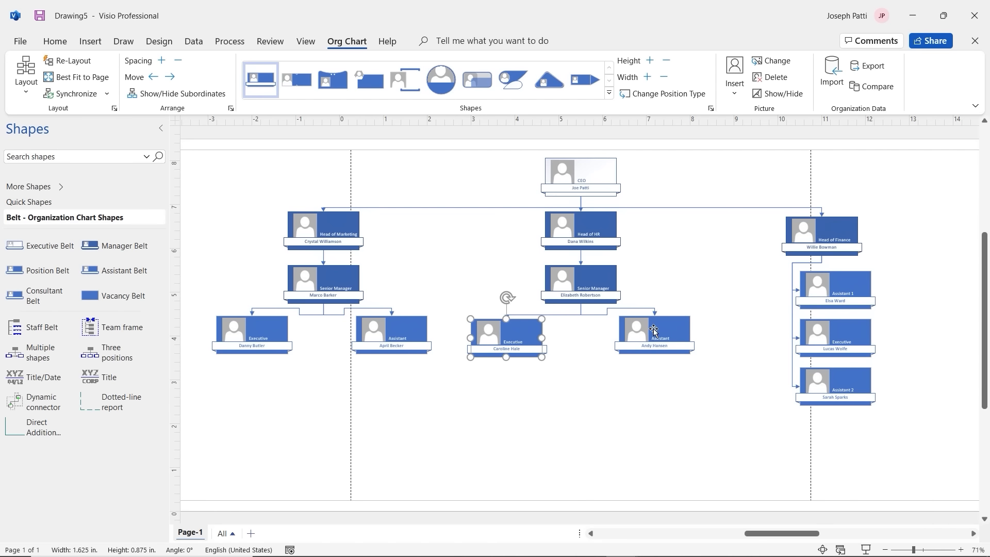
{"action": "left_click_drag", "start_coordinate": [653, 330], "coordinate": [653, 333]}
{"action": "left_click_drag", "start_coordinate": [403, 333], "coordinate": [403, 336]}
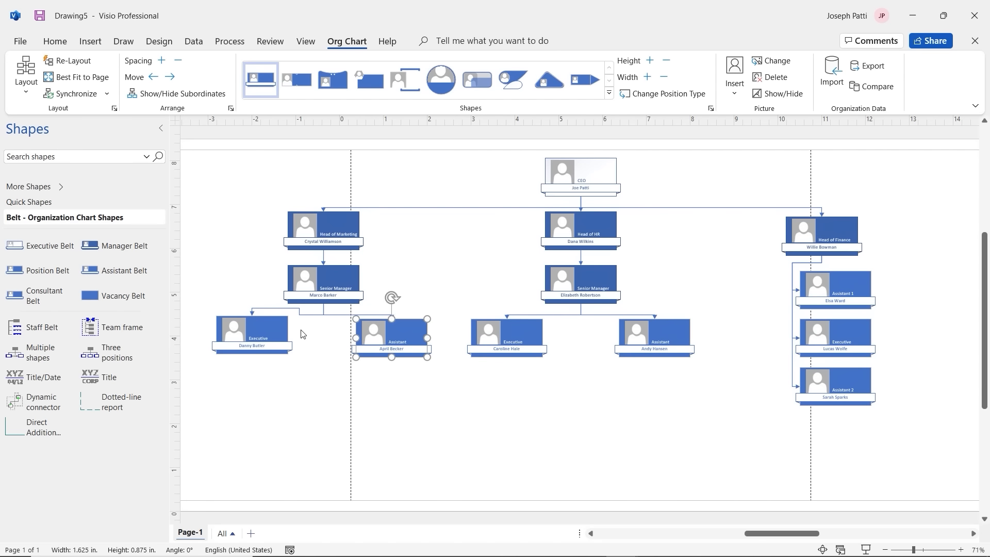
{"action": "left_click_drag", "start_coordinate": [274, 331], "coordinate": [274, 334]}
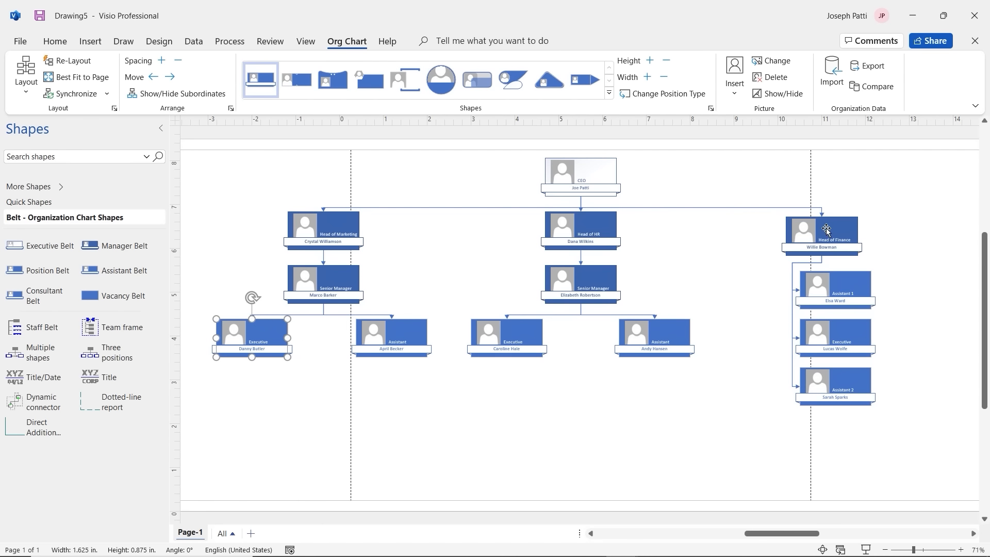
{"action": "left_click_drag", "start_coordinate": [821, 227], "coordinate": [827, 224]}
Step: Arrange Finance's Executive and two Assistants in one row, connectors glued to their tops
{"action": "left_click_drag", "start_coordinate": [838, 283], "coordinate": [908, 295]}
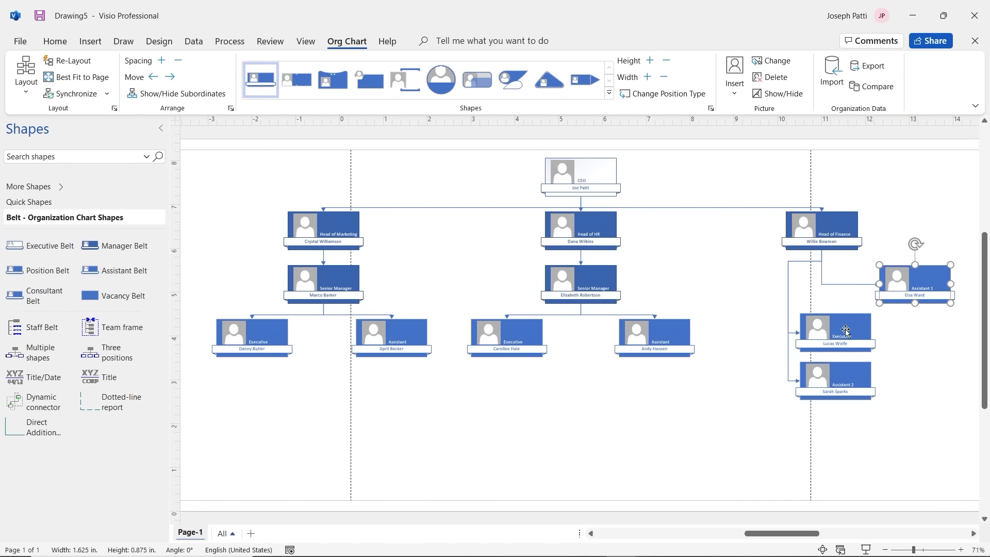
{"action": "left_click_drag", "start_coordinate": [846, 330], "coordinate": [828, 285]}
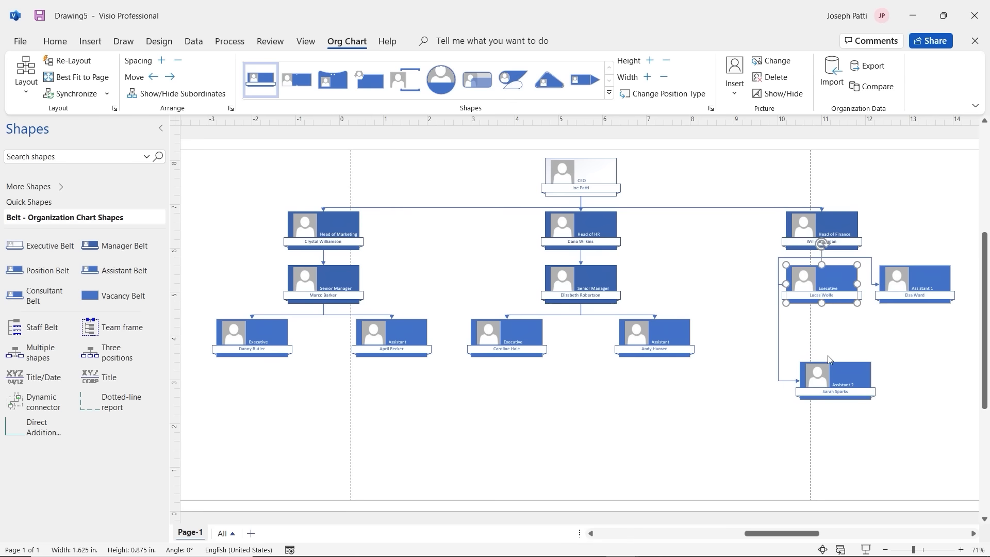
{"action": "left_click_drag", "start_coordinate": [833, 367], "coordinate": [720, 269]}
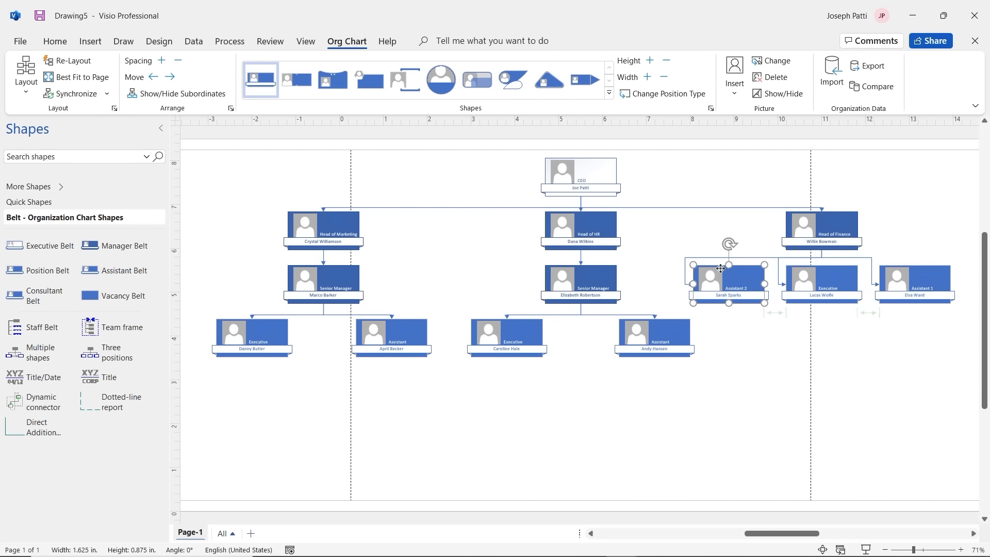
{"action": "left_click", "coordinate": [685, 273]}
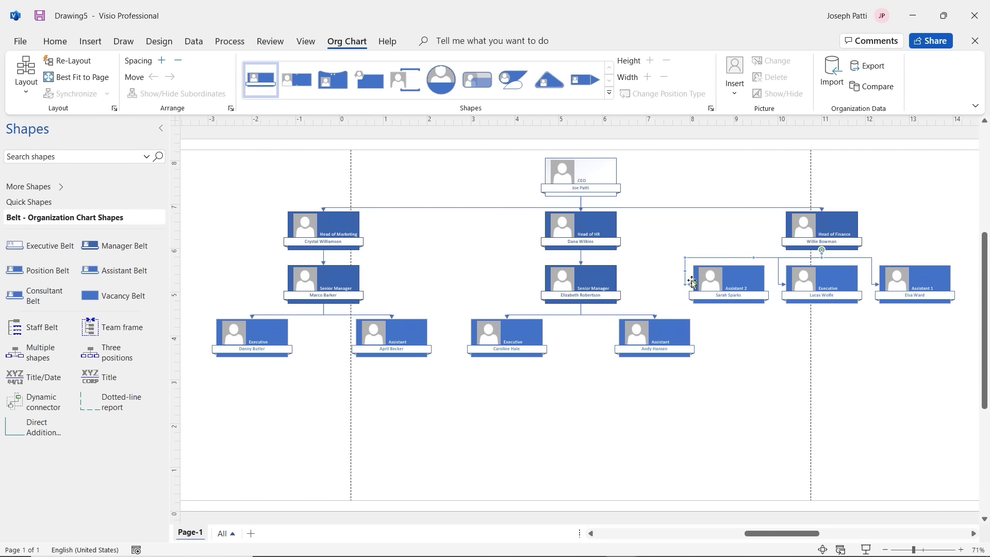
{"action": "left_click_drag", "start_coordinate": [729, 265], "coordinate": [728, 264]}
{"action": "left_click", "coordinate": [779, 283]}
{"action": "left_click_drag", "start_coordinate": [785, 284], "coordinate": [826, 269]}
{"action": "left_click", "coordinate": [873, 274]}
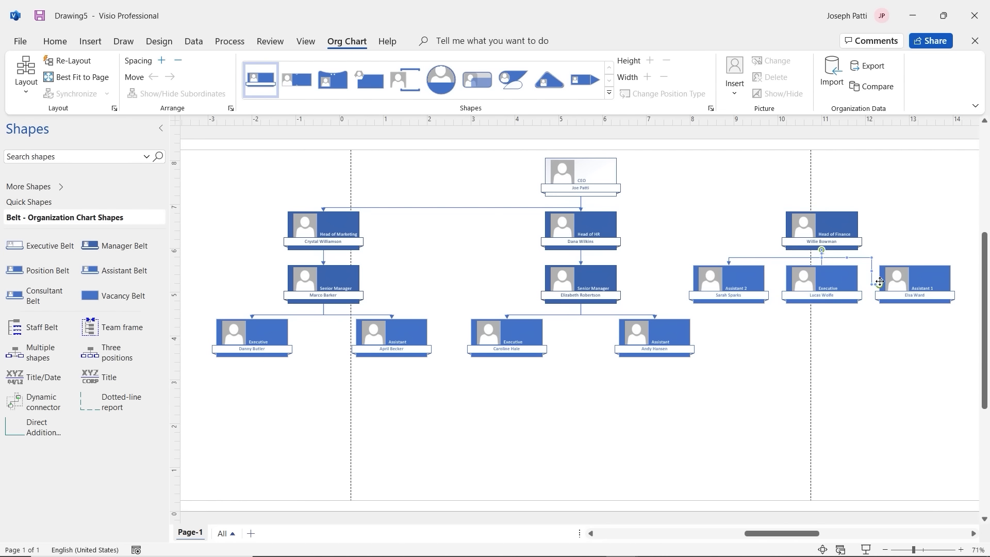
{"action": "left_click_drag", "start_coordinate": [880, 284], "coordinate": [915, 266]}
Step: Draw a connector from the CEO's bottom point to Head of Finance, then restore the Pointer Tool
{"action": "left_click", "coordinate": [59, 44]}
{"action": "left_click", "coordinate": [436, 78]}
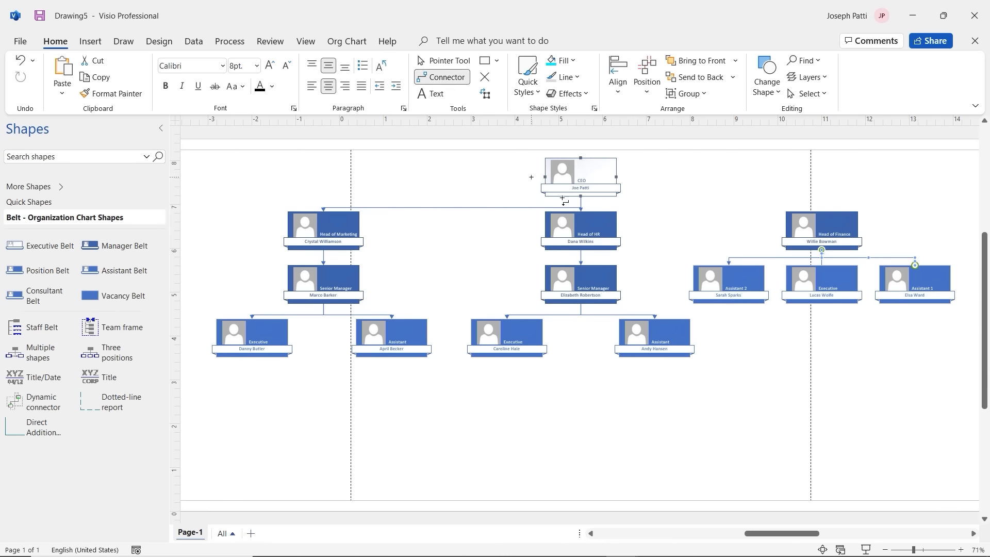
{"action": "left_click_drag", "start_coordinate": [582, 196], "coordinate": [822, 212]}
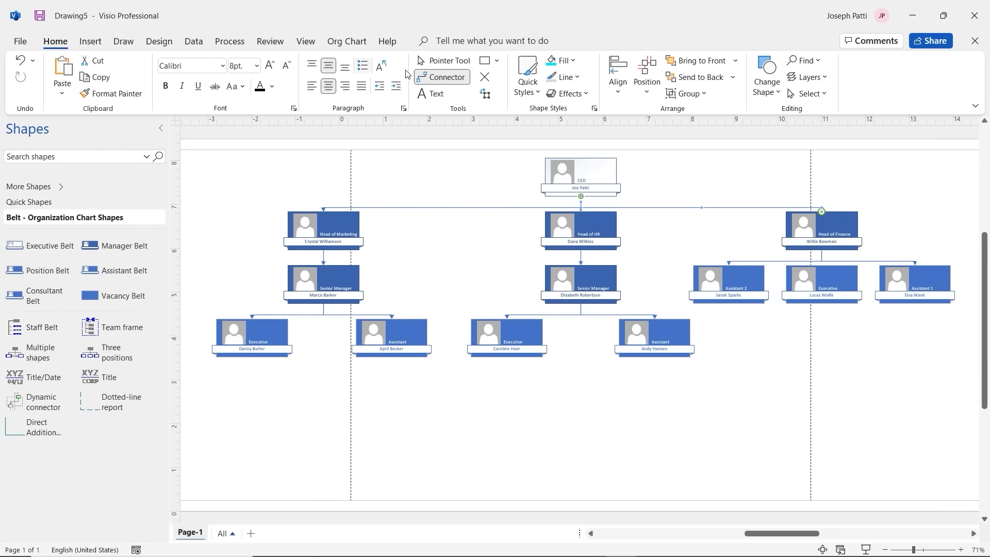
{"action": "left_click", "coordinate": [445, 60]}
{"action": "left_click", "coordinate": [436, 163]}
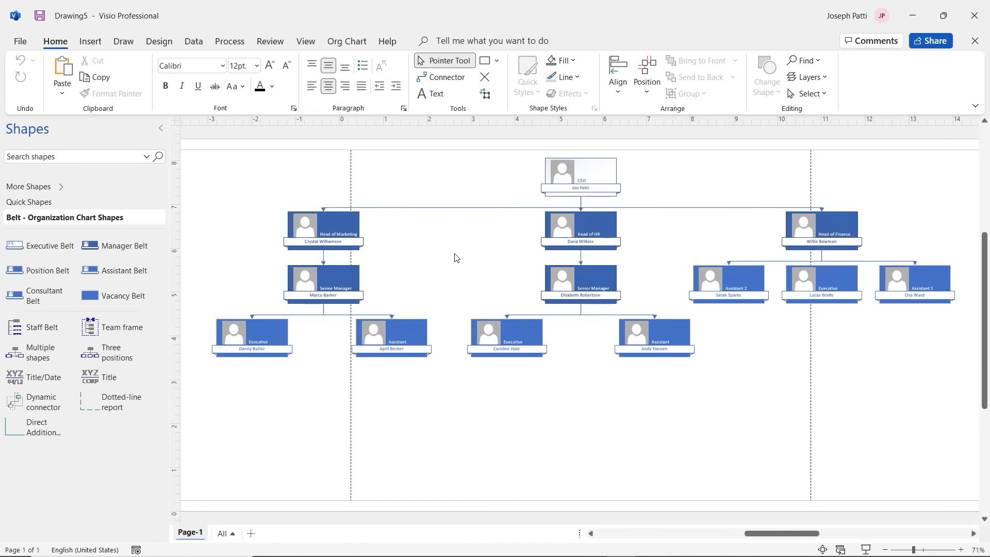
Step: Open Excel with Visio from the desktop, review its sales data, and close Excel
{"action": "left_click", "coordinate": [909, 15]}
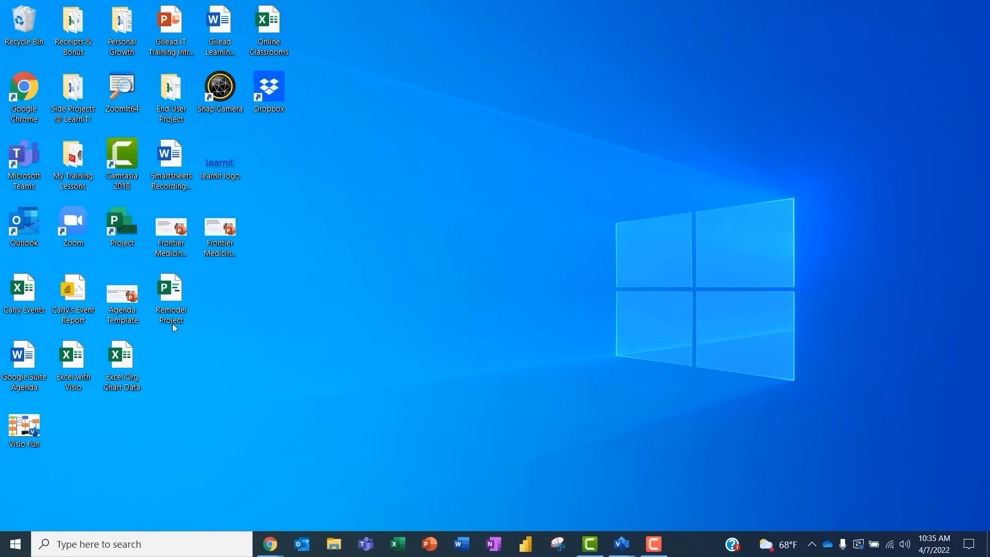
{"action": "double_click", "coordinate": [70, 365]}
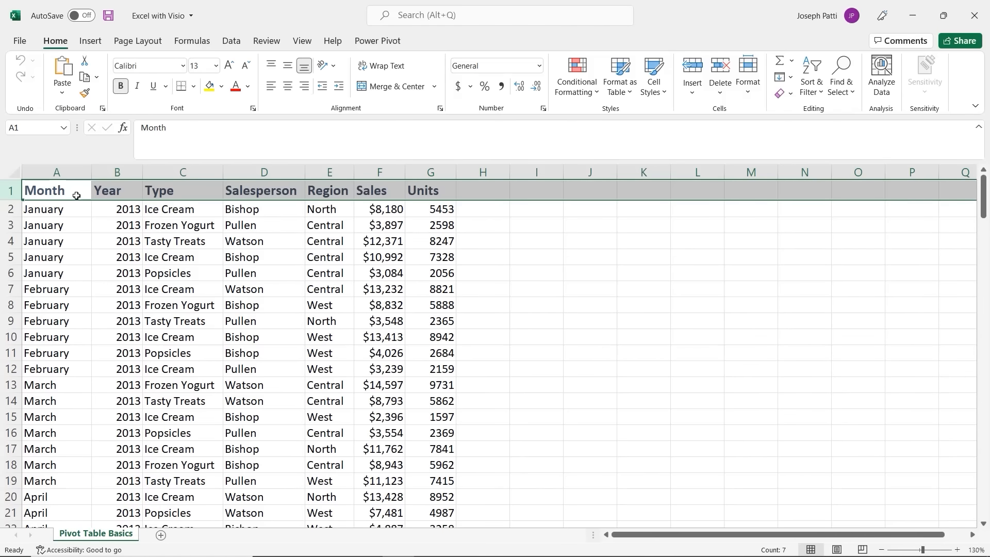
{"action": "left_click", "coordinate": [93, 276]}
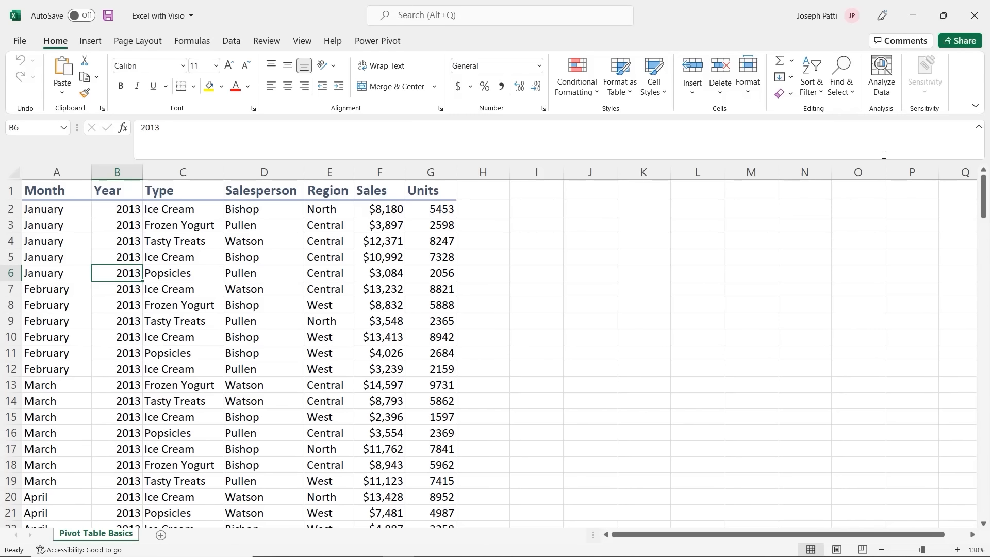
{"action": "left_click", "coordinate": [972, 23]}
{"action": "left_click", "coordinate": [975, 16]}
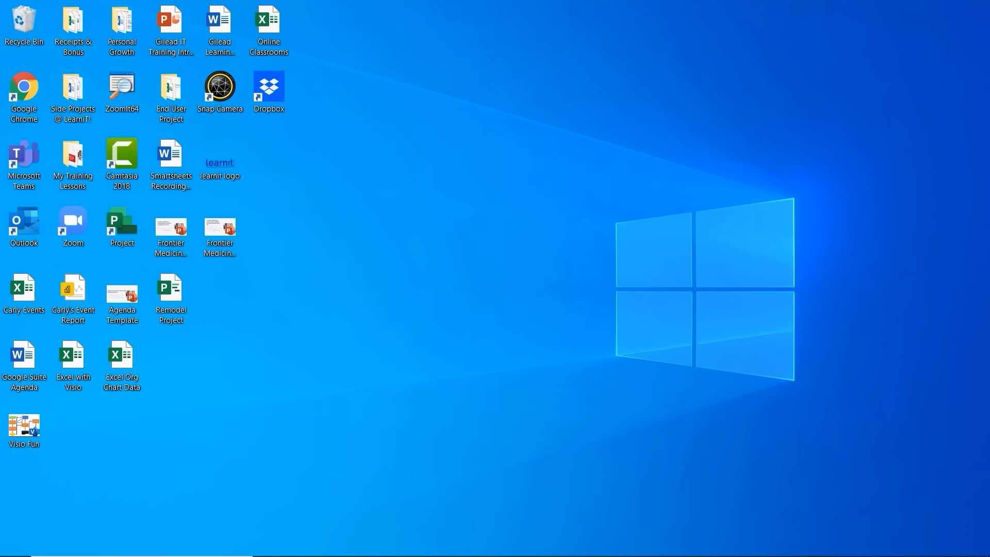
Step: Return to Visio and create a new drawing from the Pivot Diagram template
{"action": "mouse_move", "coordinate": [462, 547]}
{"action": "mouse_move", "coordinate": [622, 546]}
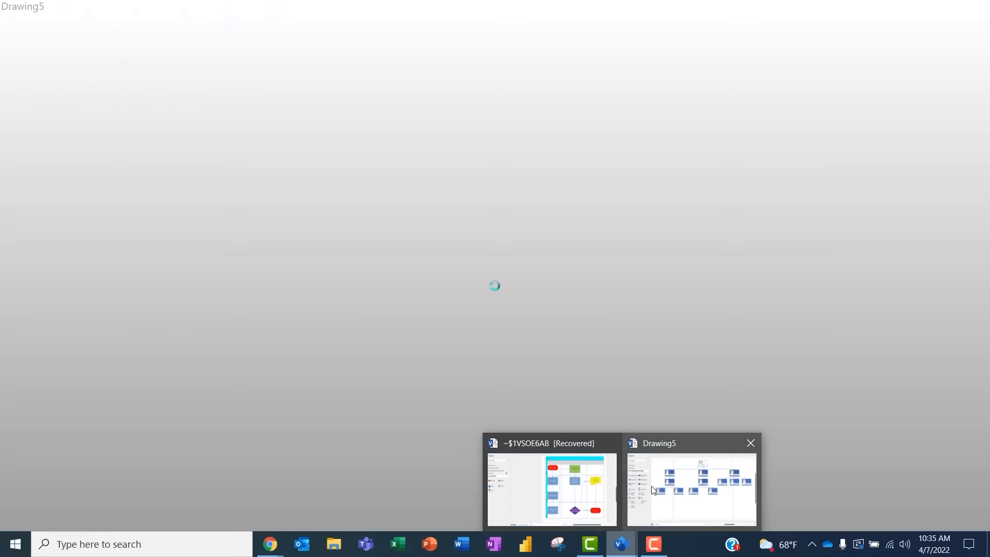
{"action": "left_click", "coordinate": [686, 488]}
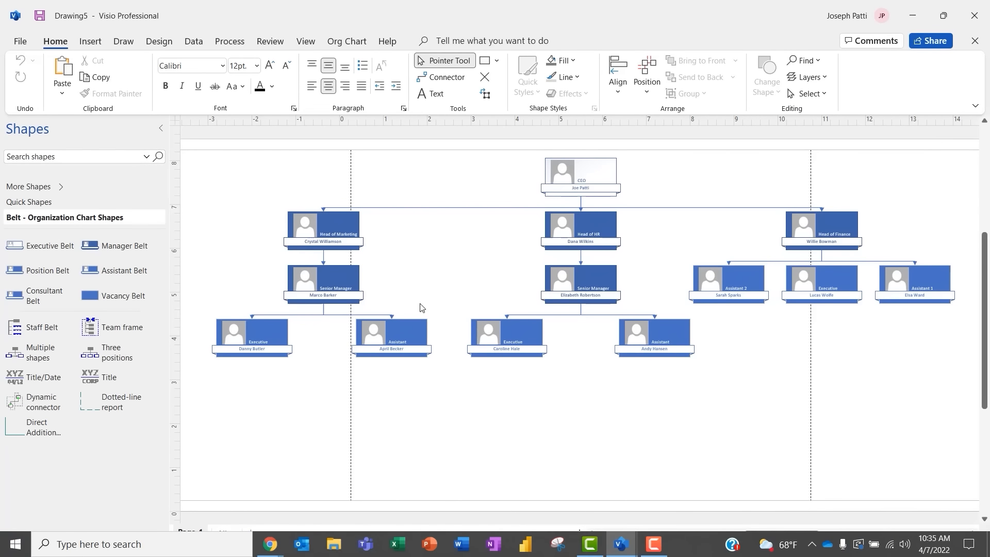
{"action": "left_click", "coordinate": [22, 43]}
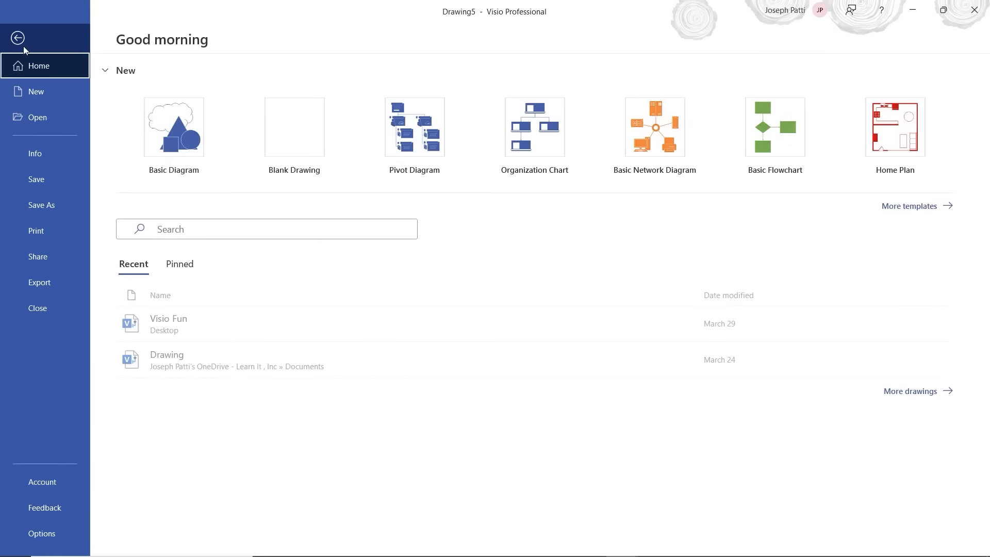
{"action": "left_click", "coordinate": [43, 92]}
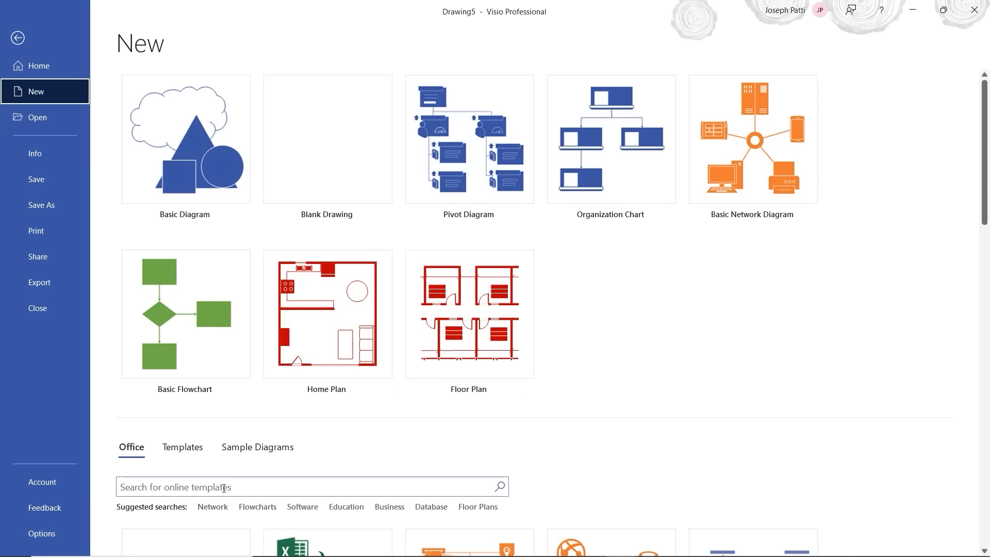
{"action": "left_click", "coordinate": [489, 176]}
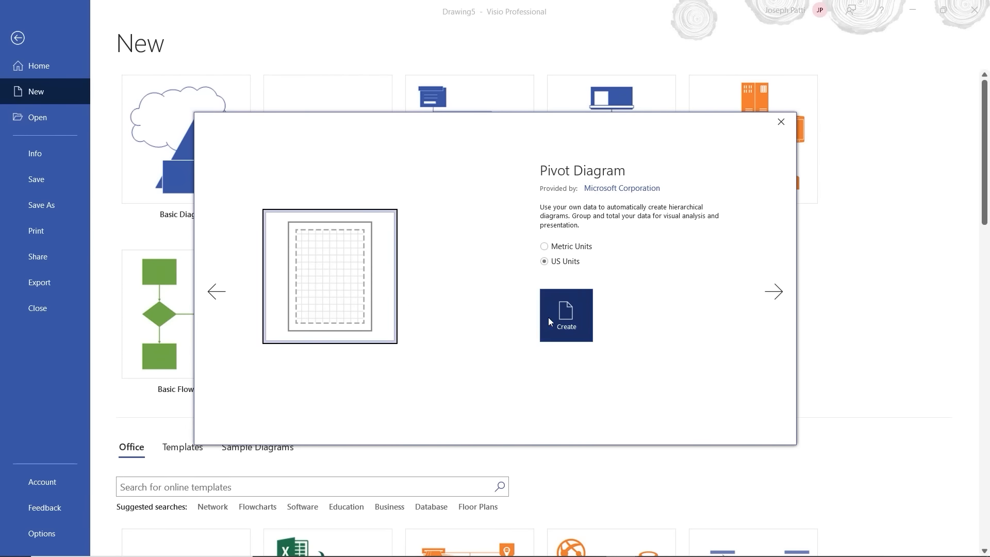
{"action": "left_click", "coordinate": [564, 315]}
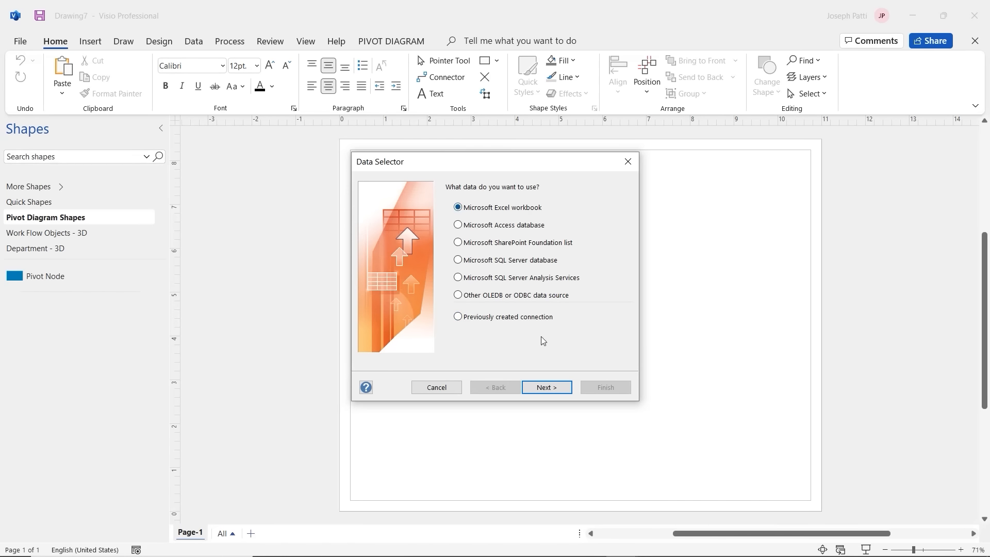
Step: Choose Excel workbook as the source and browse to Desktop\Excel with Visio.xlsx
{"action": "left_click", "coordinate": [551, 389]}
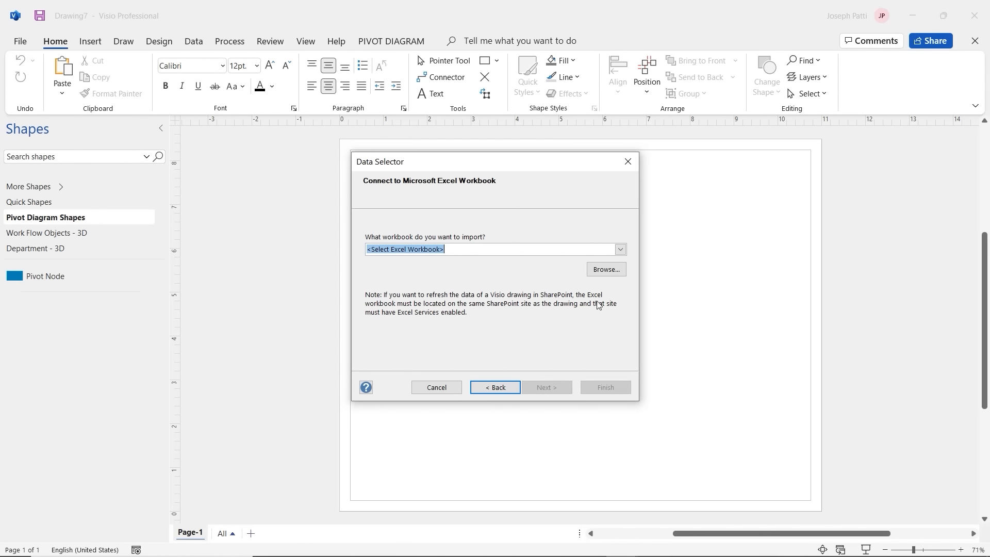
{"action": "left_click", "coordinate": [607, 269]}
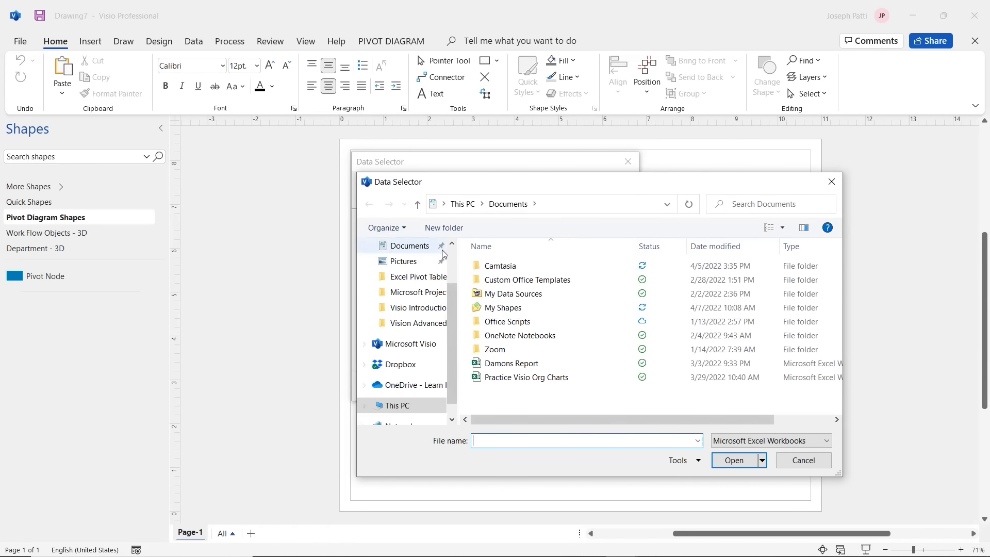
{"action": "scroll", "coordinate": [413, 269], "scroll_direction": "up", "scroll_amount": 2}
{"action": "left_click", "coordinate": [408, 272]}
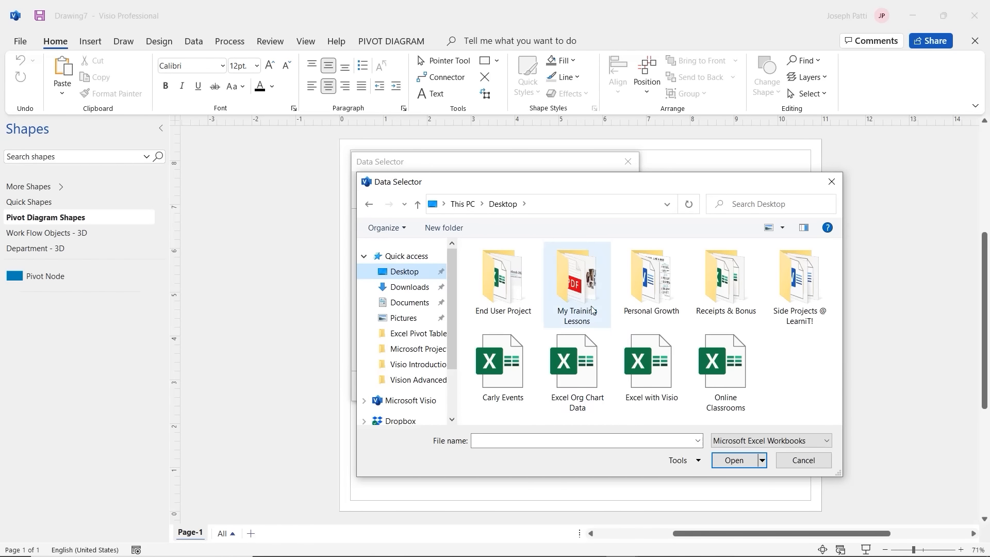
{"action": "left_click", "coordinate": [649, 363]}
{"action": "left_click", "coordinate": [728, 461]}
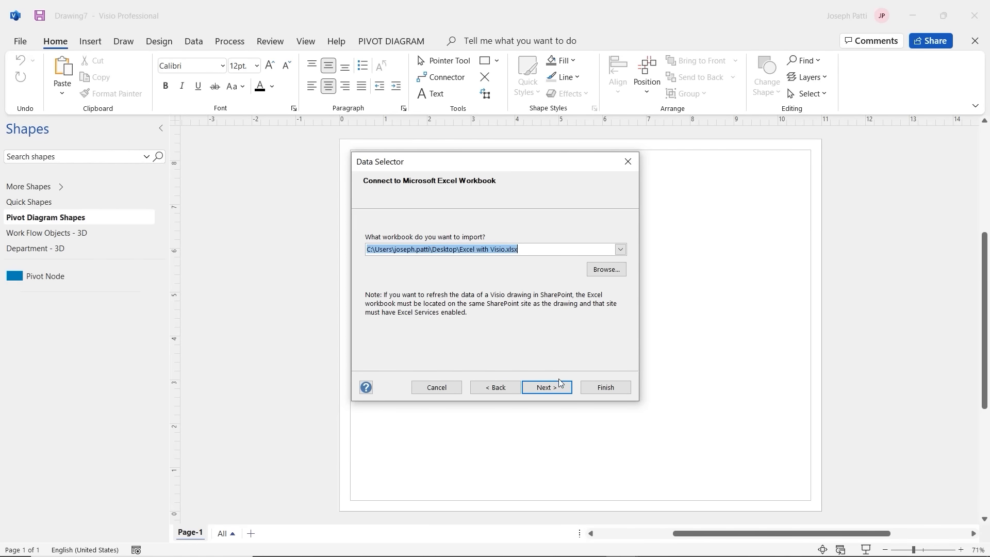
Step: Use the 'Pivot Table Basics$' sheet with all columns and rows, and finish the import
{"action": "left_click", "coordinate": [551, 392]}
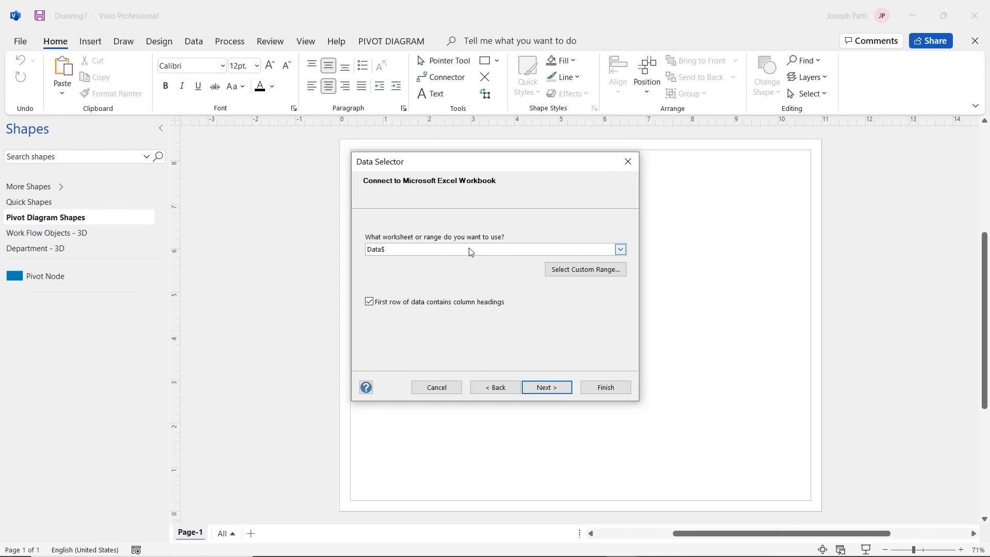
{"action": "left_click", "coordinate": [620, 250]}
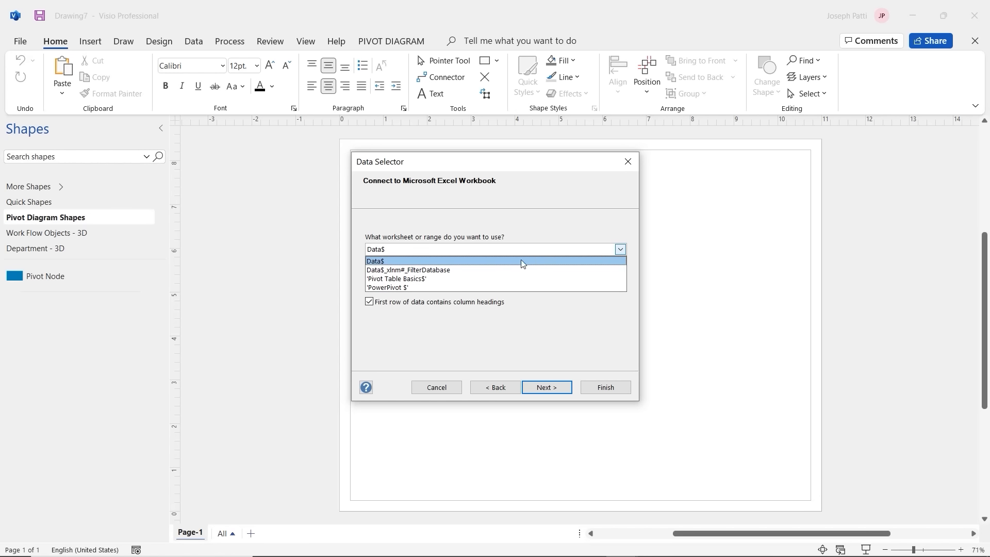
{"action": "left_click", "coordinate": [428, 279]}
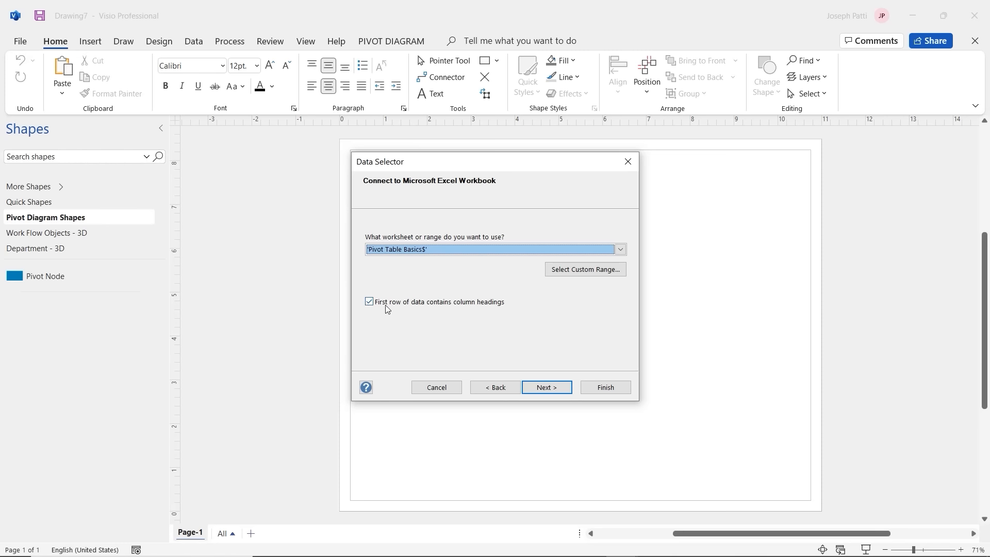
{"action": "left_click", "coordinate": [545, 388]}
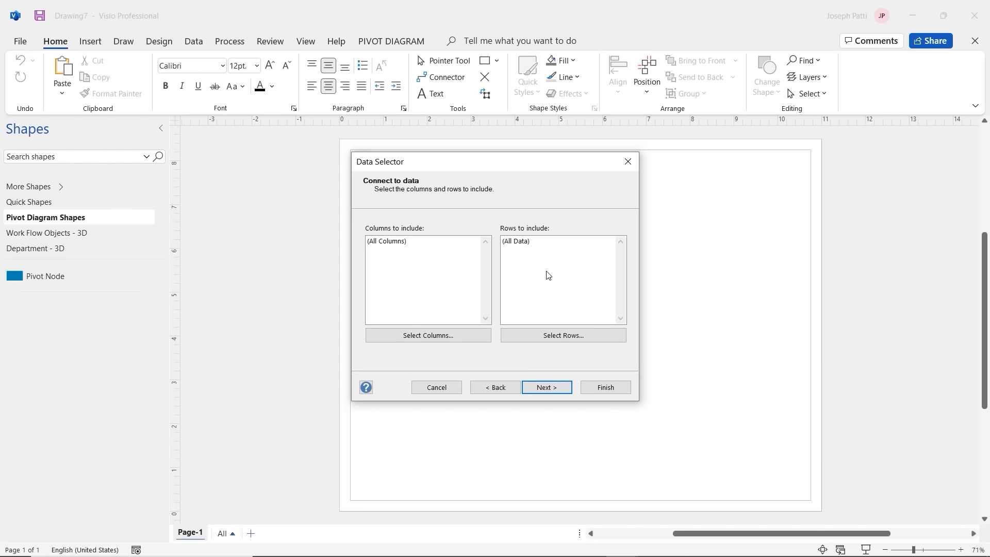
{"action": "left_click", "coordinate": [552, 389]}
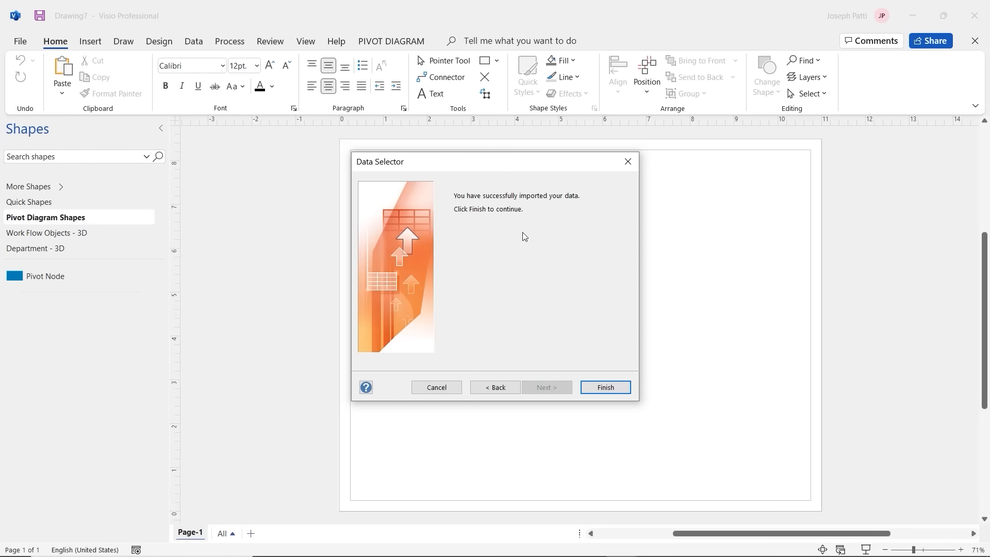
{"action": "left_click", "coordinate": [605, 388]}
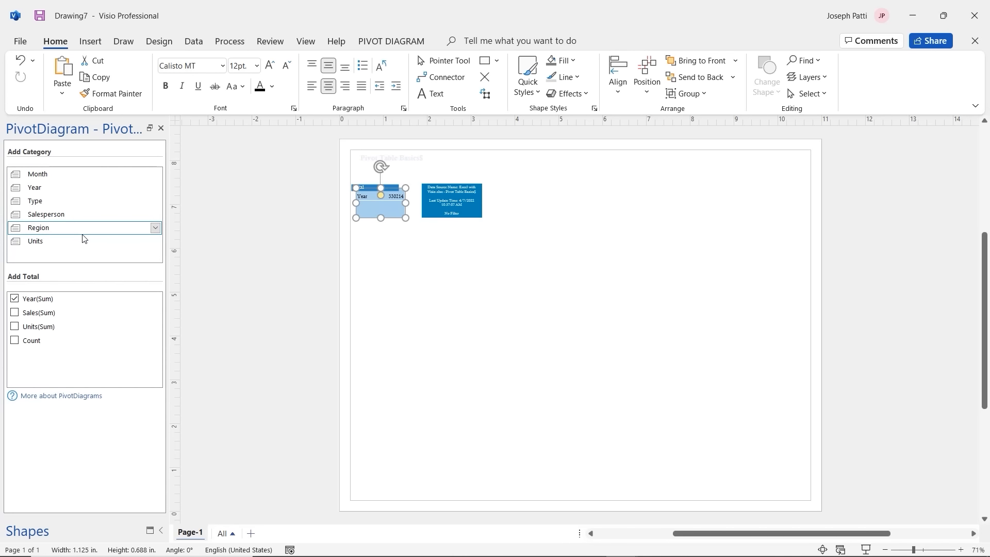
{"action": "scroll", "coordinate": [433, 205], "scroll_direction": "up", "scroll_amount": 5}
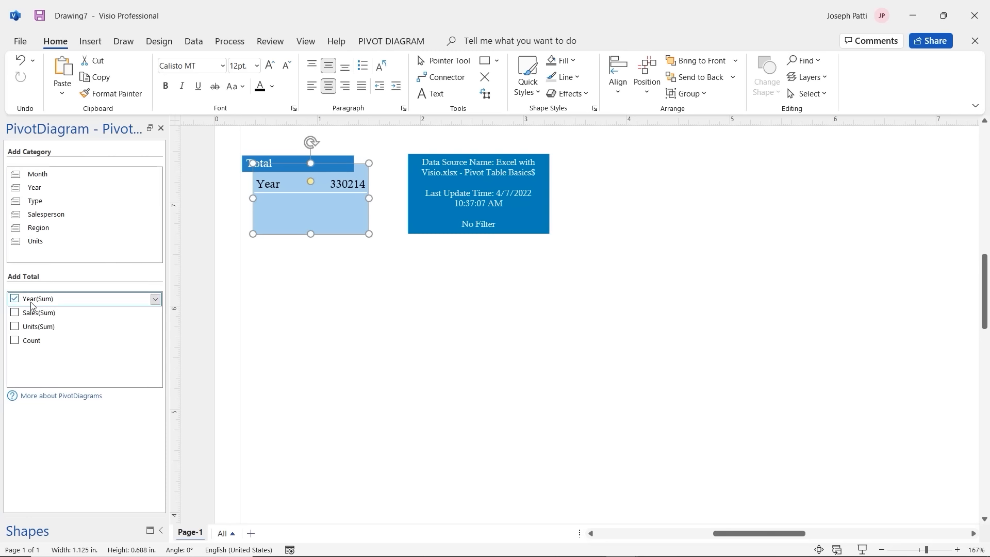
Step: Replace Year(Sum) with Sales(Sum) in the Add Total list
{"action": "left_click", "coordinate": [15, 299]}
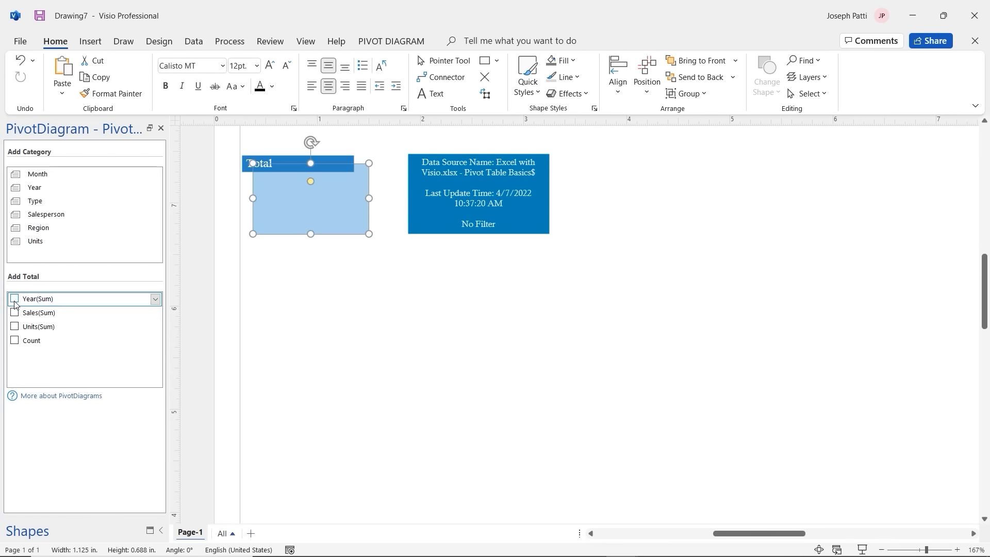
{"action": "left_click", "coordinate": [15, 314]}
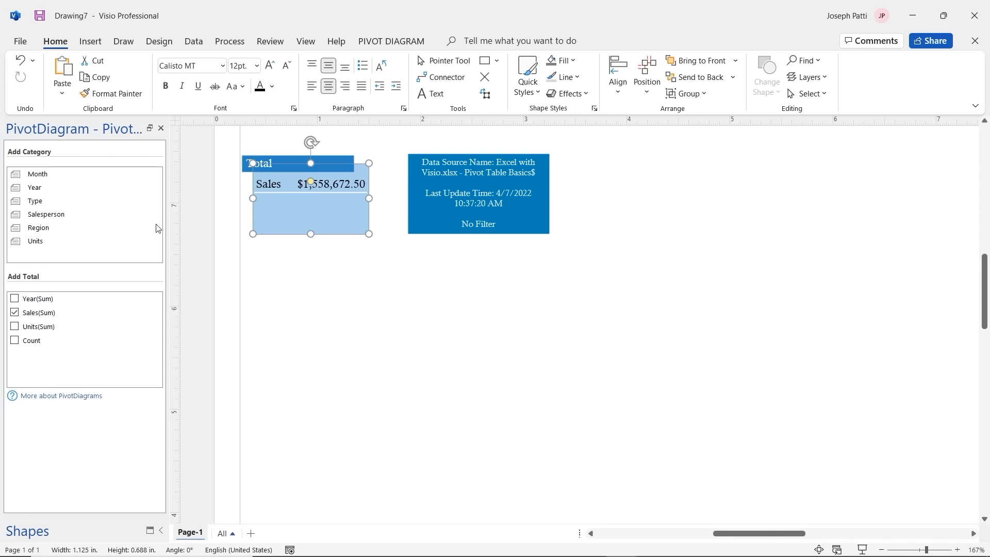
Step: Add the Salesperson, Region and Type categories in turn beneath the Total node
{"action": "left_click", "coordinate": [52, 214]}
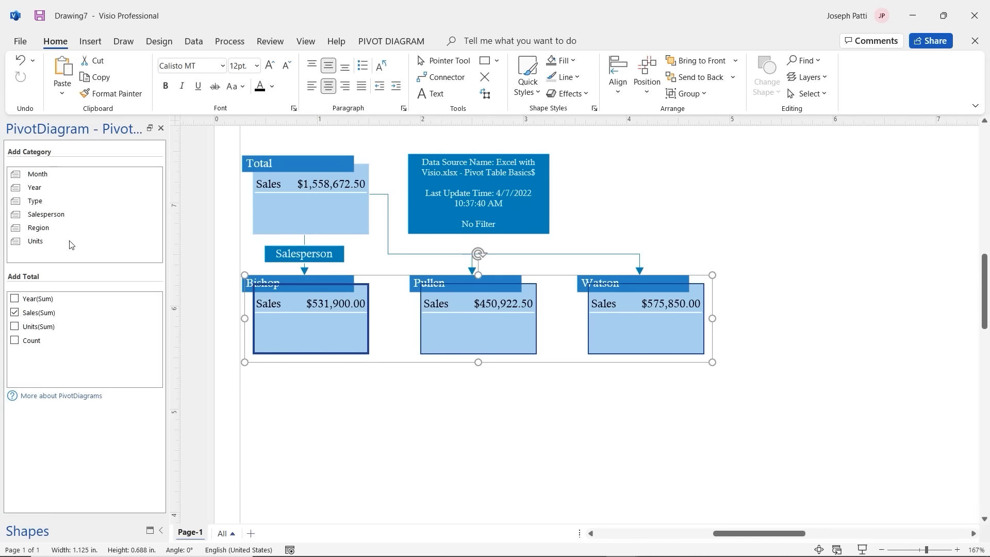
{"action": "left_click", "coordinate": [54, 227]}
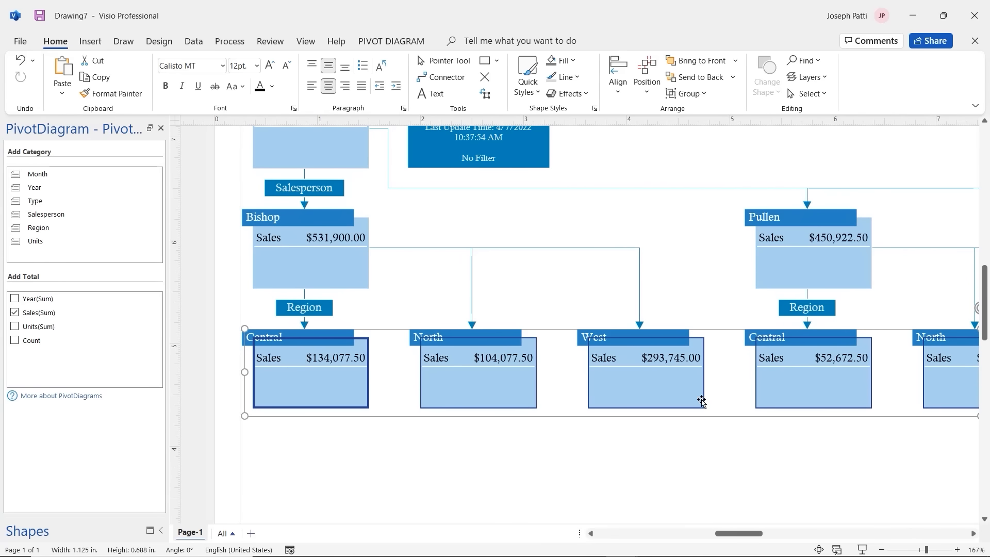
{"action": "left_click_drag", "start_coordinate": [736, 538], "coordinate": [785, 530]}
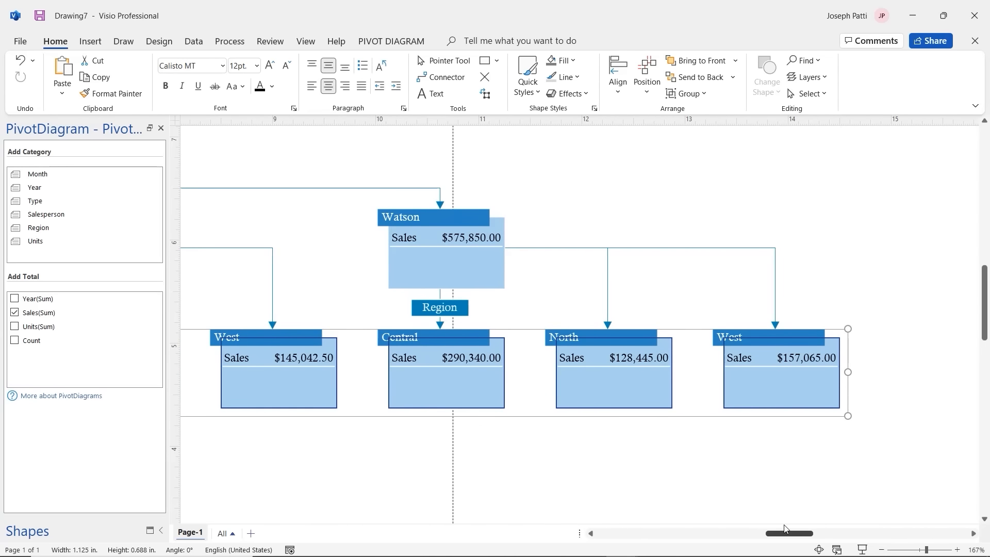
{"action": "left_click_drag", "start_coordinate": [785, 529], "coordinate": [730, 531]}
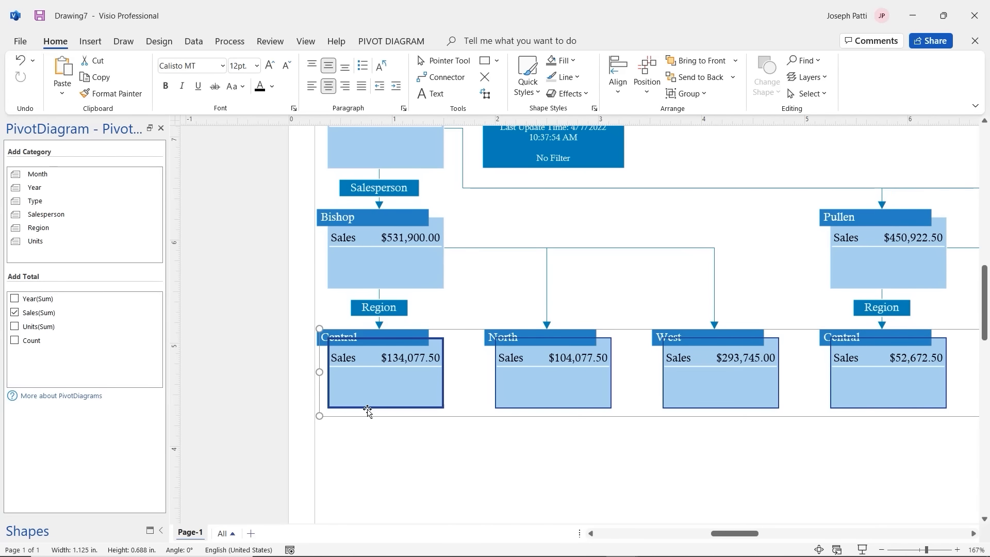
{"action": "left_click", "coordinate": [58, 205]}
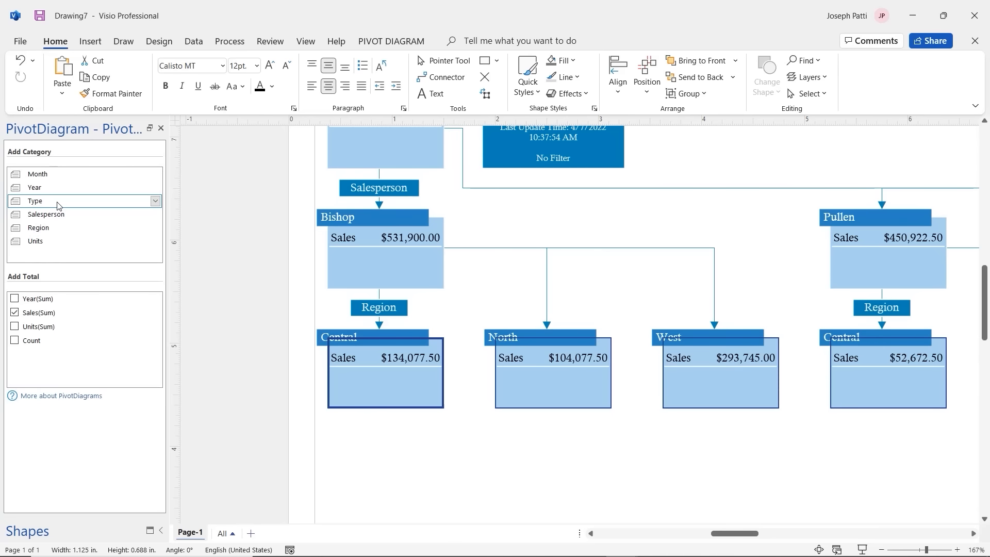
{"action": "scroll", "coordinate": [444, 341], "scroll_direction": "down", "scroll_amount": 3}
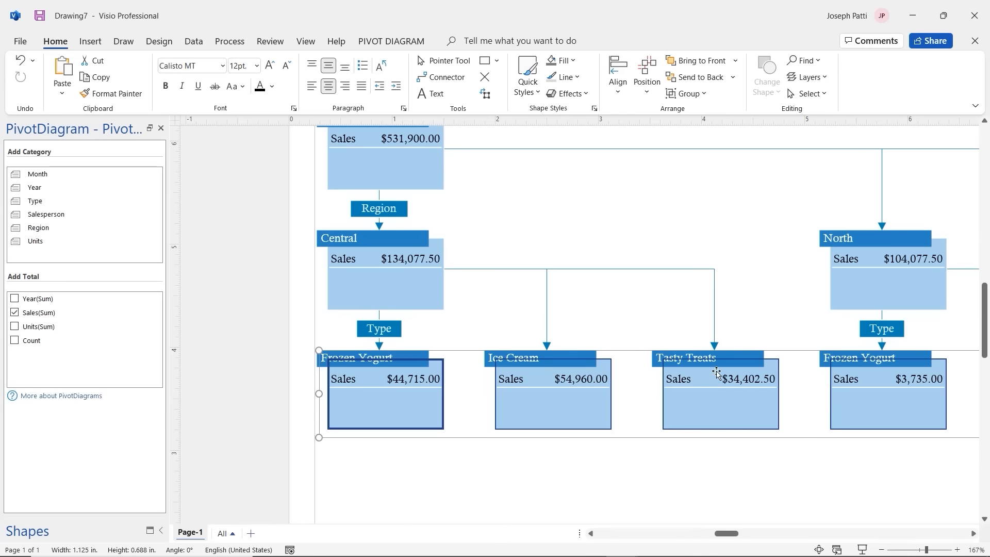
{"action": "left_click_drag", "start_coordinate": [727, 534], "coordinate": [746, 534]}
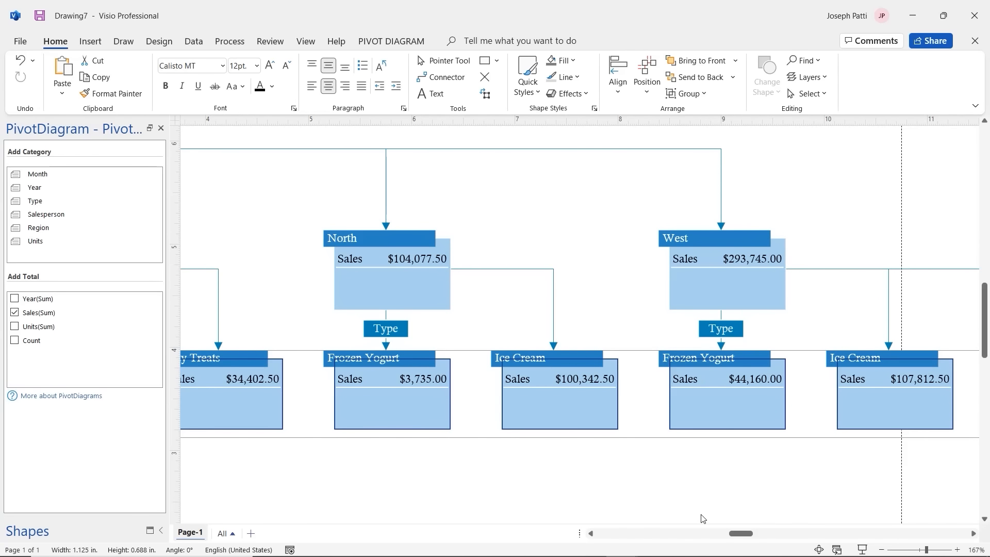
{"action": "left_click_drag", "start_coordinate": [738, 532], "coordinate": [749, 533]}
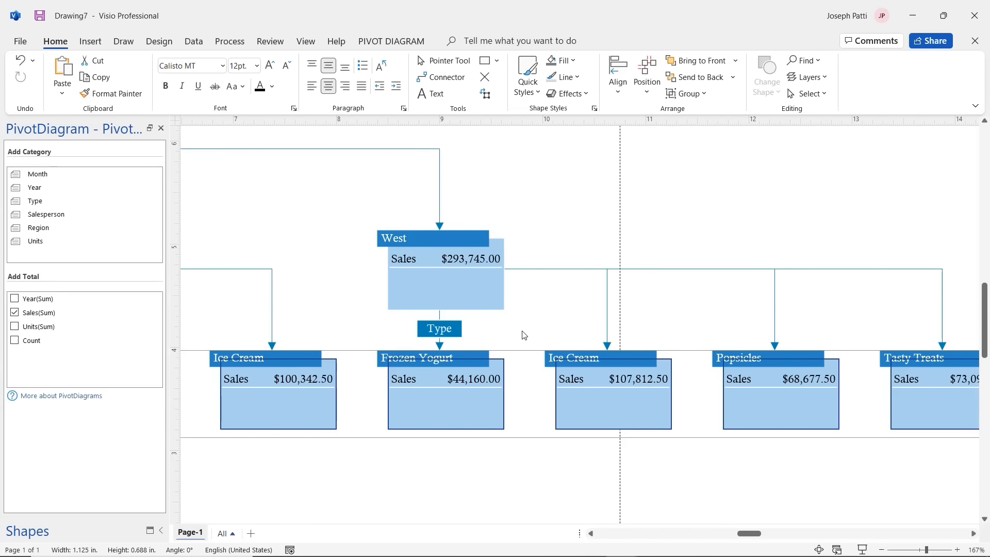
{"action": "scroll", "coordinate": [537, 234], "scroll_direction": "down", "scroll_amount": 10}
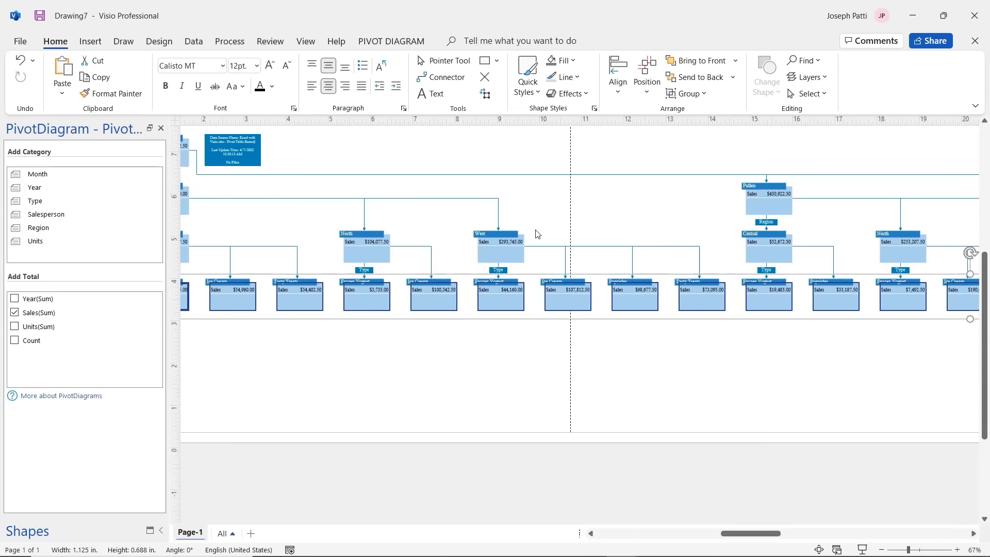
{"action": "scroll", "coordinate": [537, 234], "scroll_direction": "up", "scroll_amount": 2}
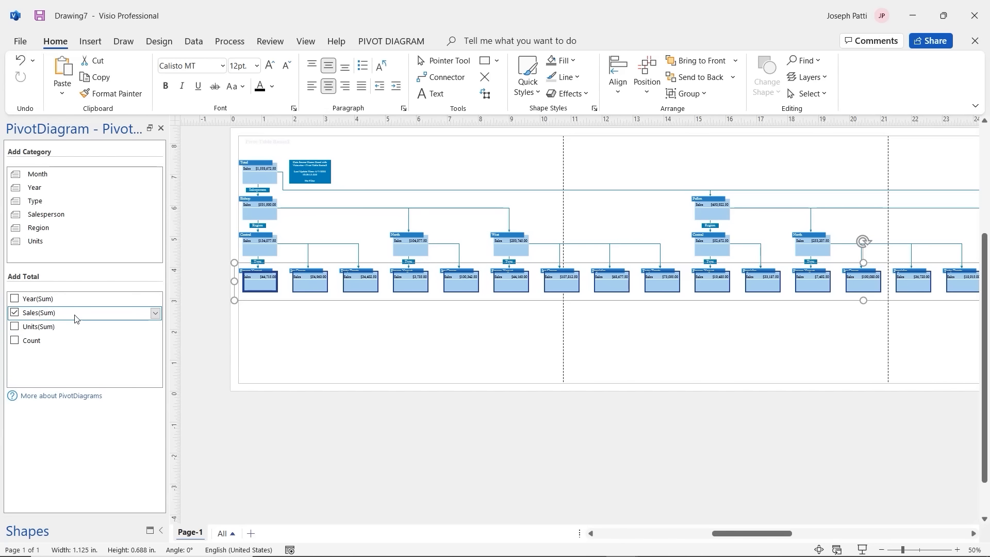
{"action": "left_click", "coordinate": [14, 331]}
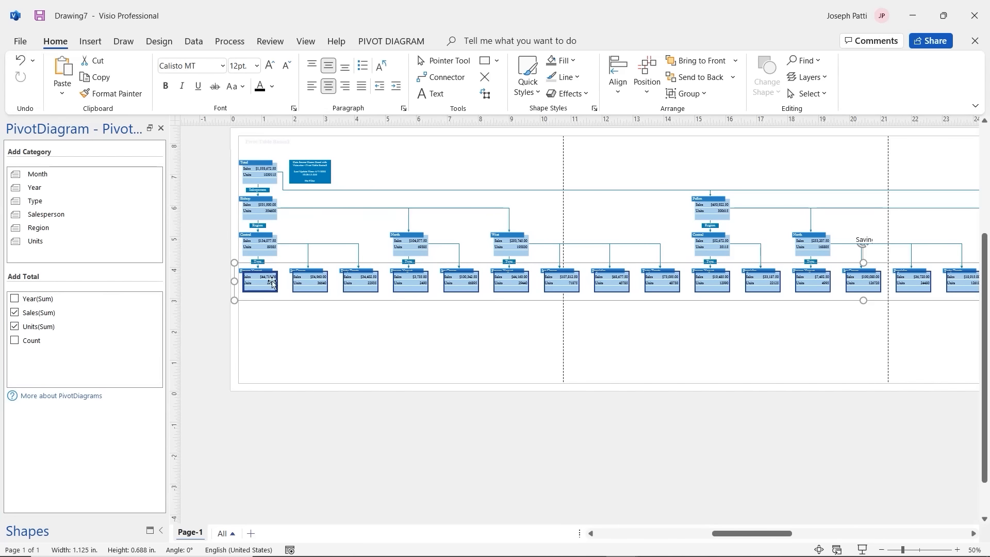
{"action": "scroll", "coordinate": [276, 278], "scroll_direction": "up", "scroll_amount": 1}
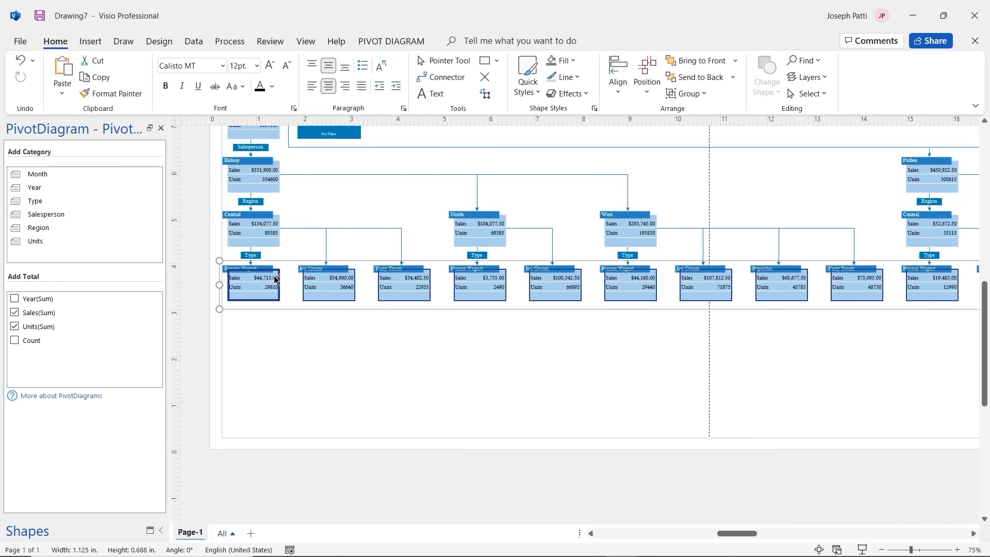
{"action": "scroll", "coordinate": [276, 278], "scroll_direction": "up", "scroll_amount": 3}
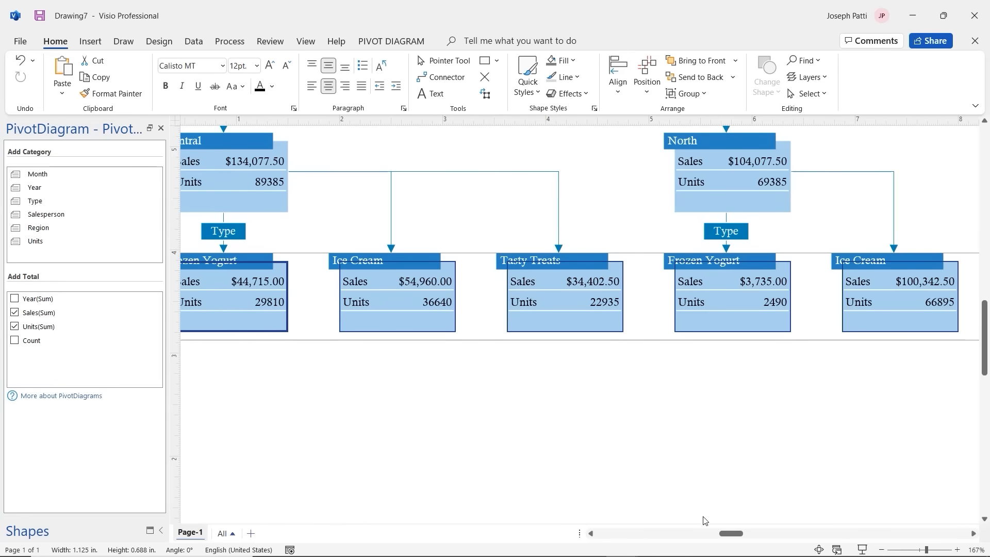
{"action": "left_click_drag", "start_coordinate": [730, 540], "coordinate": [722, 539]}
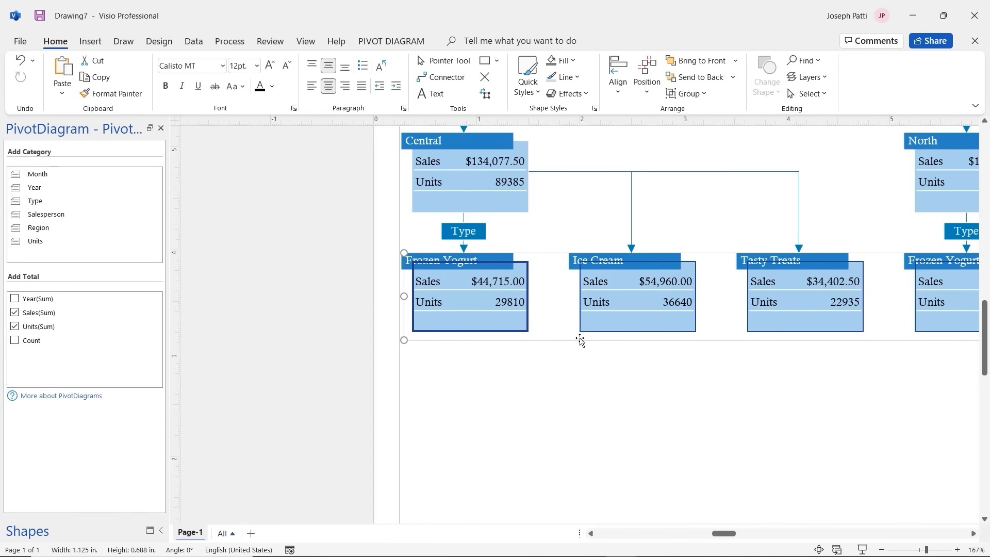
{"action": "scroll", "coordinate": [593, 323], "scroll_direction": "down", "scroll_amount": 3}
{"action": "scroll", "coordinate": [593, 323], "scroll_direction": "down", "scroll_amount": 1}
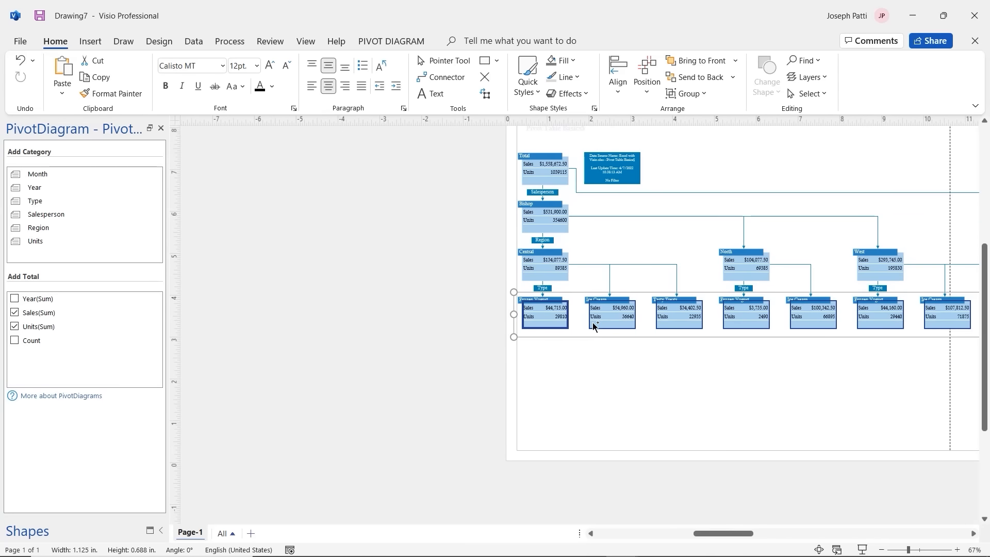
{"action": "left_click_drag", "start_coordinate": [708, 533], "coordinate": [733, 533]}
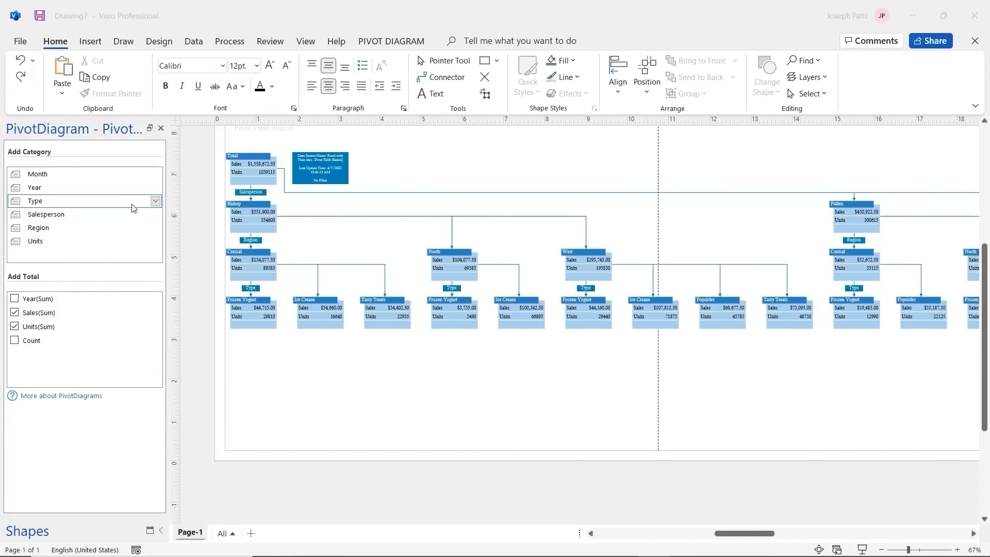
Step: Select all Type-category shapes and delete them
{"action": "left_click", "coordinate": [156, 202]}
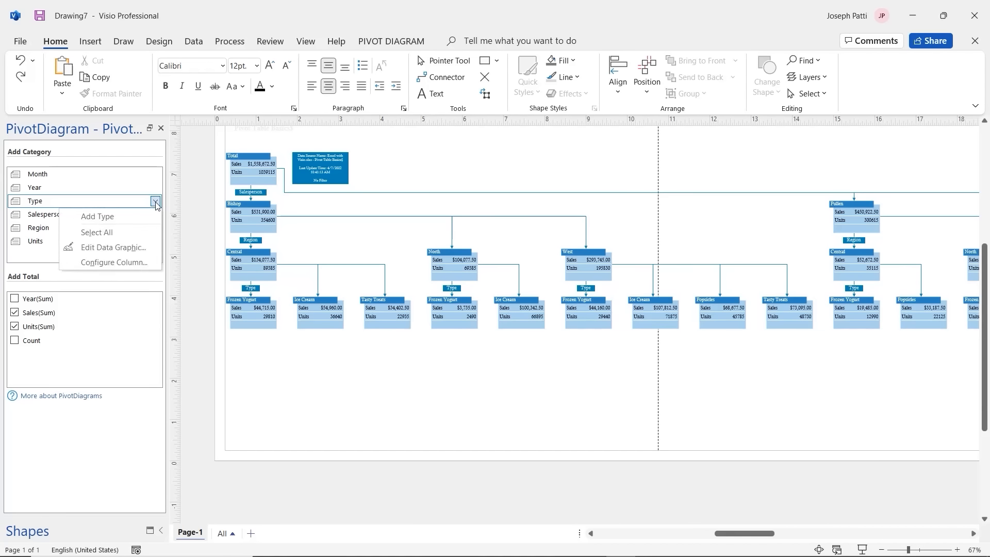
{"action": "left_click", "coordinate": [141, 233]}
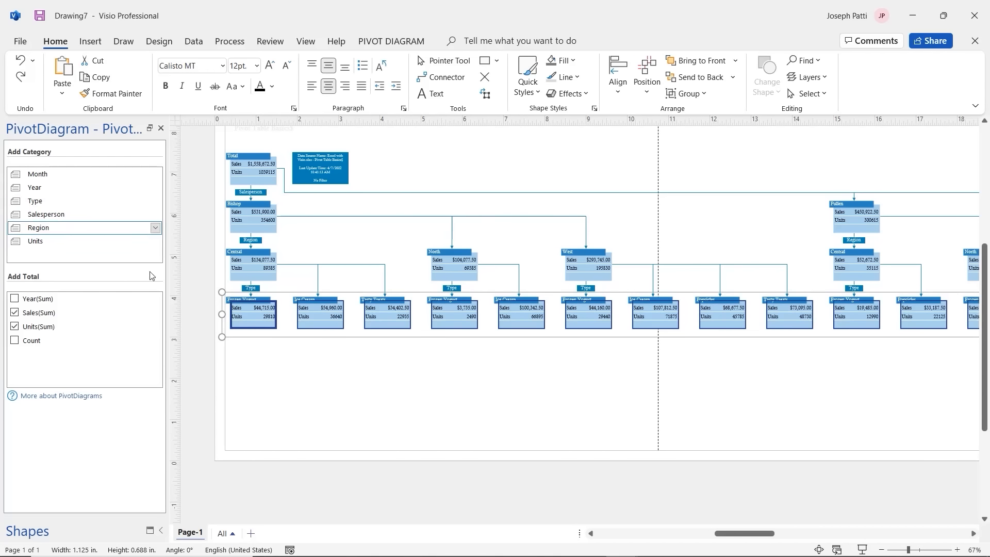
{"action": "key", "text": "Delete"}
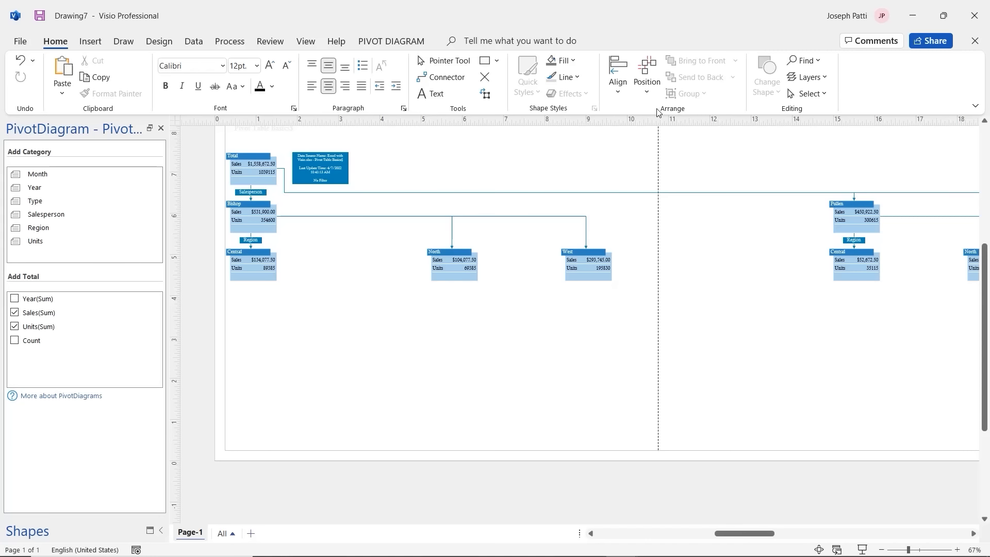
Step: Apply Auto Align, then Auto Align & Space, to the remaining PivotDiagram shapes
{"action": "left_click", "coordinate": [622, 81]}
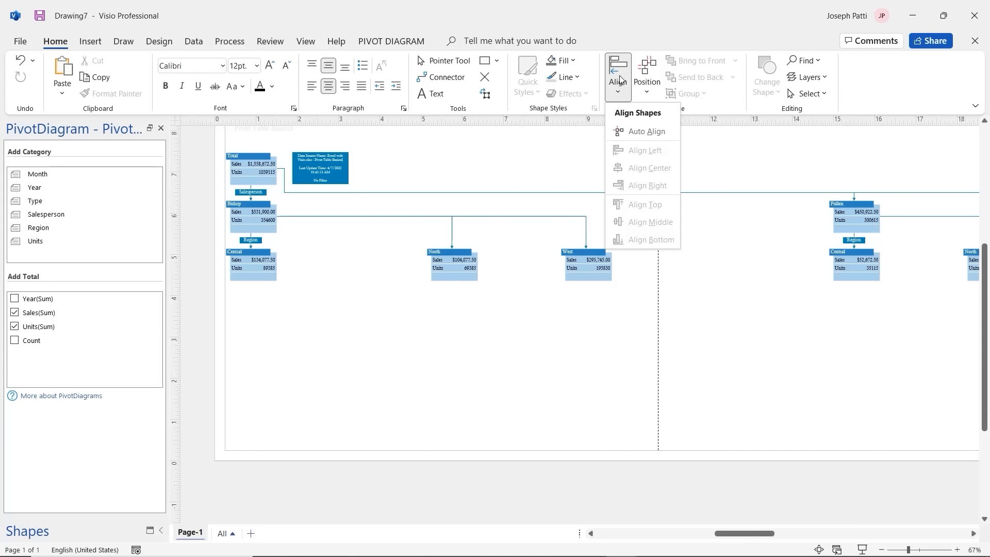
{"action": "left_click", "coordinate": [647, 132]}
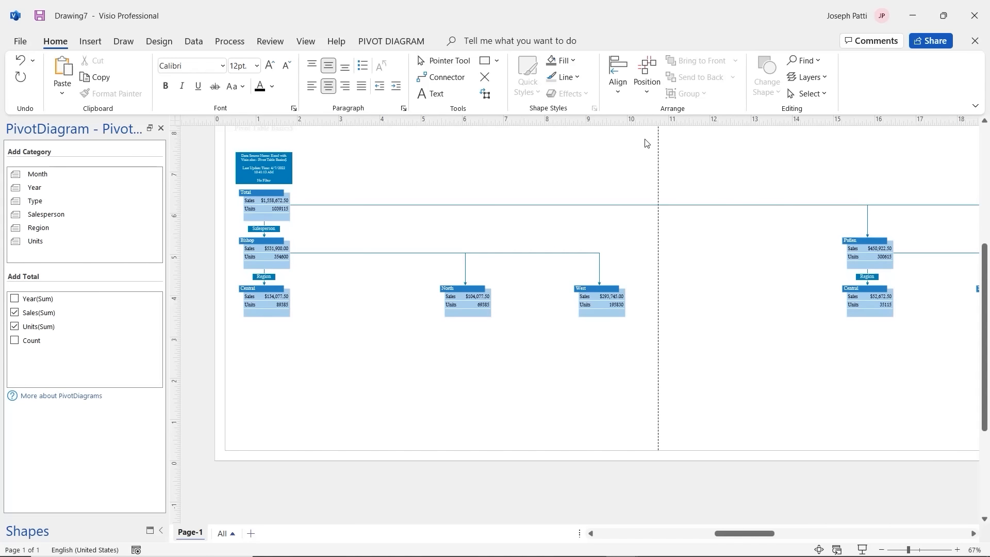
{"action": "left_click", "coordinate": [649, 80]}
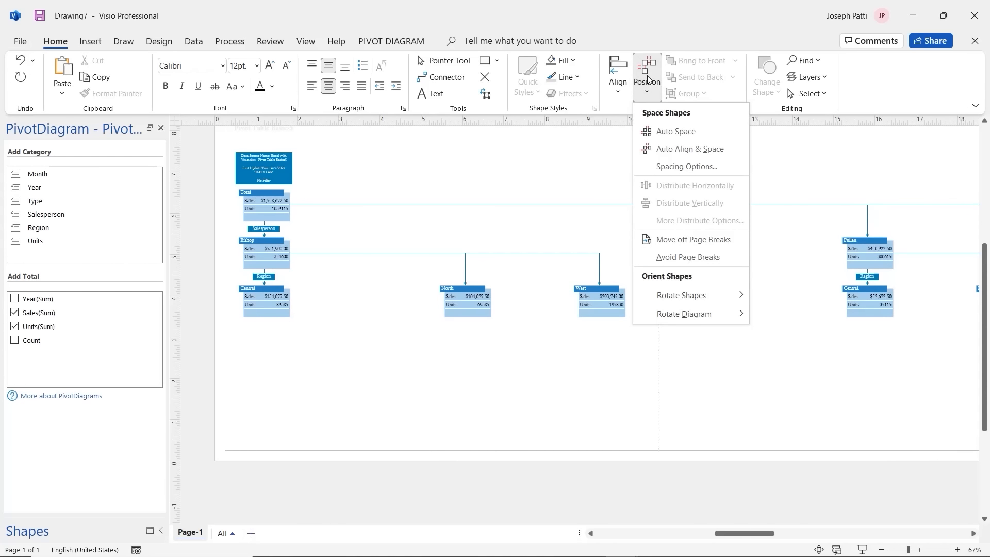
{"action": "left_click", "coordinate": [670, 151]}
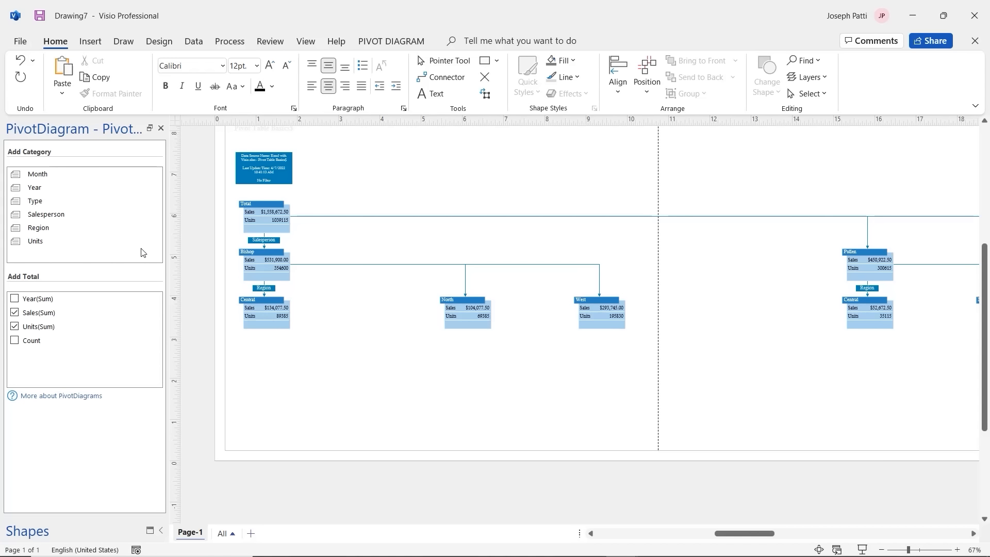
{"action": "mouse_move", "coordinate": [136, 227]}
{"action": "left_click", "coordinate": [155, 228]}
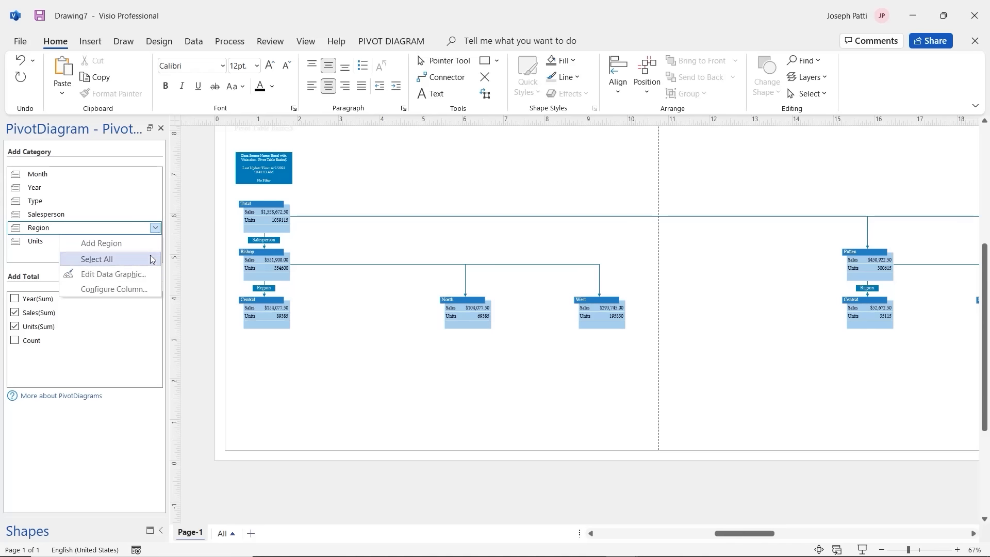
{"action": "left_click", "coordinate": [146, 279]}
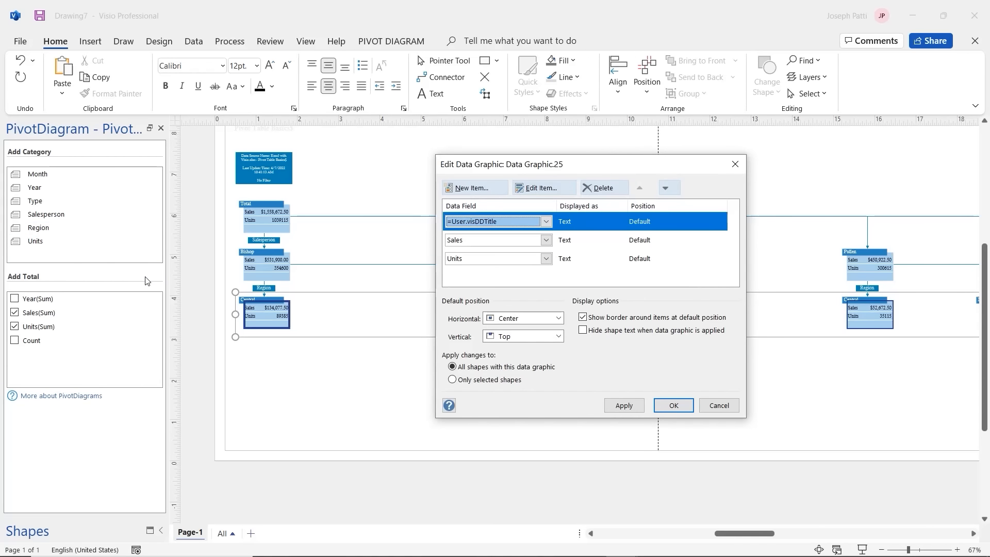
{"action": "left_click", "coordinate": [542, 188]}
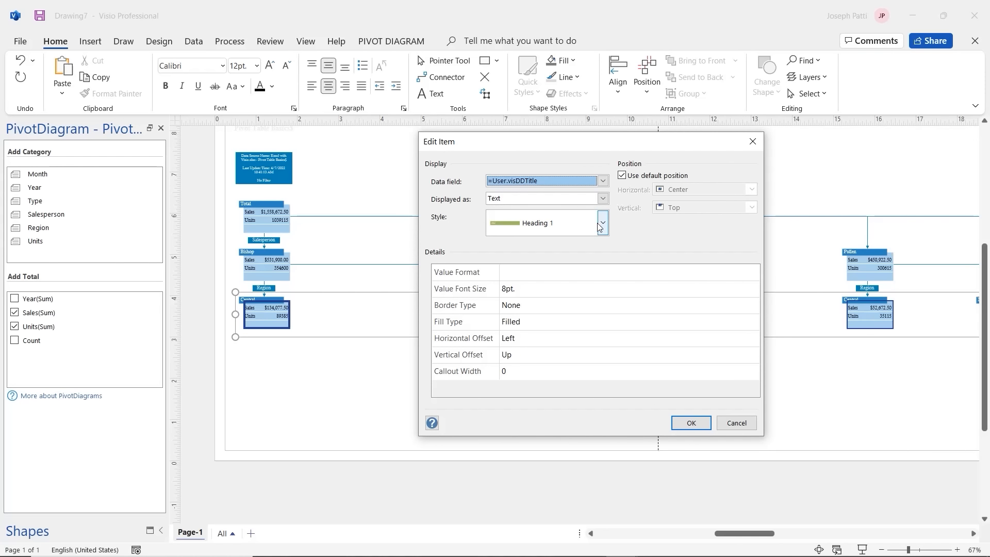
{"action": "left_click", "coordinate": [551, 235]}
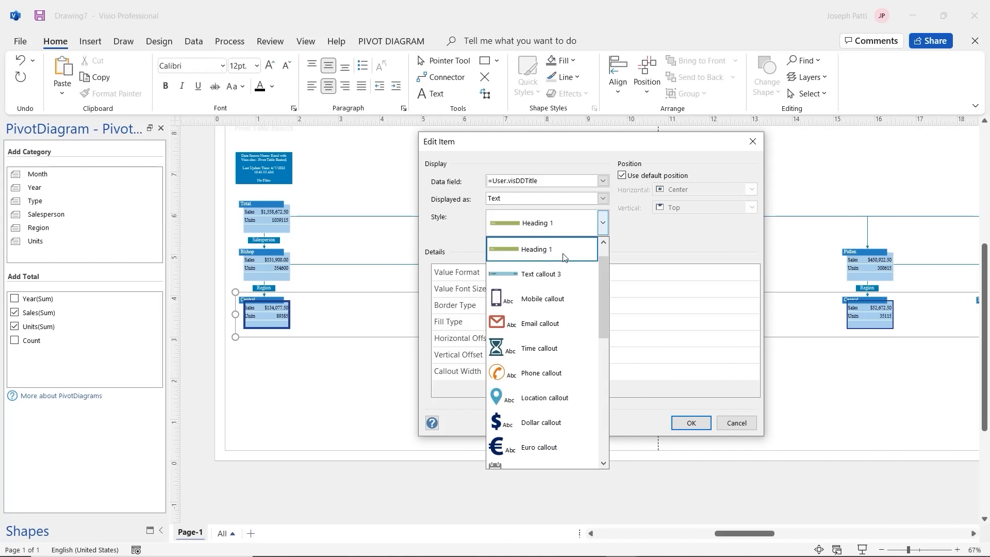
{"action": "left_click", "coordinate": [632, 239]}
{"action": "left_click", "coordinate": [692, 423]}
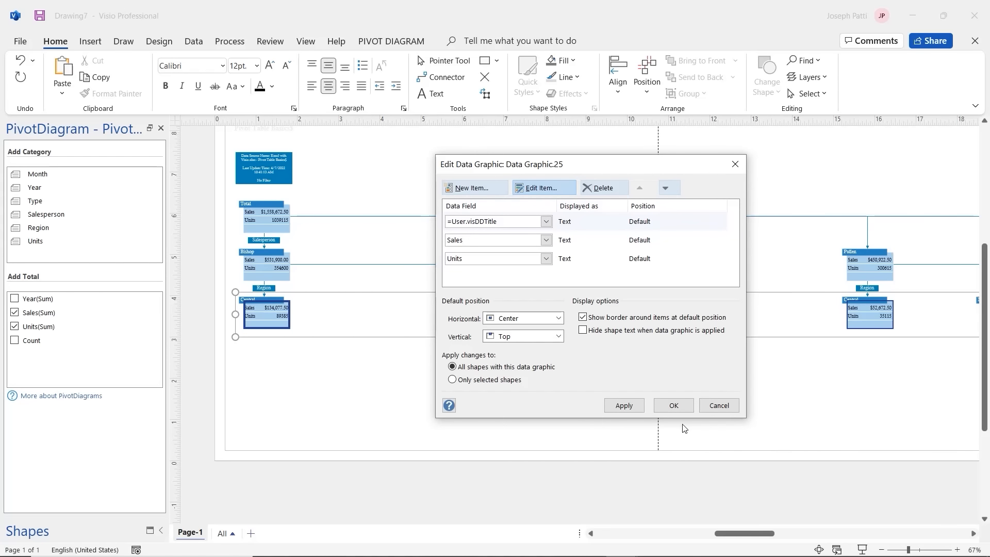
{"action": "left_click", "coordinate": [674, 405]}
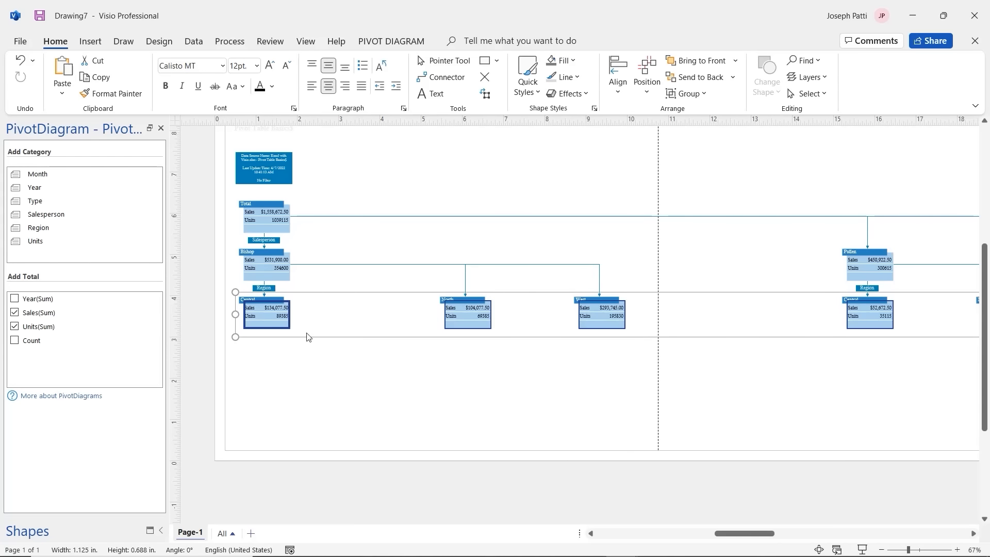
Step: Fill the Central region header with standard Red and open the Share options
{"action": "left_click", "coordinate": [246, 302]}
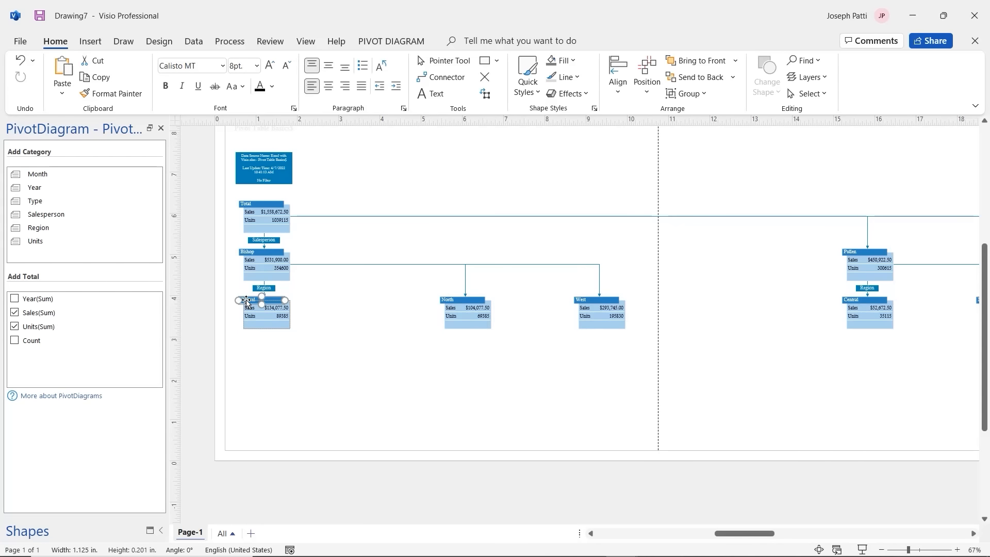
{"action": "left_click", "coordinate": [568, 64]}
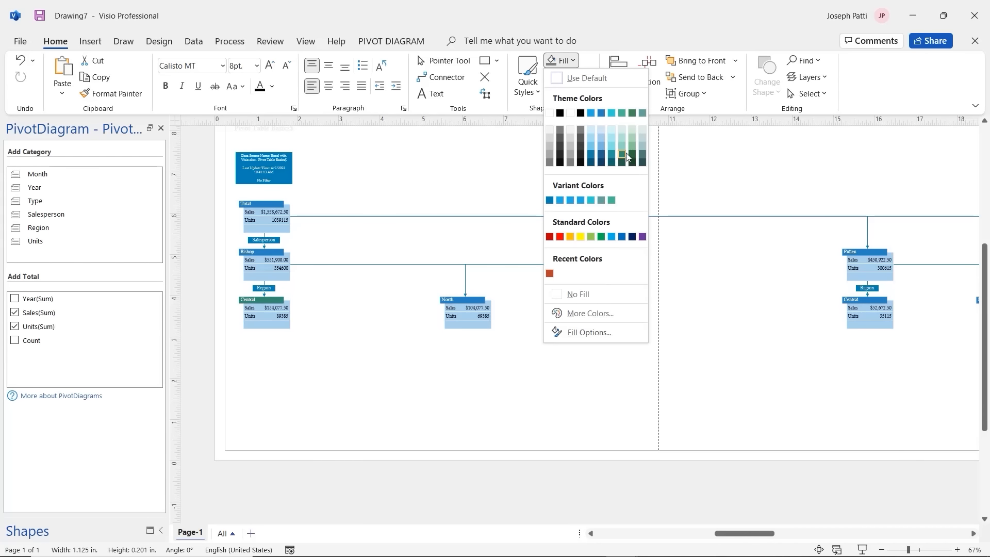
{"action": "left_click", "coordinate": [560, 236]}
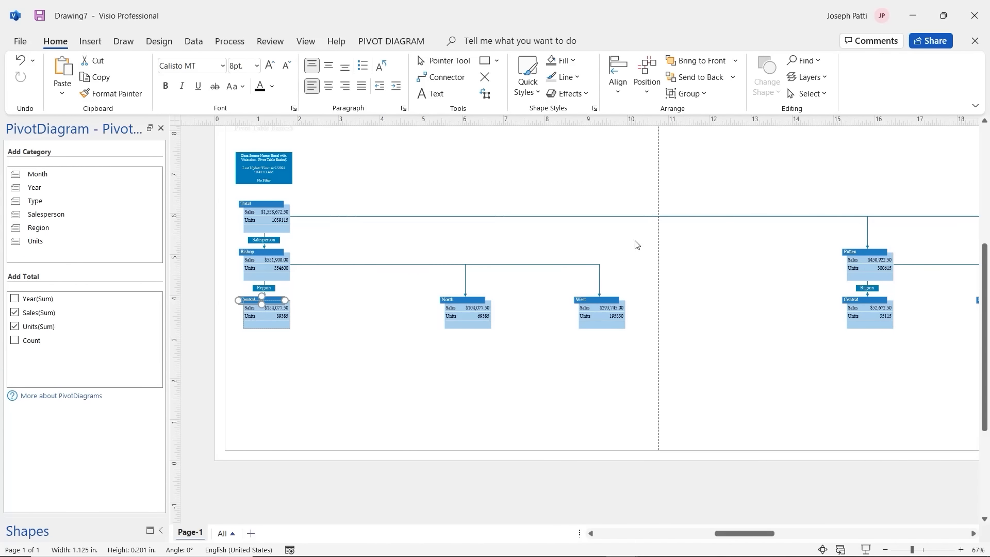
{"action": "left_click", "coordinate": [928, 47]}
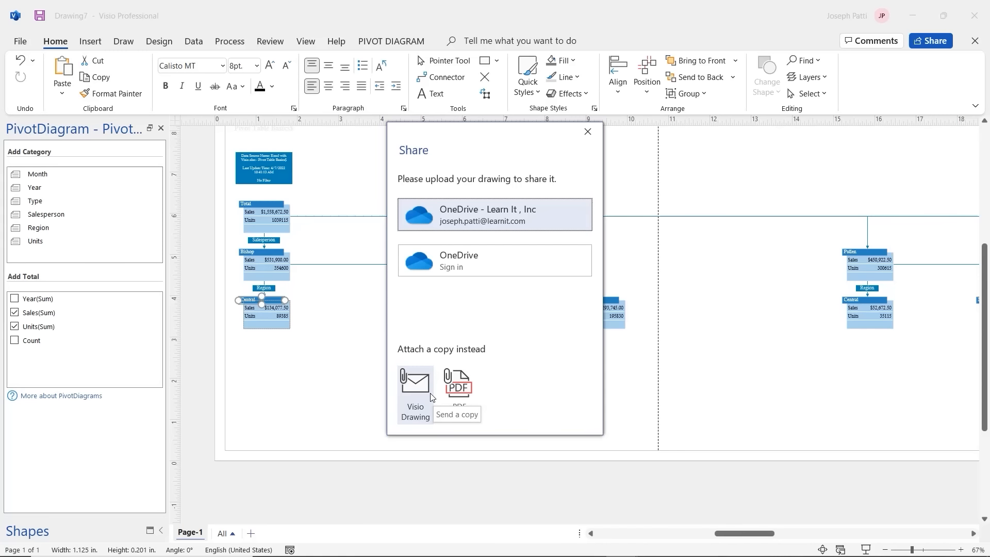
Step: Leave the Share dialog and bring up the backstage Email options: attachment, link, PDF or XPS
{"action": "left_click", "coordinate": [587, 131]}
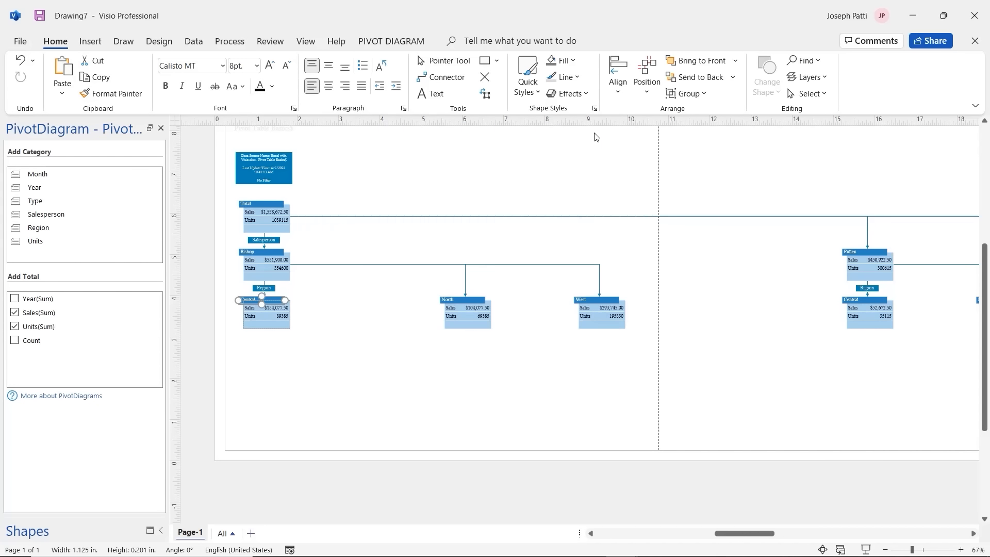
{"action": "left_click", "coordinate": [20, 41]}
{"action": "left_click", "coordinate": [38, 257]}
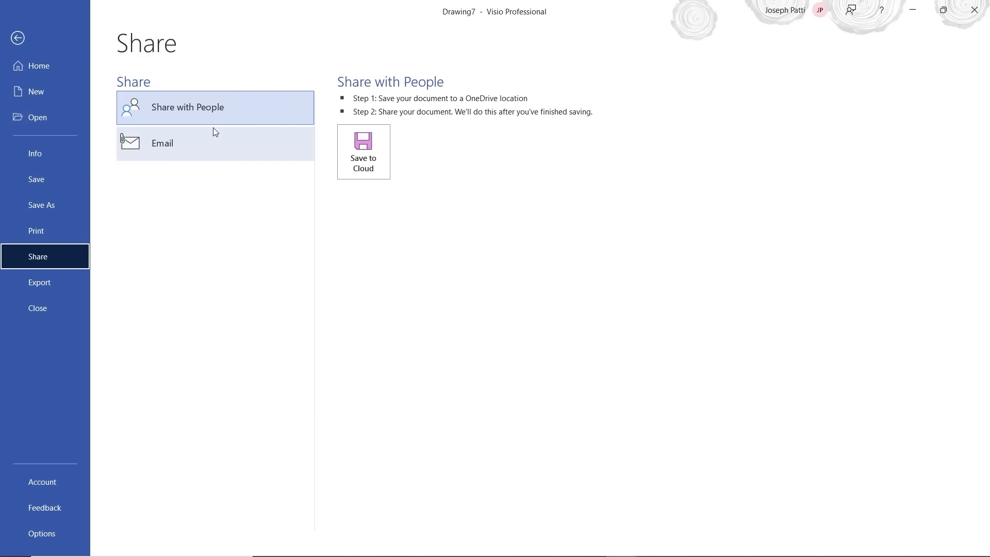
{"action": "left_click", "coordinate": [196, 143]}
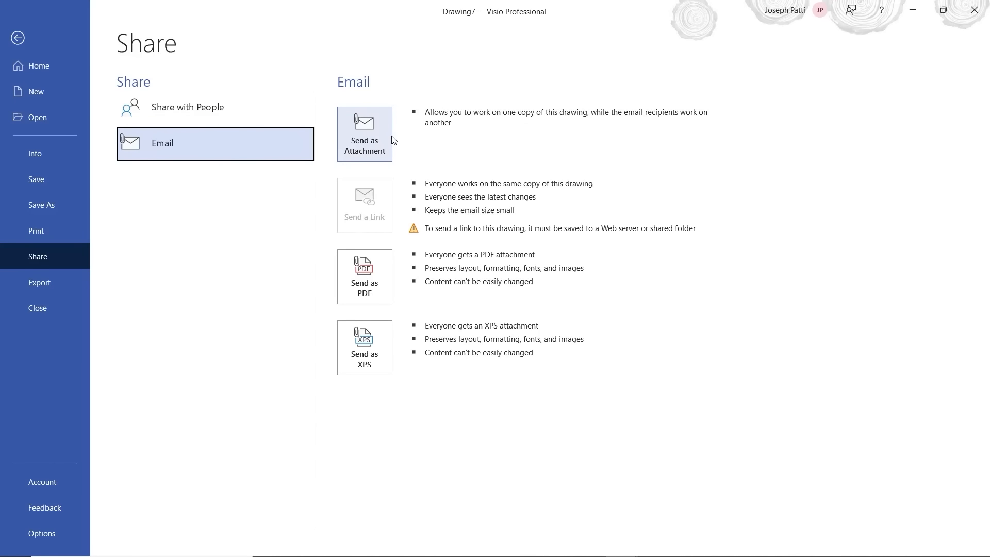